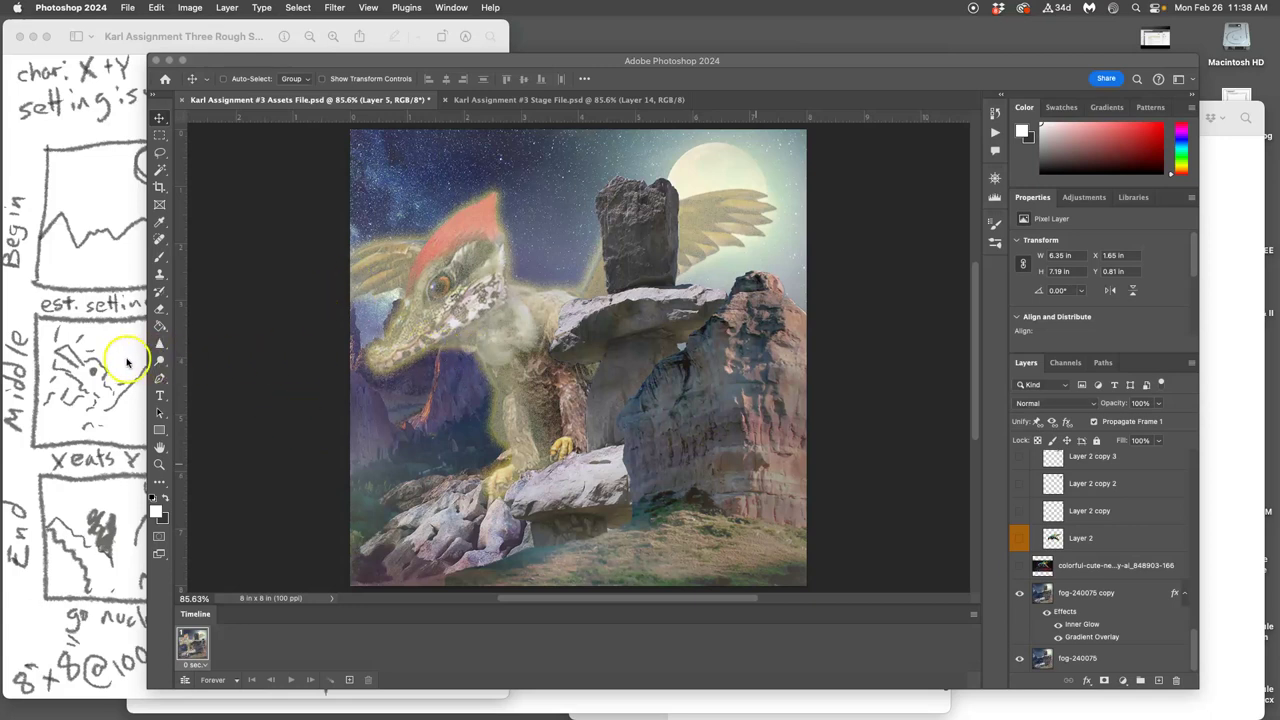
- Look over the storyboard sketch in Preview, then return to the Photoshop document
{"action": "left_click", "coordinate": [127, 358]}
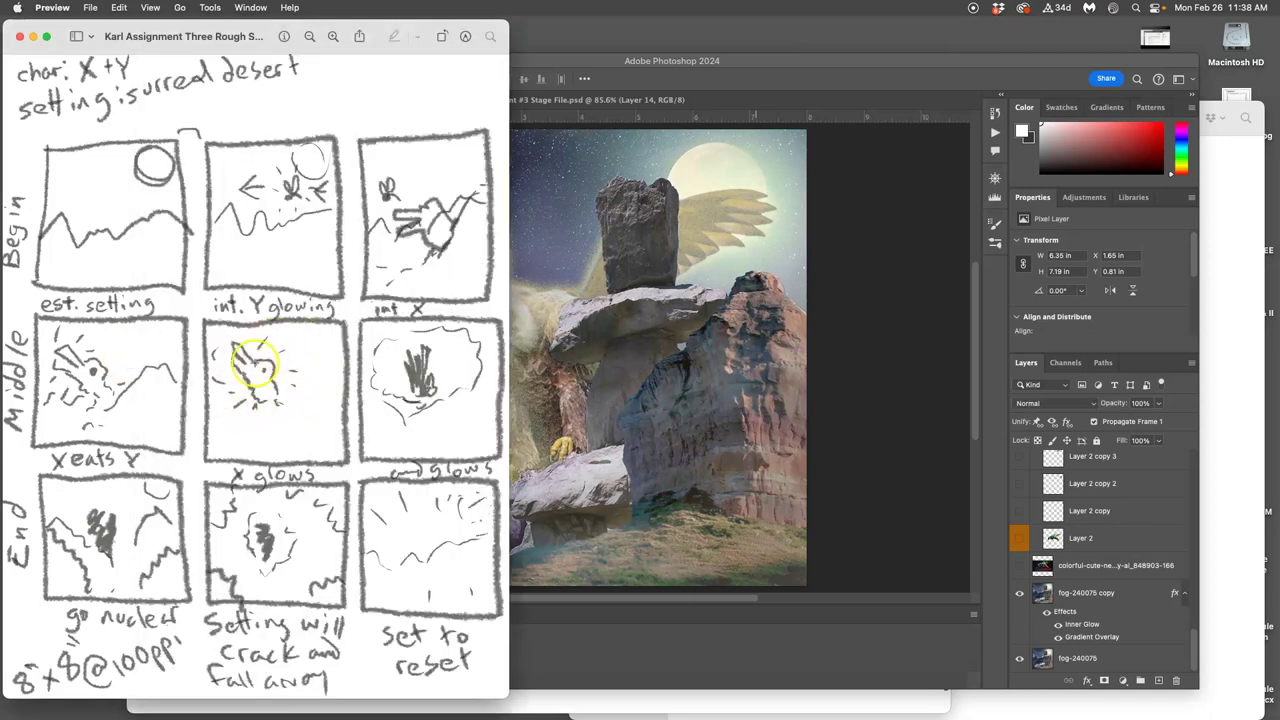
{"action": "left_click", "coordinate": [711, 409]}
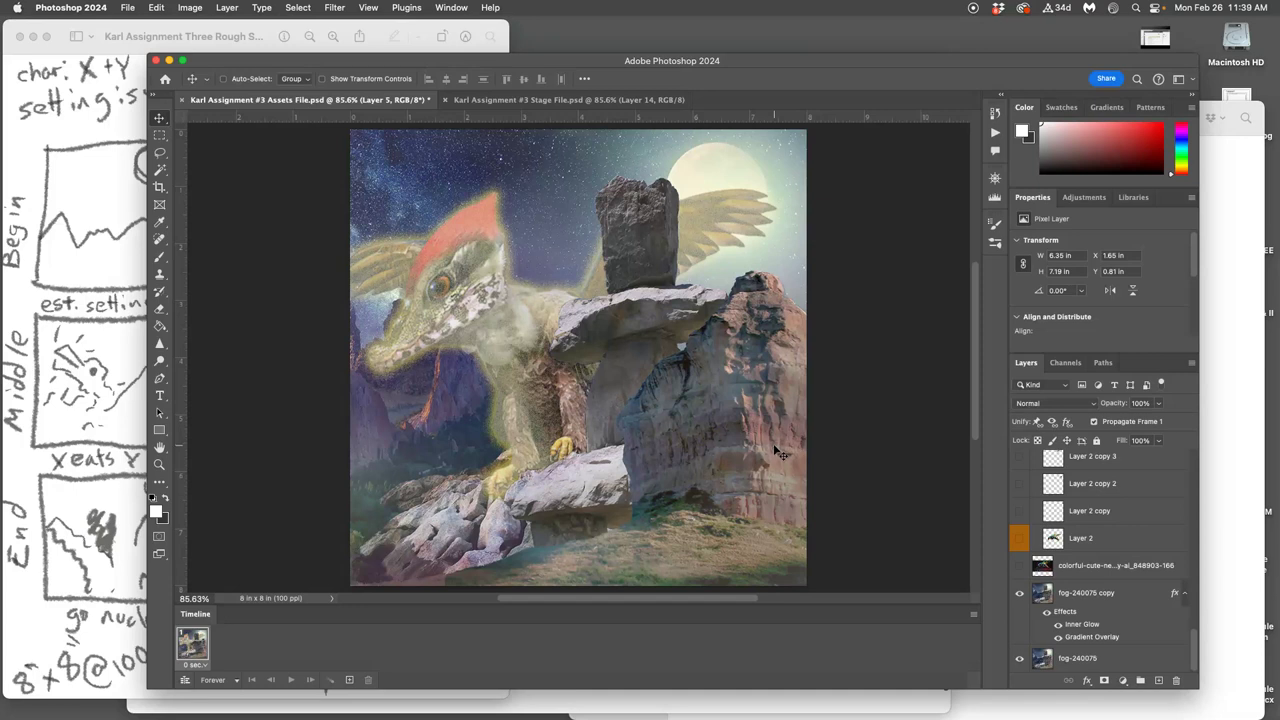
- Check the Stage File, then in the Assets File toggle Layer 5 off and on to inspect it
{"action": "left_click", "coordinate": [566, 100]}
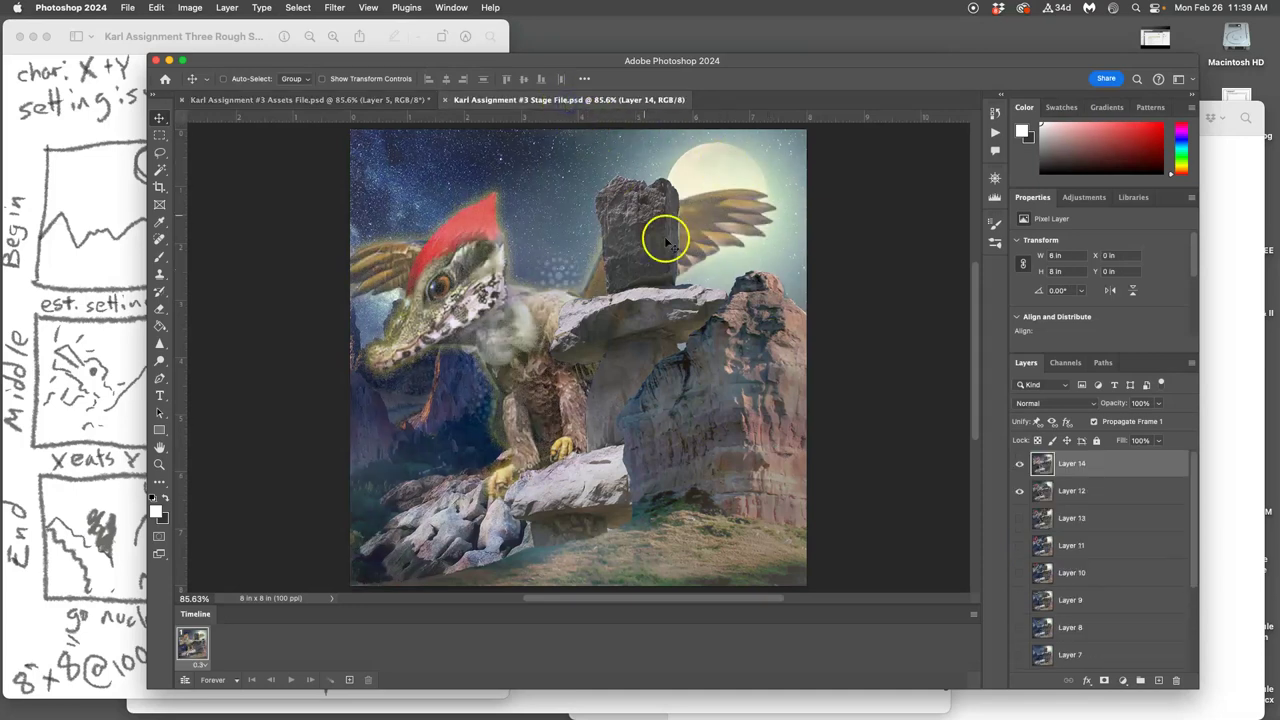
{"action": "left_click", "coordinate": [356, 100]}
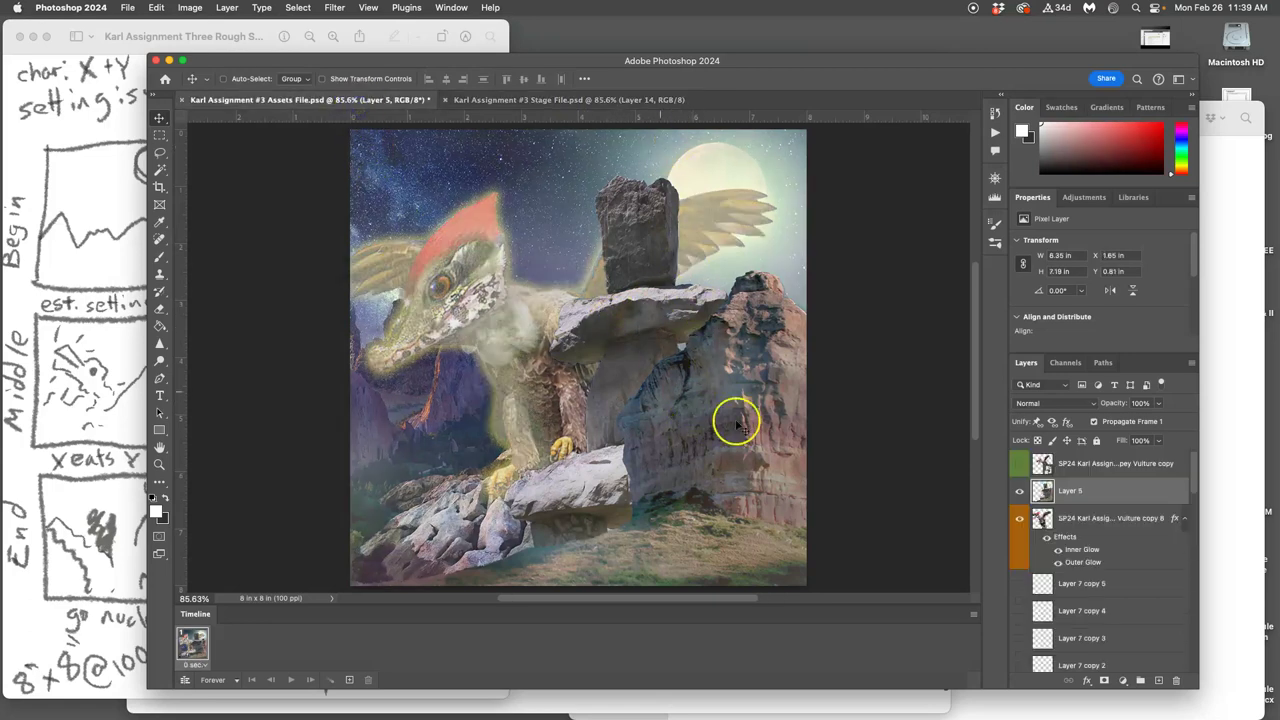
{"action": "left_click", "coordinate": [1020, 492]}
{"action": "left_click", "coordinate": [1020, 492]}
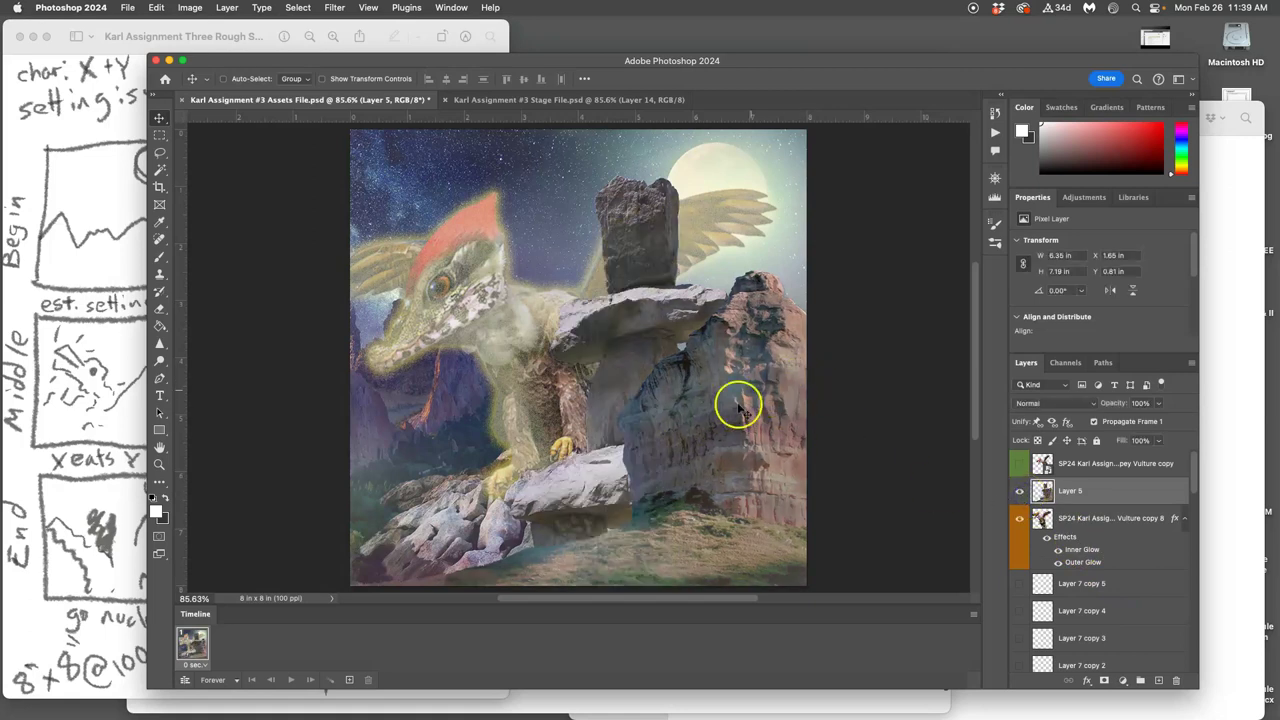
{"action": "scroll", "coordinate": [1105, 583], "scroll_direction": "down", "scroll_amount": 5}
{"action": "scroll", "coordinate": [1105, 583], "scroll_direction": "down", "scroll_amount": 5}
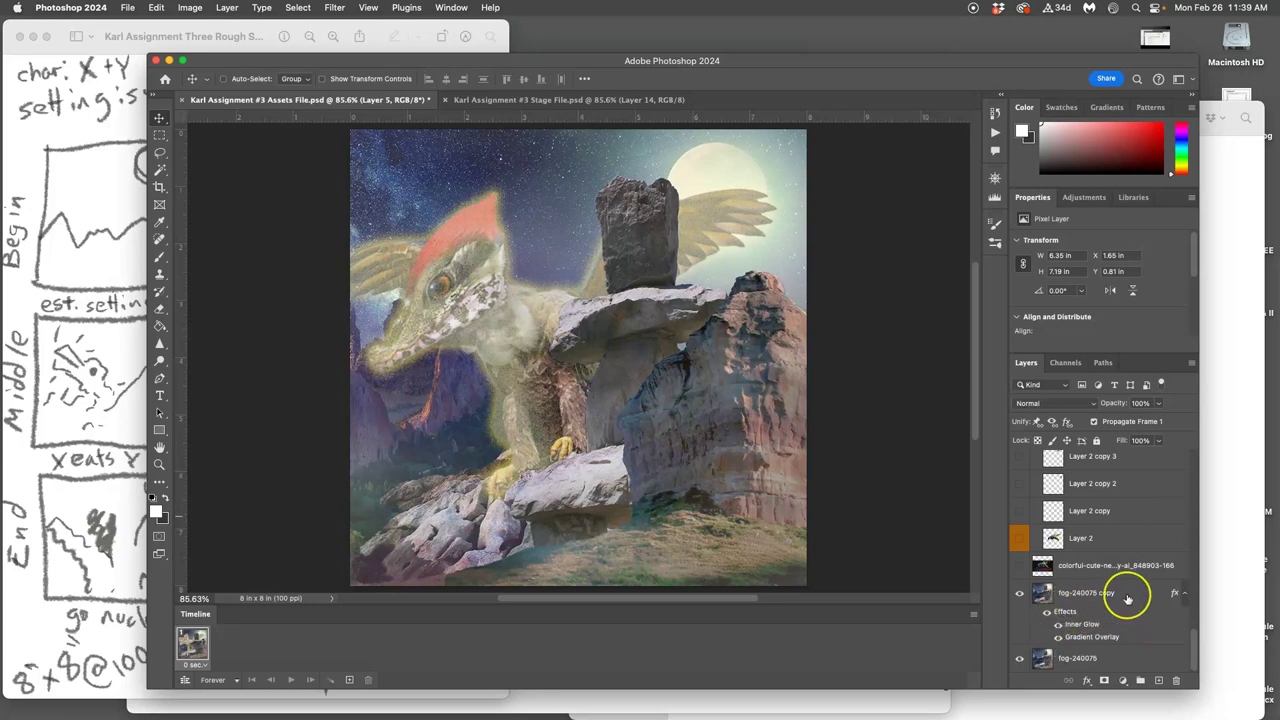
- Copy fog-240075 copy's layer style and paste it onto Layer 5
{"action": "left_click", "coordinate": [1125, 597]}
{"action": "right_click", "coordinate": [1122, 595]}
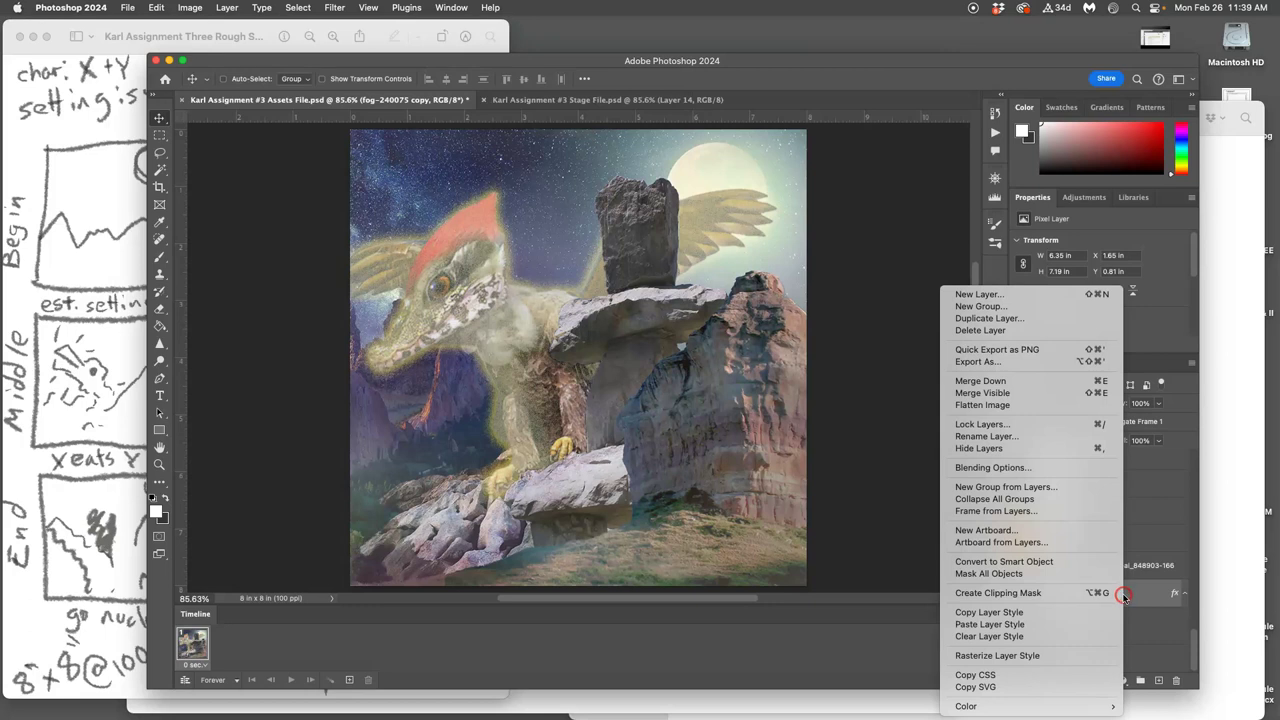
{"action": "left_click", "coordinate": [1034, 614]}
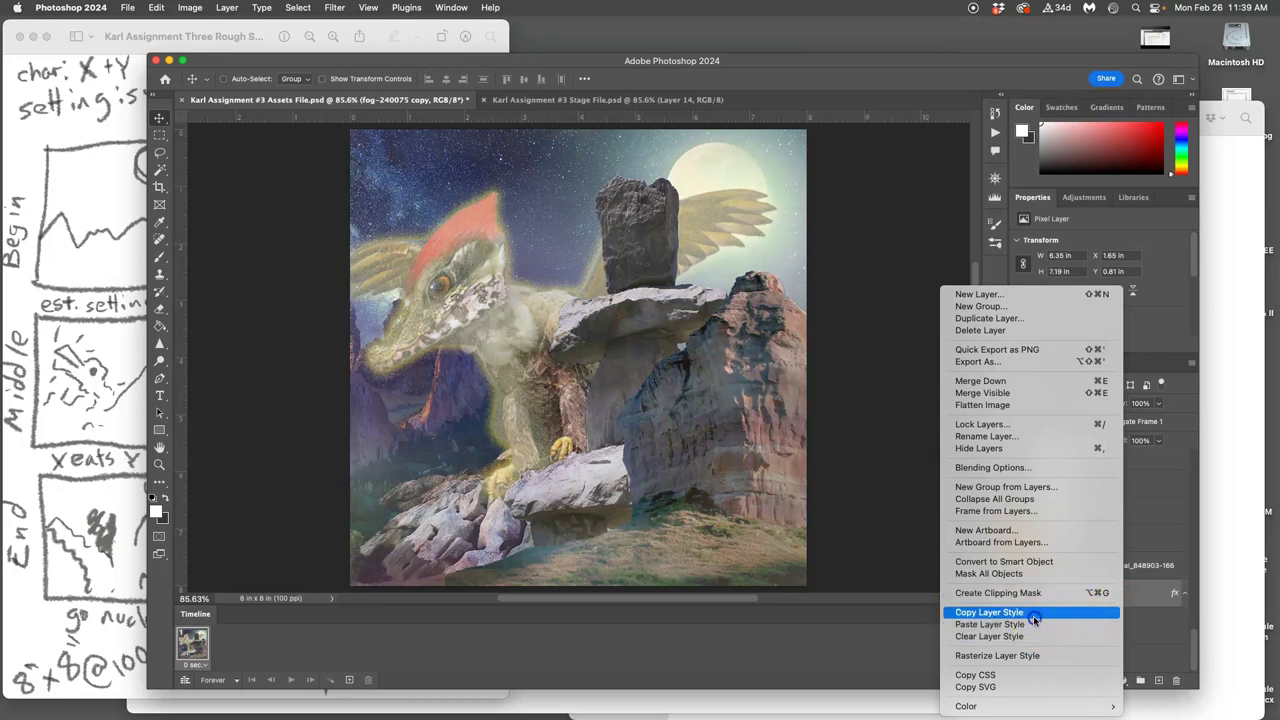
{"action": "scroll", "coordinate": [1070, 560], "scroll_direction": "up", "scroll_amount": 5}
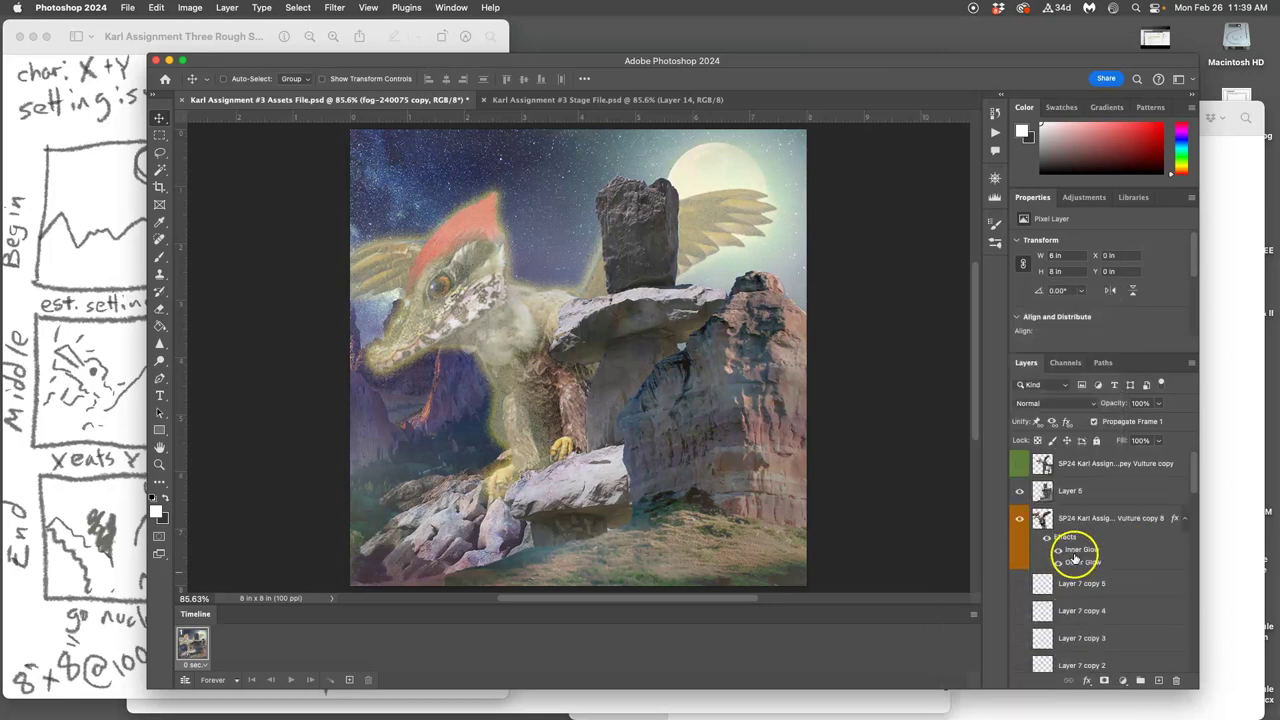
{"action": "right_click", "coordinate": [1090, 492]}
{"action": "left_click", "coordinate": [1135, 656]}
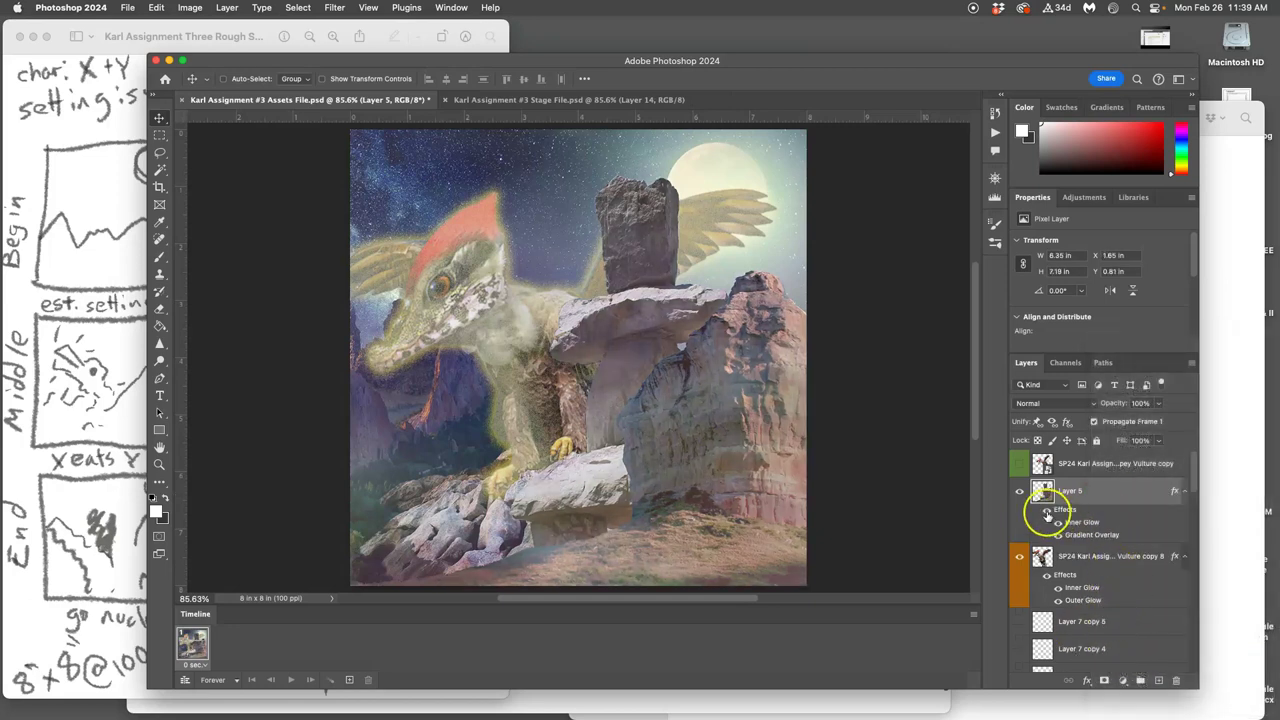
- Compare Layer 5's effects, then switch off its Inner Glow and Gradient Overlay
{"action": "left_click", "coordinate": [1047, 512]}
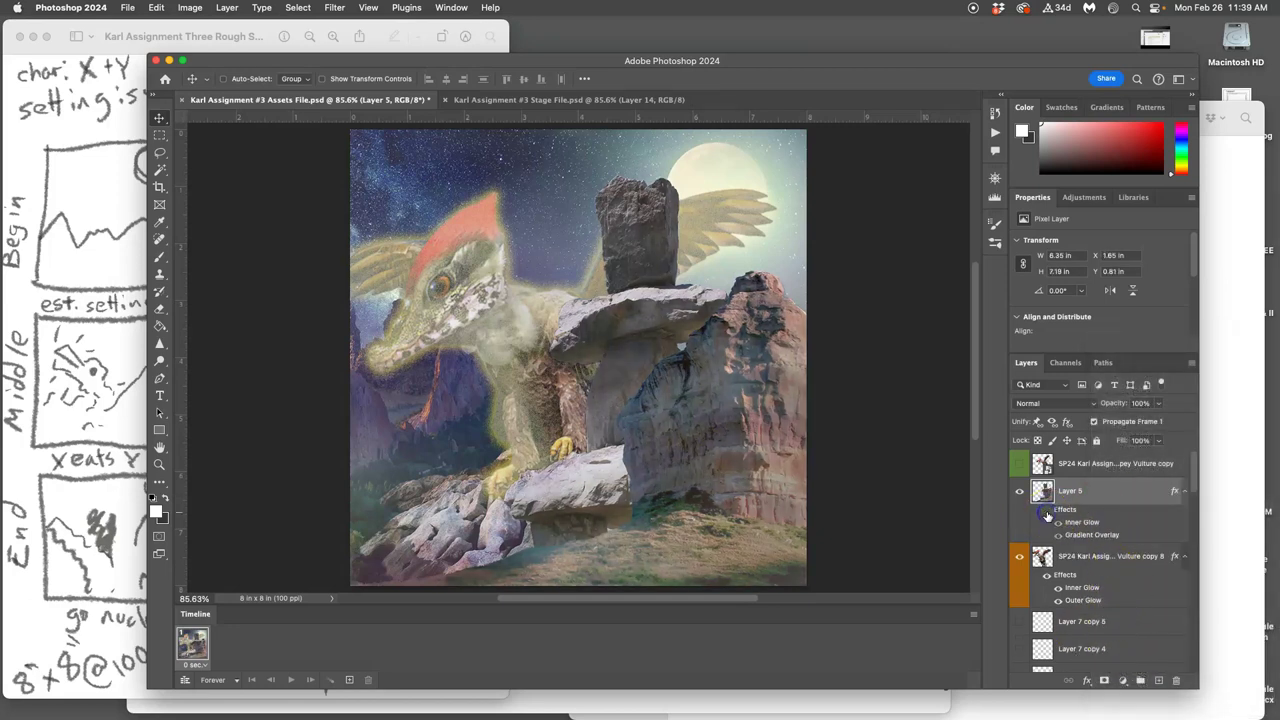
{"action": "left_click", "coordinate": [1047, 512]}
{"action": "left_click", "coordinate": [1057, 522]}
{"action": "left_click", "coordinate": [1058, 535]}
{"action": "scroll", "coordinate": [760, 410], "scroll_direction": "up", "scroll_amount": 1}
{"action": "scroll", "coordinate": [758, 405], "scroll_direction": "down", "scroll_amount": 3}
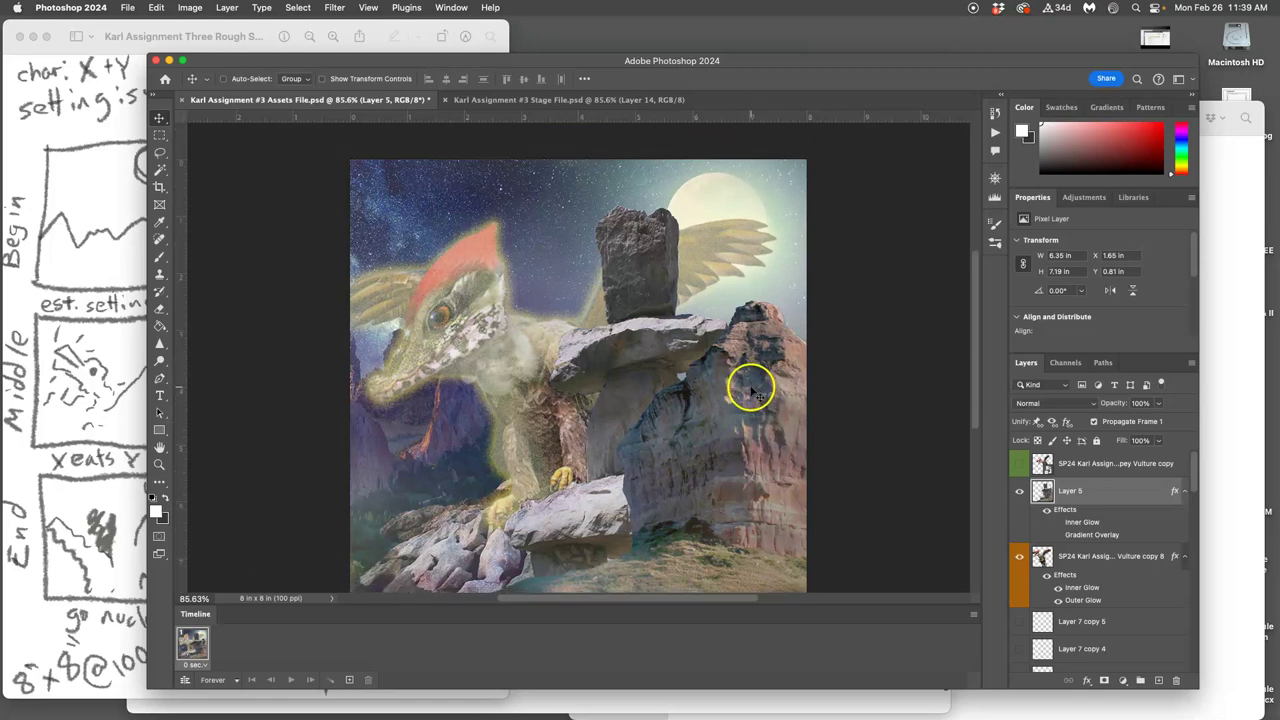
{"action": "scroll", "coordinate": [750, 390], "scroll_direction": "up", "scroll_amount": 2}
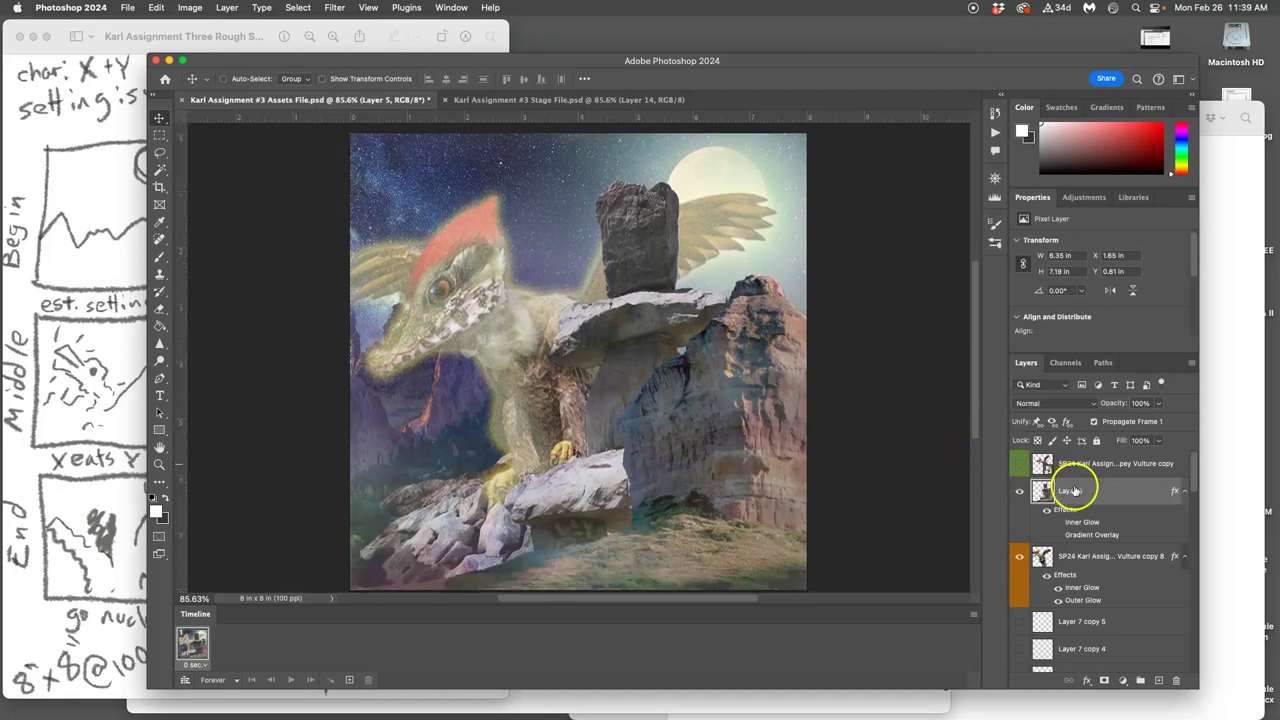
{"action": "left_click", "coordinate": [1020, 492]}
{"action": "left_click", "coordinate": [1020, 492]}
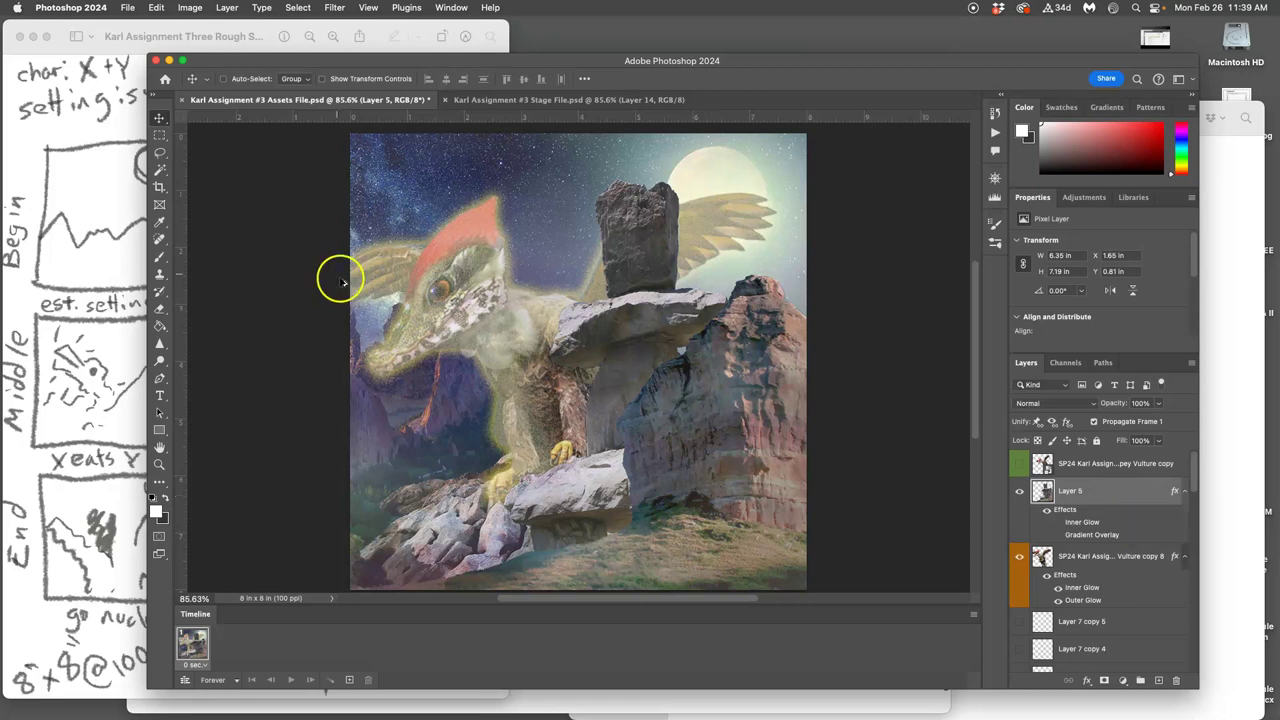
- Merge all visible layers into a new Layer 8, keeping the originals
{"action": "left_click", "coordinate": [227, 8]}
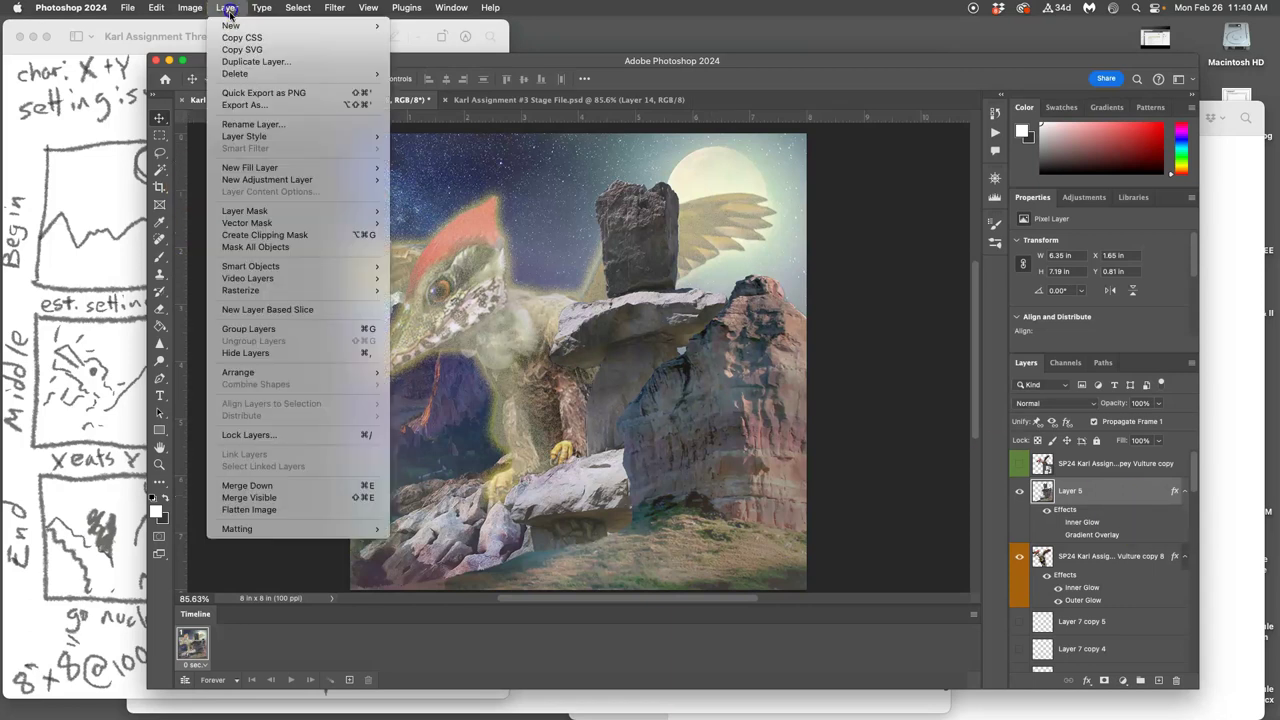
{"action": "left_click", "coordinate": [322, 503], "text": "alt"}
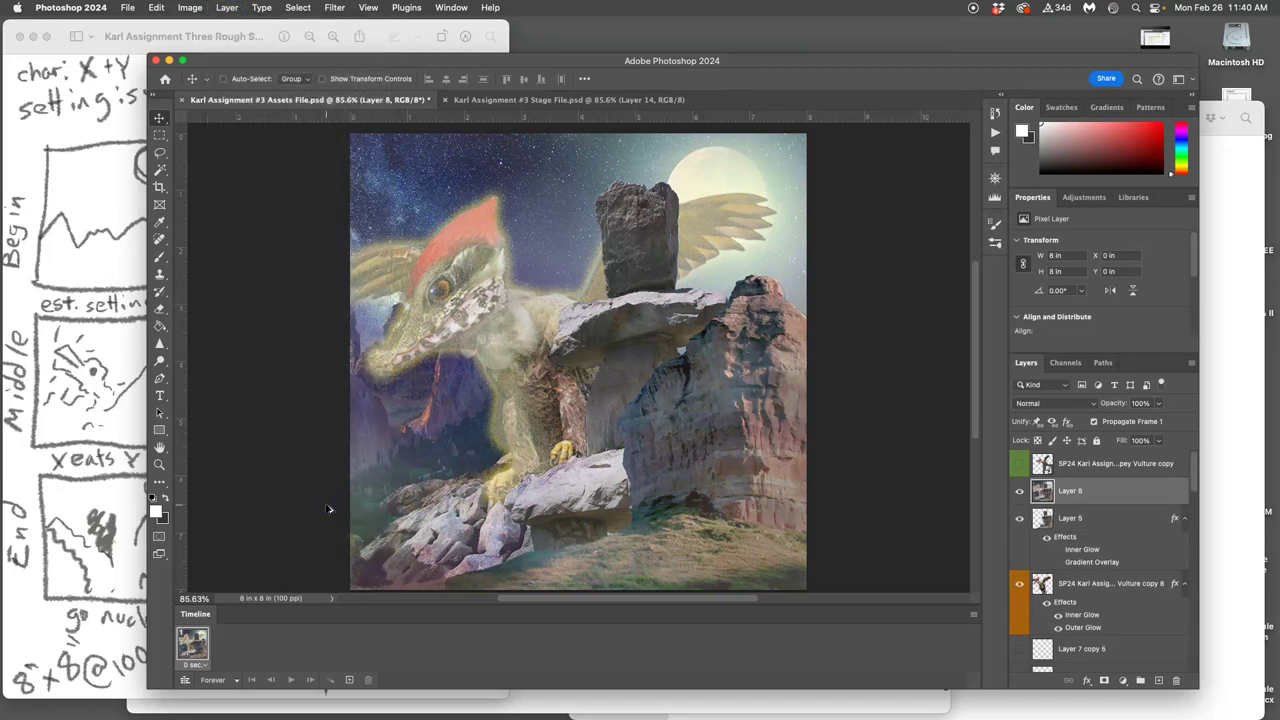
{"action": "left_click", "coordinate": [1046, 489]}
- Select the entire canvas and copy the merged Layer 8 pixels
{"action": "key", "text": "super+a"}
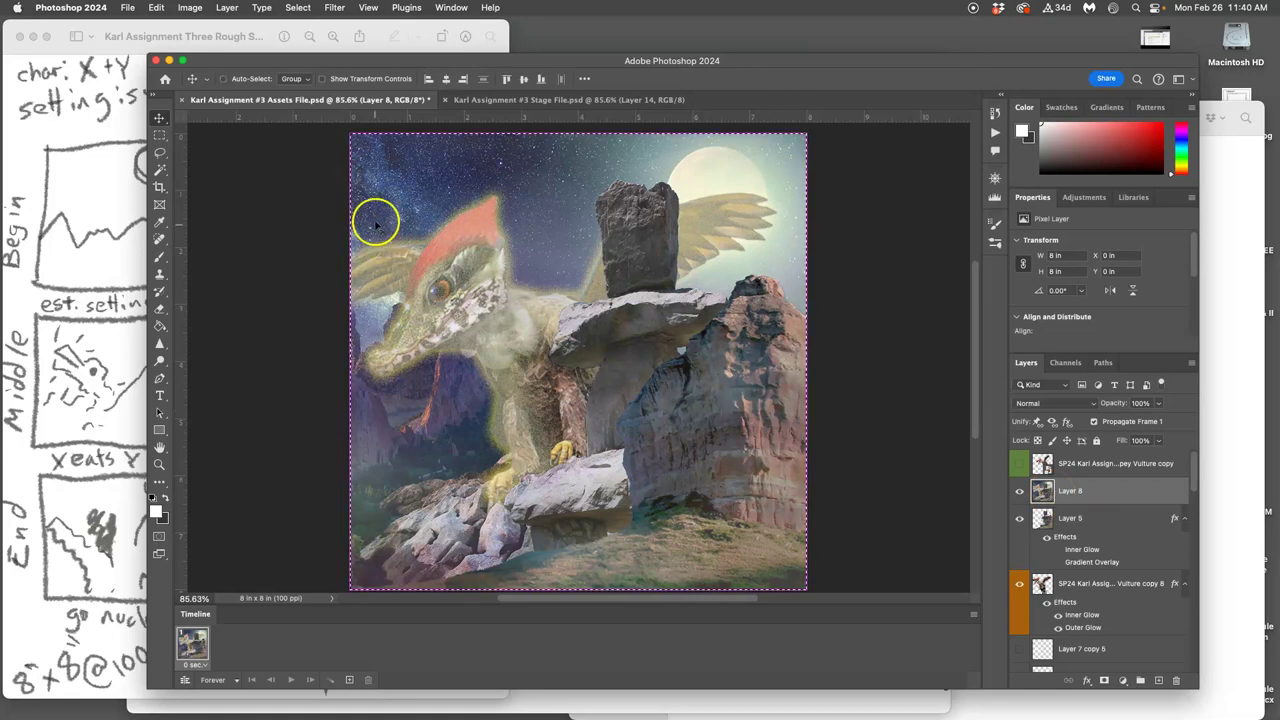
{"action": "left_click", "coordinate": [302, 10]}
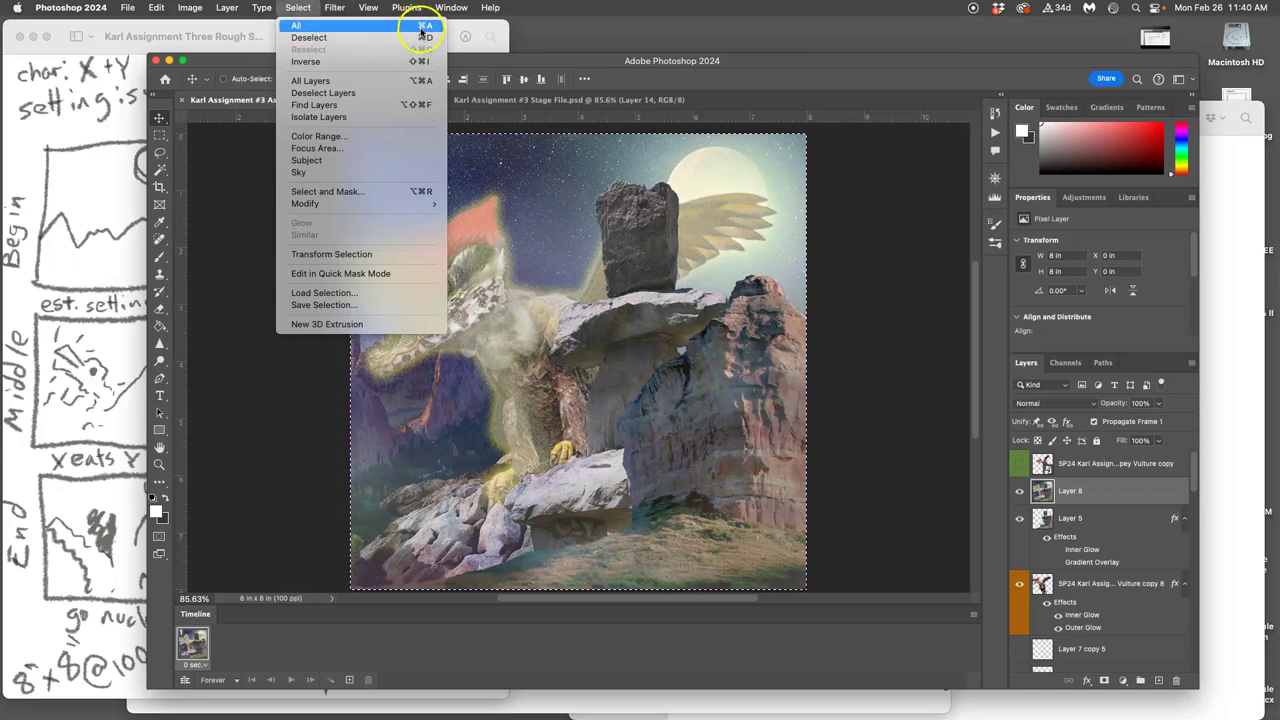
{"action": "mouse_move", "coordinate": [156, 7]}
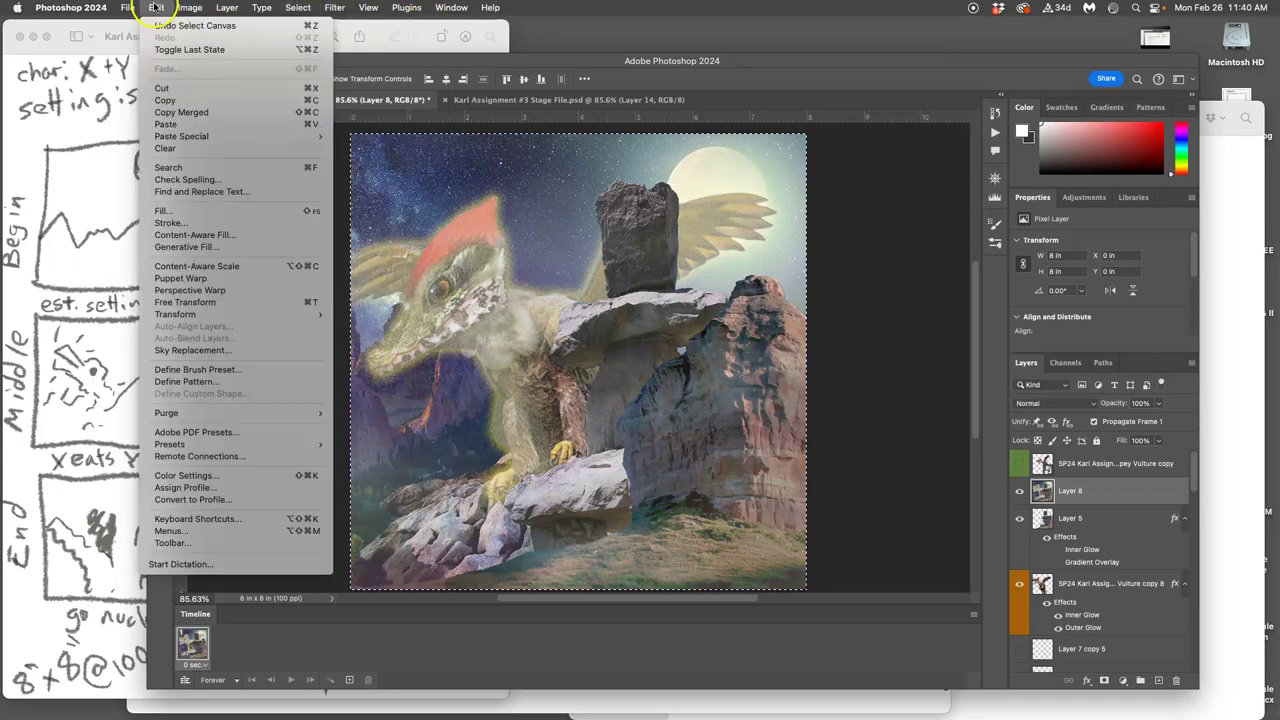
{"action": "left_click", "coordinate": [162, 101]}
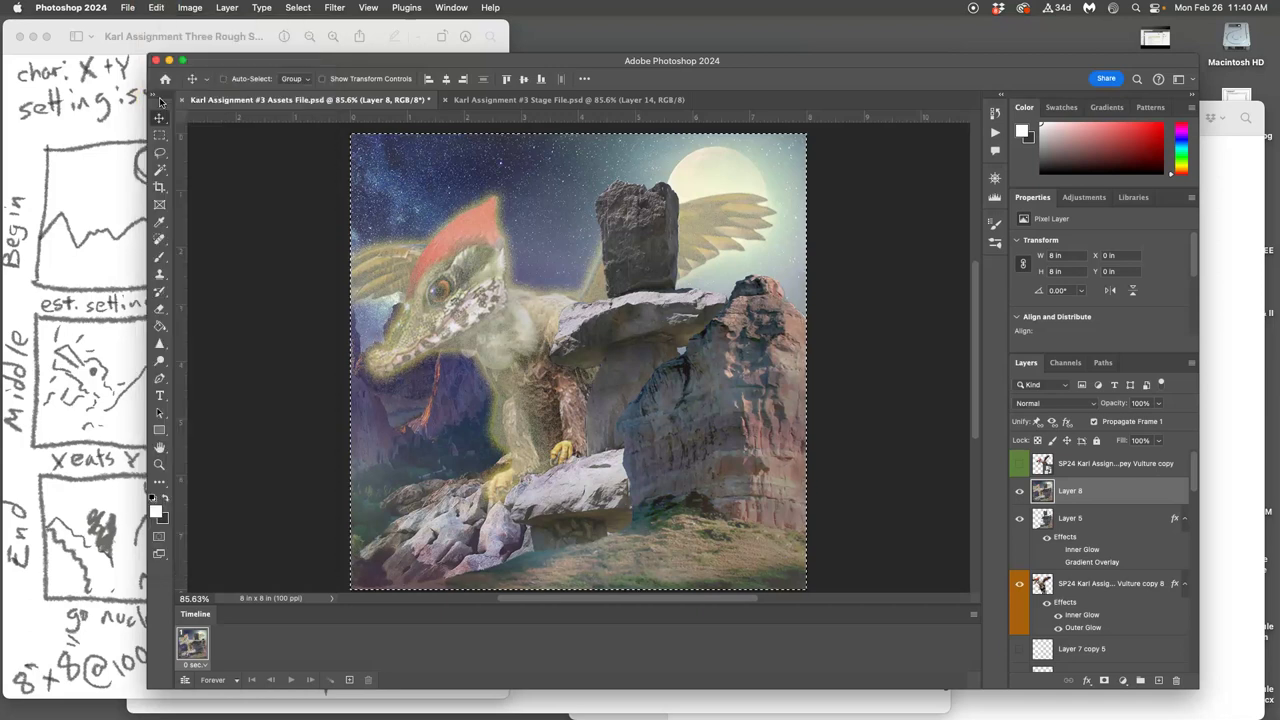
- In the Stage File, toggle Layer 14's visibility to check its frame
{"action": "left_click", "coordinate": [570, 102]}
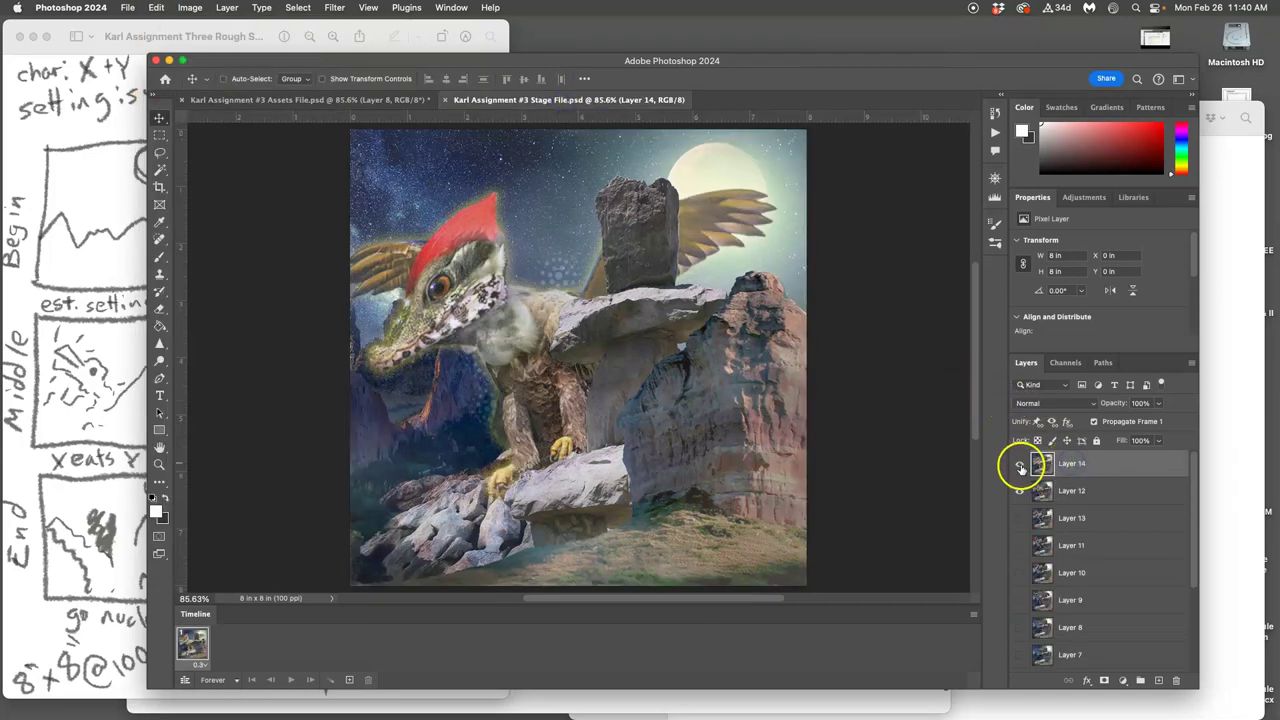
{"action": "left_click", "coordinate": [1020, 466]}
{"action": "left_click", "coordinate": [1020, 466]}
{"action": "left_click", "coordinate": [1020, 466]}
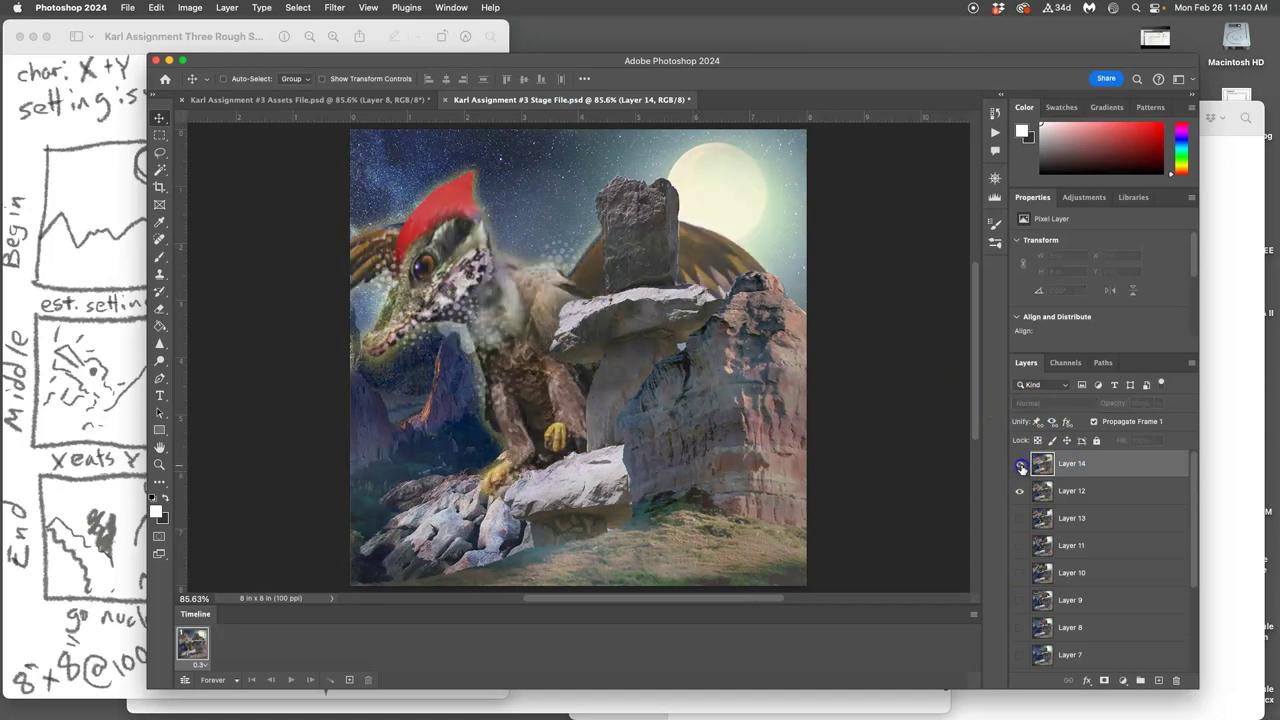
{"action": "left_click", "coordinate": [1020, 466]}
{"action": "left_click", "coordinate": [1071, 470]}
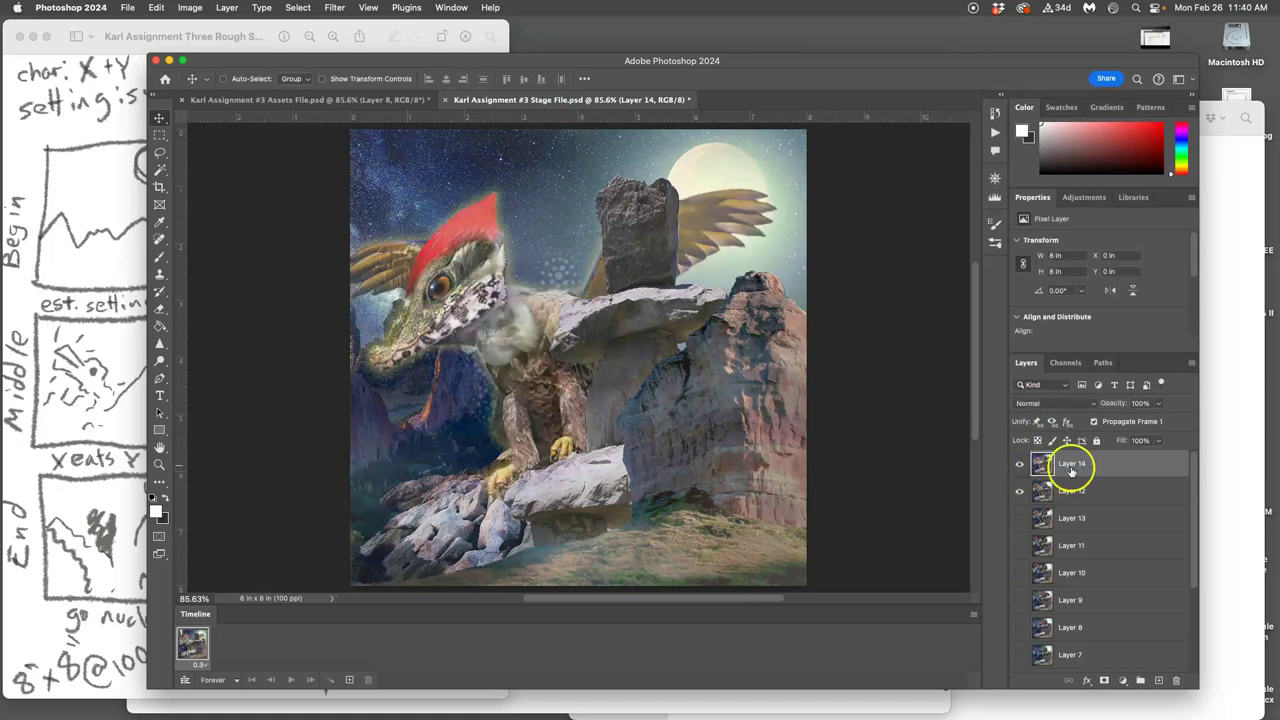
{"action": "left_click", "coordinate": [1020, 464]}
- Show Layers 13, 12 and 14, then paste the merged scene as new Layer 15
{"action": "left_click", "coordinate": [1020, 491]}
{"action": "left_click", "coordinate": [1021, 517]}
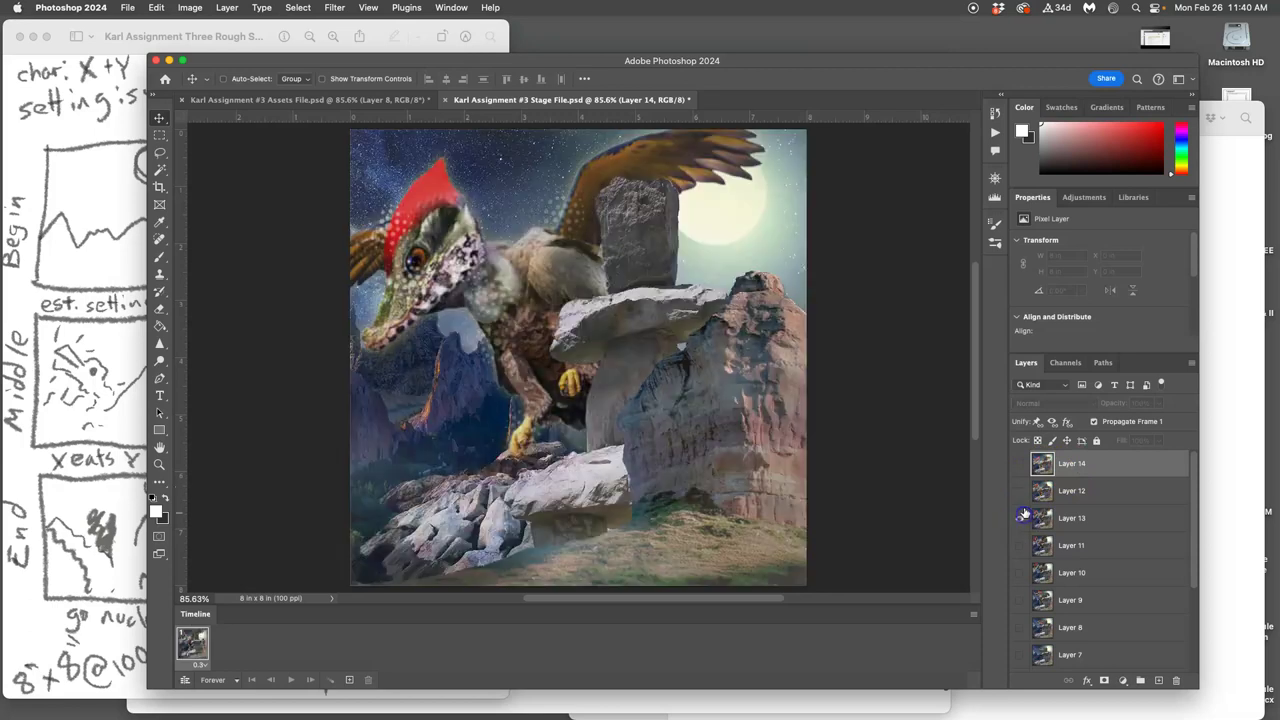
{"action": "left_click", "coordinate": [1020, 494]}
{"action": "left_click", "coordinate": [1020, 464]}
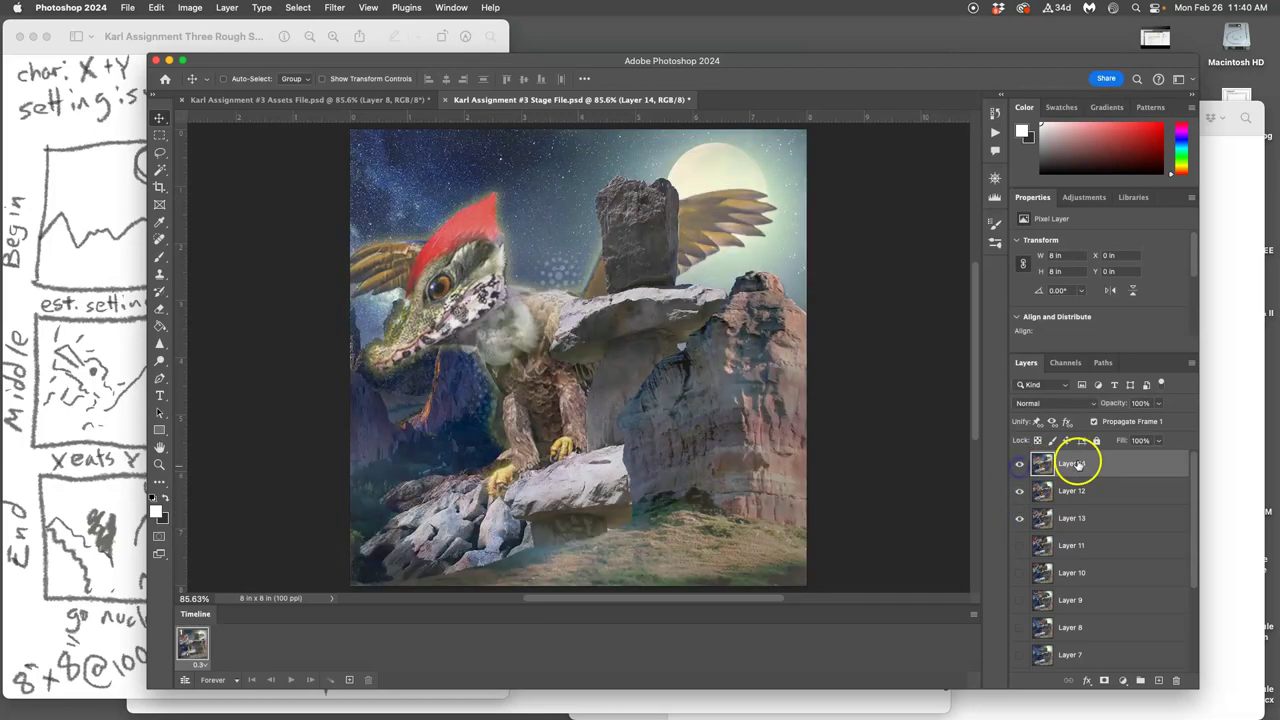
{"action": "left_click", "coordinate": [157, 8]}
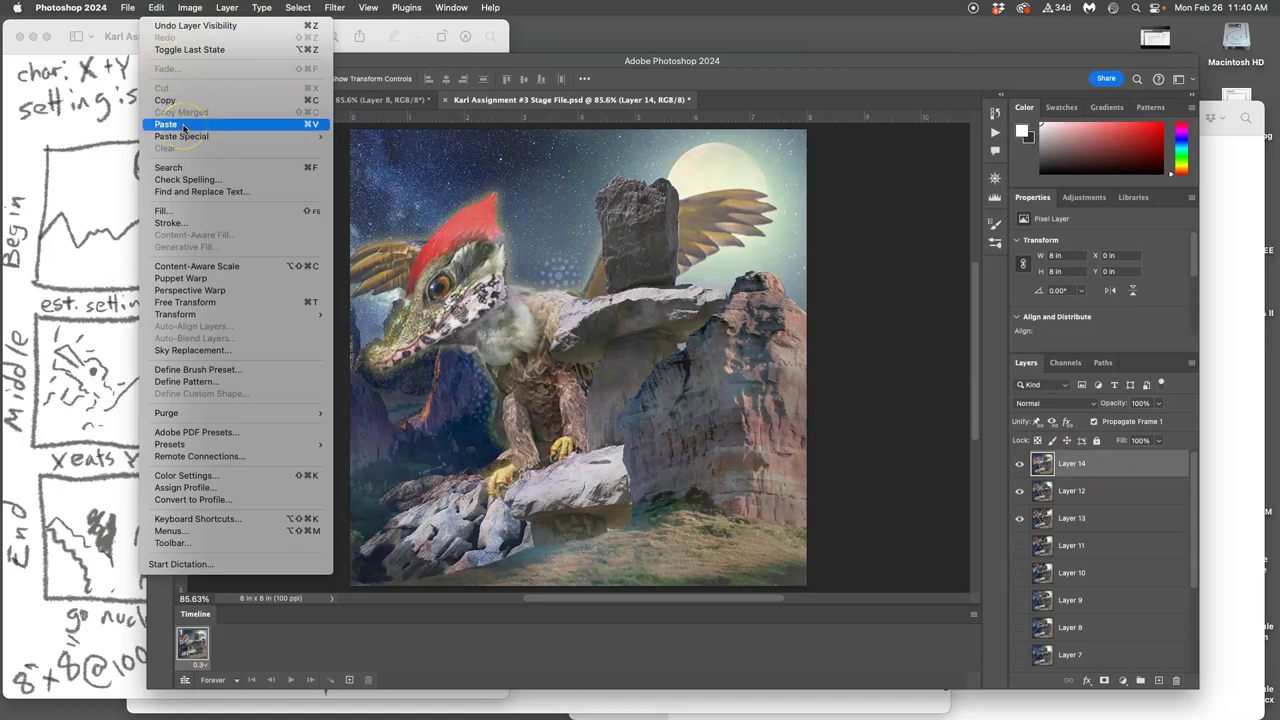
{"action": "left_click", "coordinate": [183, 124]}
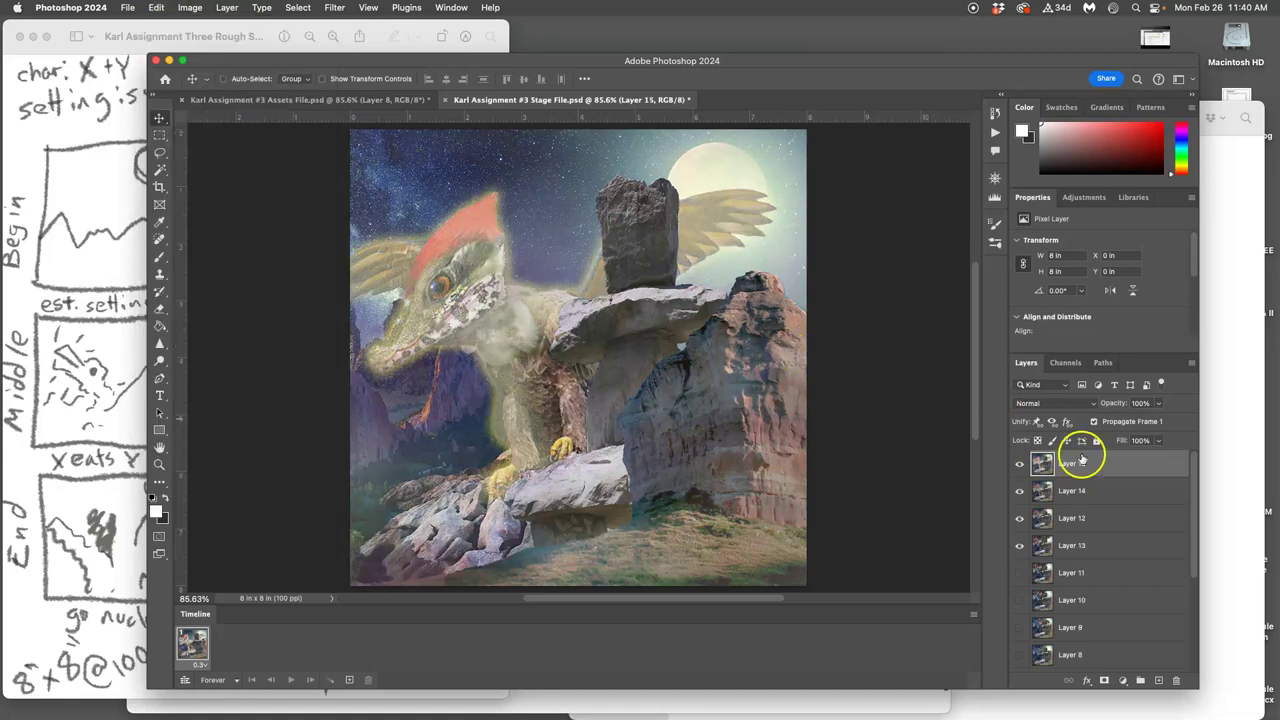
- In the Assets File, deselect the canvas and delete the merged Layer 8
{"action": "left_click", "coordinate": [390, 102]}
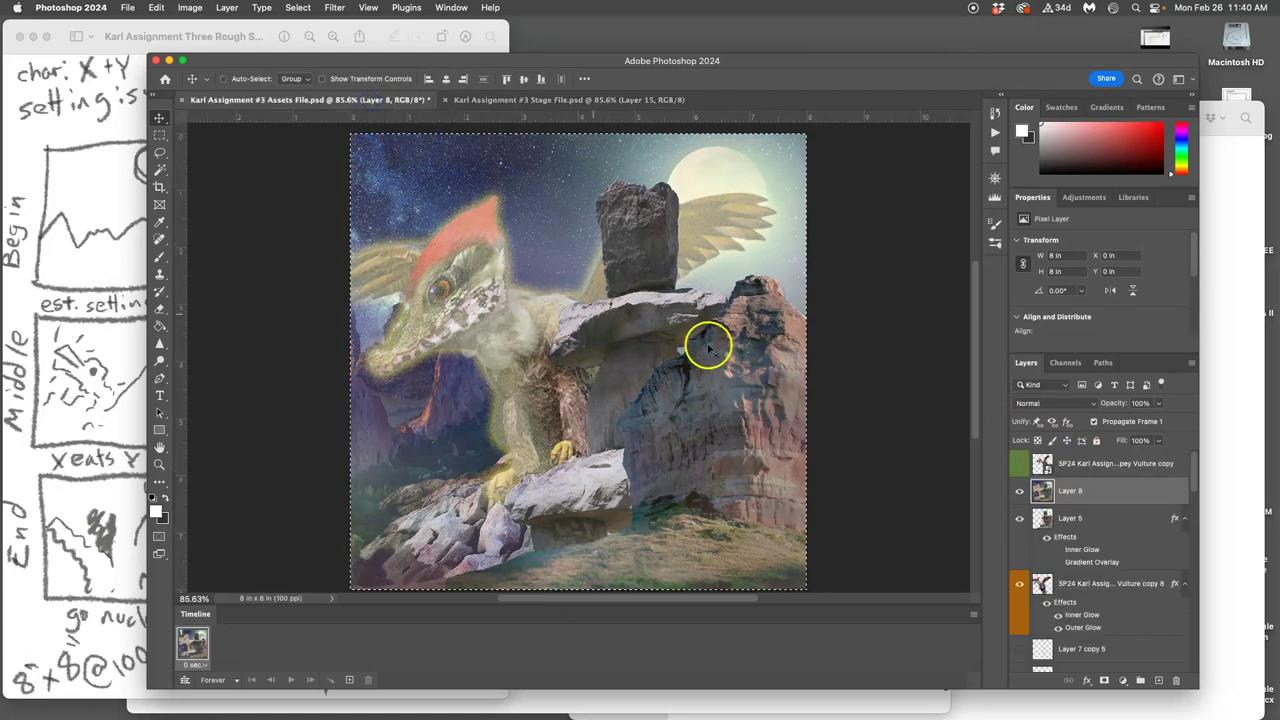
{"action": "left_click", "coordinate": [1083, 489]}
{"action": "key", "text": "super+d"}
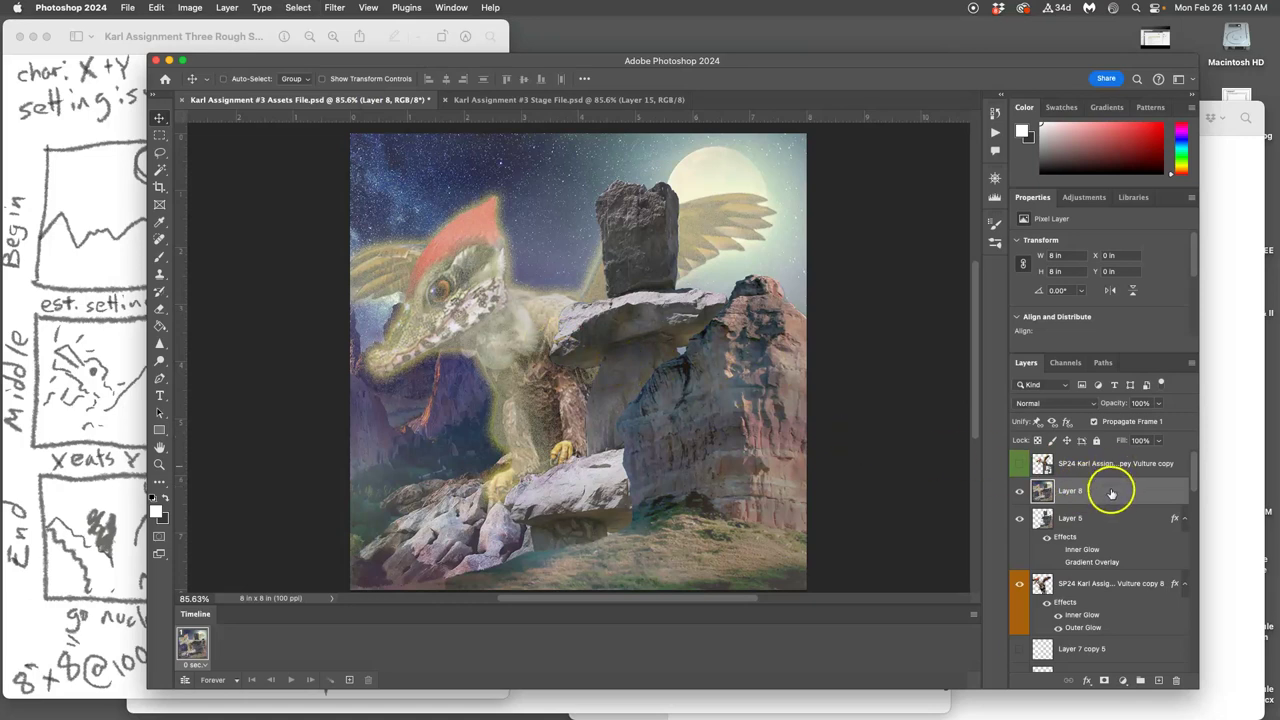
{"action": "key", "text": "BackSpace"}
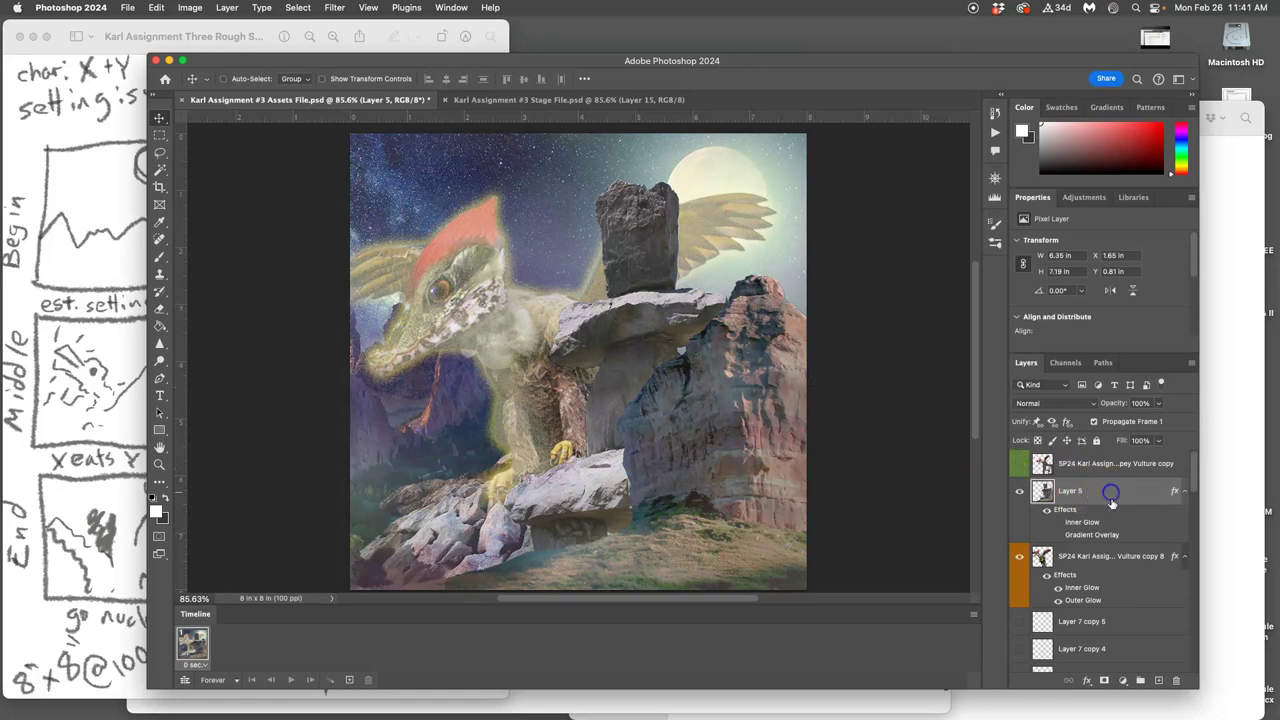
- Raise vulture copy 8's Inner Glow to 77% opacity and larger size, and widen Outer Glow to about 57 px
{"action": "left_click", "coordinate": [1085, 560]}
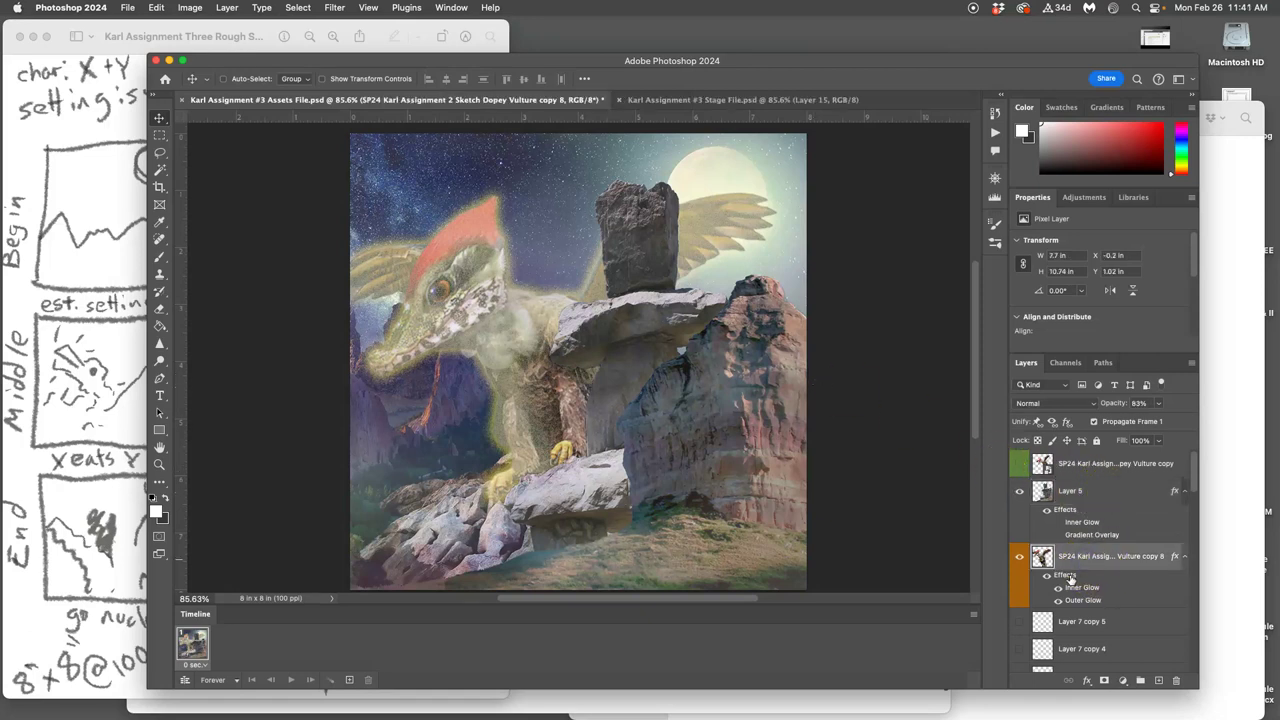
{"action": "double_click", "coordinate": [1070, 577]}
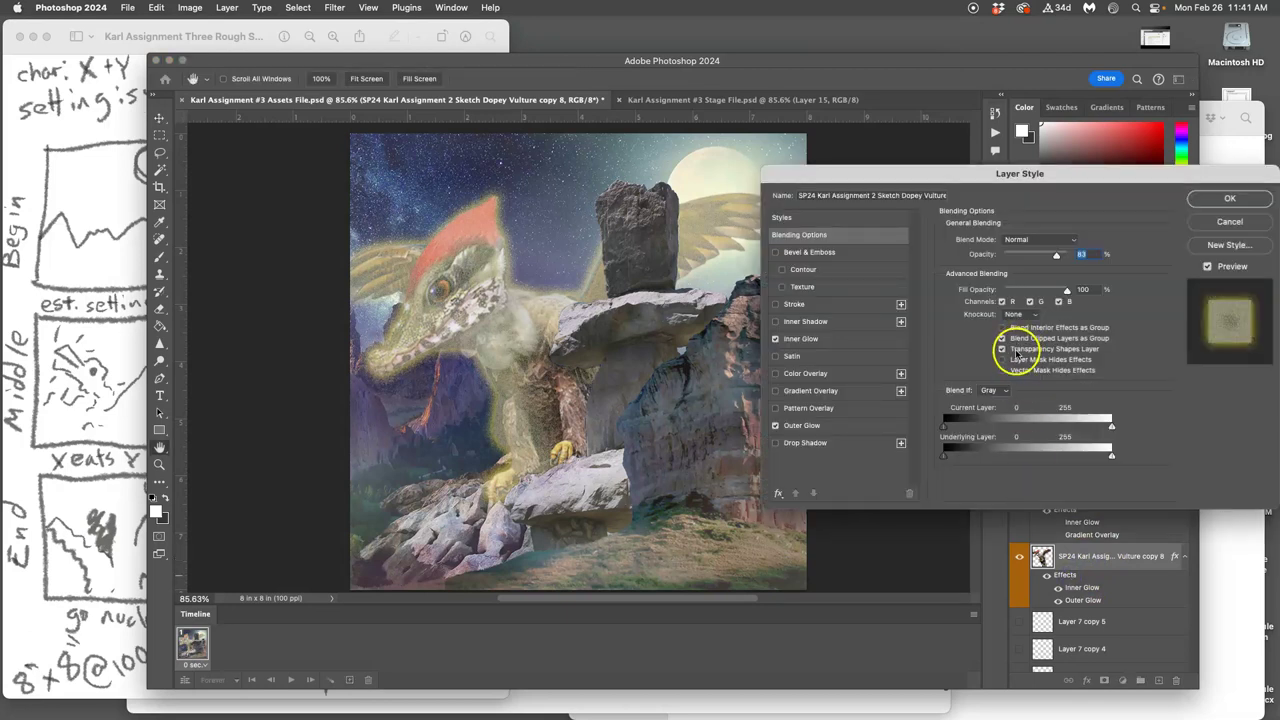
{"action": "left_click", "coordinate": [875, 338]}
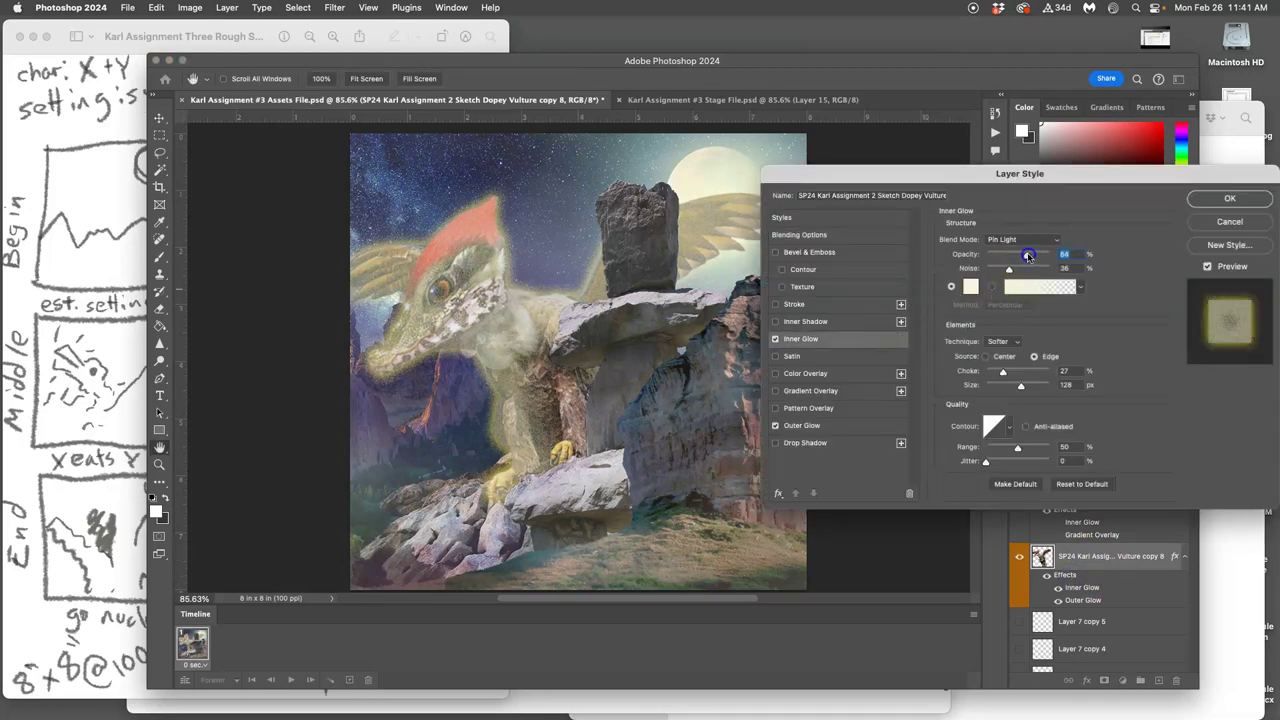
{"action": "left_click_drag", "start_coordinate": [1027, 256], "coordinate": [1035, 256]}
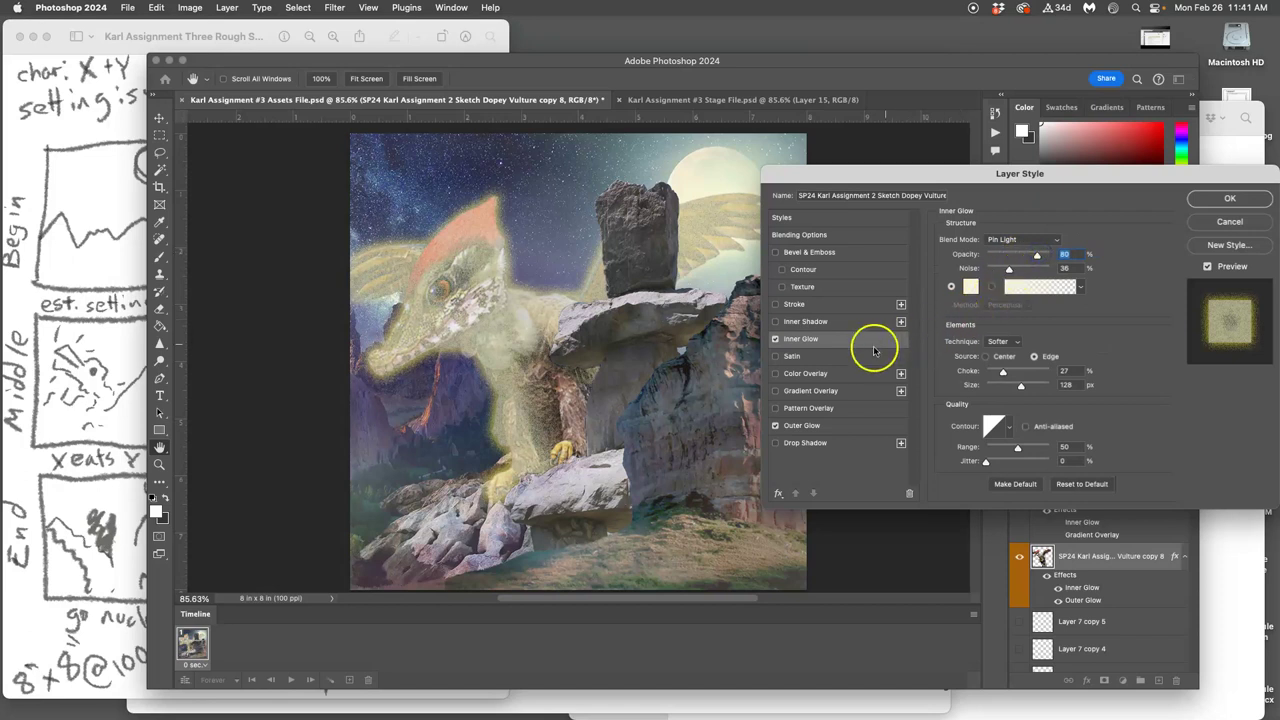
{"action": "left_click_drag", "start_coordinate": [1021, 385], "coordinate": [1040, 385]}
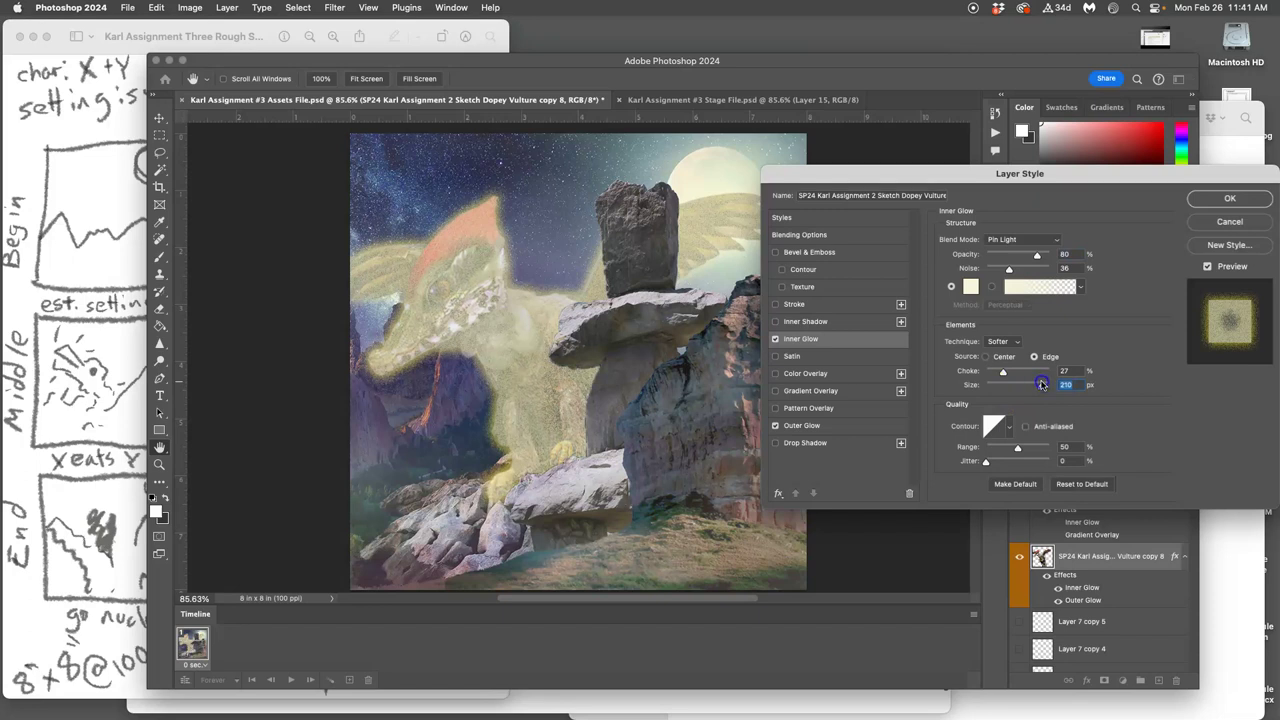
{"action": "left_click_drag", "start_coordinate": [1040, 385], "coordinate": [1040, 385]}
{"action": "left_click", "coordinate": [822, 425]}
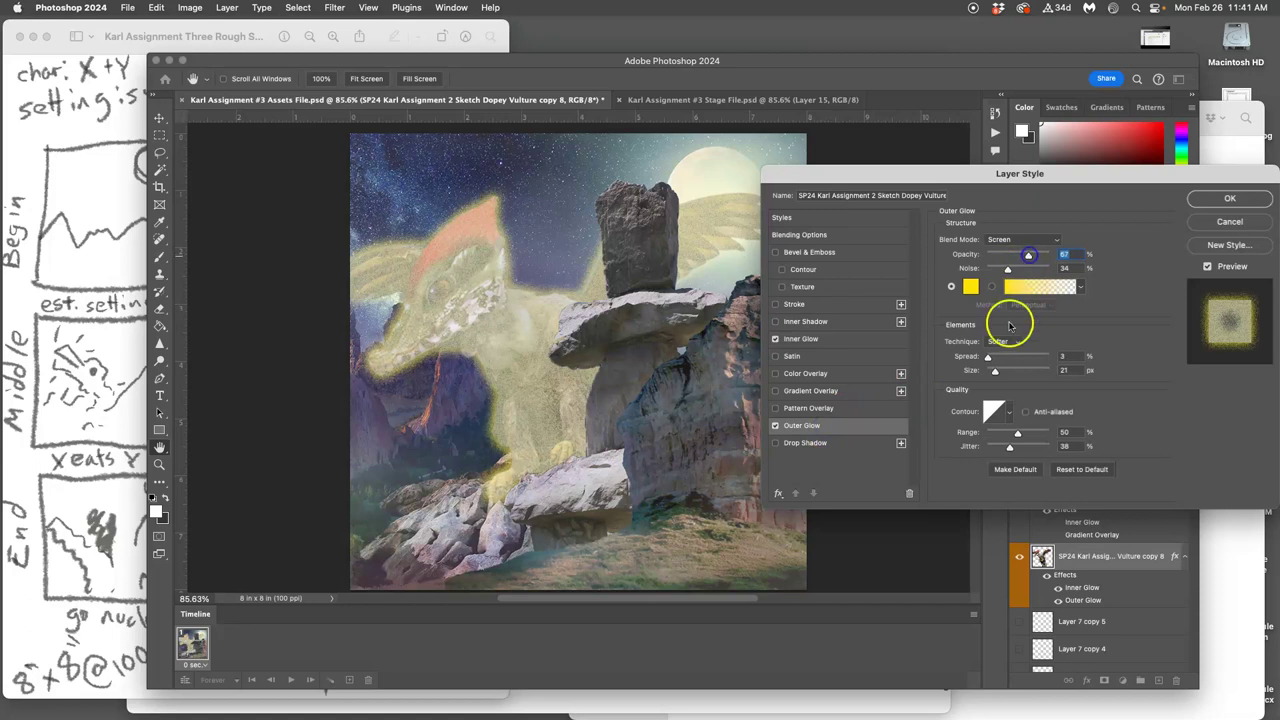
{"action": "left_click_drag", "start_coordinate": [994, 370], "coordinate": [1004, 372]}
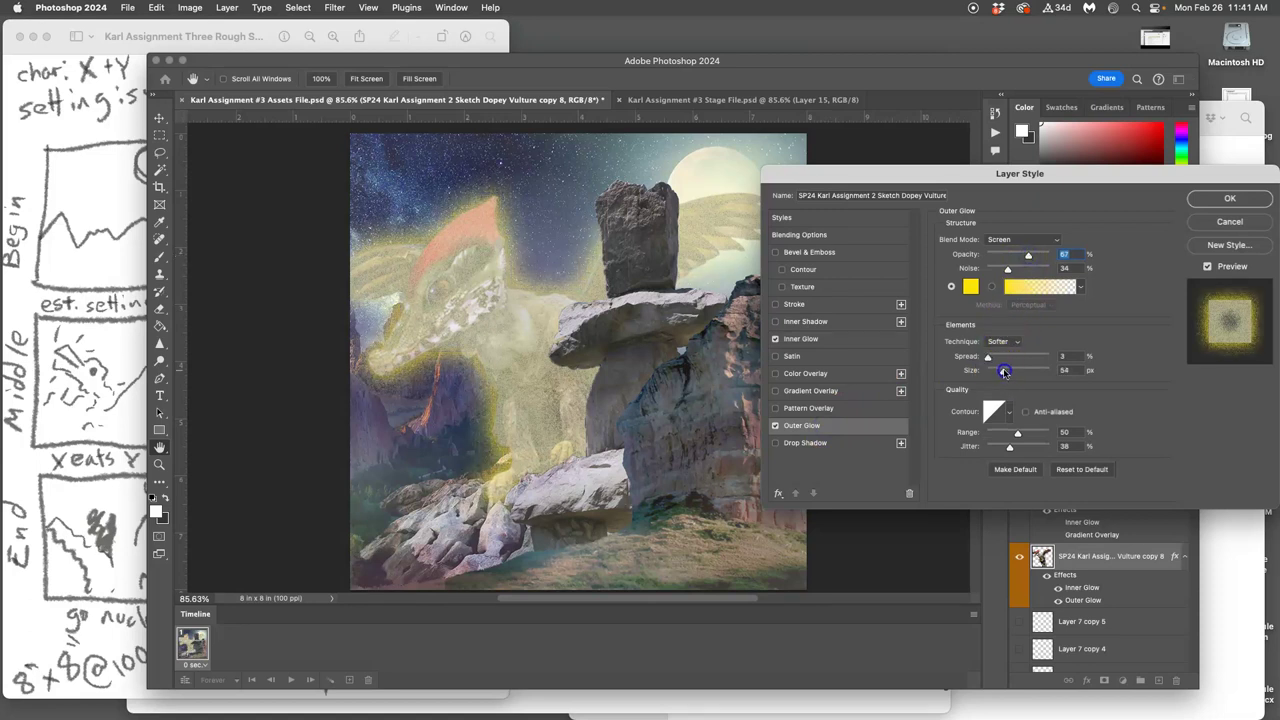
{"action": "left_click", "coordinate": [1212, 199]}
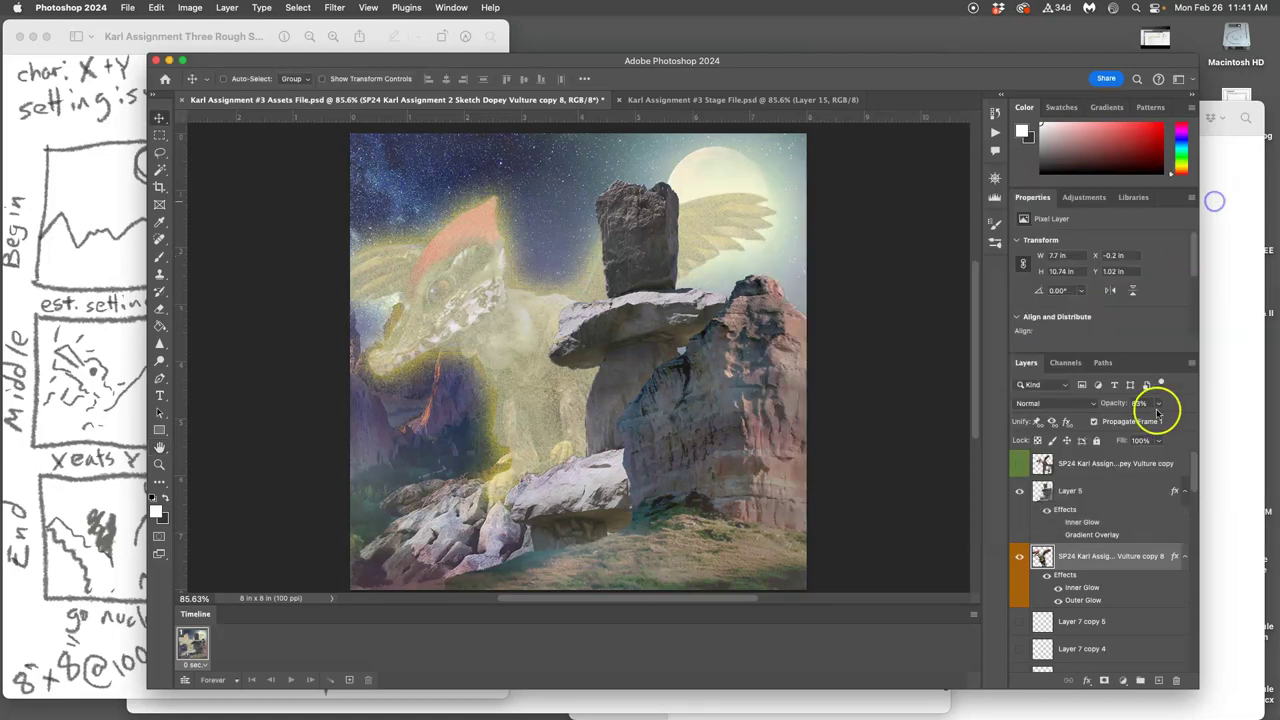
- Raise fog-240075 copy's Inner Glow opacity and set its Lighten Gradient Overlay to 24% opacity
{"action": "left_click", "coordinate": [1063, 535]}
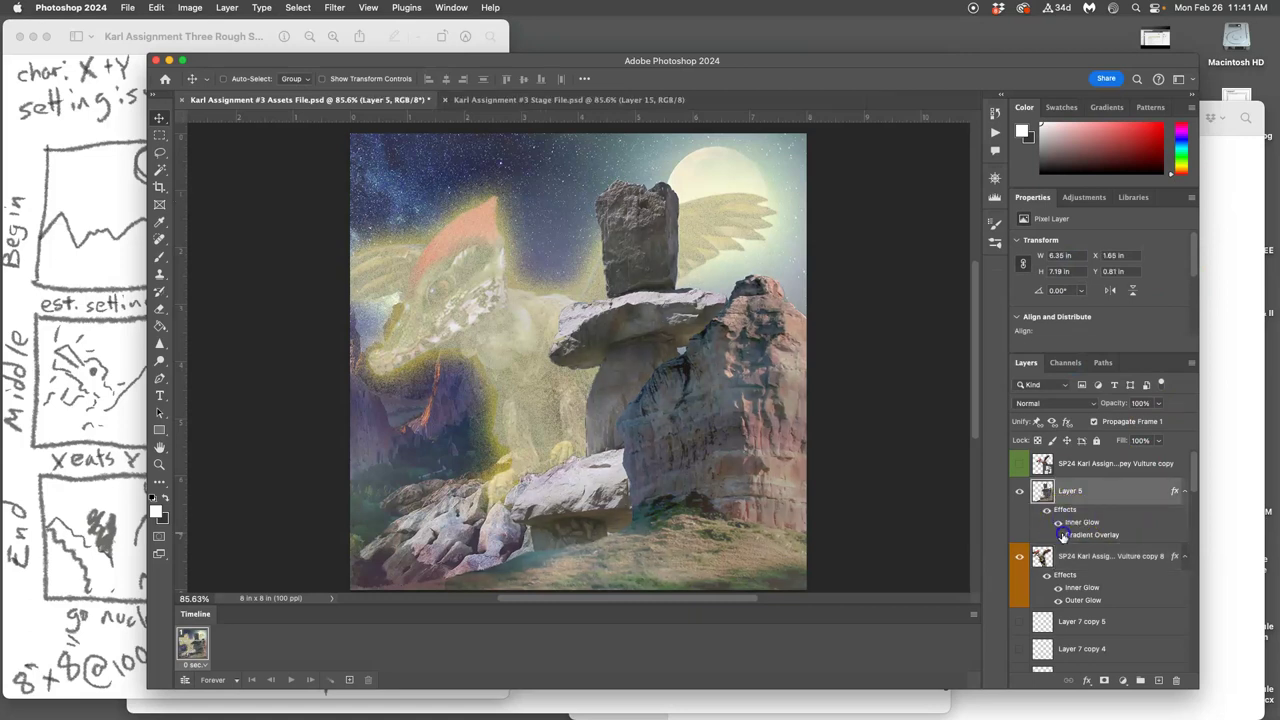
{"action": "scroll", "coordinate": [1145, 580], "scroll_direction": "down", "scroll_amount": 5}
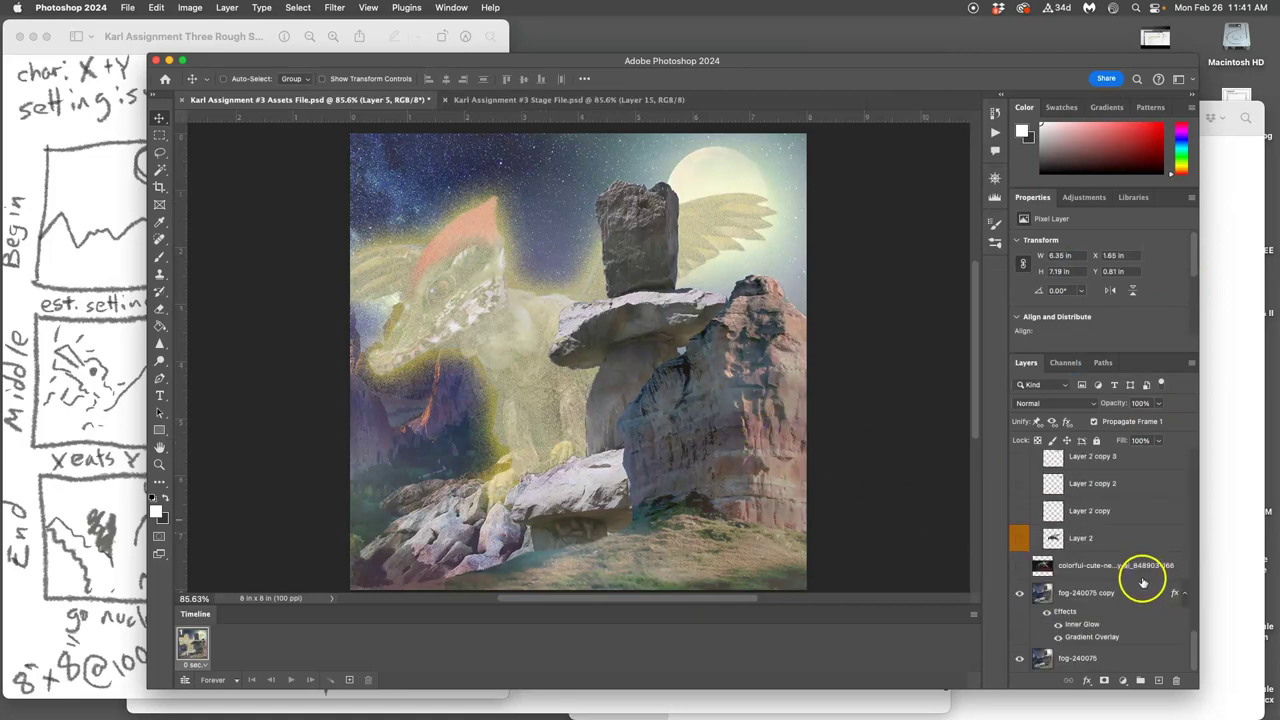
{"action": "double_click", "coordinate": [1063, 611]}
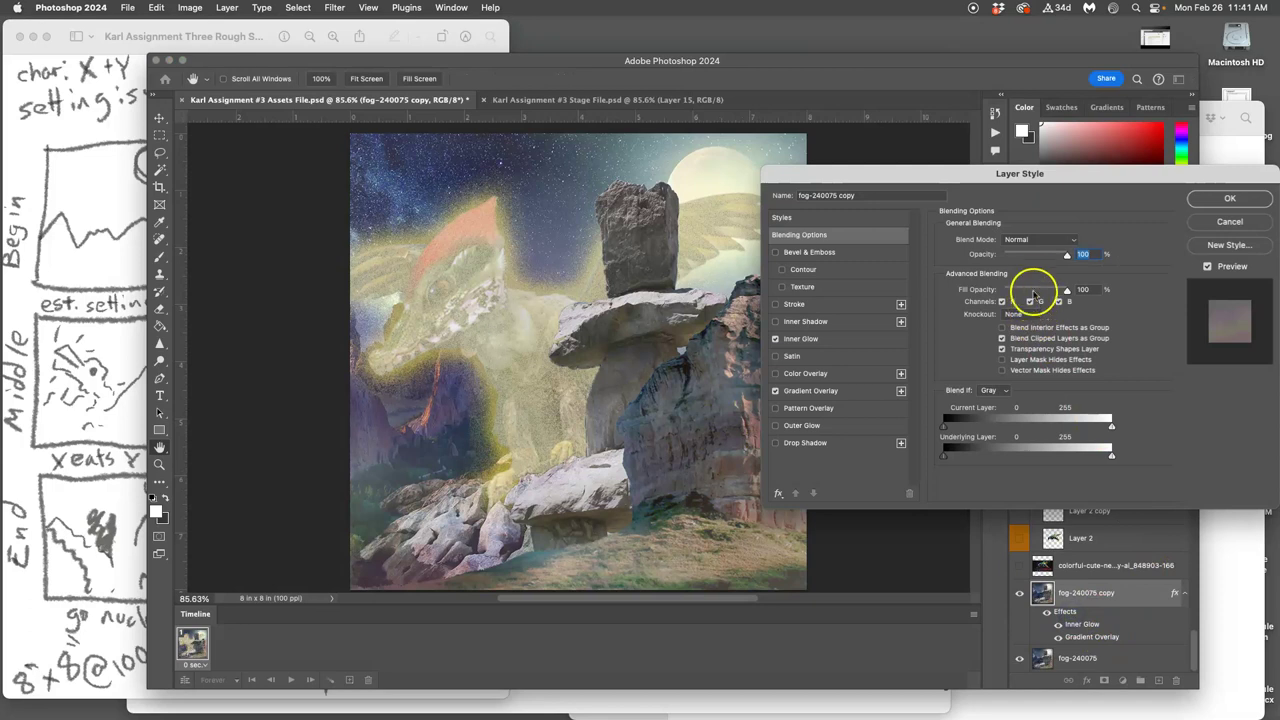
{"action": "left_click", "coordinate": [843, 338]}
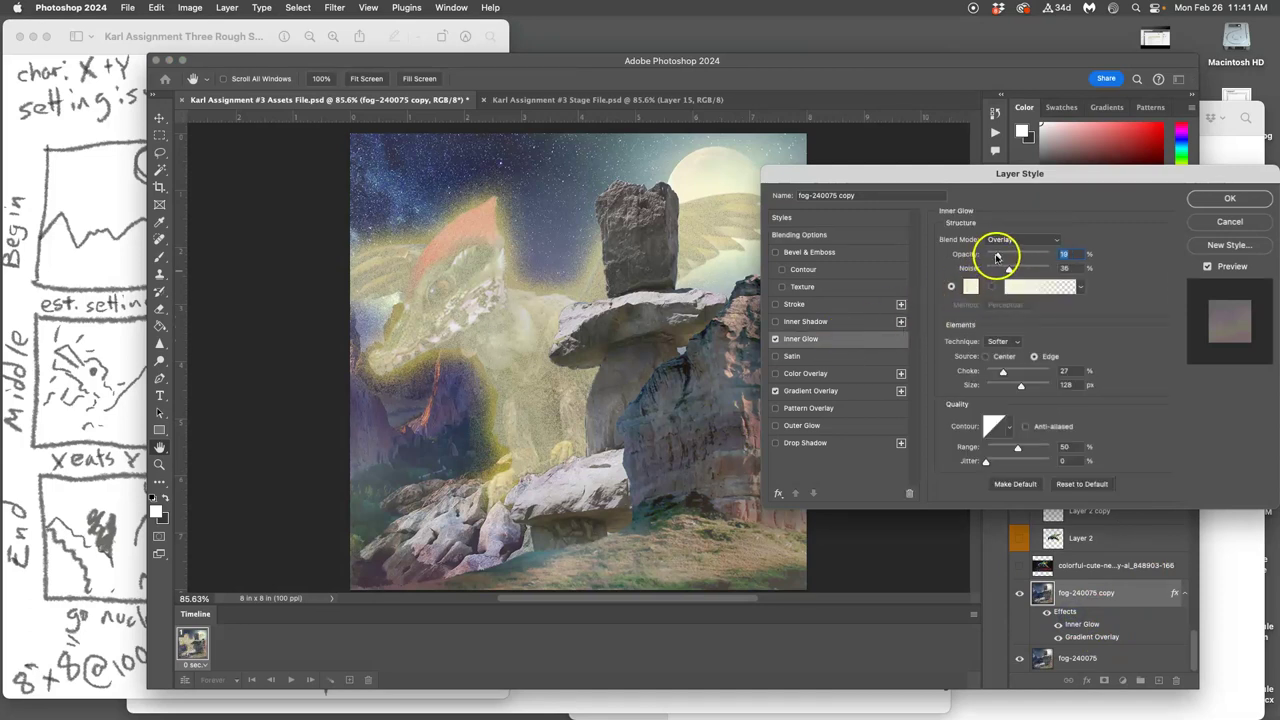
{"action": "left_click_drag", "start_coordinate": [1003, 256], "coordinate": [1010, 256]}
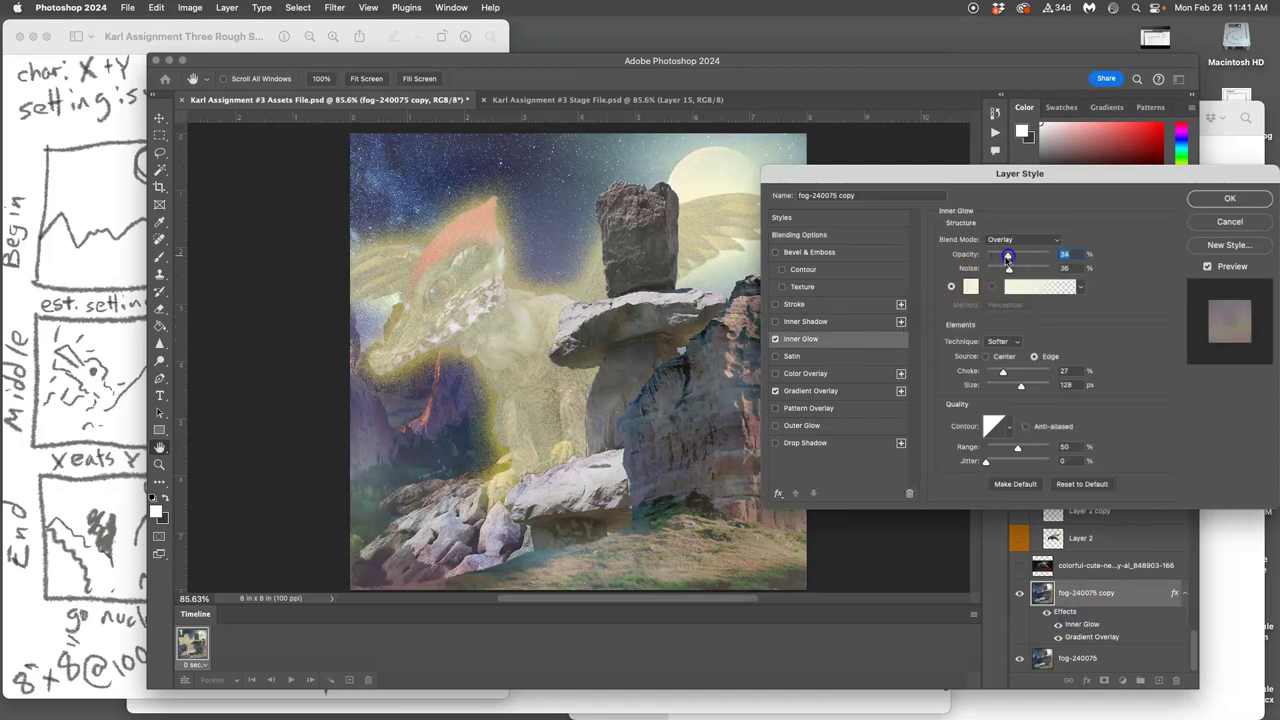
{"action": "left_click", "coordinate": [811, 390]}
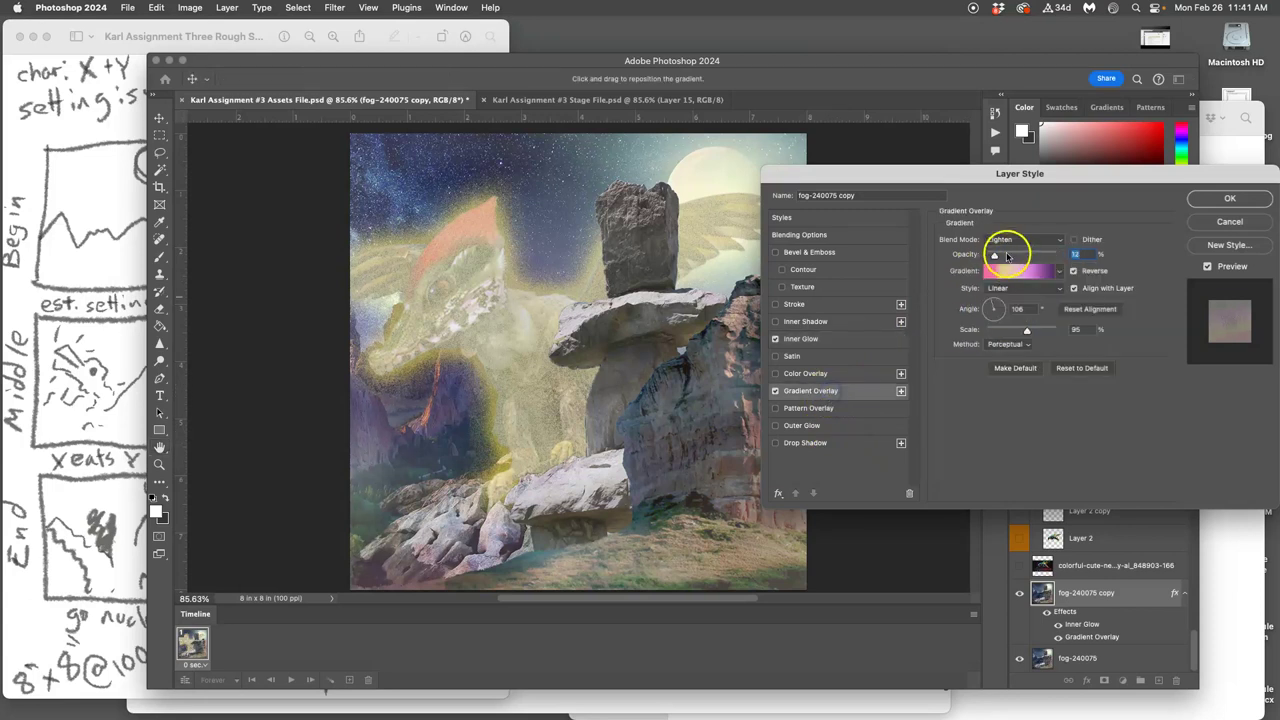
{"action": "left_click_drag", "start_coordinate": [1005, 258], "coordinate": [1008, 258]}
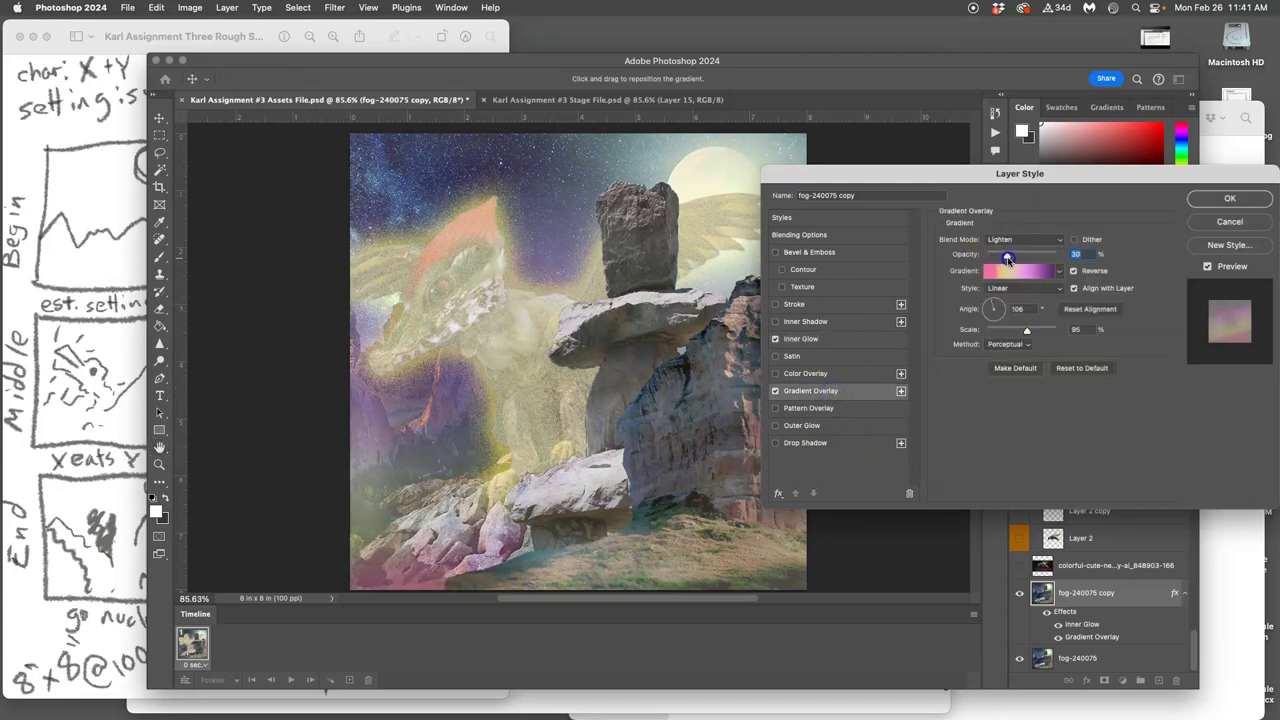
{"action": "left_click", "coordinate": [1229, 197]}
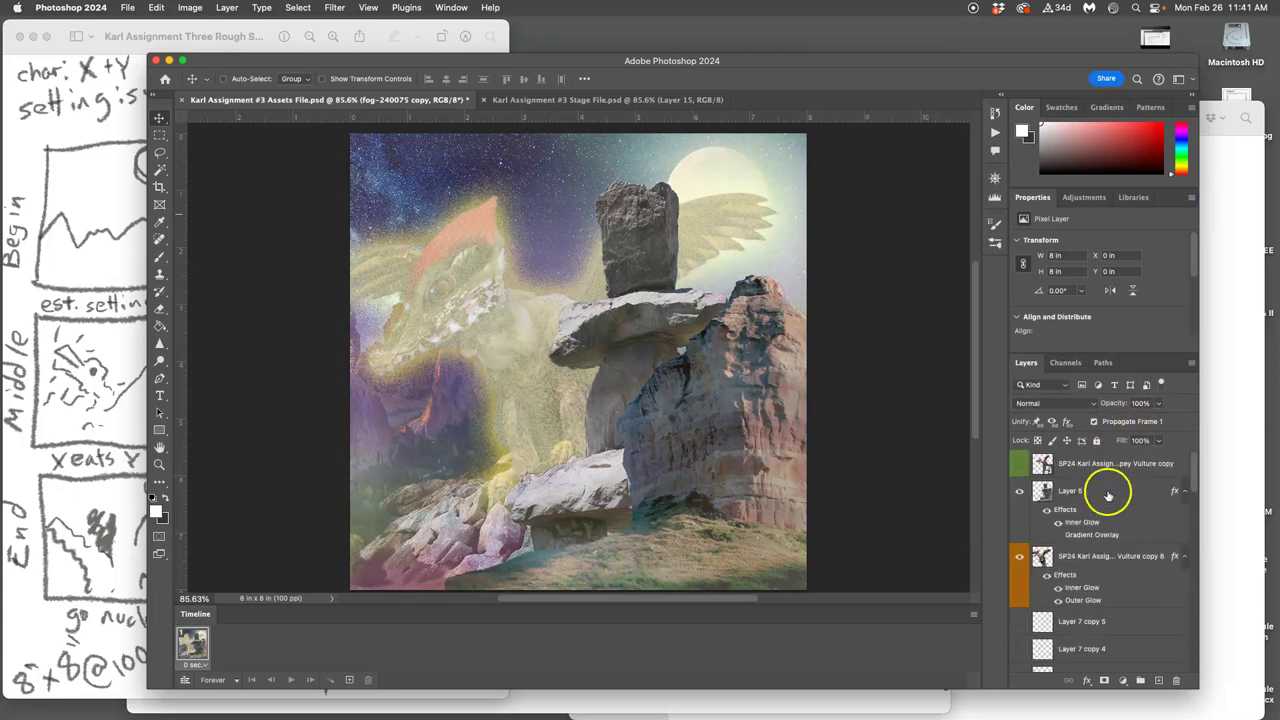
- Hide Layer 5's Gradient Overlay effect in the Assets File
{"action": "left_click", "coordinate": [1059, 535]}
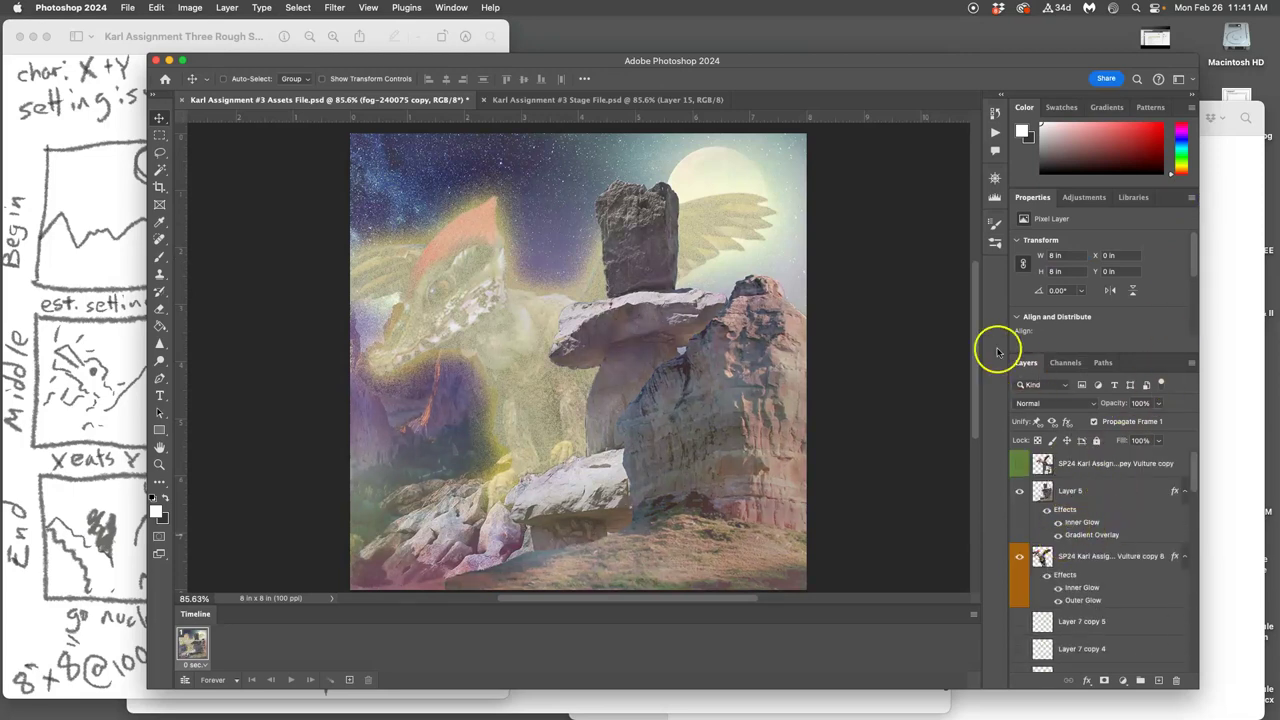
{"action": "left_click", "coordinate": [643, 100]}
{"action": "left_click", "coordinate": [424, 101]}
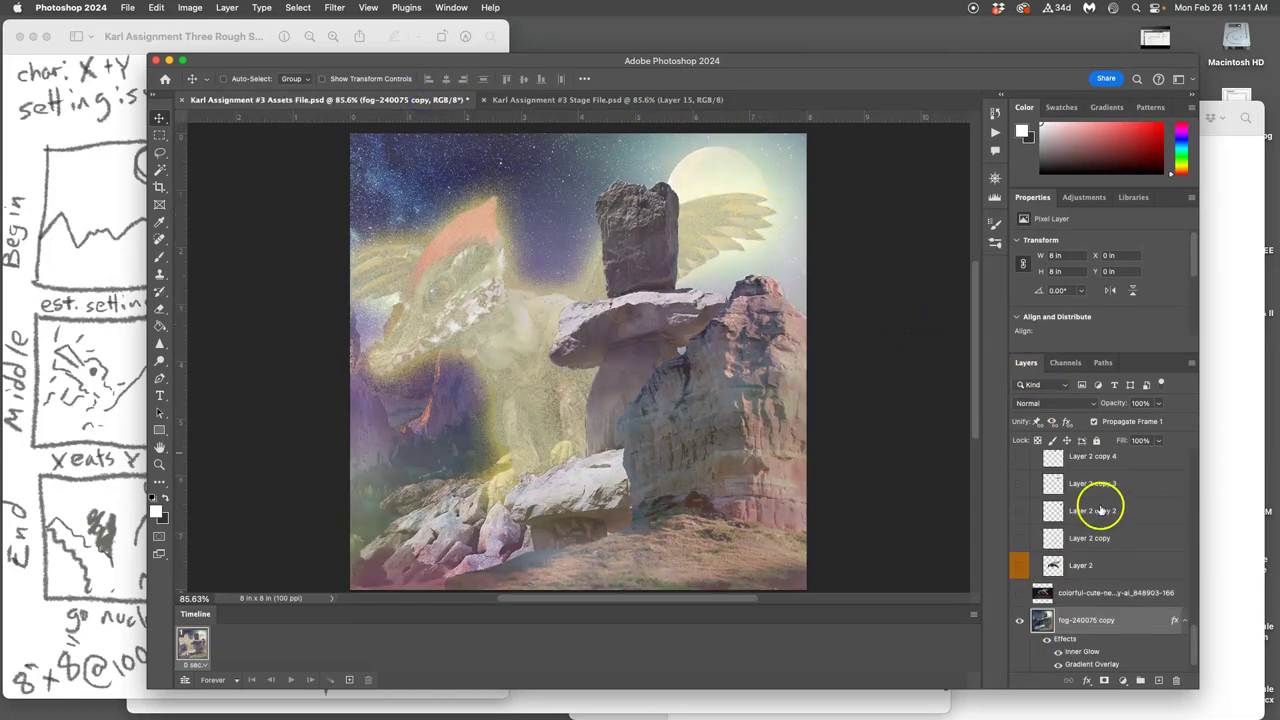
- Show Layer 7 copy 2 alongside copy 4 and copy, keeping copies 5 and 3 hidden
{"action": "scroll", "coordinate": [1097, 506], "scroll_direction": "up", "scroll_amount": 5}
{"action": "scroll", "coordinate": [1097, 506], "scroll_direction": "down", "scroll_amount": 5}
{"action": "left_click", "coordinate": [1020, 467]}
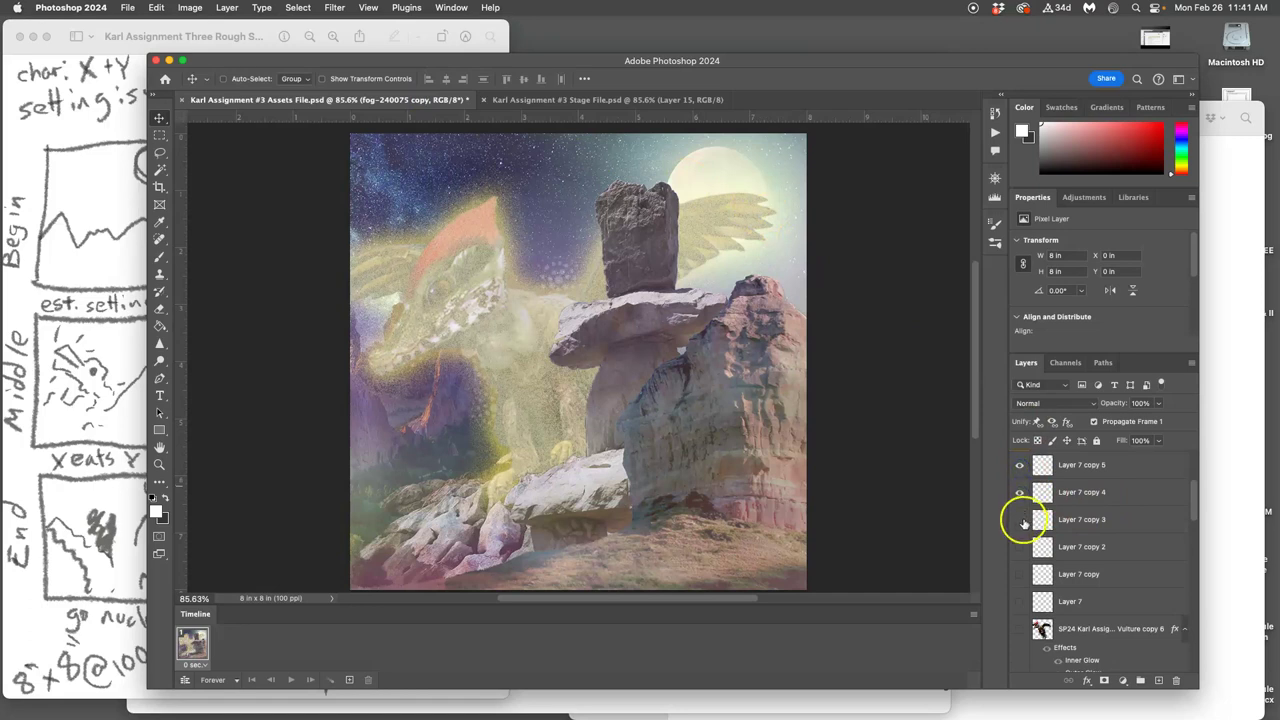
{"action": "left_click", "coordinate": [1020, 548]}
{"action": "left_click", "coordinate": [1020, 468]}
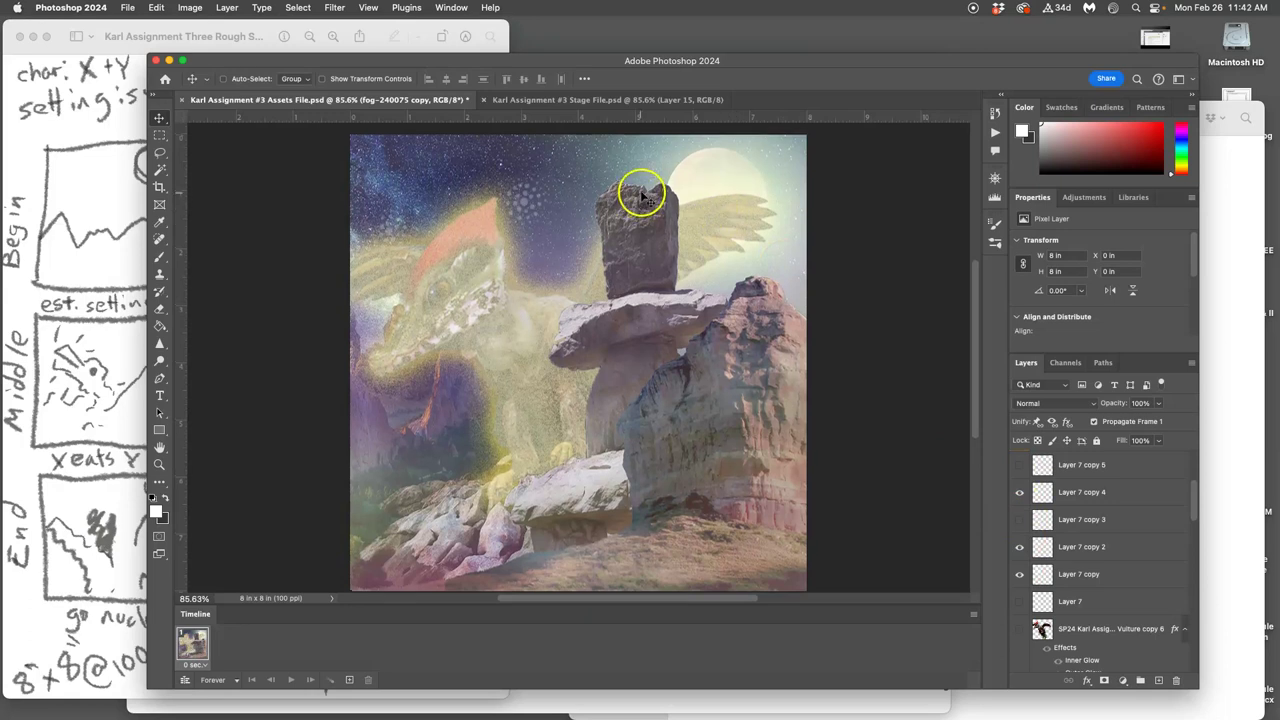
{"action": "scroll", "coordinate": [641, 195], "scroll_direction": "down", "scroll_amount": 1}
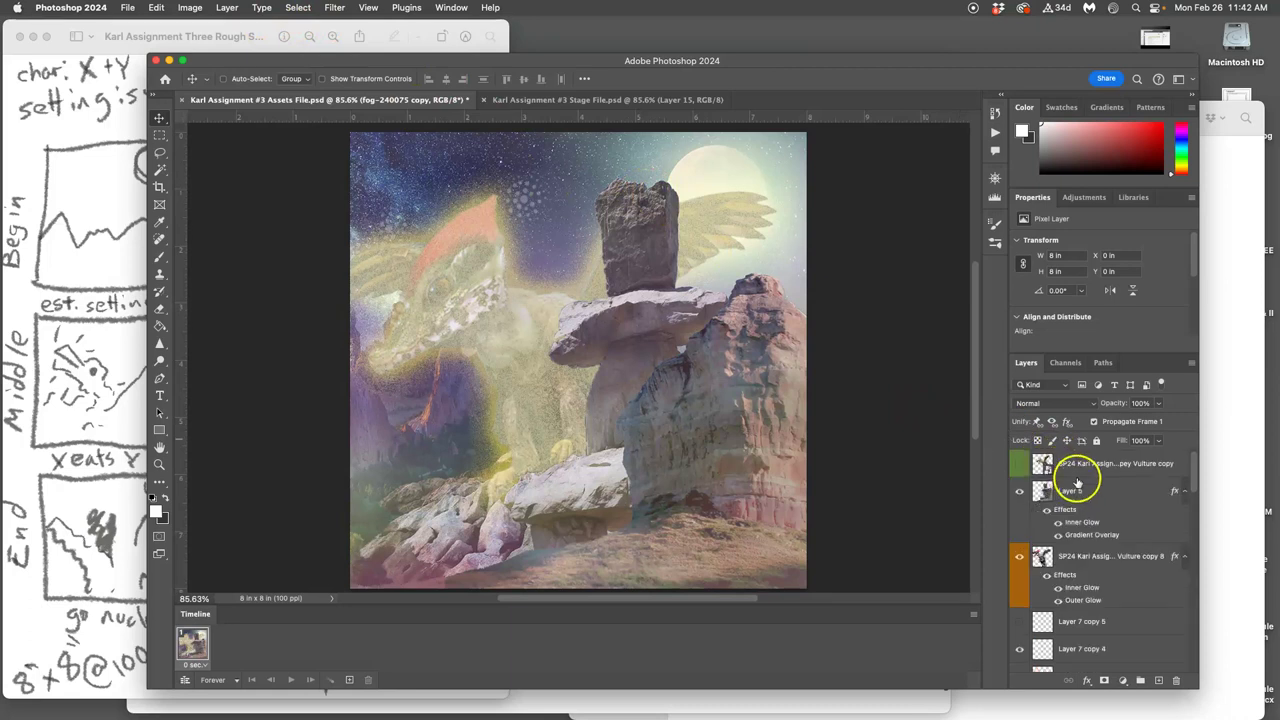
- Stamp all visible layers into a new merged Layer 8 above Layer 5 and select all
{"action": "left_click", "coordinate": [1080, 497]}
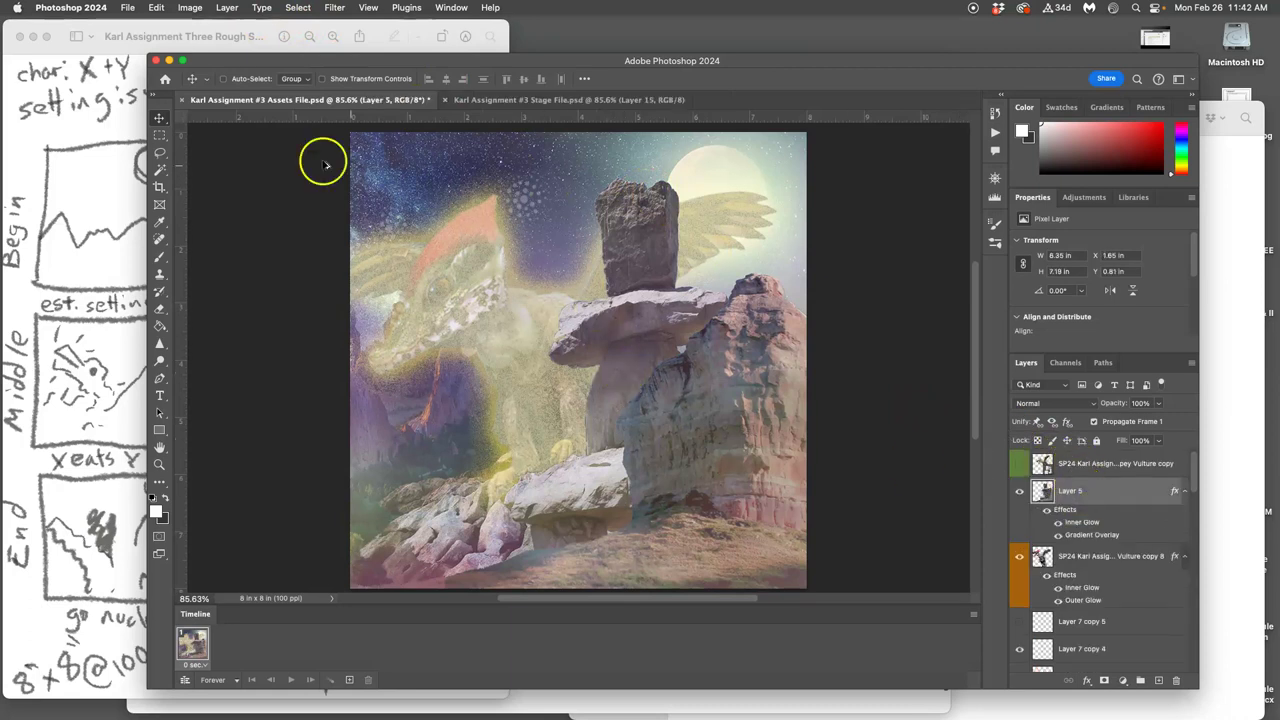
{"action": "left_click", "coordinate": [227, 8]}
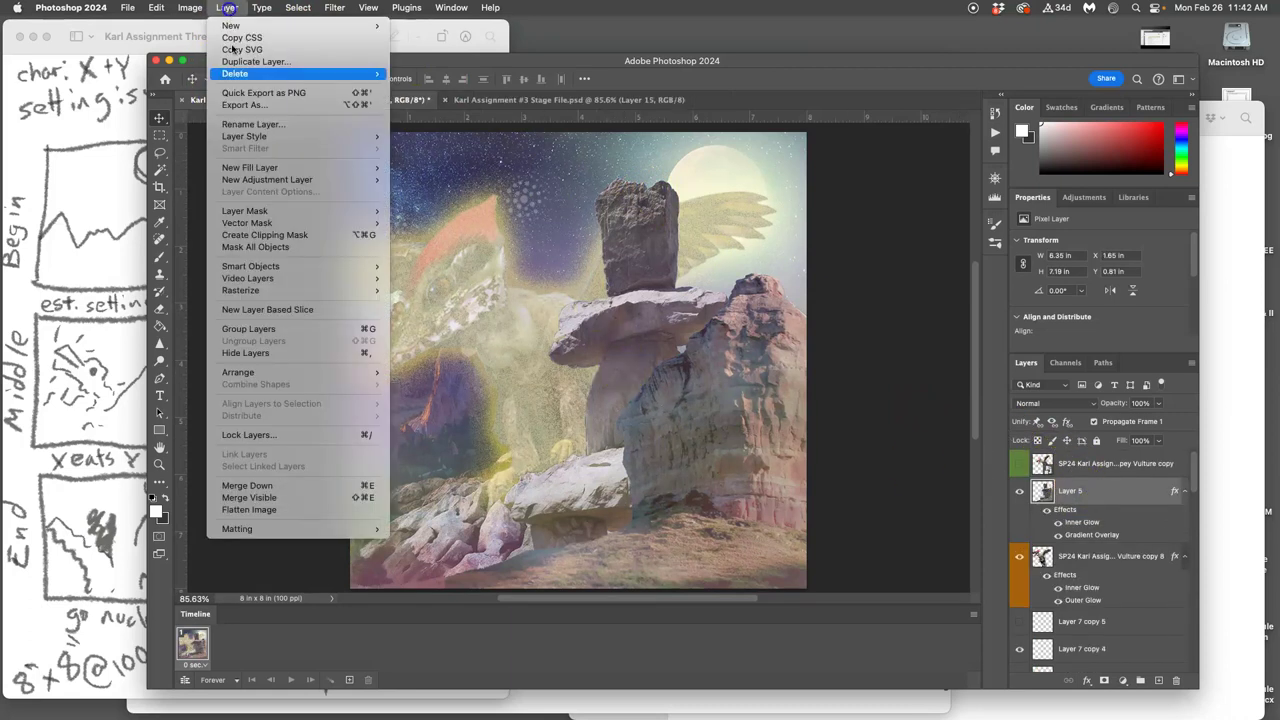
{"action": "left_click", "coordinate": [282, 497], "text": "alt"}
{"action": "key", "text": "super+a"}
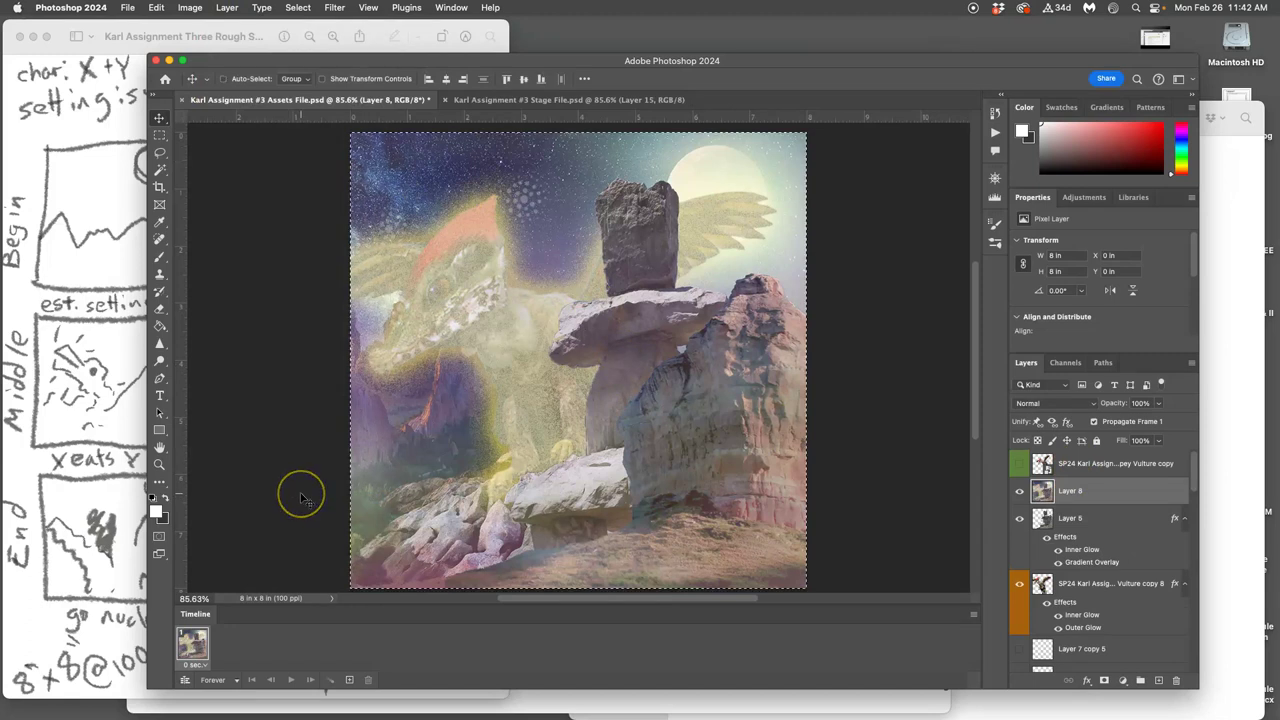
- Drop the merged scene into the Stage File as Layer 16 and compare it with Layer 15
{"action": "left_click", "coordinate": [502, 100]}
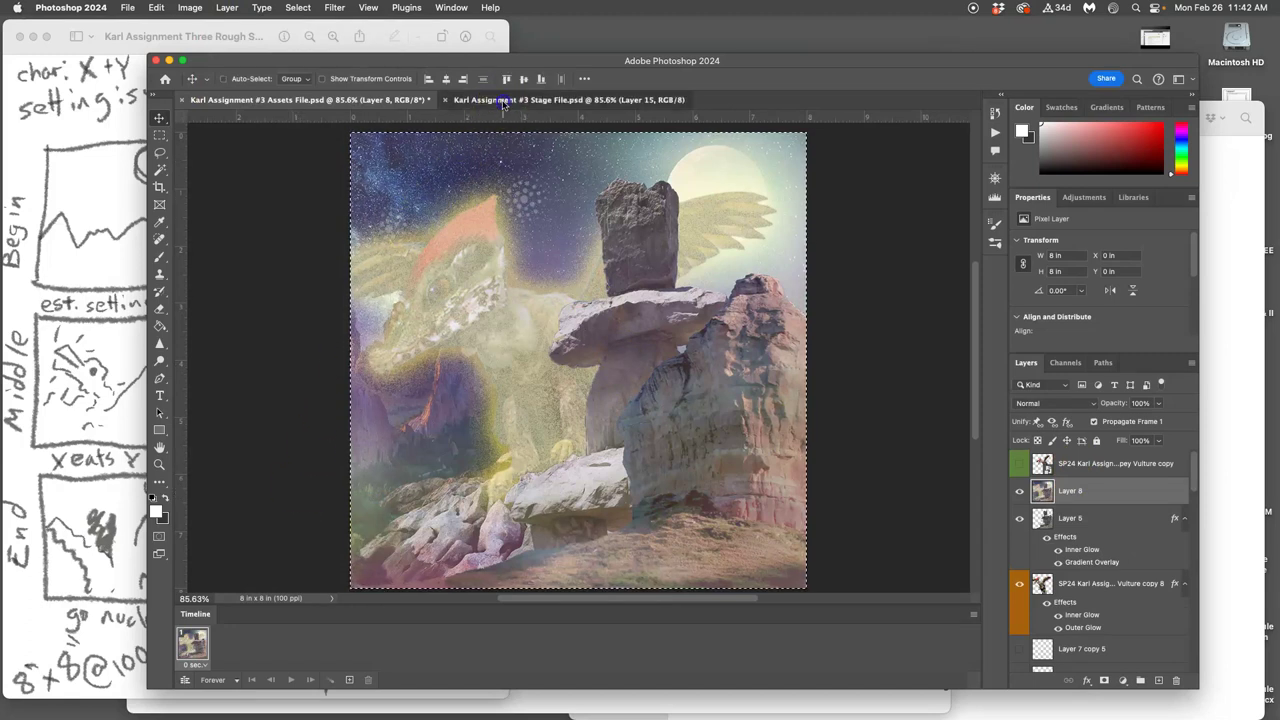
{"action": "left_click_drag", "start_coordinate": [473, 408], "coordinate": [473, 408]}
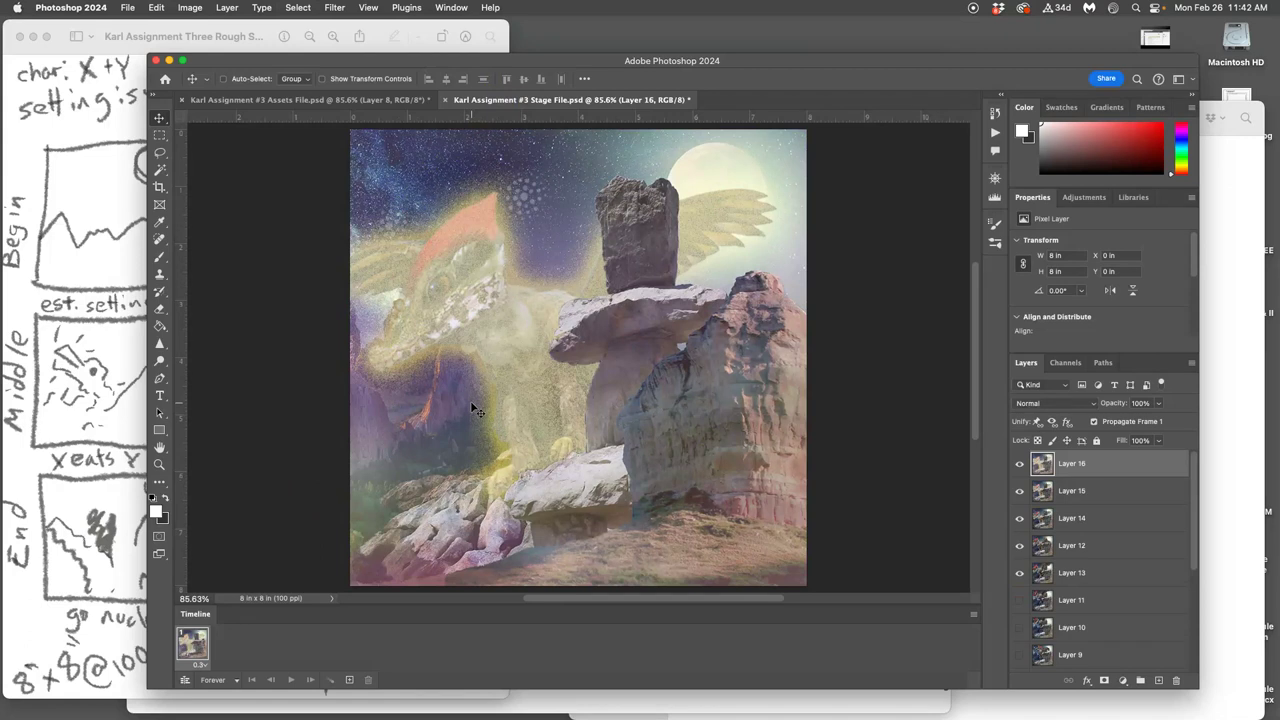
{"action": "left_click", "coordinate": [1019, 463]}
{"action": "left_click", "coordinate": [1018, 491]}
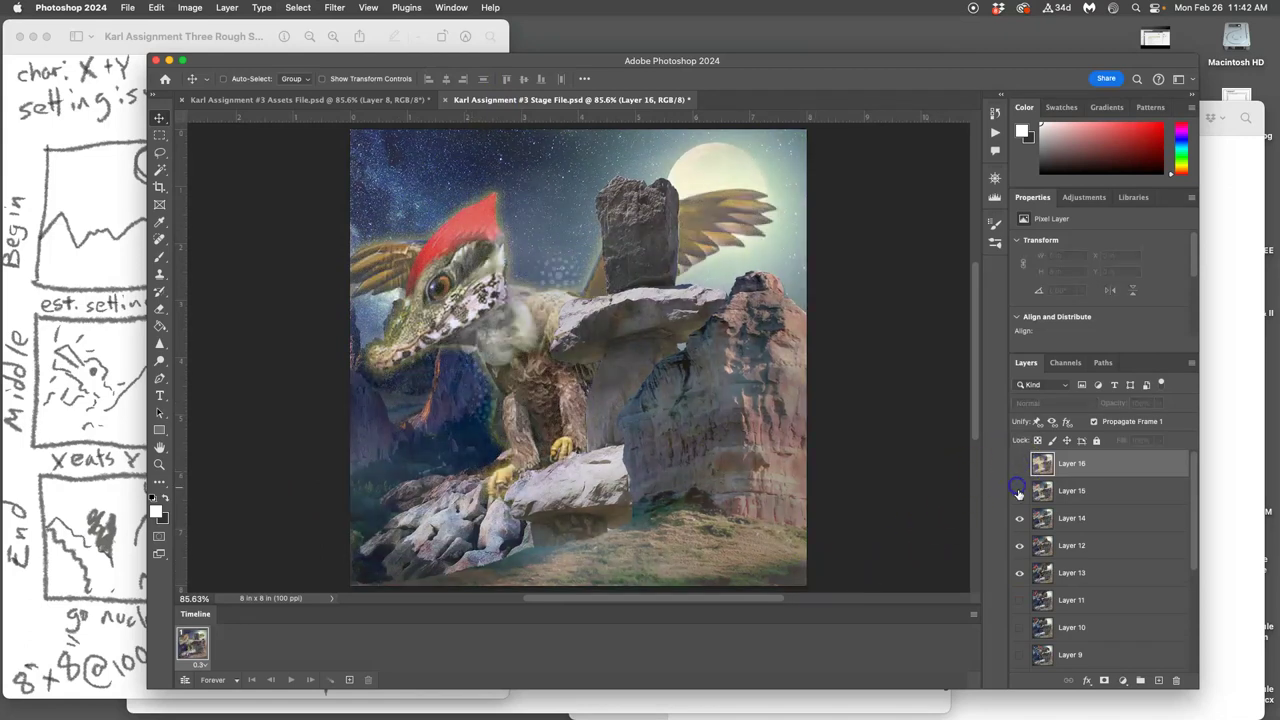
{"action": "left_click", "coordinate": [1019, 465]}
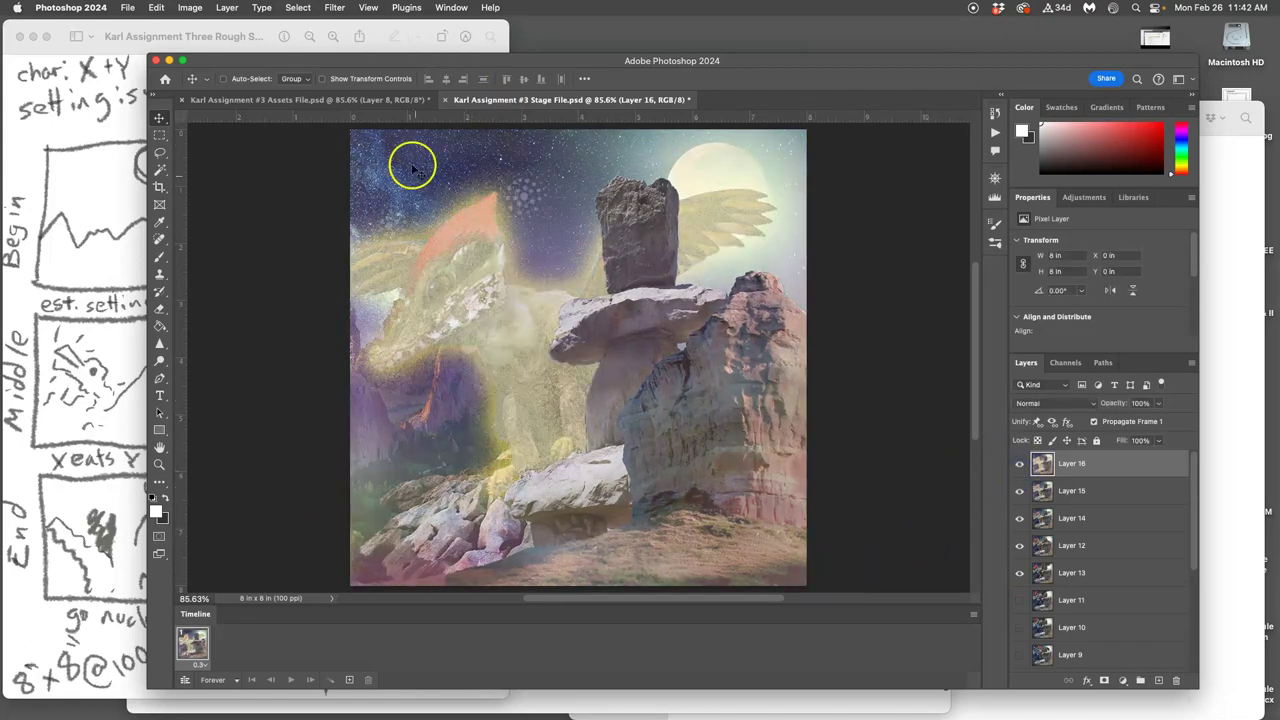
{"action": "left_click", "coordinate": [360, 103]}
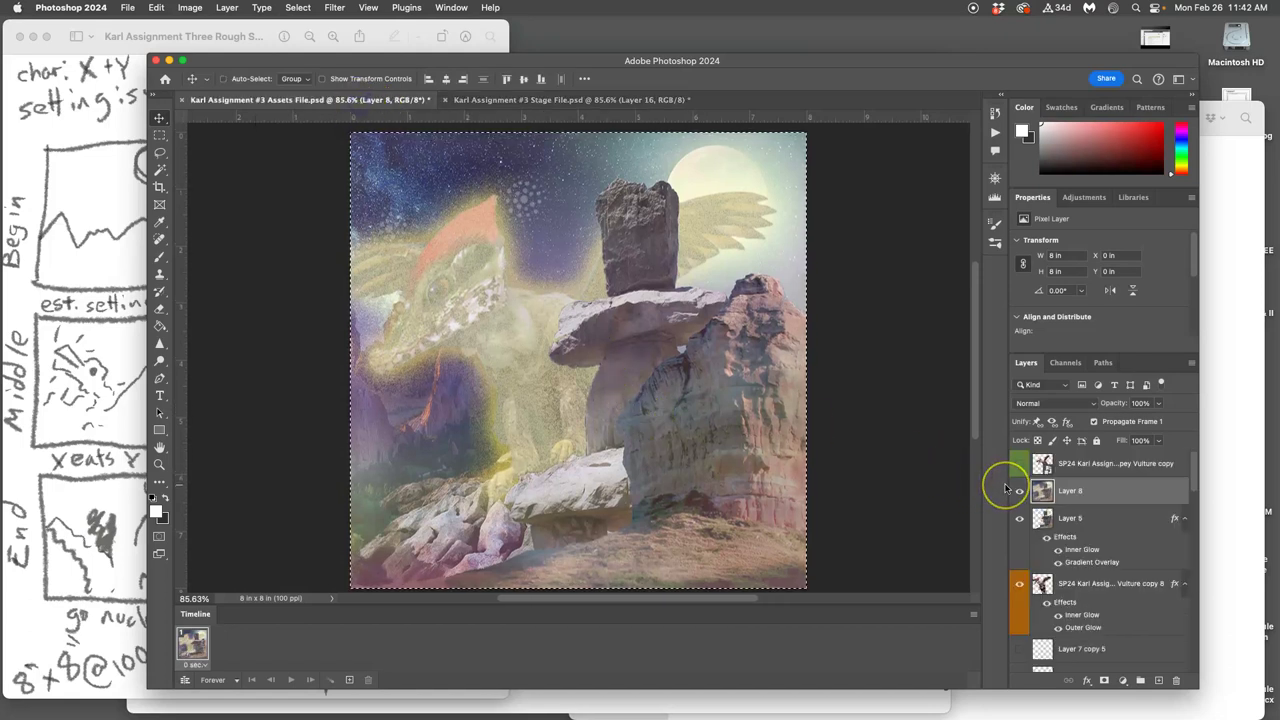
- Deselect, delete the merged Layer 8, and slightly lower vulture copy 8's style opacity
{"action": "key", "text": "super+d"}
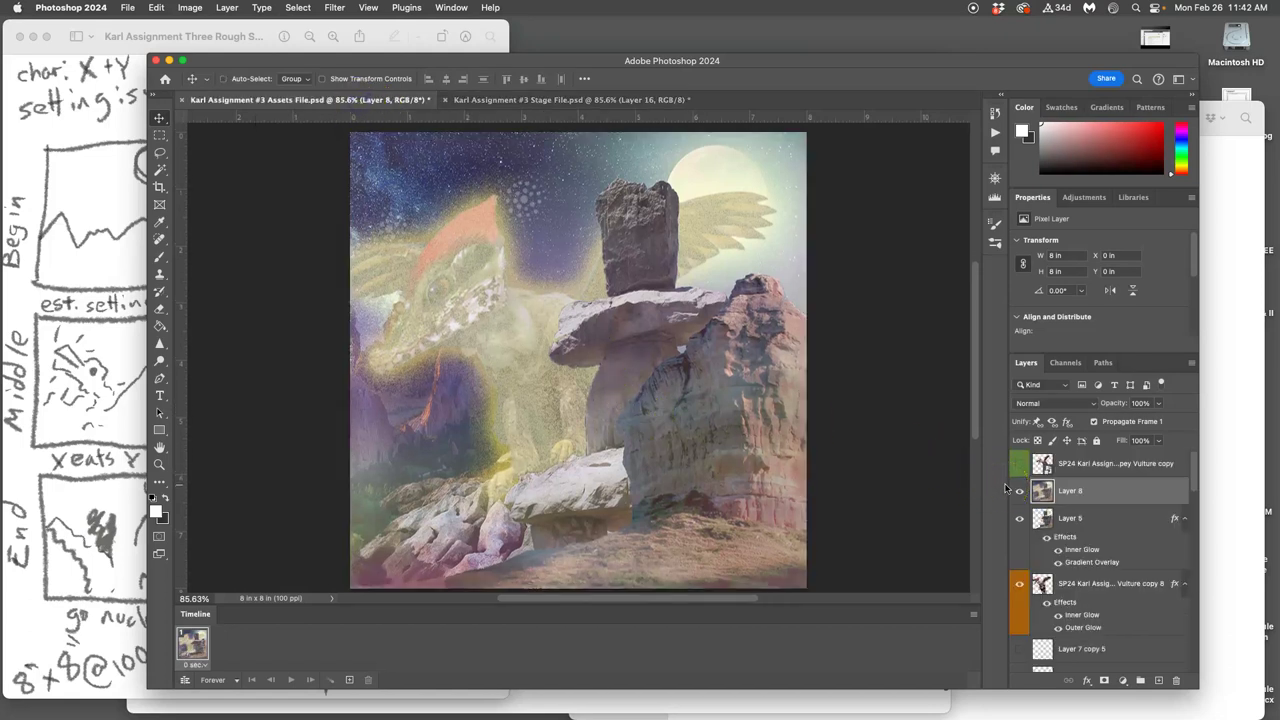
{"action": "key", "text": "Delete"}
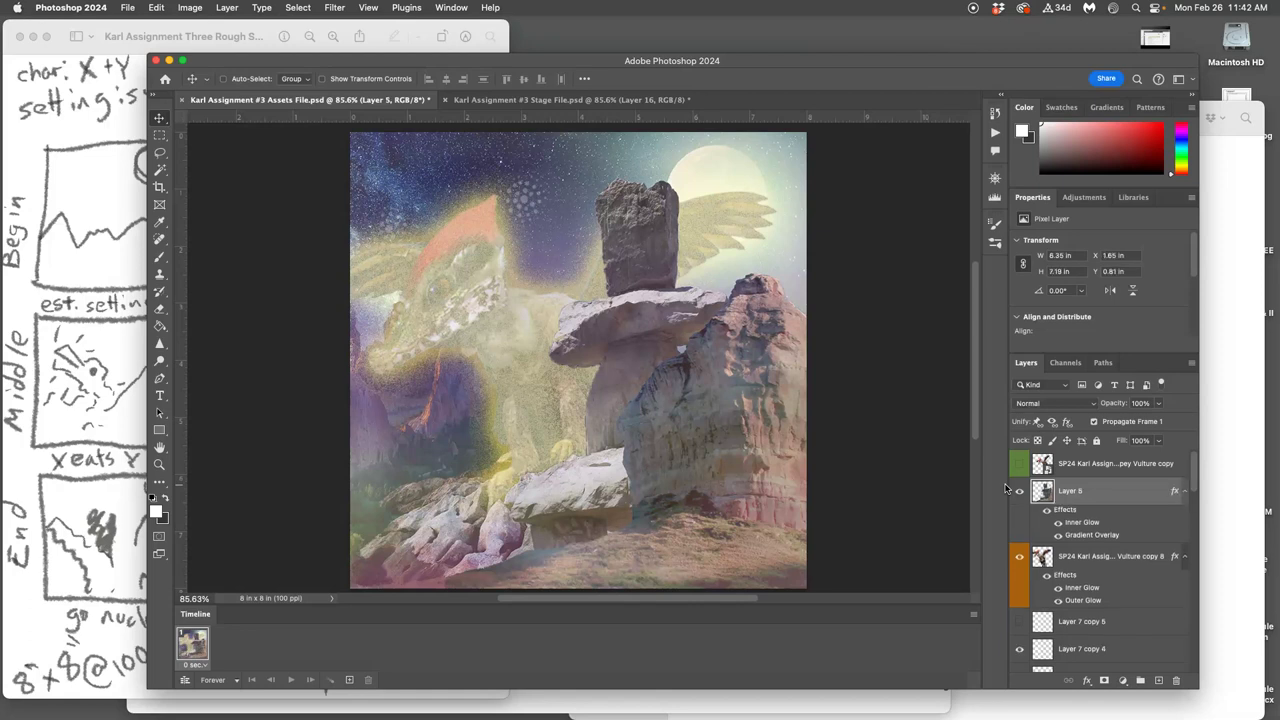
{"action": "double_click", "coordinate": [1062, 573]}
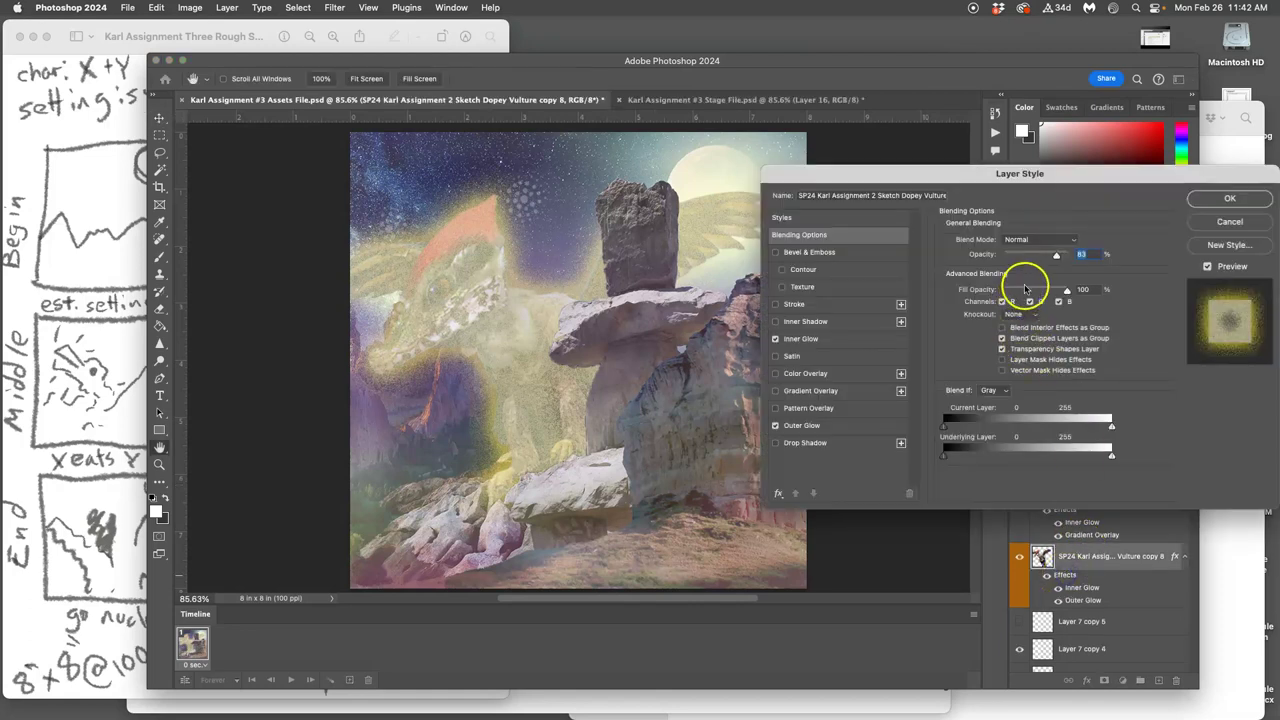
{"action": "left_click_drag", "start_coordinate": [1056, 256], "coordinate": [1067, 258]}
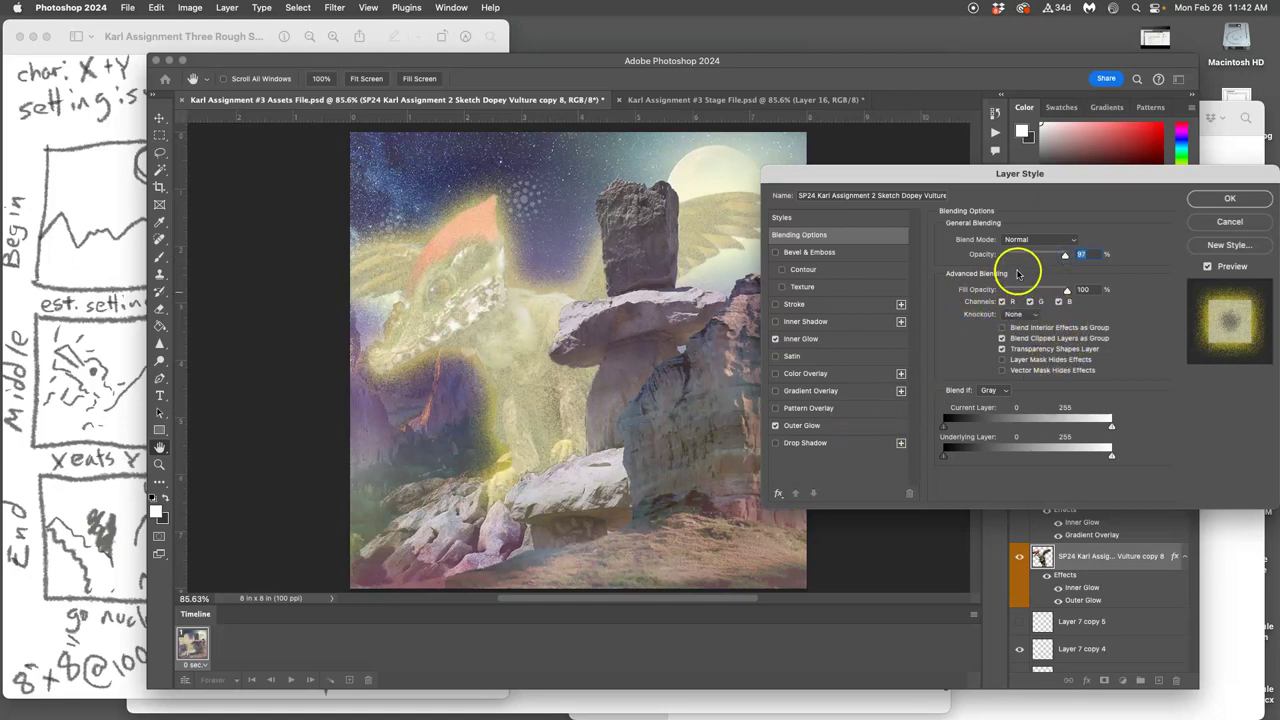
- Set the vulture's Outer Glow to 74% opacity and about 87 px size
{"action": "left_click", "coordinate": [834, 429]}
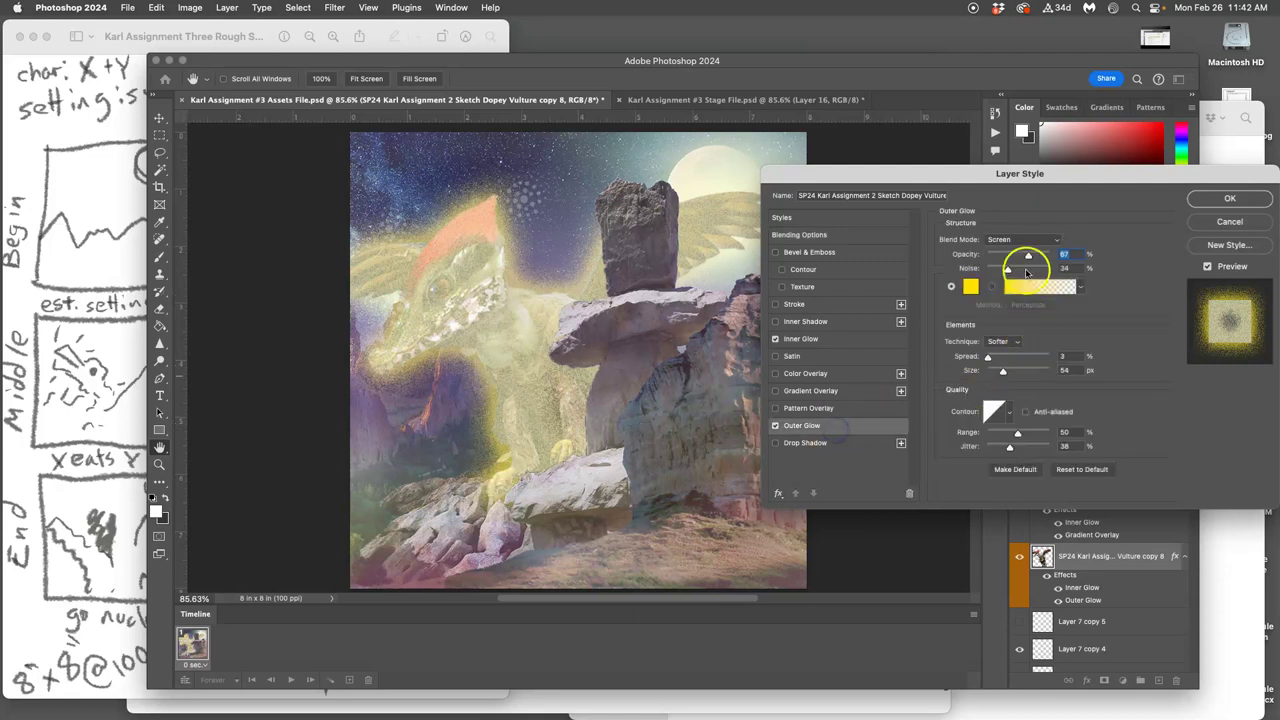
{"action": "left_click_drag", "start_coordinate": [1034, 256], "coordinate": [1038, 256]}
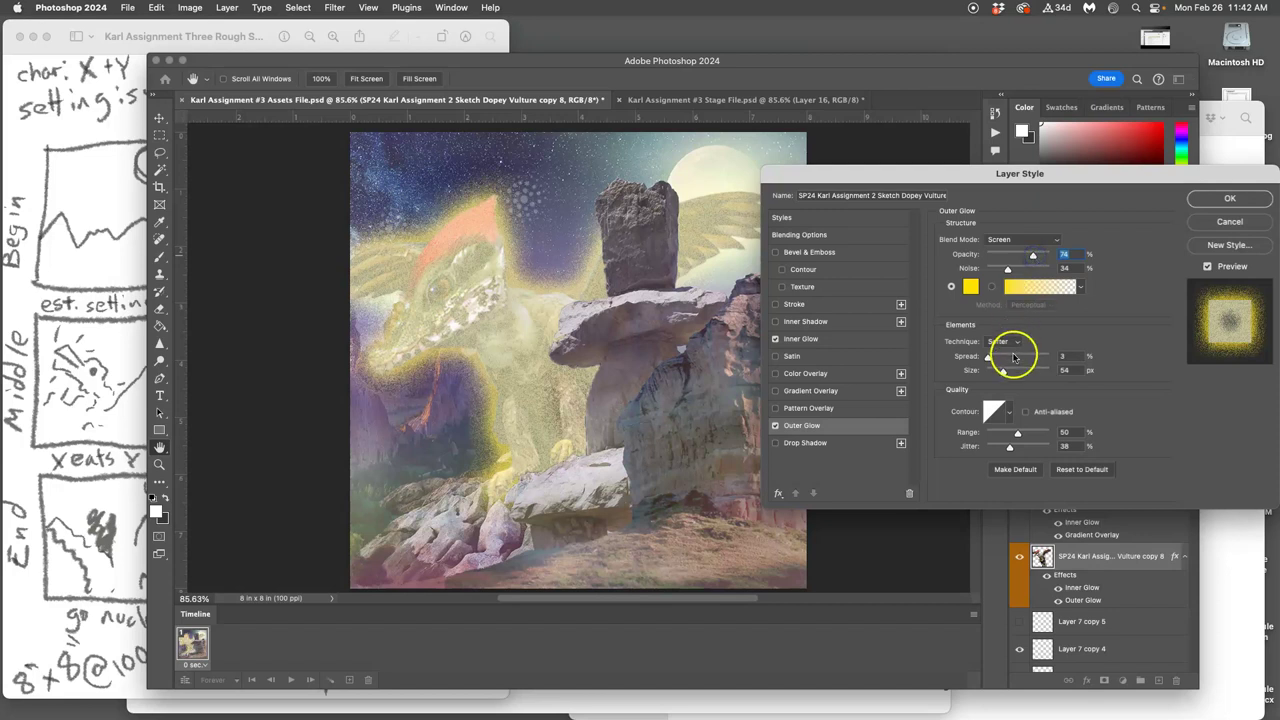
{"action": "left_click_drag", "start_coordinate": [1012, 373], "coordinate": [1013, 373]}
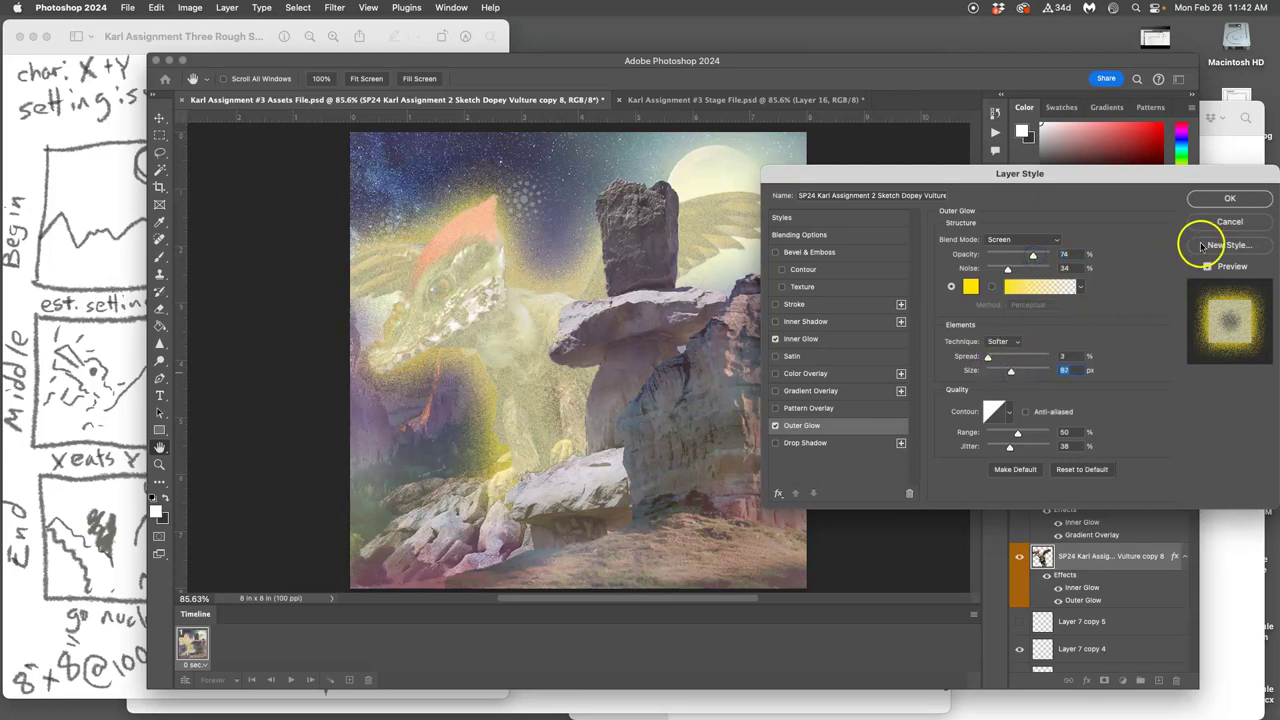
{"action": "left_click", "coordinate": [1230, 201]}
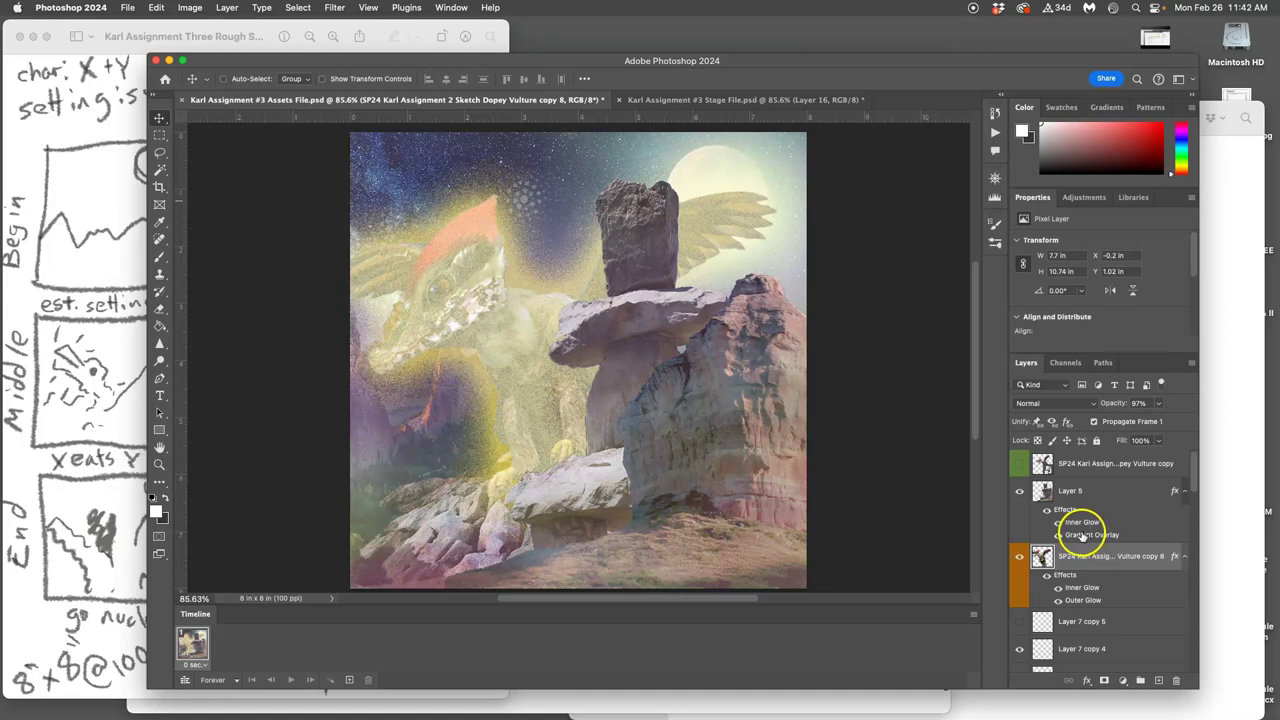
- Raise Layer 5's Inner Glow opacity to 82%
{"action": "left_click", "coordinate": [1066, 510]}
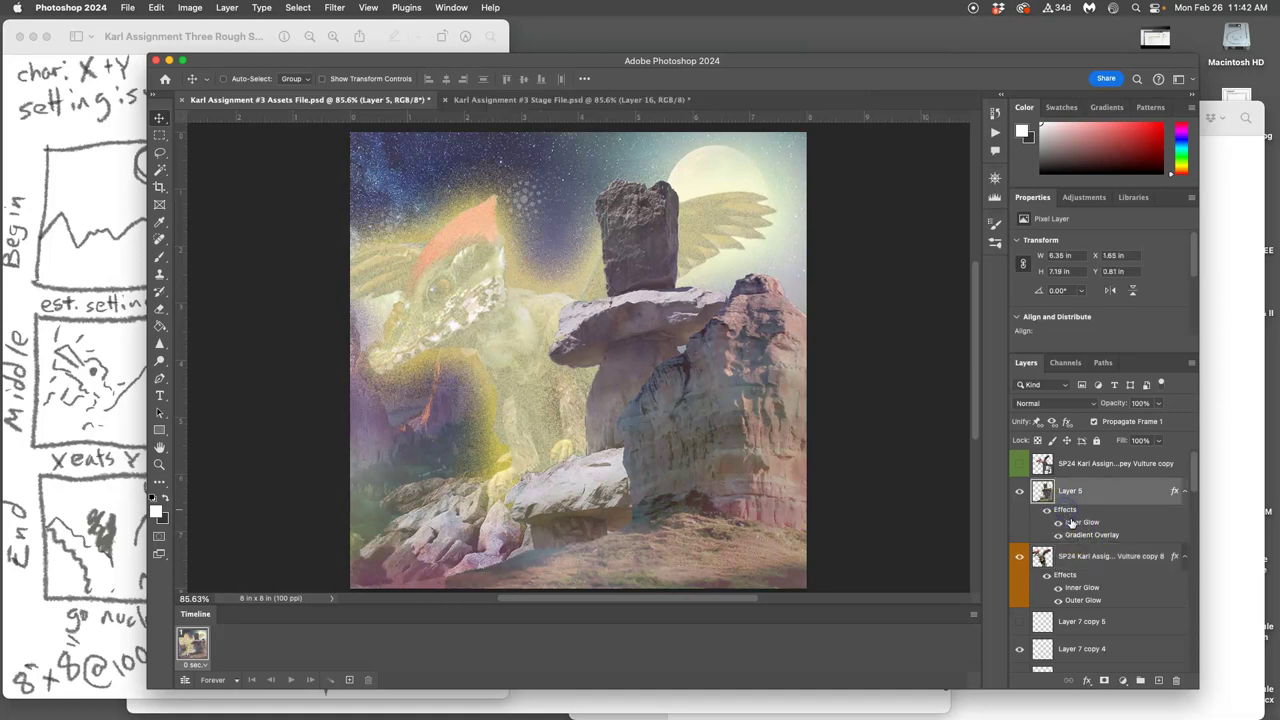
{"action": "double_click", "coordinate": [1071, 522]}
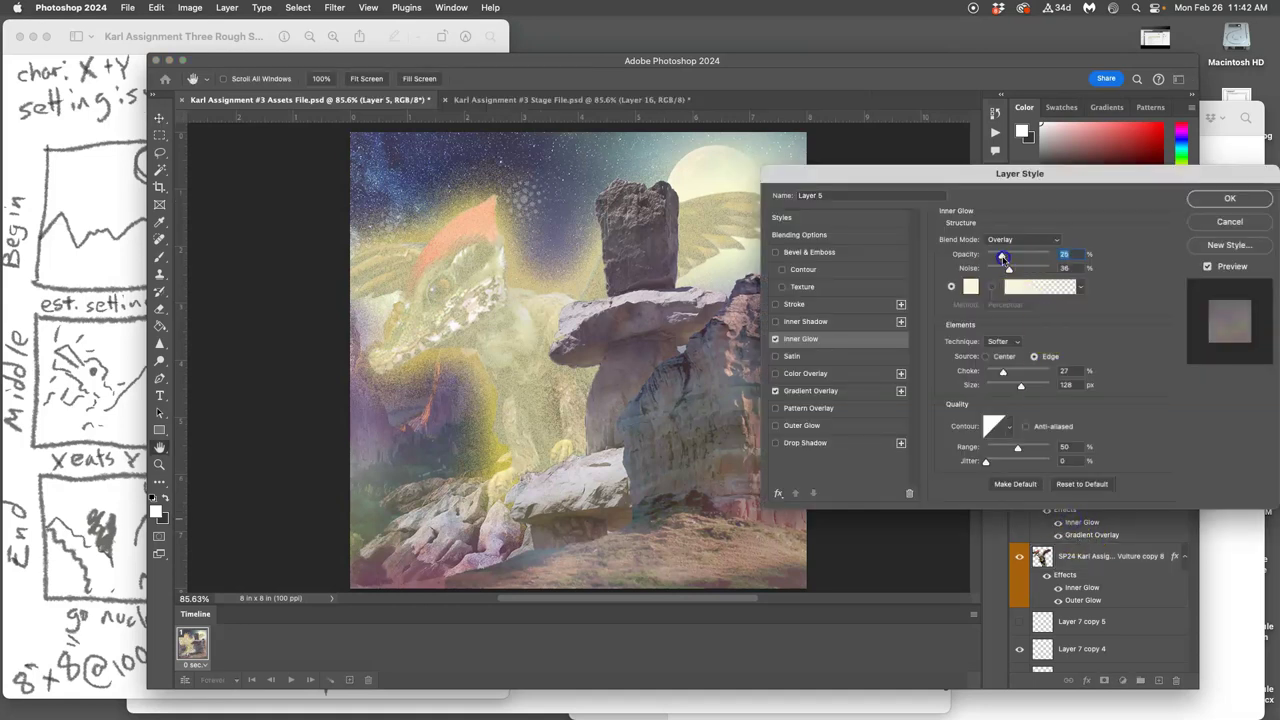
{"action": "left_click_drag", "start_coordinate": [1003, 258], "coordinate": [1039, 258]}
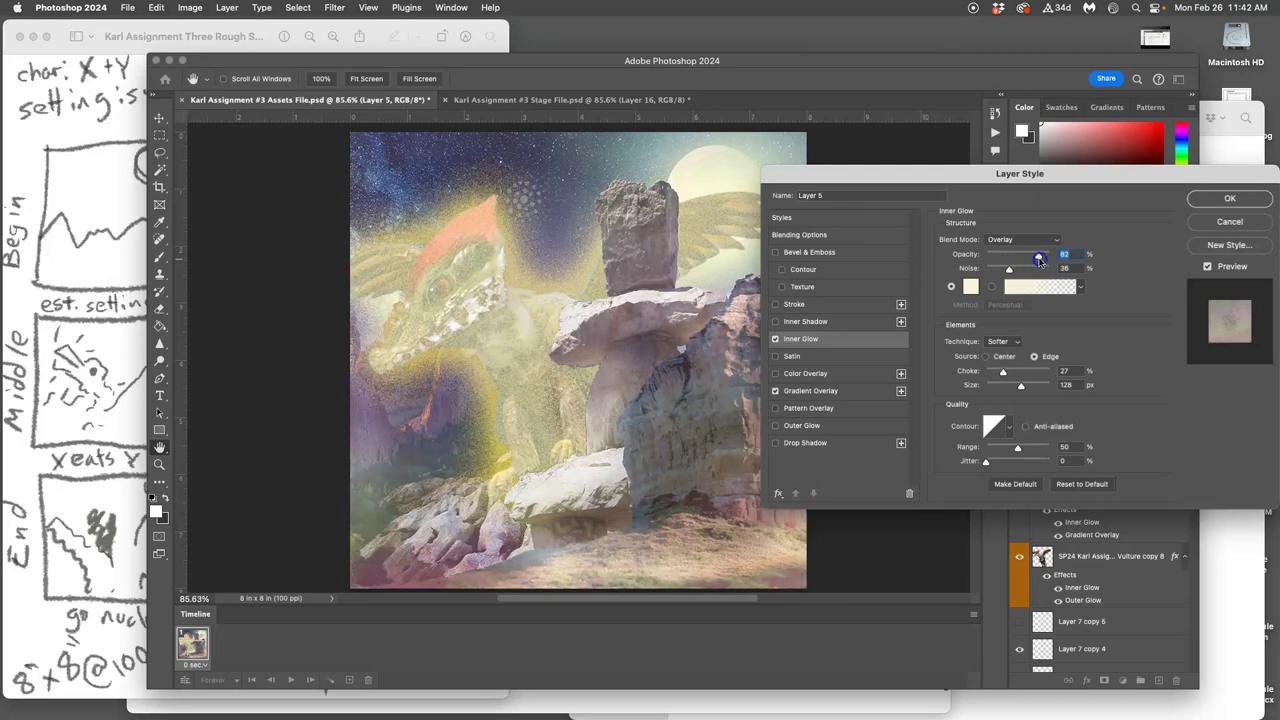
{"action": "left_click", "coordinate": [1228, 200]}
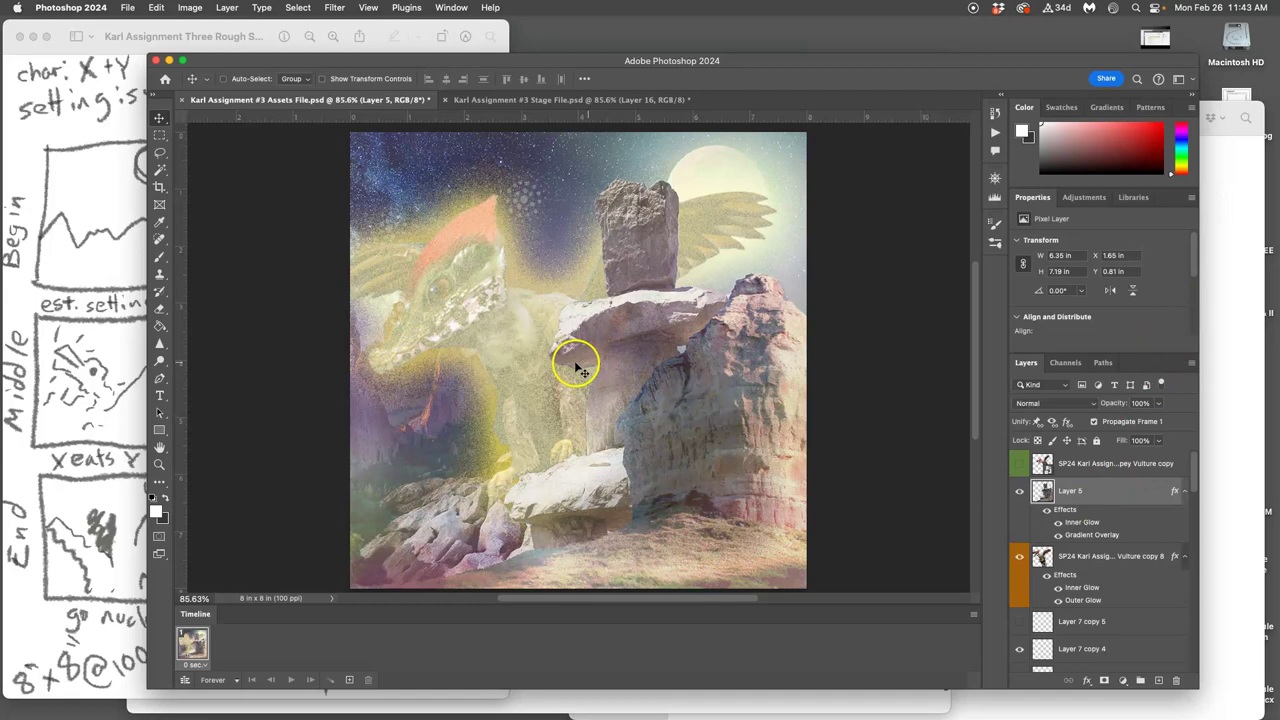
- Increase Layer 5's Gradient Overlay opacity for a stronger pink tint
{"action": "double_click", "coordinate": [1094, 535]}
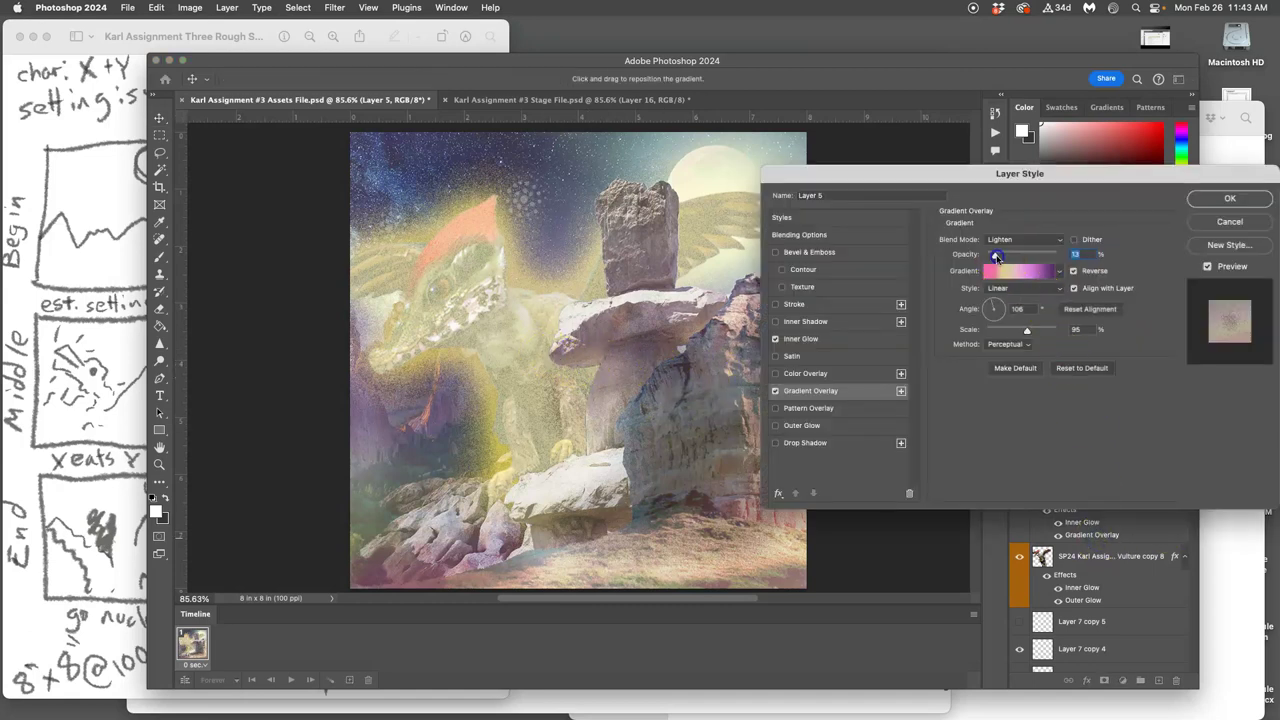
{"action": "left_click_drag", "start_coordinate": [997, 256], "coordinate": [1003, 256]}
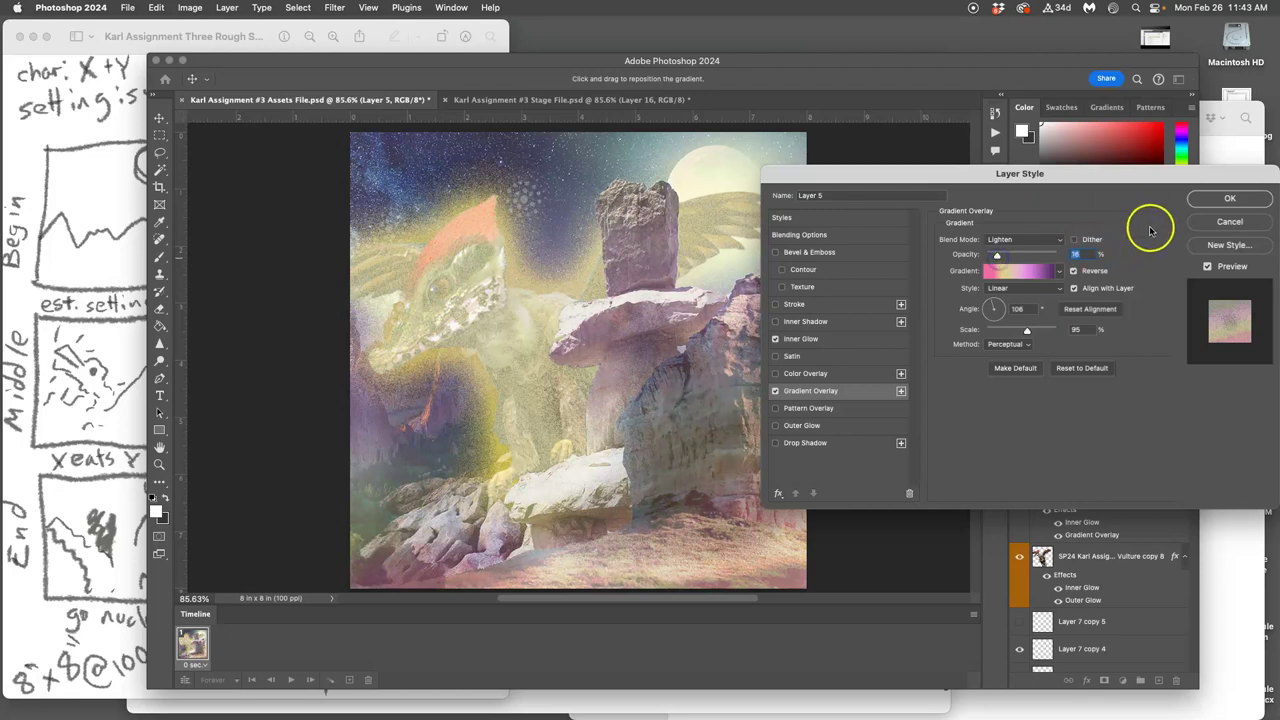
{"action": "left_click", "coordinate": [1229, 198]}
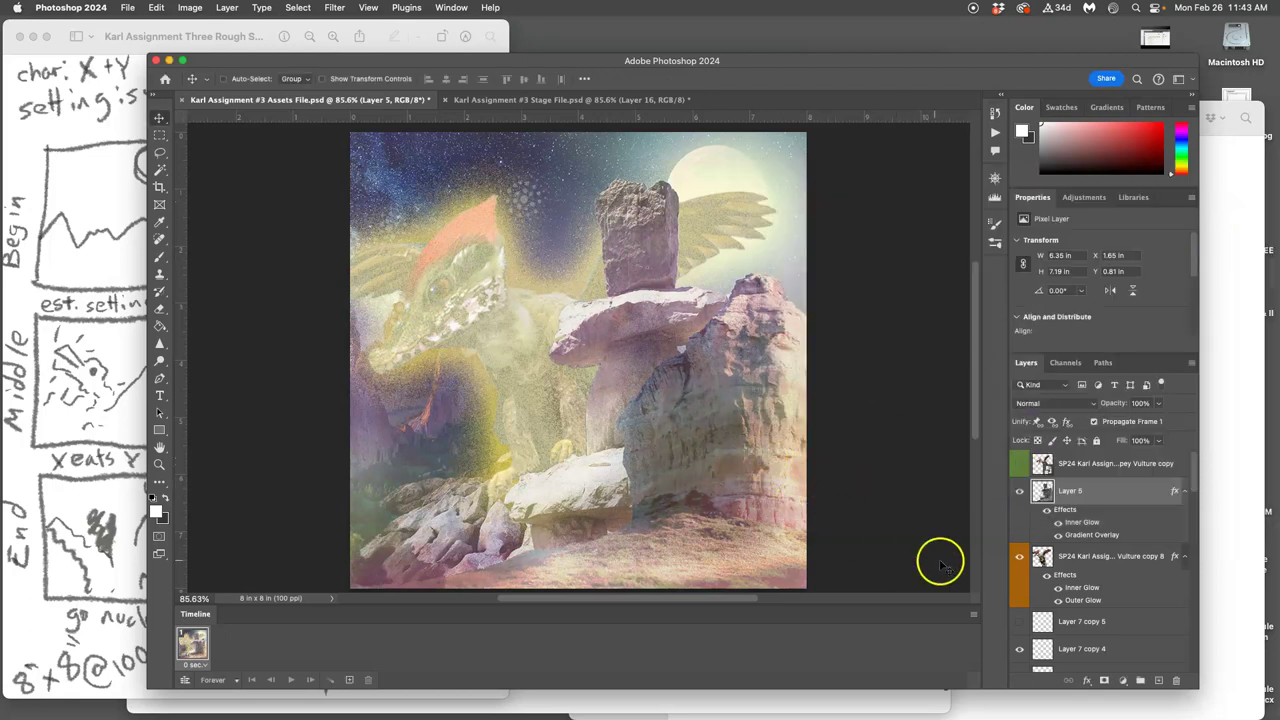
- Give fog-240075 copy an 86% opacity, 196 px Inner Glow and a 30% Gradient Overlay, then view the Stage File
{"action": "scroll", "coordinate": [1045, 575], "scroll_direction": "down", "scroll_amount": 10}
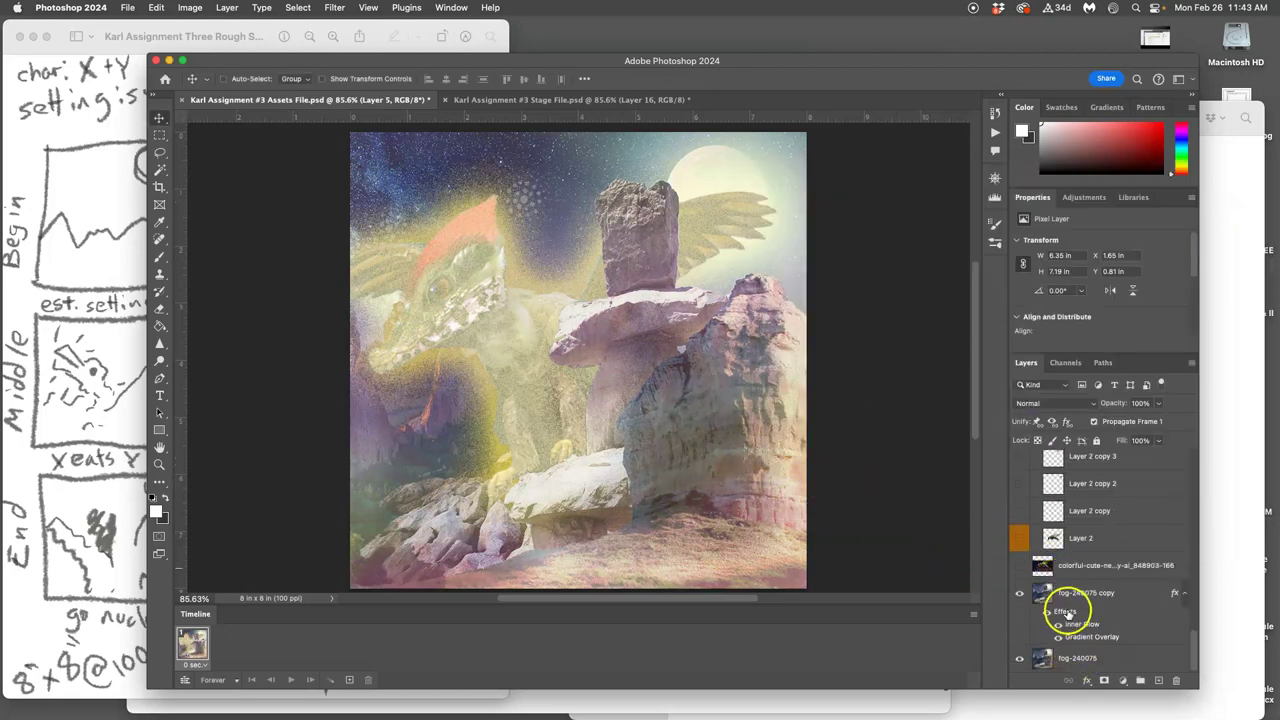
{"action": "double_click", "coordinate": [1062, 611]}
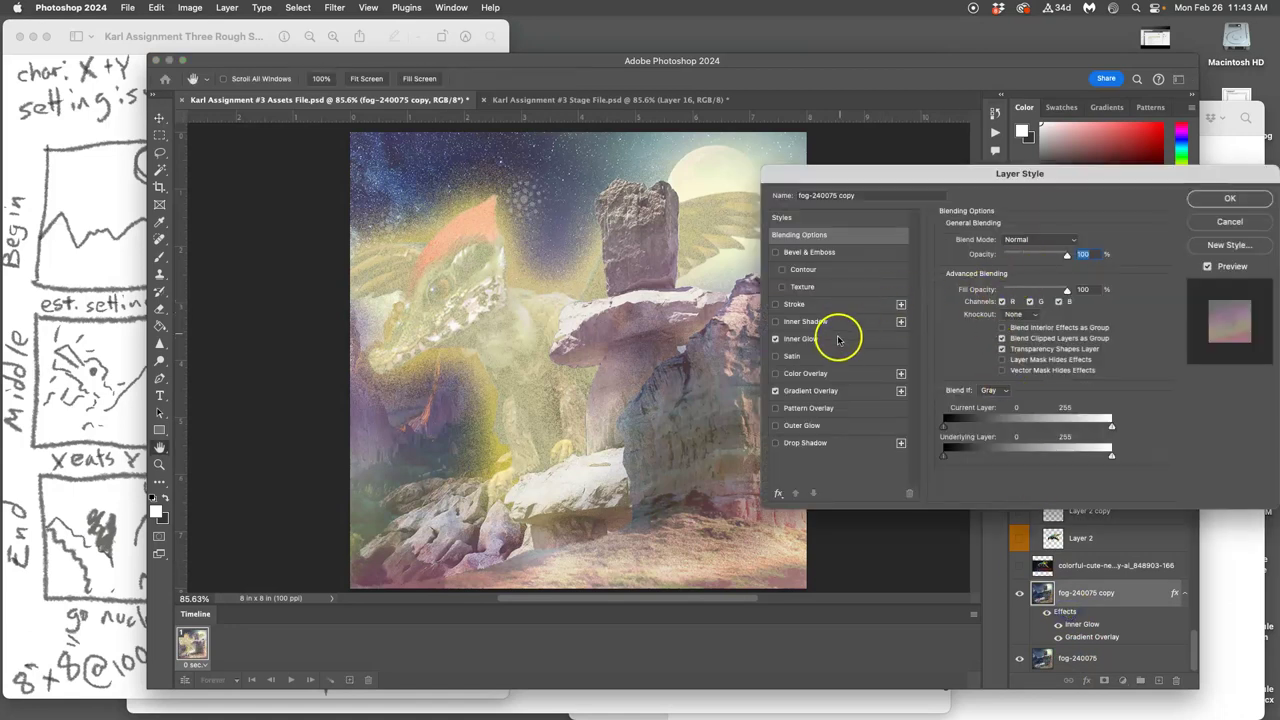
{"action": "left_click", "coordinate": [830, 338]}
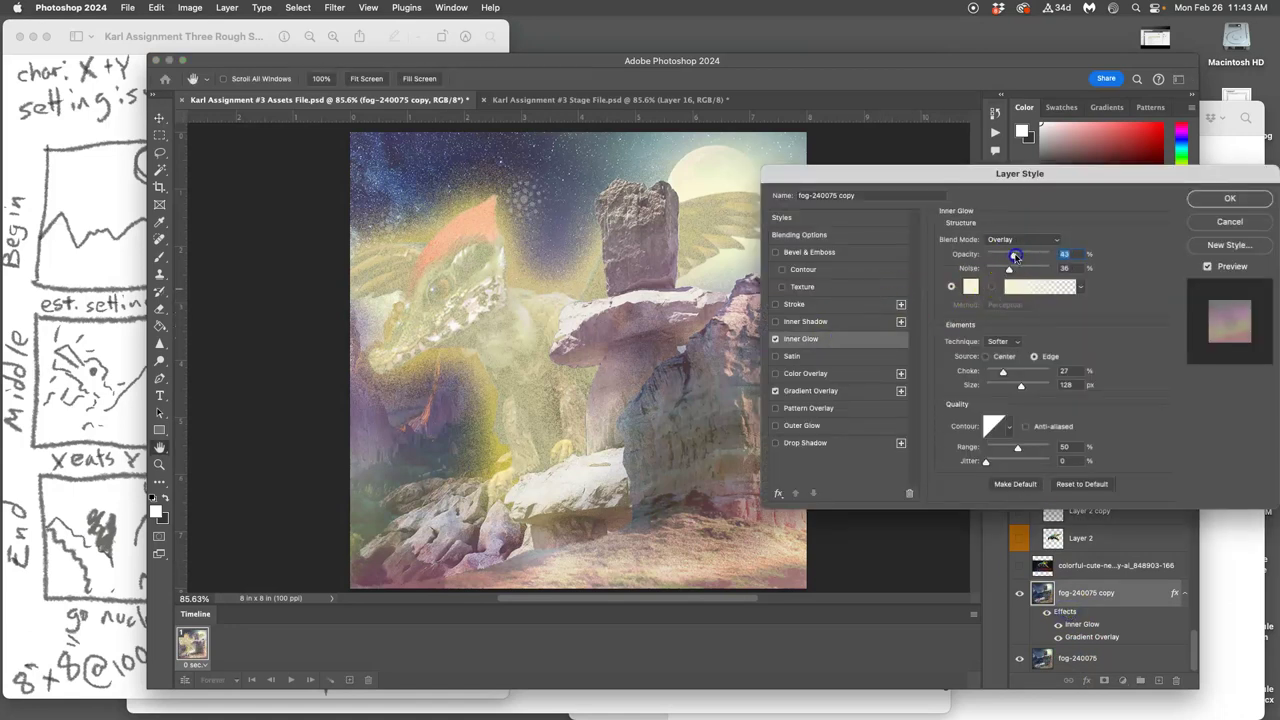
{"action": "left_click_drag", "start_coordinate": [1015, 257], "coordinate": [1041, 257]}
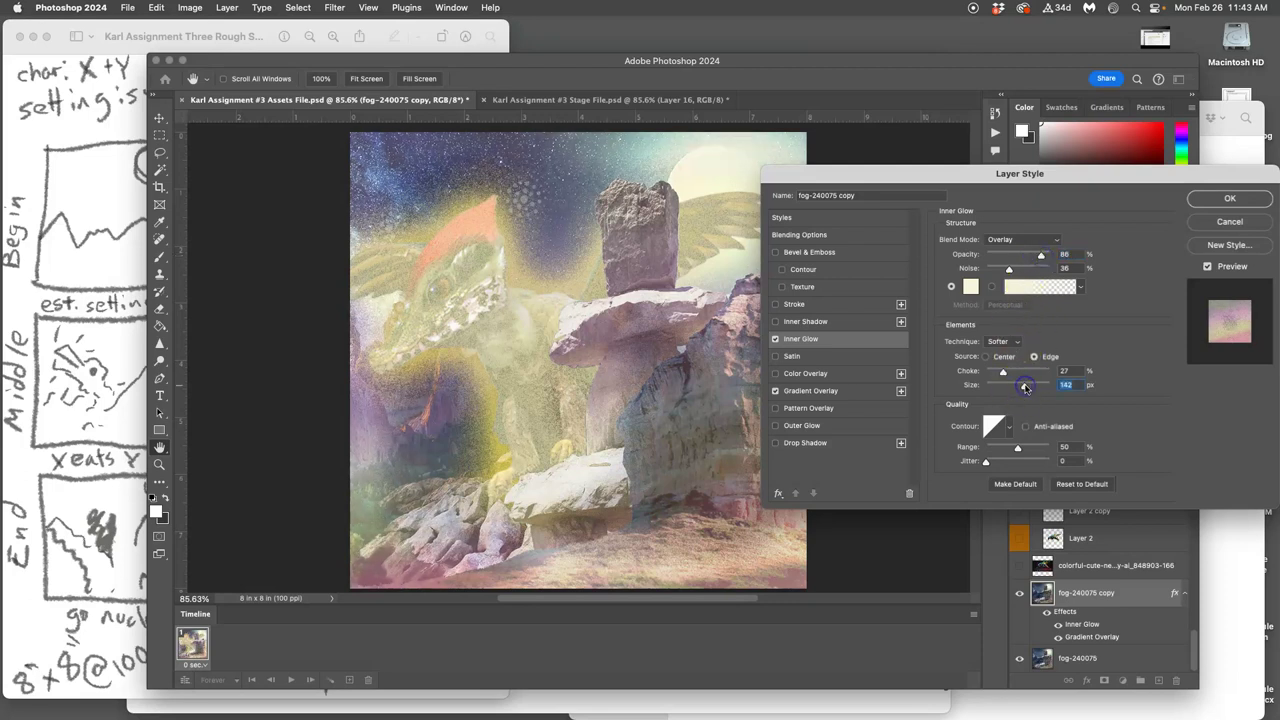
{"action": "left_click_drag", "start_coordinate": [1024, 388], "coordinate": [1035, 388]}
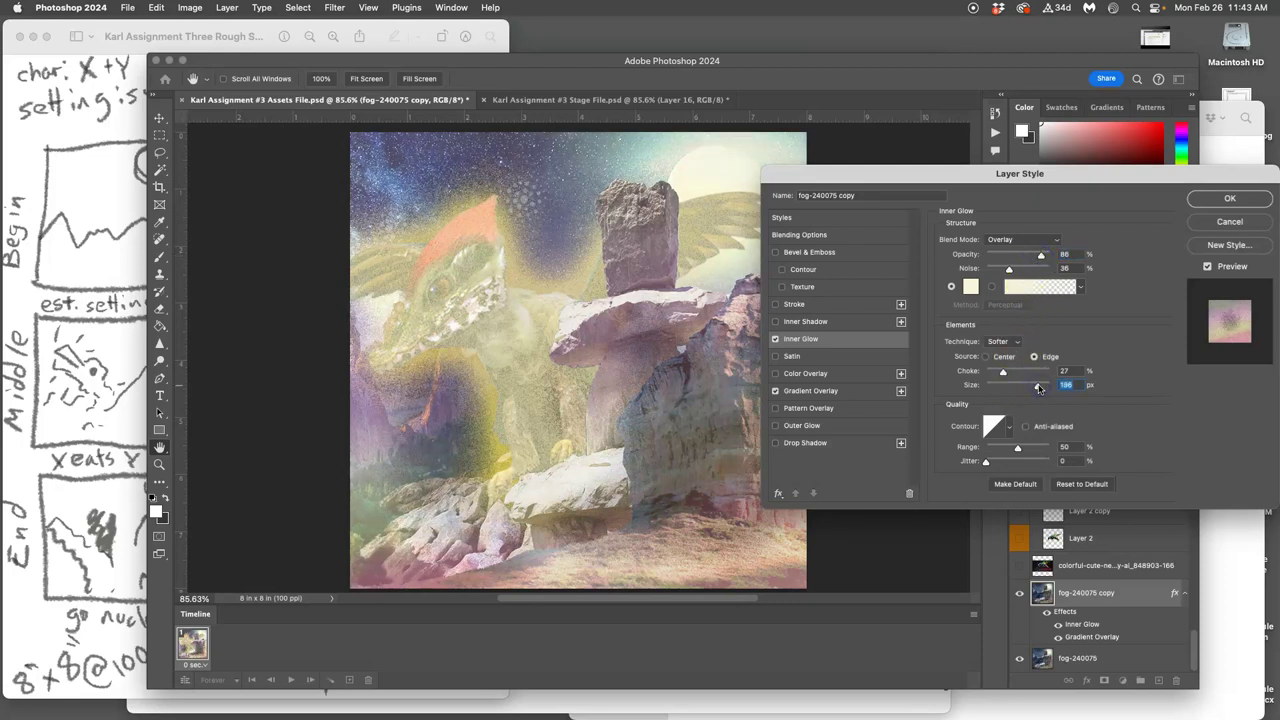
{"action": "left_click", "coordinate": [823, 392]}
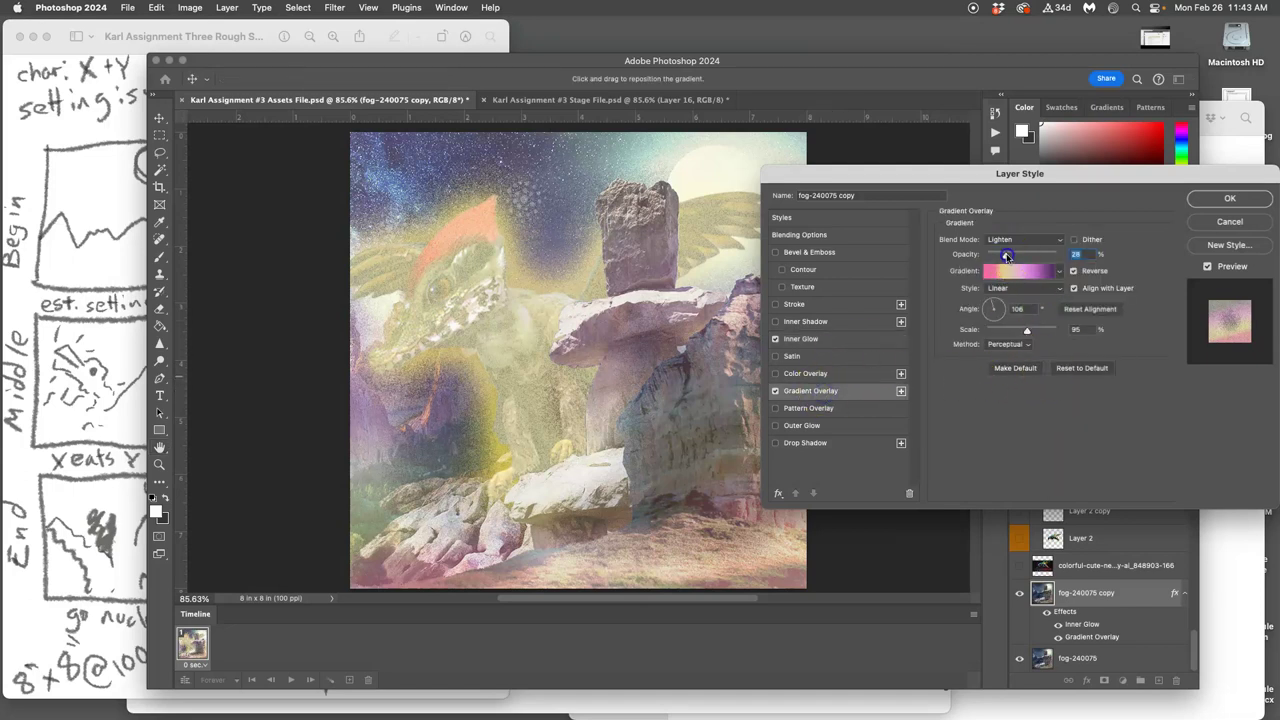
{"action": "left_click_drag", "start_coordinate": [1006, 256], "coordinate": [1007, 258]}
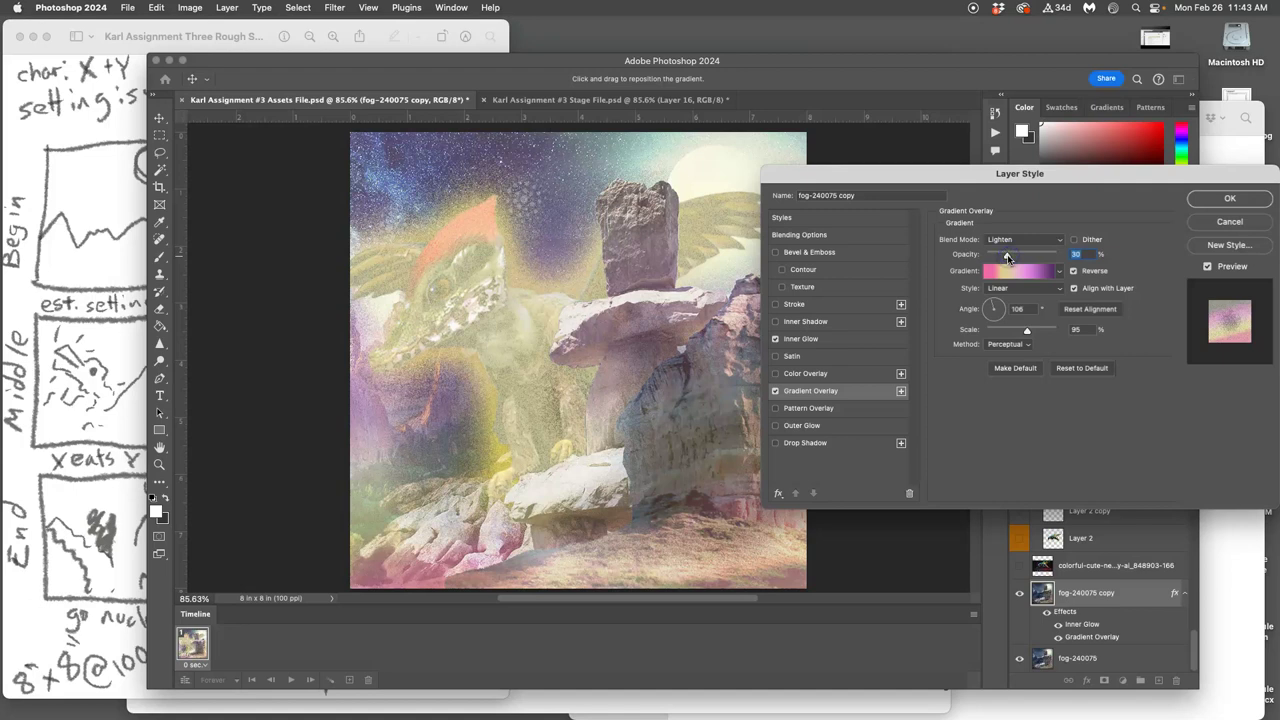
{"action": "left_click", "coordinate": [1222, 198]}
{"action": "left_click", "coordinate": [645, 103]}
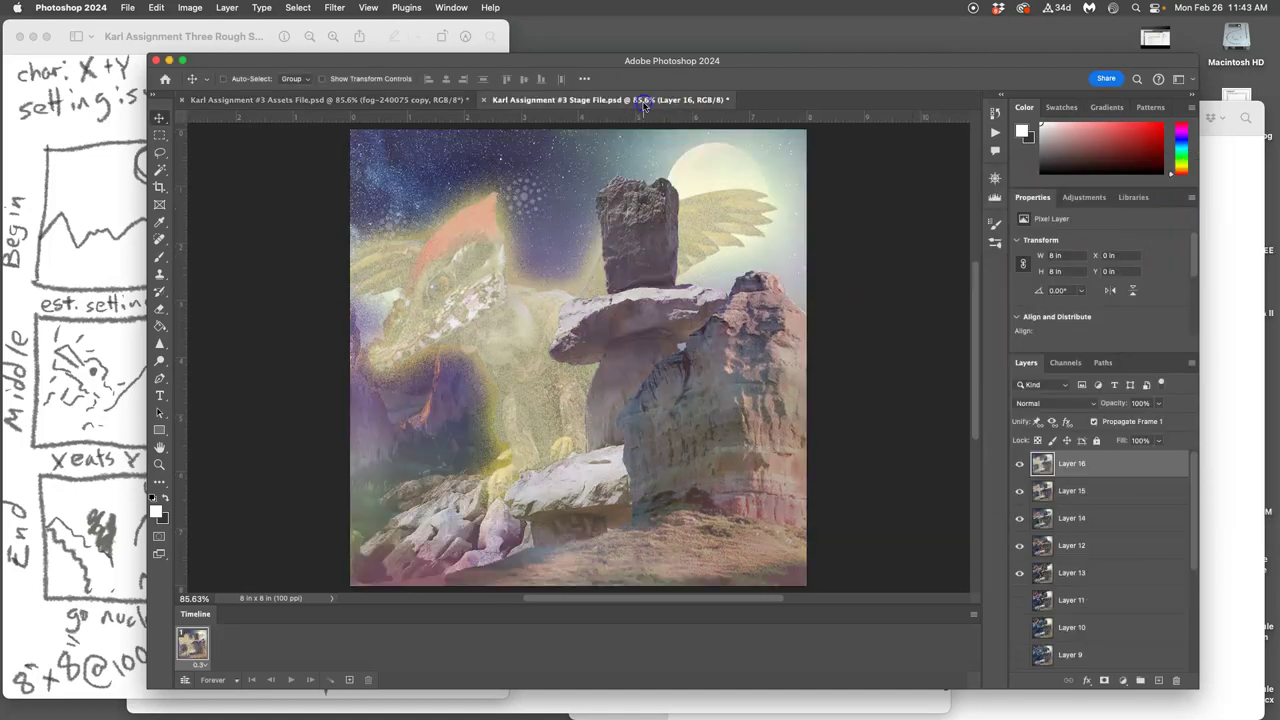
- Settle on the Assets File, toggle Layer 5's visibility off and on to compare, then select it
{"action": "left_click", "coordinate": [433, 101]}
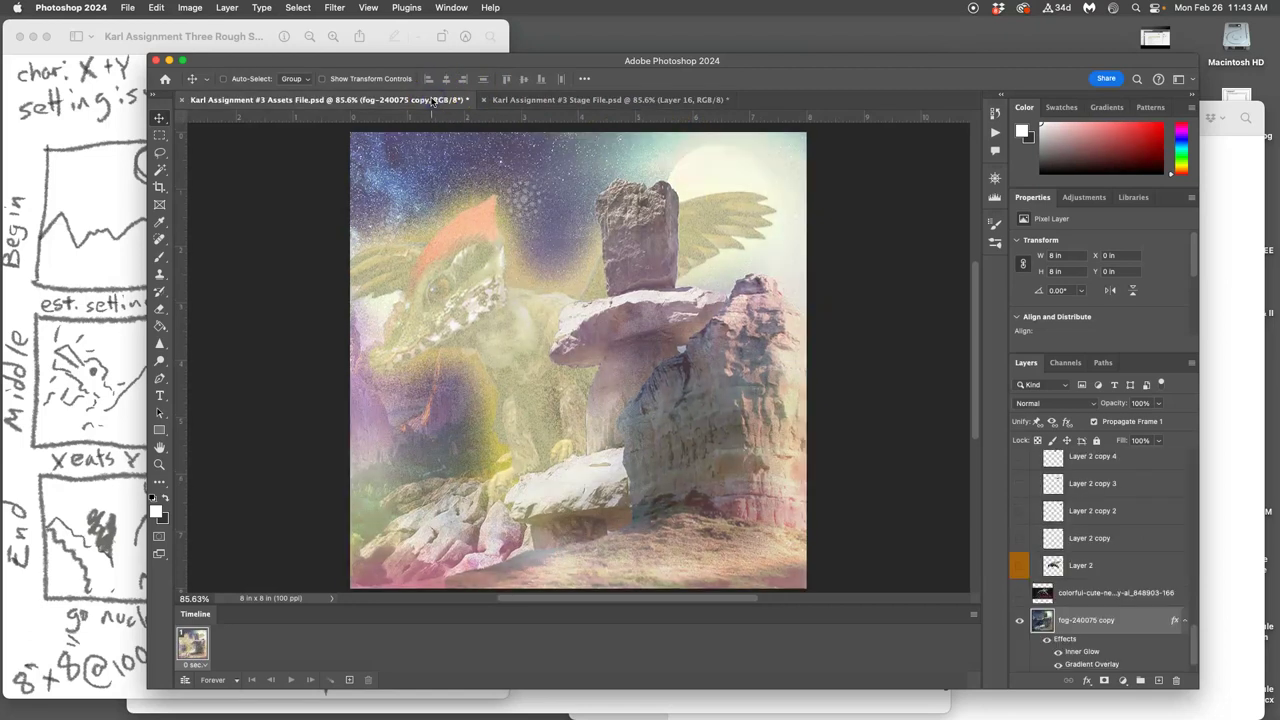
{"action": "left_click", "coordinate": [560, 100]}
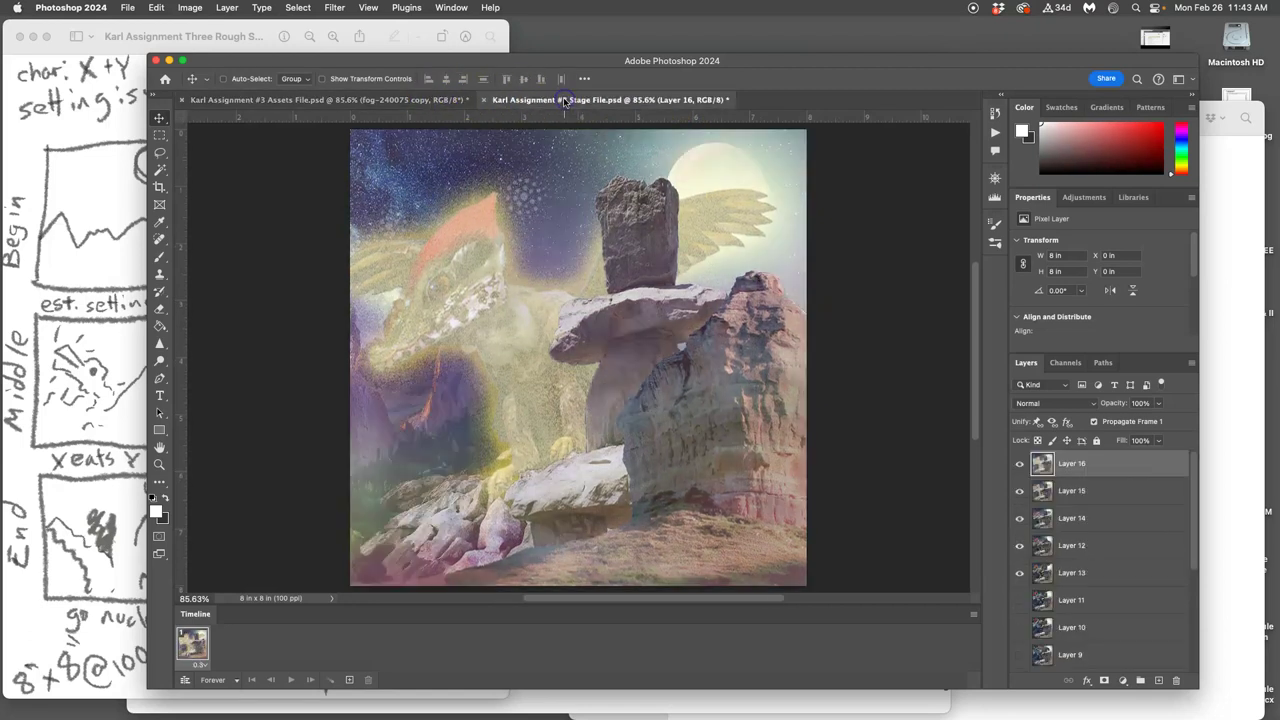
{"action": "left_click", "coordinate": [444, 103]}
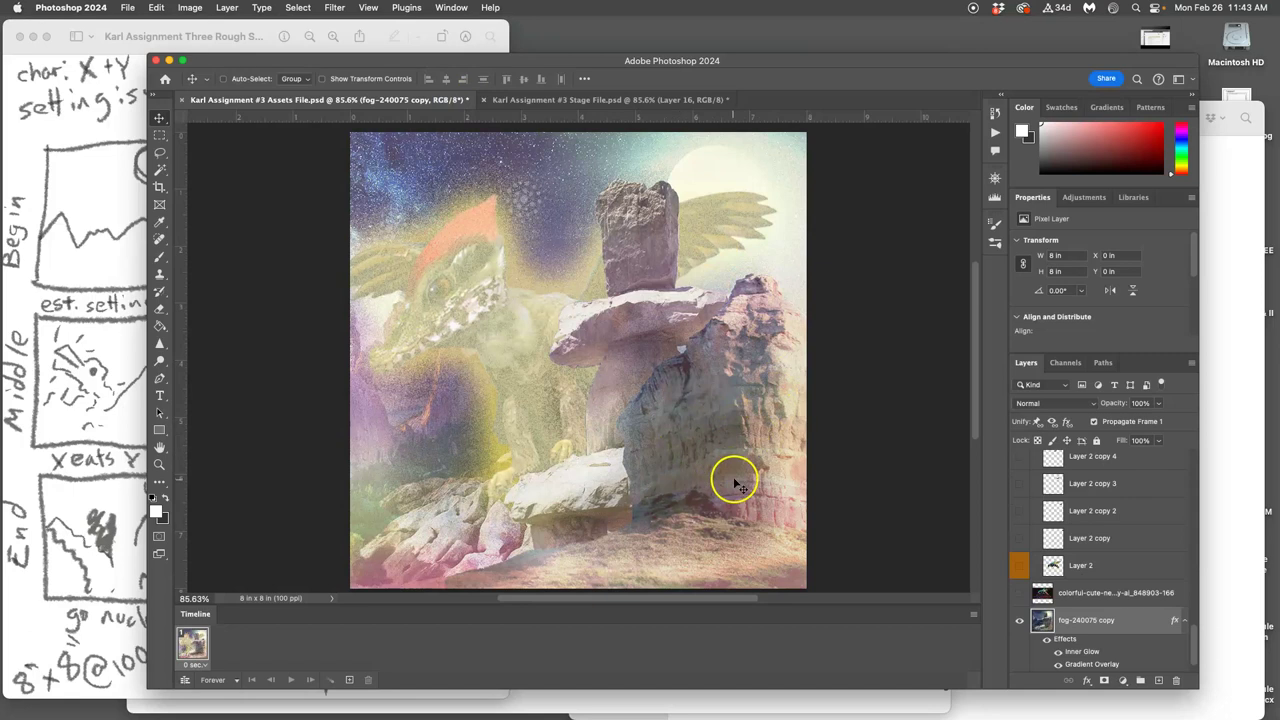
{"action": "scroll", "coordinate": [1086, 575], "scroll_direction": "up", "scroll_amount": 10}
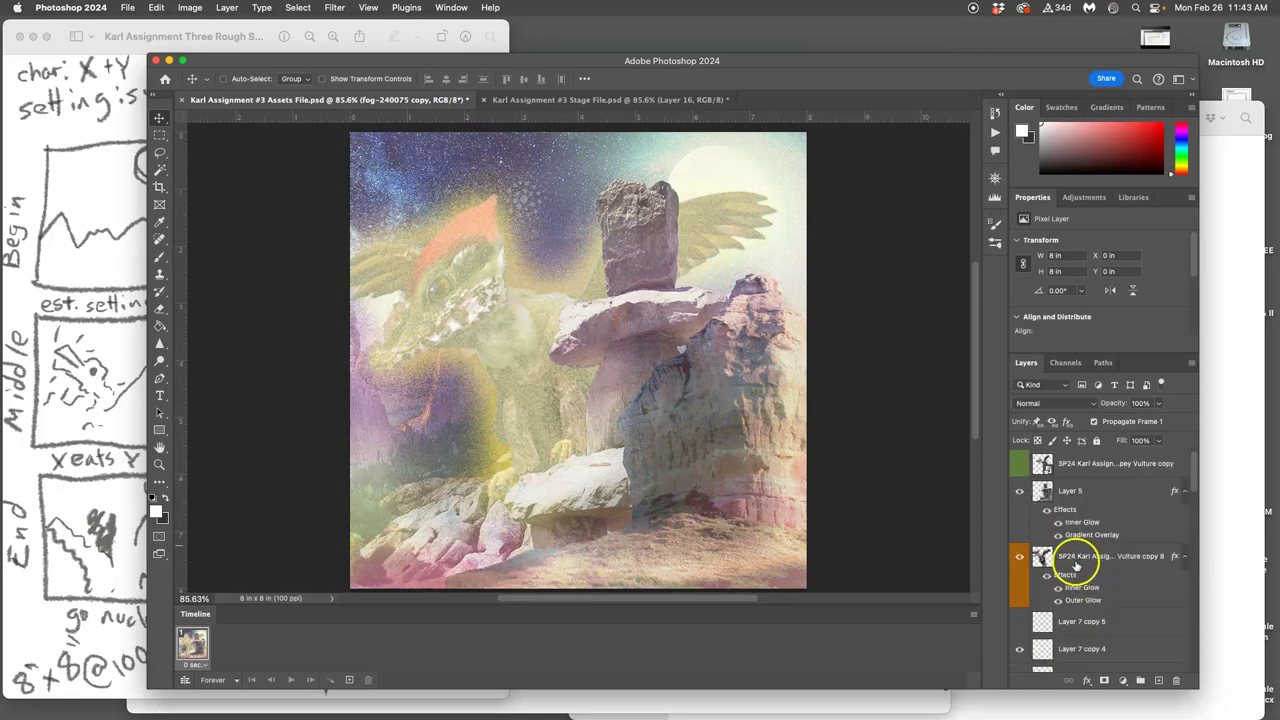
{"action": "left_click", "coordinate": [1019, 491]}
{"action": "left_click", "coordinate": [1019, 491]}
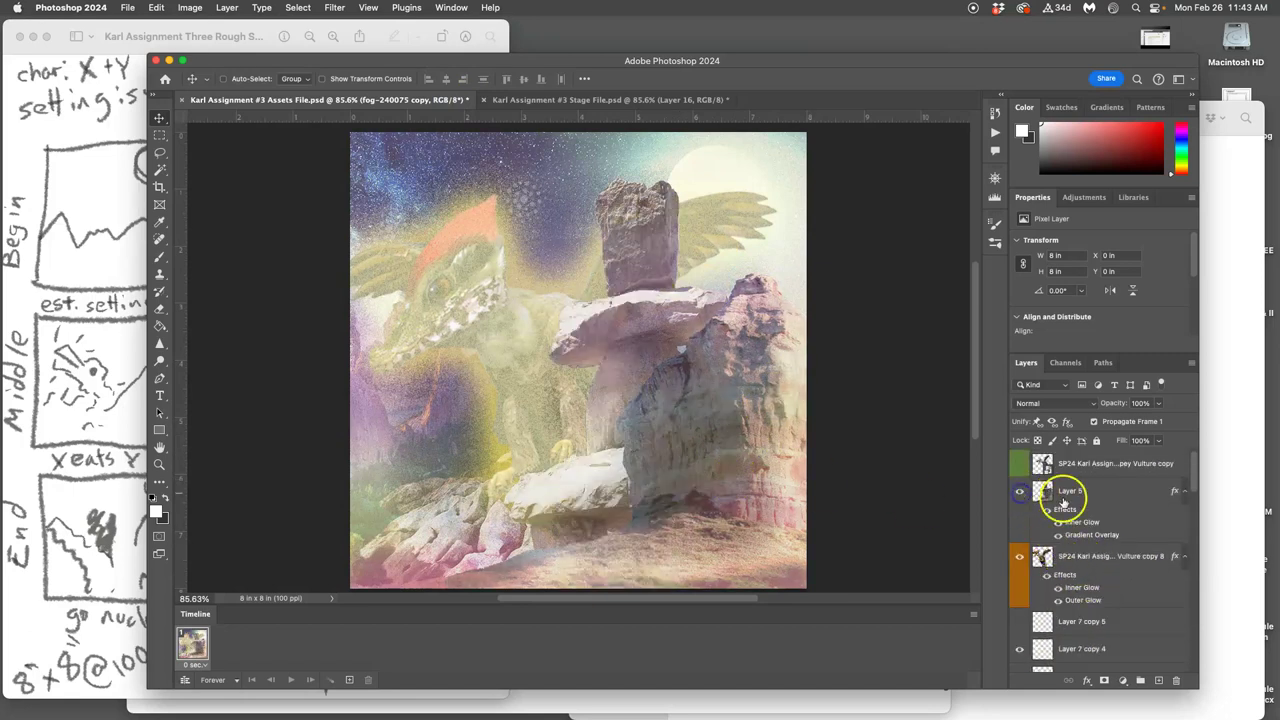
{"action": "left_click", "coordinate": [1084, 494]}
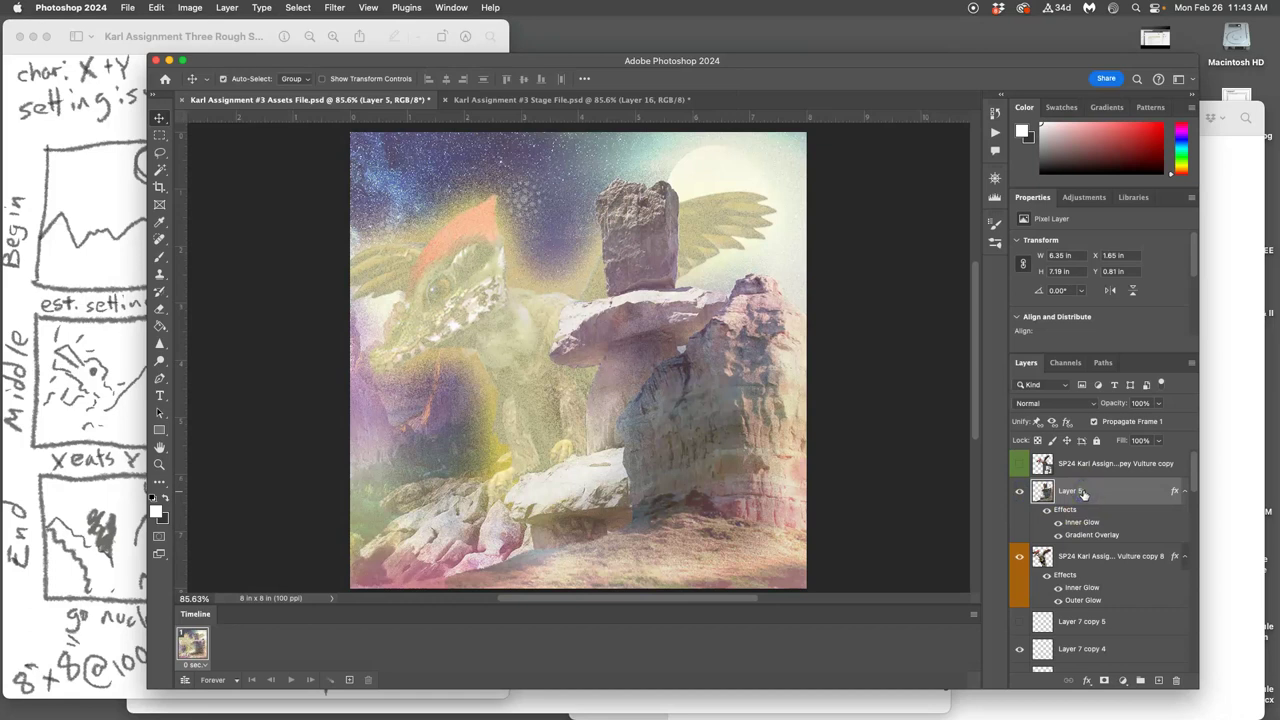
- Duplicate Layer 5 and dodge the shadowed right rock faces with the Dodge tool (Midtones, 19% exposure)
{"action": "key", "text": "super+j"}
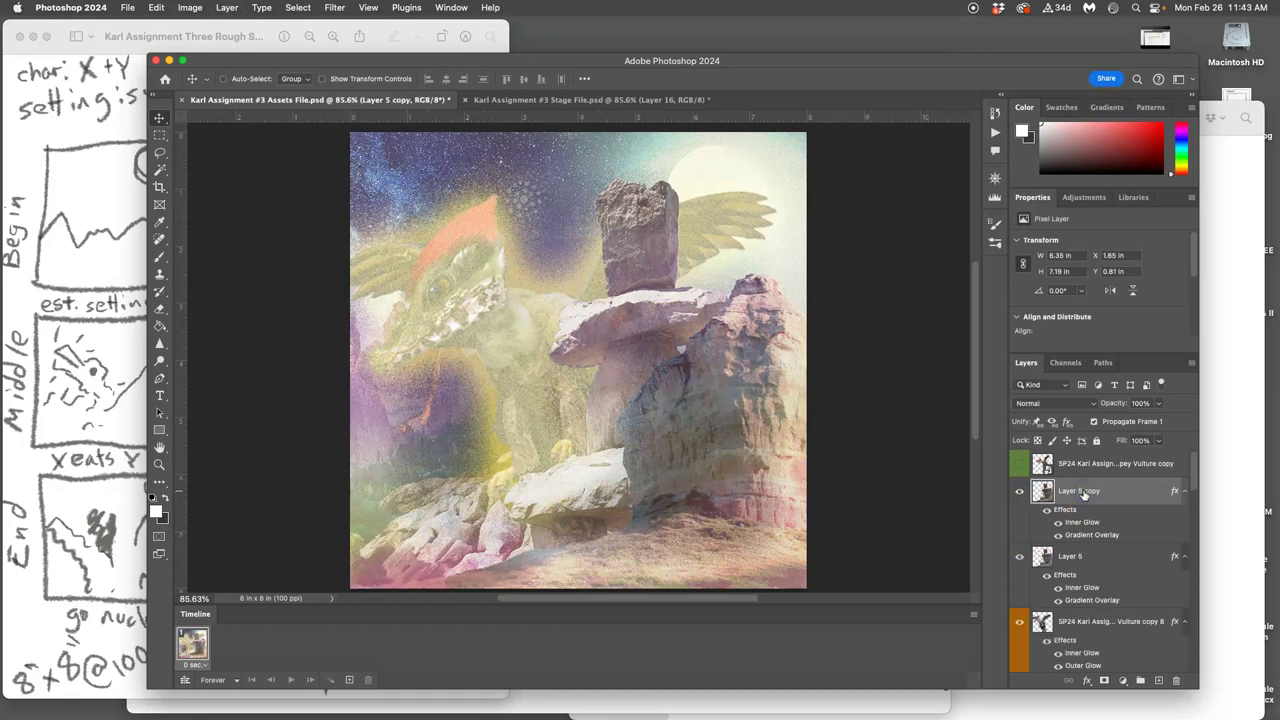
{"action": "left_click", "coordinate": [160, 362]}
{"action": "left_click", "coordinate": [195, 360]}
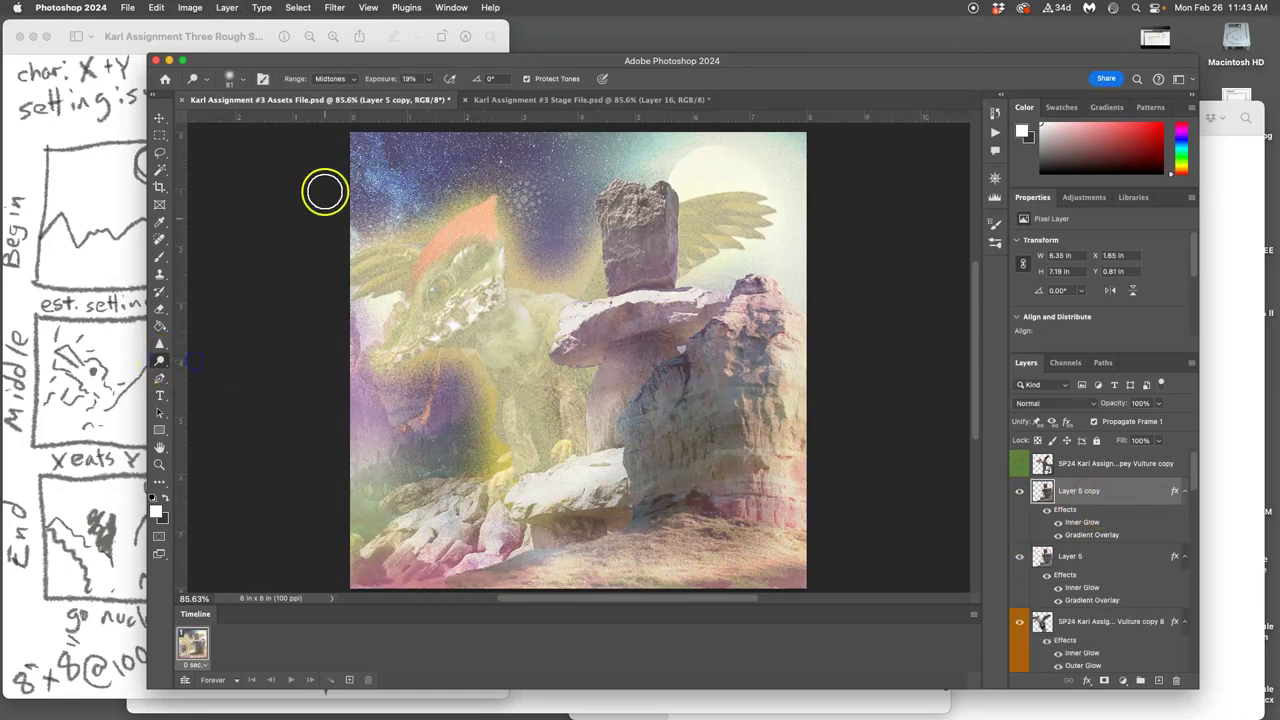
{"action": "mouse_move", "coordinate": [644, 420]}
{"action": "left_mouse_down"}
{"action": "mouse_move", "coordinate": [690, 387]}
{"action": "mouse_move", "coordinate": [637, 426]}
{"action": "mouse_move", "coordinate": [640, 416]}
{"action": "mouse_move", "coordinate": [649, 435]}
{"action": "mouse_move", "coordinate": [623, 445]}
{"action": "mouse_move", "coordinate": [612, 473]}
{"action": "mouse_move", "coordinate": [638, 466]}
{"action": "mouse_move", "coordinate": [611, 486]}
{"action": "mouse_move", "coordinate": [692, 455]}
{"action": "mouse_move", "coordinate": [643, 450]}
{"action": "mouse_move", "coordinate": [651, 437]}
{"action": "mouse_move", "coordinate": [716, 470]}
{"action": "mouse_move", "coordinate": [696, 500]}
{"action": "mouse_move", "coordinate": [721, 449]}
{"action": "mouse_move", "coordinate": [698, 479]}
{"action": "left_mouse_up"}
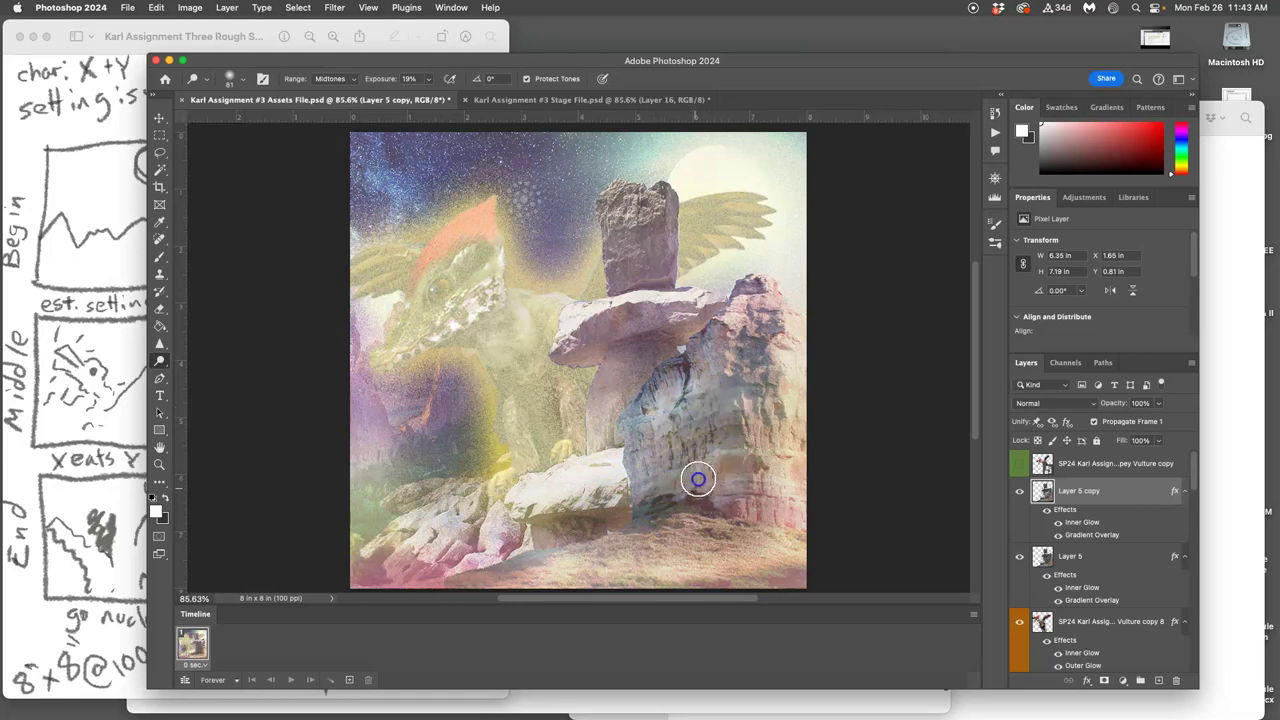
{"action": "mouse_move", "coordinate": [757, 423]}
{"action": "left_mouse_down"}
{"action": "mouse_move", "coordinate": [651, 495]}
{"action": "mouse_move", "coordinate": [642, 524]}
{"action": "left_mouse_up"}
{"action": "left_click", "coordinate": [1020, 491]}
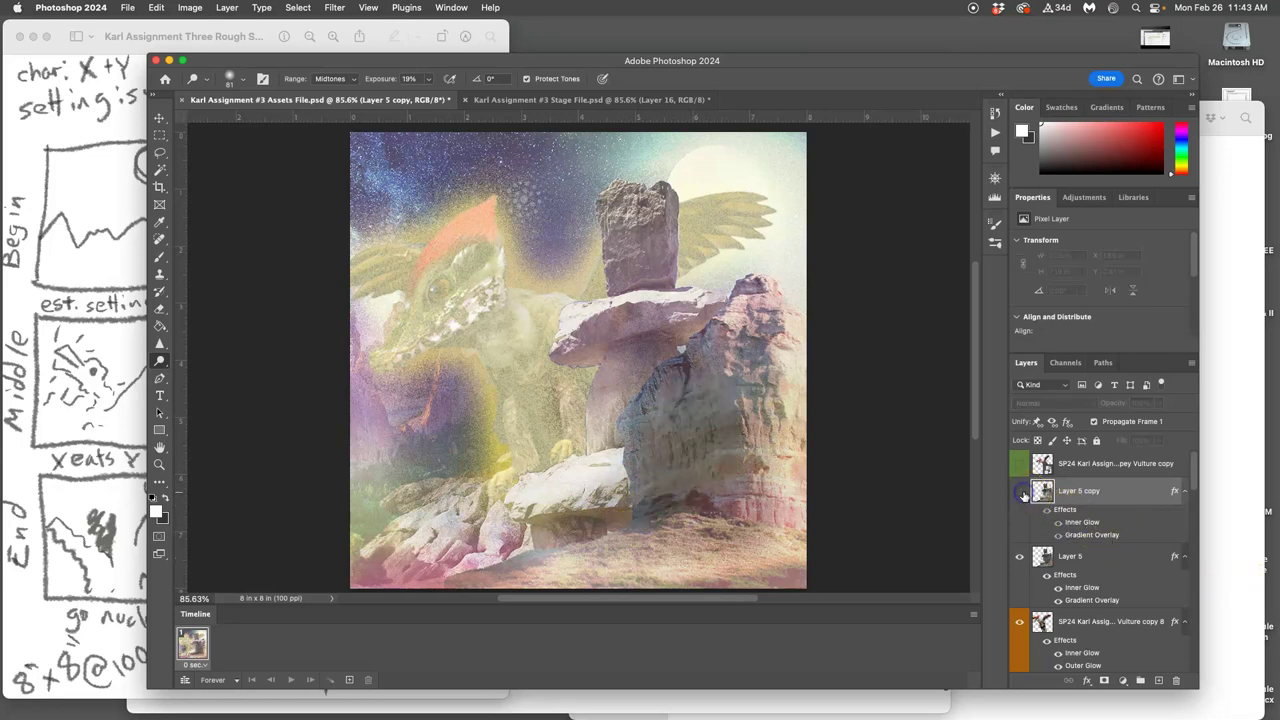
{"action": "left_click", "coordinate": [1020, 491]}
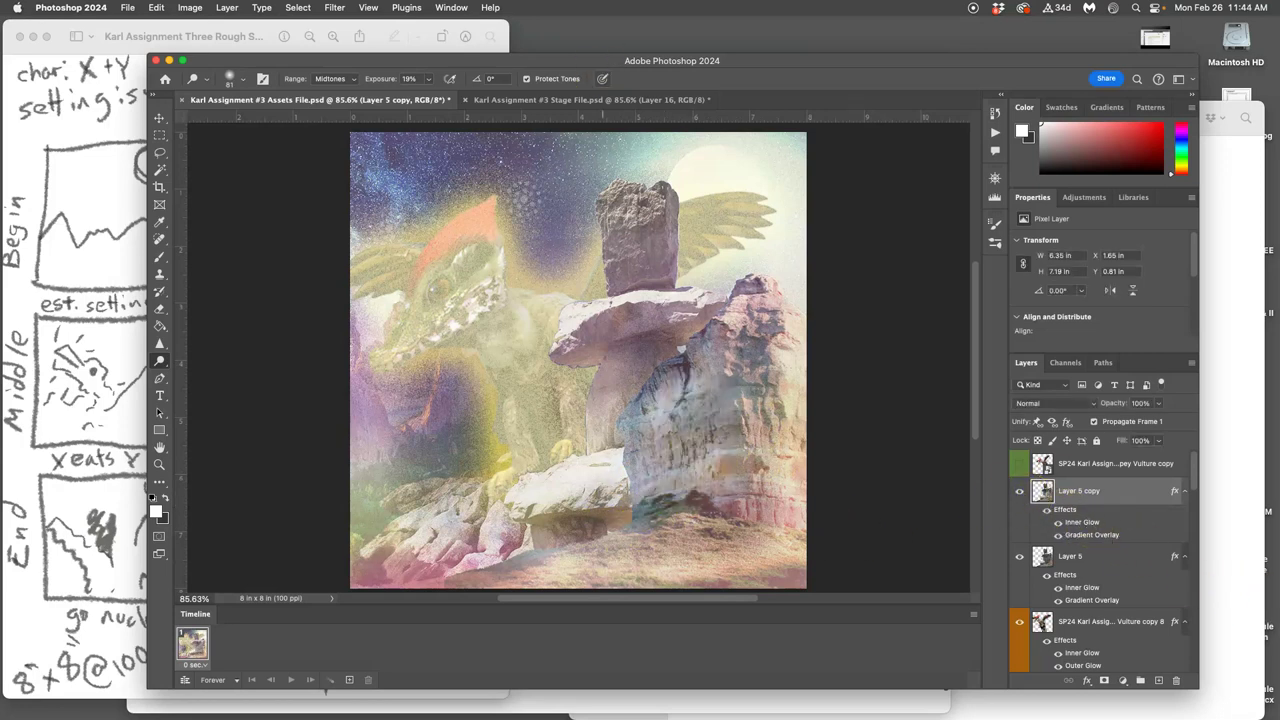
- Lower Layer 5 copy's opacity to 62%
{"action": "left_click", "coordinate": [586, 99]}
{"action": "left_click", "coordinate": [429, 100]}
{"action": "left_click", "coordinate": [1158, 404]}
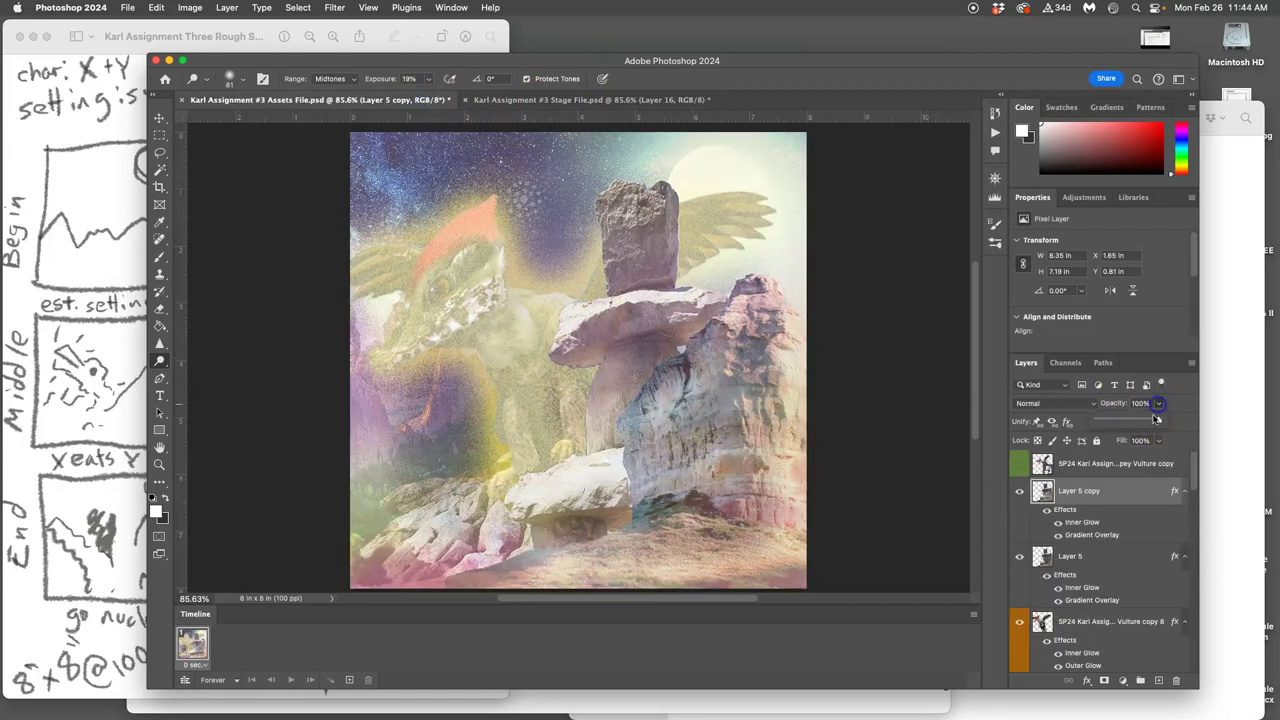
{"action": "left_click_drag", "start_coordinate": [1148, 422], "coordinate": [1142, 422]}
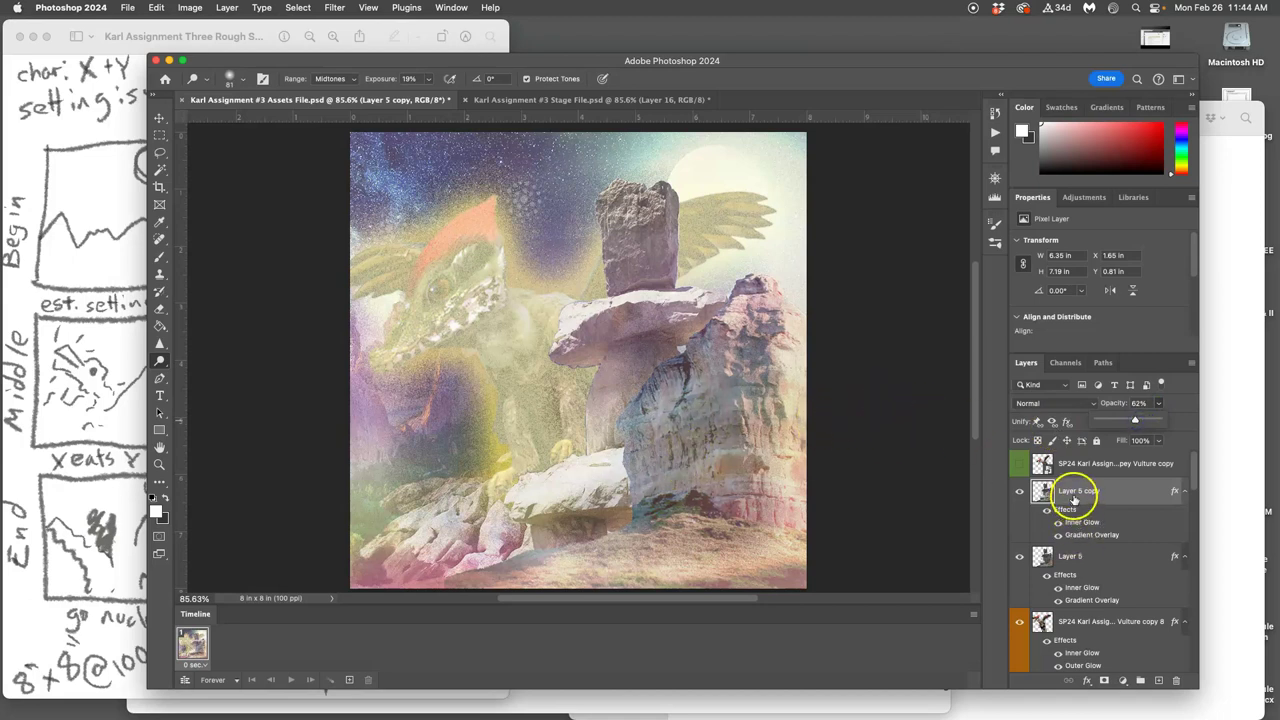
- Dodge the top rock pillar, the rock shelf, the remaining rocks and part of the upper sky
{"action": "mouse_move", "coordinate": [612, 236]}
{"action": "left_mouse_down"}
{"action": "mouse_move", "coordinate": [620, 209]}
{"action": "mouse_move", "coordinate": [627, 232]}
{"action": "mouse_move", "coordinate": [623, 200]}
{"action": "left_mouse_up"}
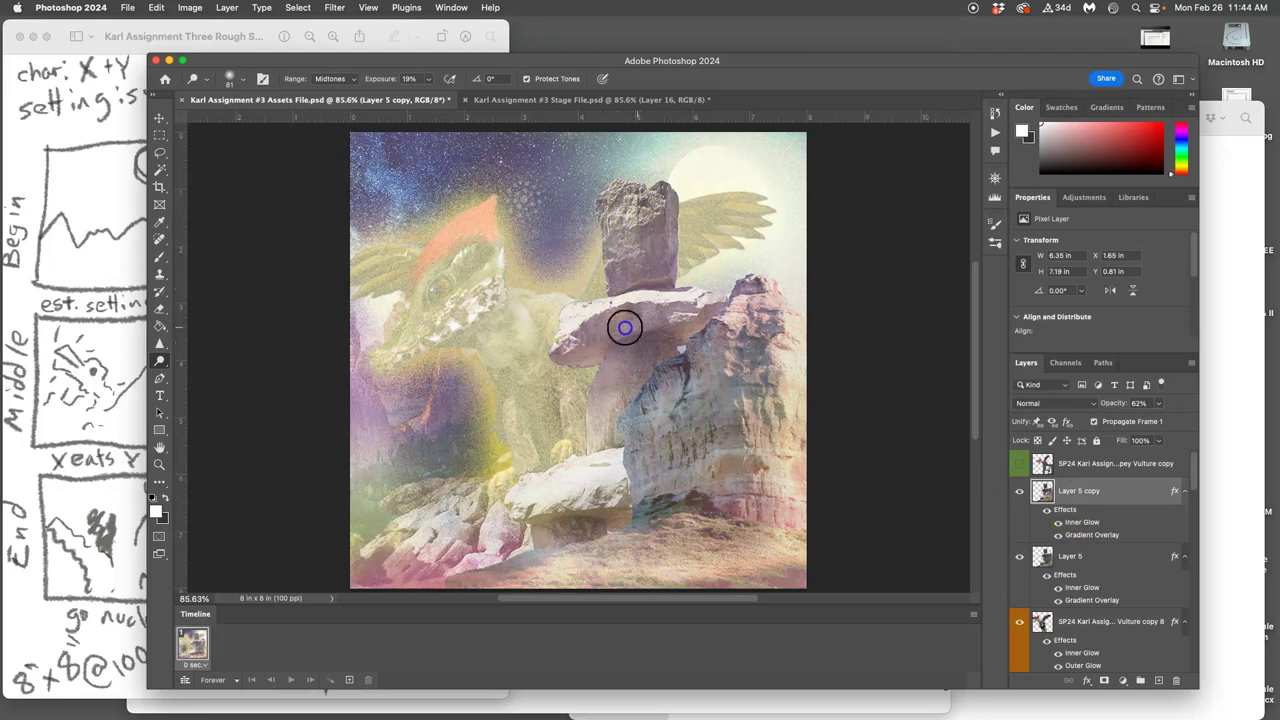
{"action": "mouse_move", "coordinate": [597, 334]}
{"action": "left_mouse_down"}
{"action": "mouse_move", "coordinate": [654, 336]}
{"action": "mouse_move", "coordinate": [630, 361]}
{"action": "left_mouse_up"}
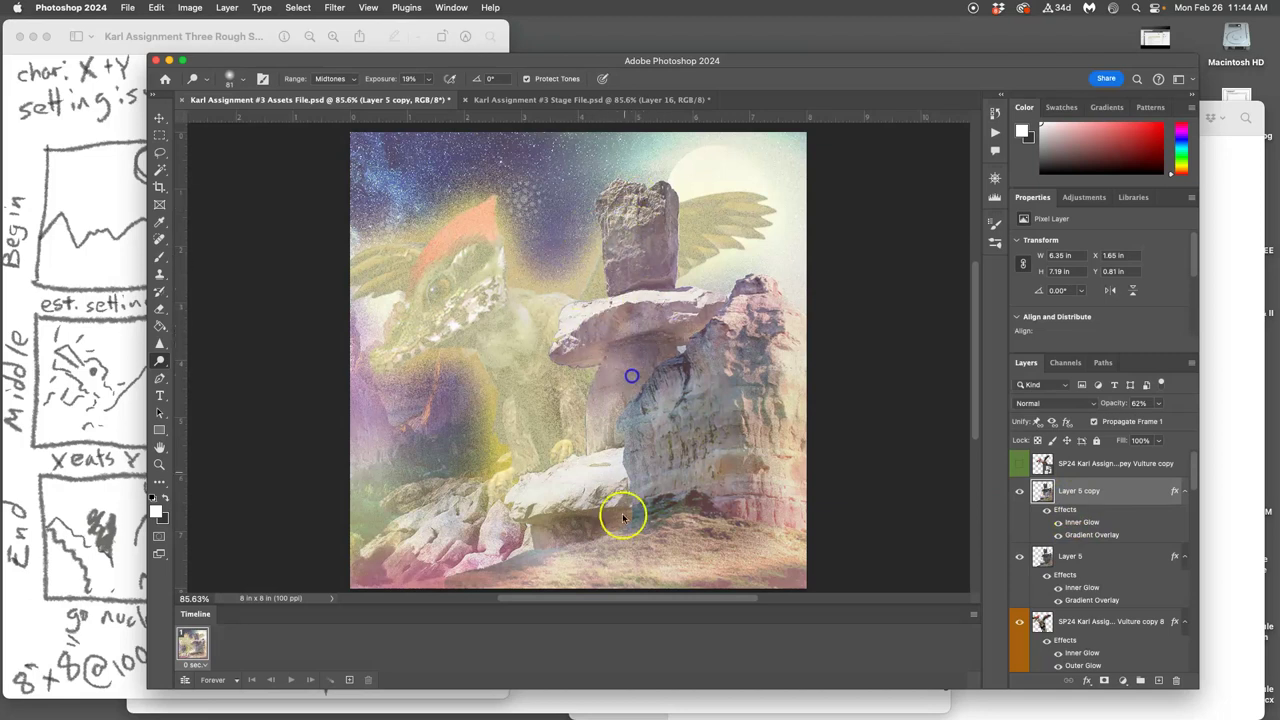
{"action": "mouse_move", "coordinate": [622, 517]}
{"action": "left_mouse_down"}
{"action": "mouse_move", "coordinate": [688, 421]}
{"action": "mouse_move", "coordinate": [696, 379]}
{"action": "mouse_move", "coordinate": [478, 515]}
{"action": "mouse_move", "coordinate": [466, 511]}
{"action": "mouse_move", "coordinate": [495, 474]}
{"action": "mouse_move", "coordinate": [371, 371]}
{"action": "left_mouse_up"}
{"action": "mouse_move", "coordinate": [405, 148]}
{"action": "left_mouse_down"}
{"action": "mouse_move", "coordinate": [361, 161]}
{"action": "mouse_move", "coordinate": [395, 204]}
{"action": "mouse_move", "coordinate": [334, 223]}
{"action": "left_mouse_up"}
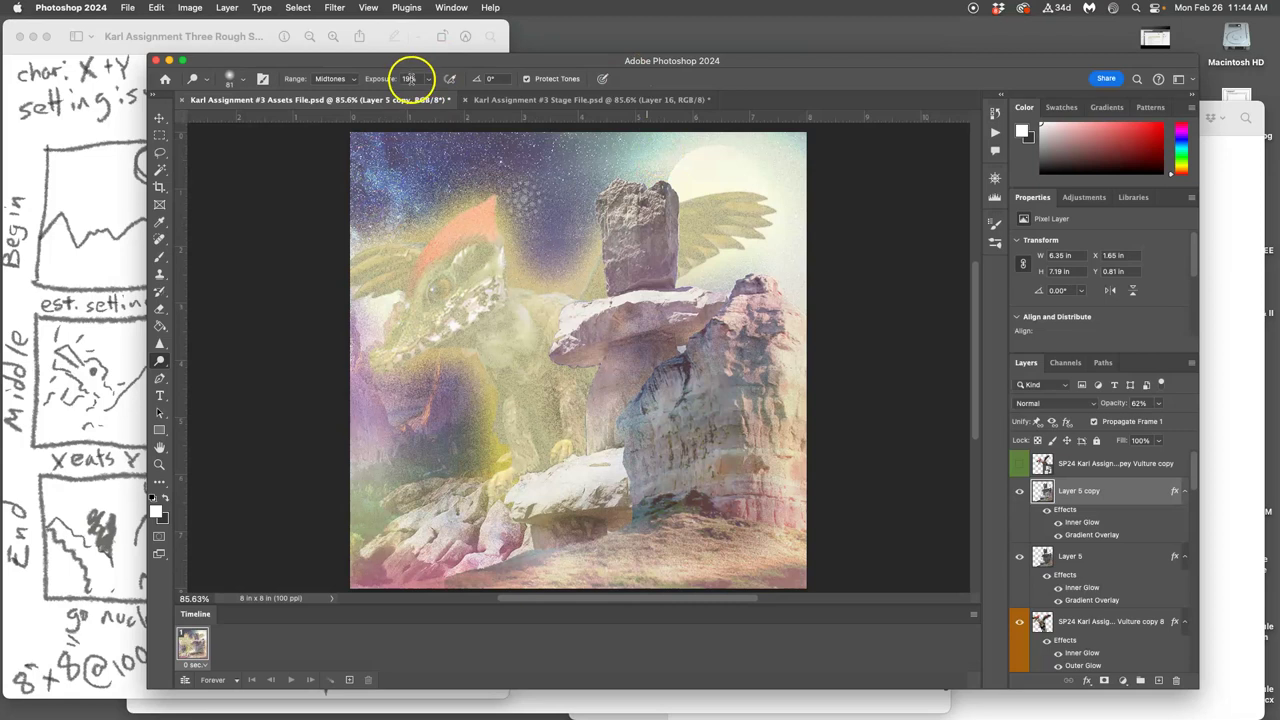
{"action": "left_click_drag", "start_coordinate": [544, 202], "coordinate": [590, 218]}
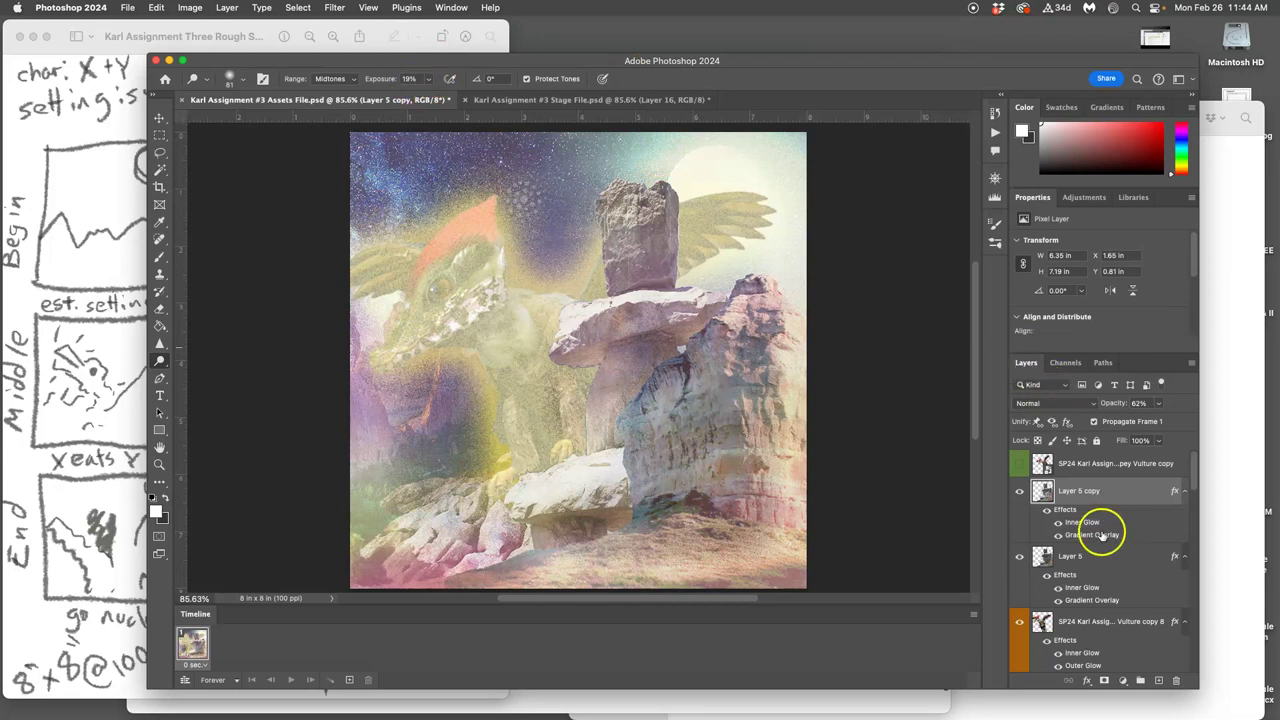
- Merge the visible Assets artwork into a new layer and paste it into the Stage File as Layer 17
{"action": "left_click", "coordinate": [227, 7]}
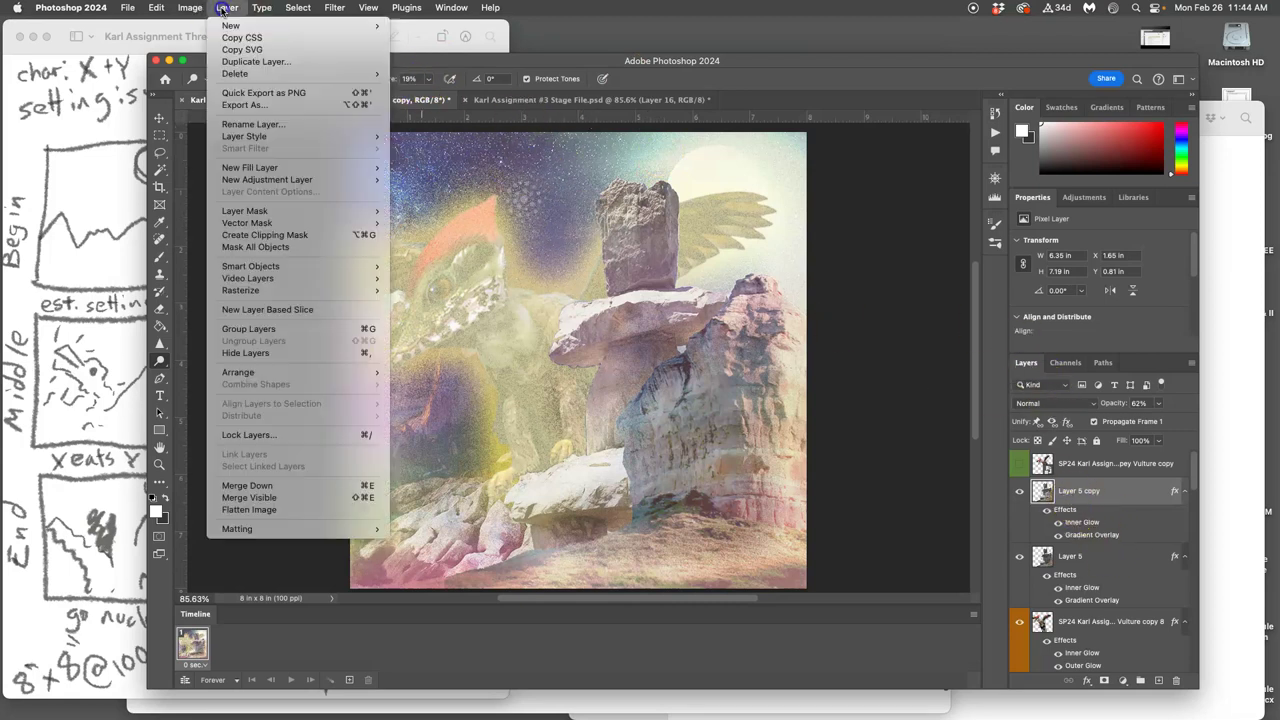
{"action": "left_click", "coordinate": [311, 500]}
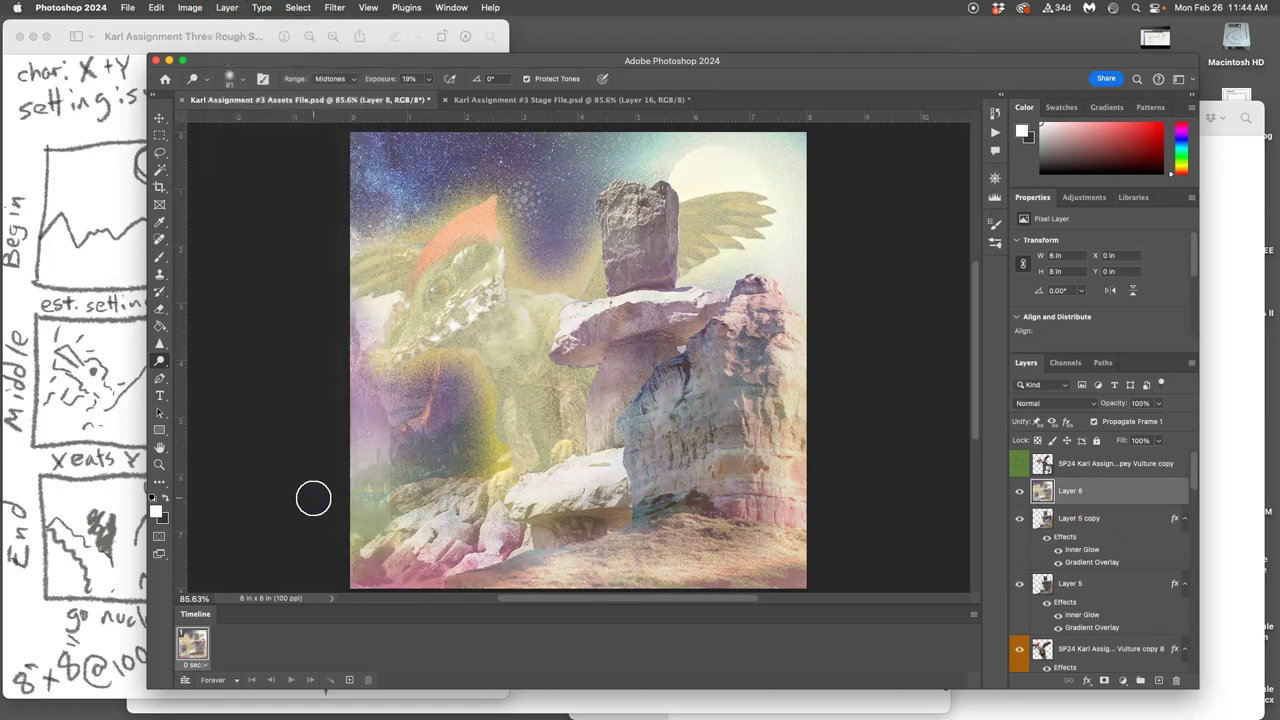
{"action": "key", "text": "super+a"}
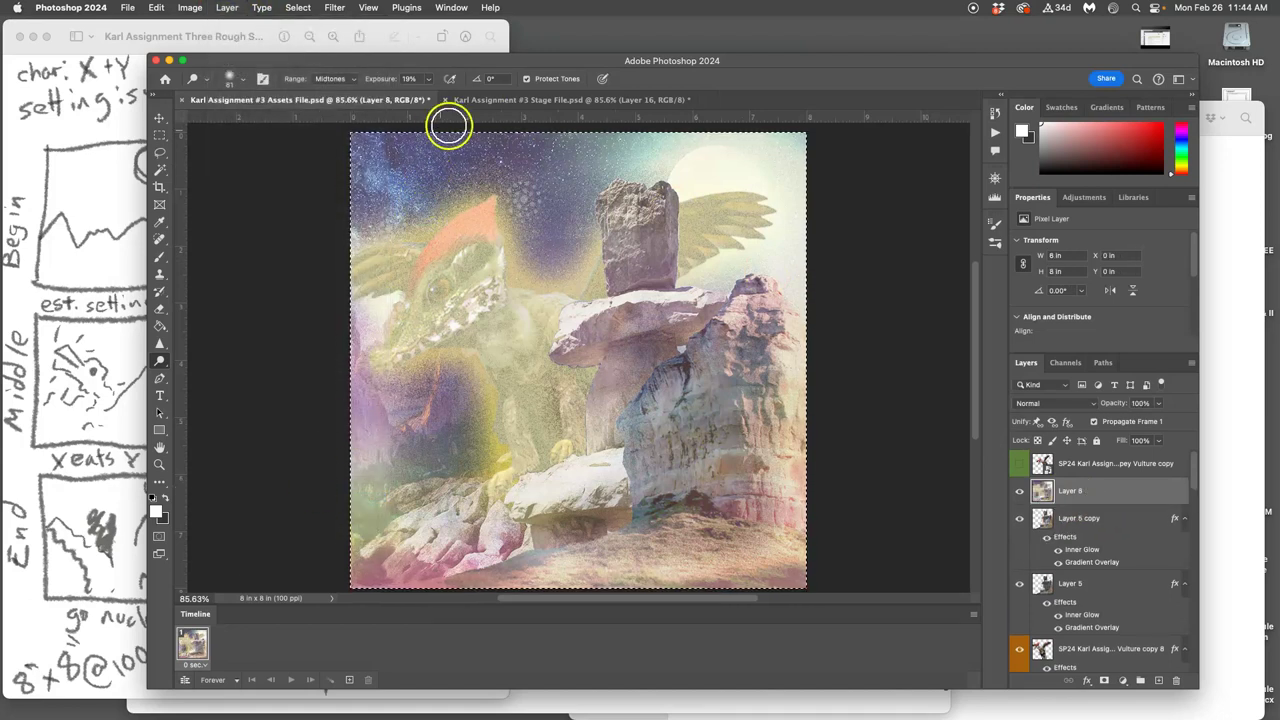
{"action": "left_click", "coordinate": [487, 101]}
{"action": "key", "text": "super+v"}
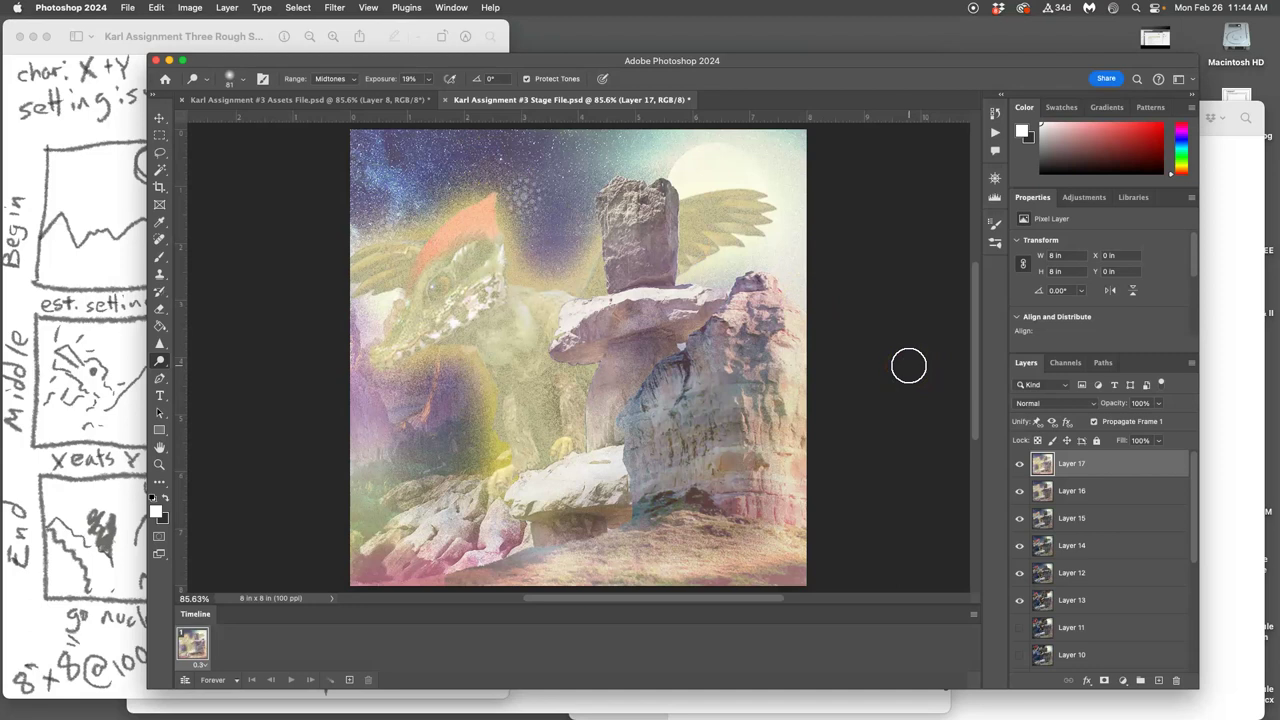
- Toggle Layer 17's visibility to compare, then delete it from the Stage File
{"action": "left_click", "coordinate": [1019, 466]}
{"action": "left_click", "coordinate": [1019, 466]}
{"action": "left_click", "coordinate": [1019, 466]}
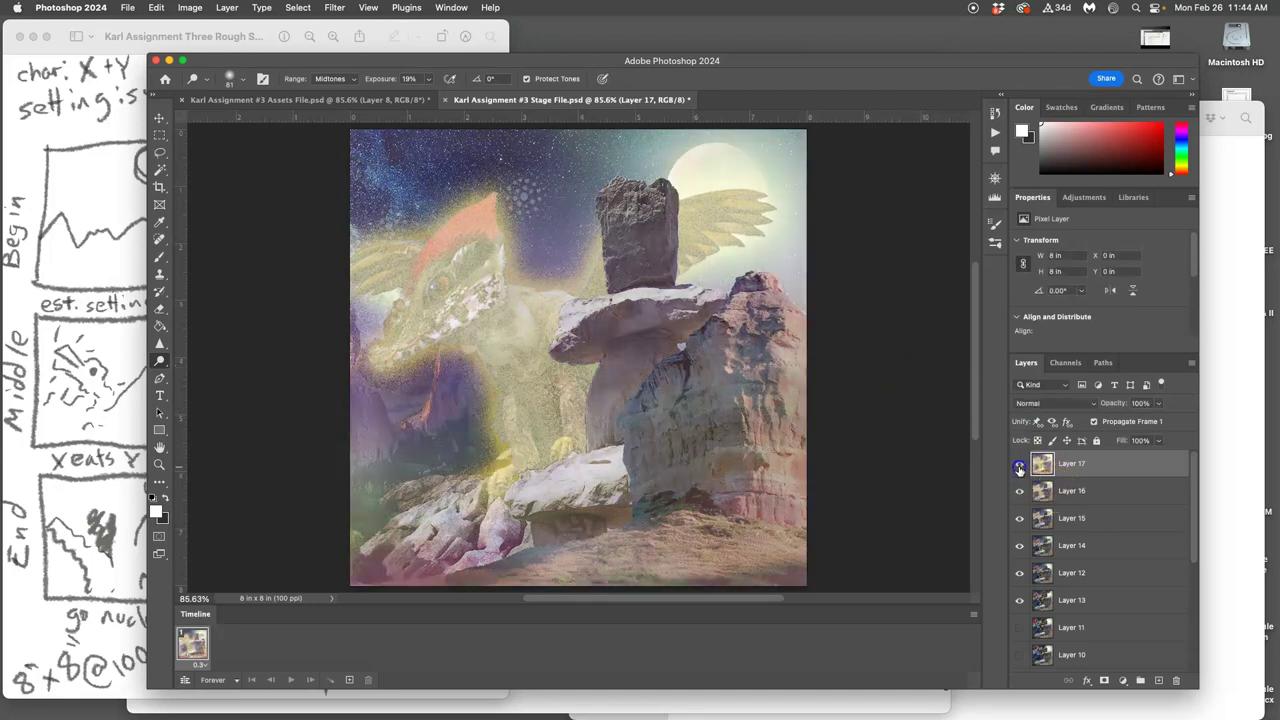
{"action": "left_click", "coordinate": [1019, 466]}
{"action": "left_click", "coordinate": [1077, 468]}
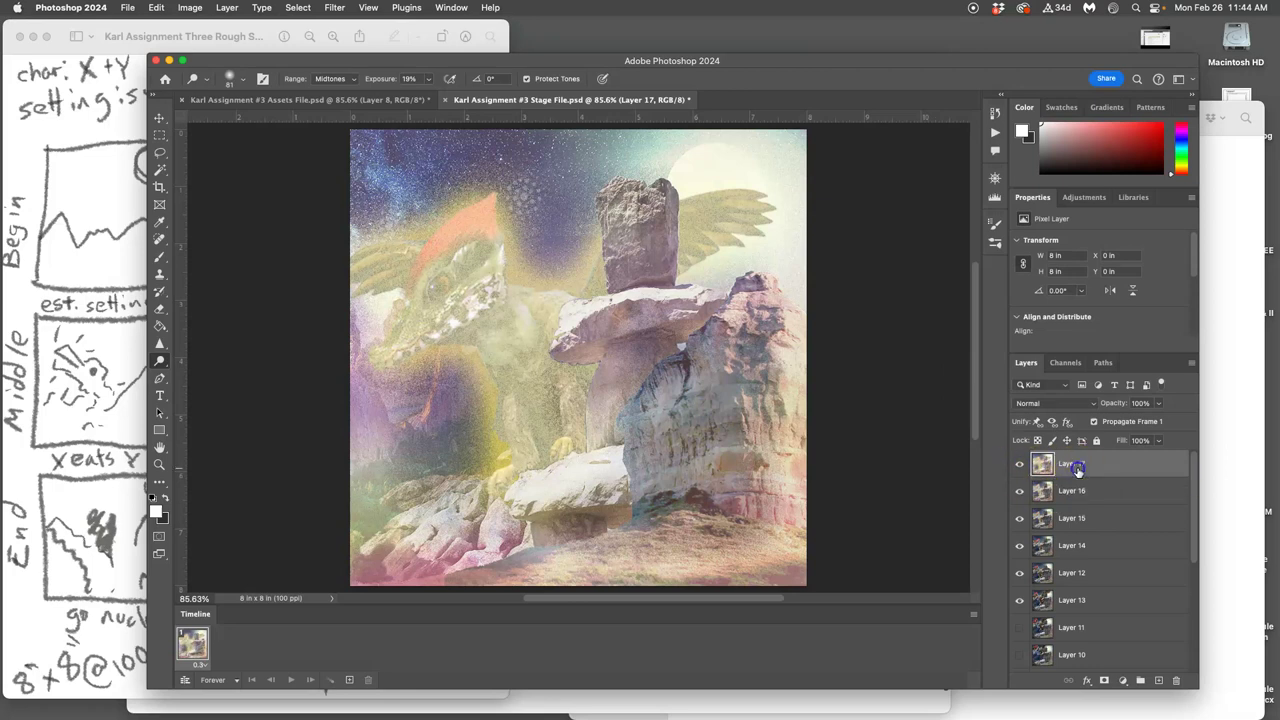
{"action": "key", "text": "BackSpace"}
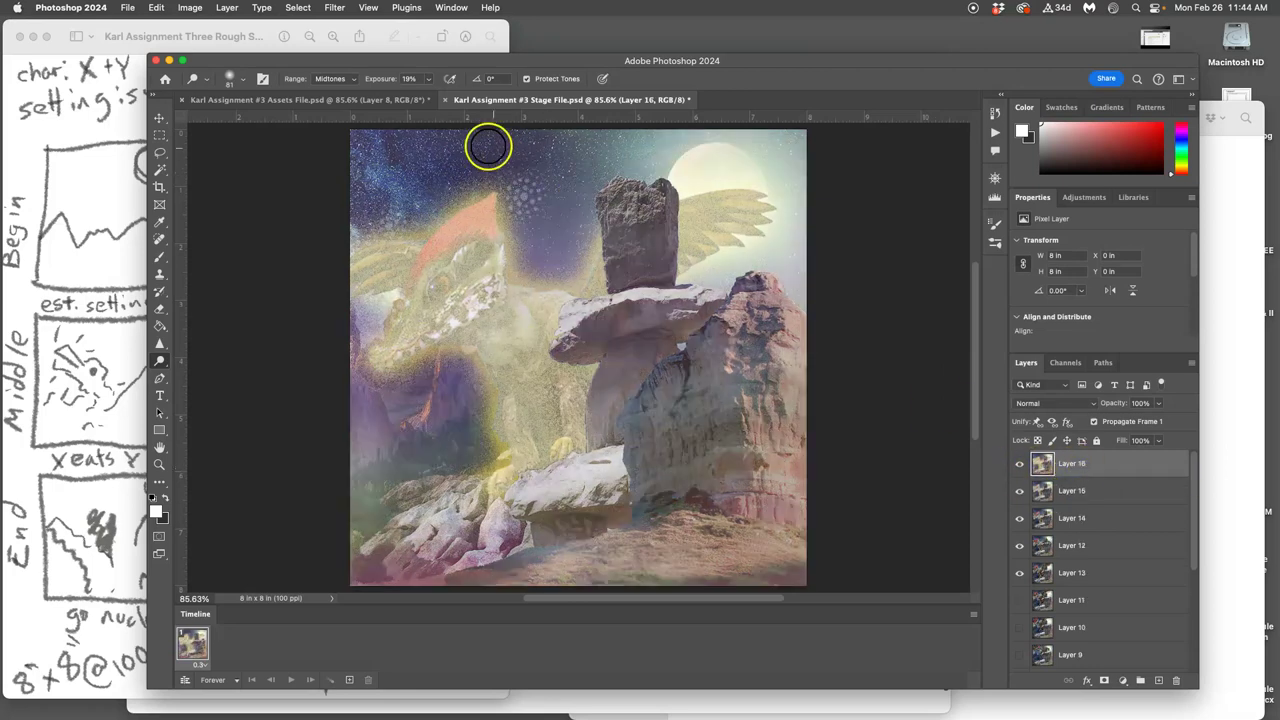
- Delete the merged Layer 8 in the Assets File and add an empty layer above Vulture copy 8
{"action": "left_click", "coordinate": [395, 106]}
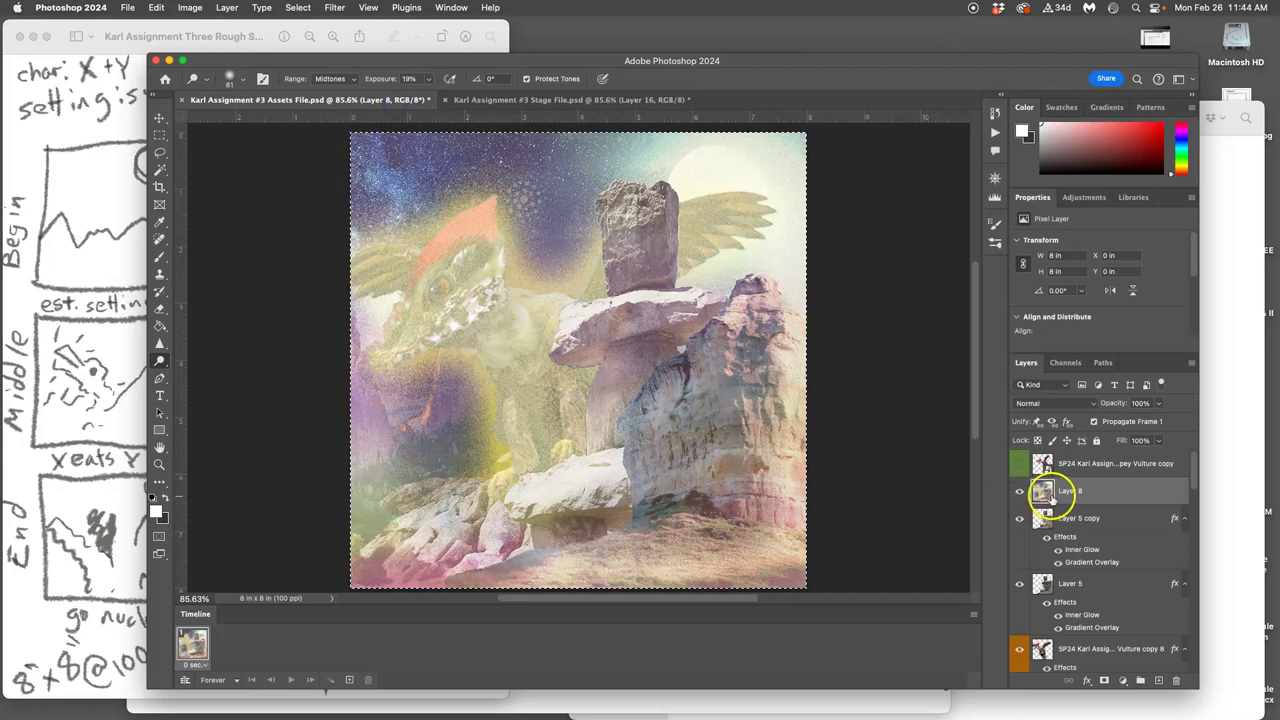
{"action": "key", "text": "BackSpace"}
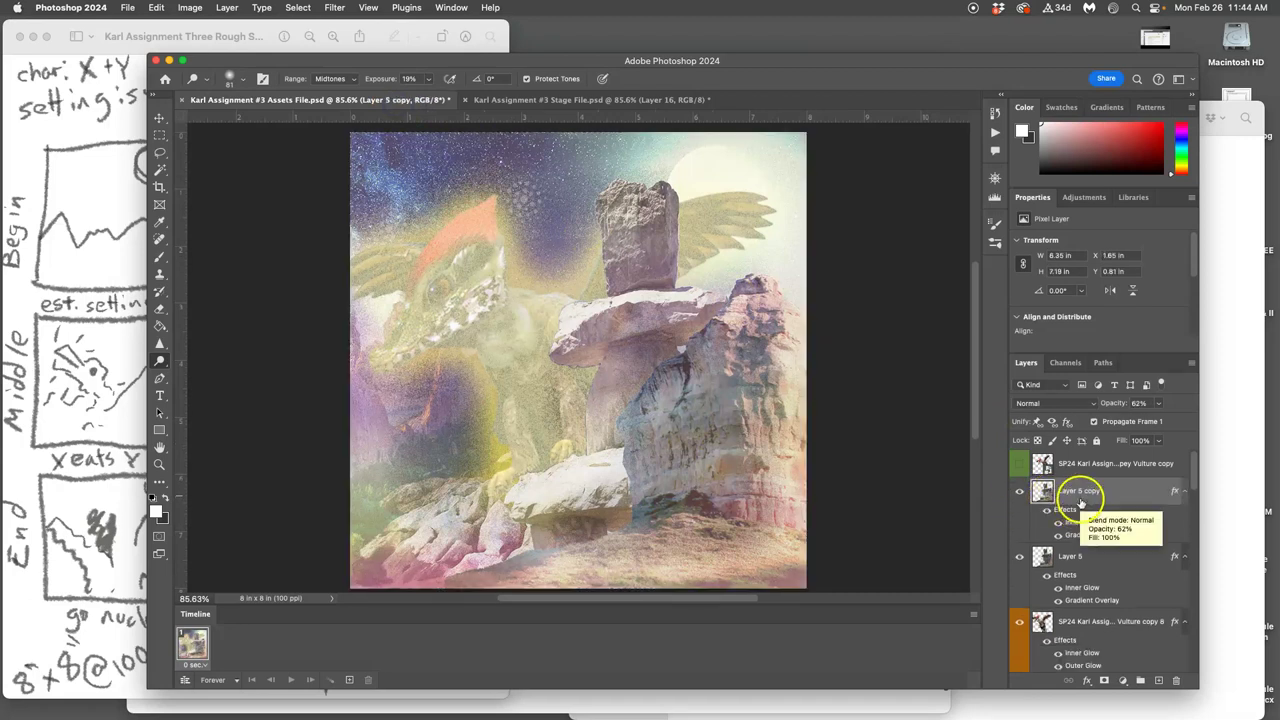
{"action": "scroll", "coordinate": [1090, 596], "scroll_direction": "down", "scroll_amount": 1}
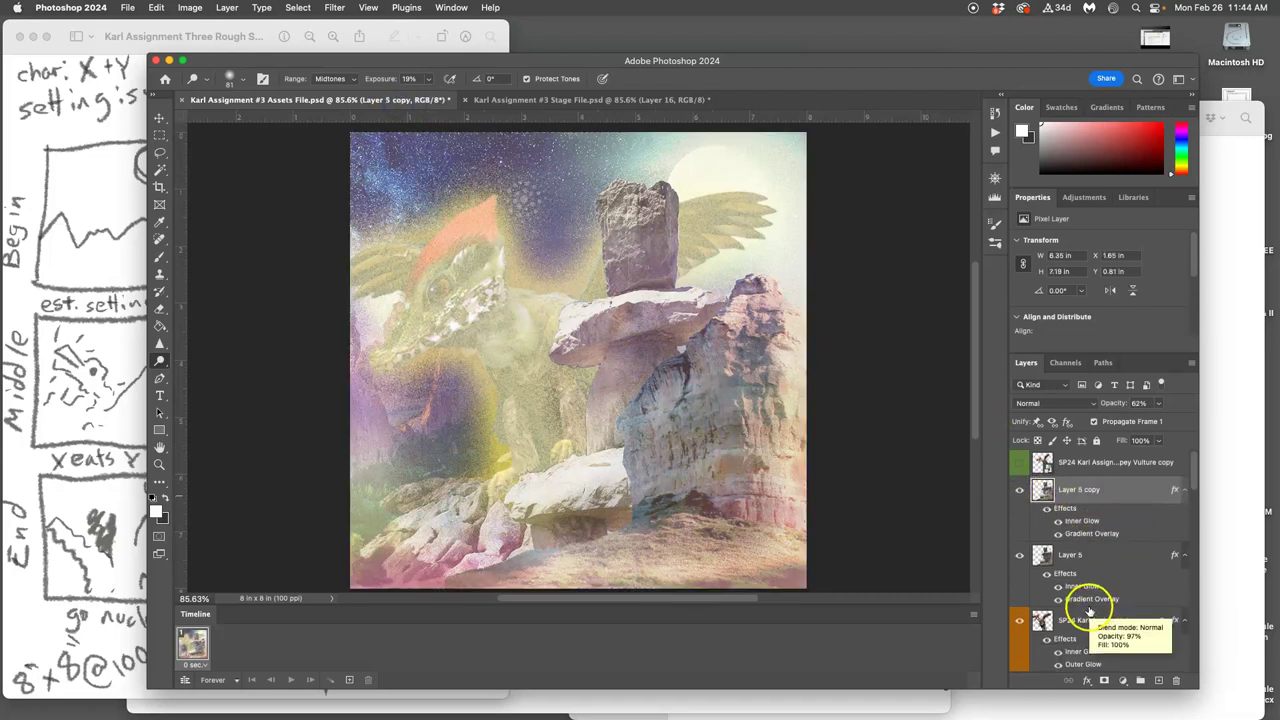
{"action": "left_click", "coordinate": [1077, 598]}
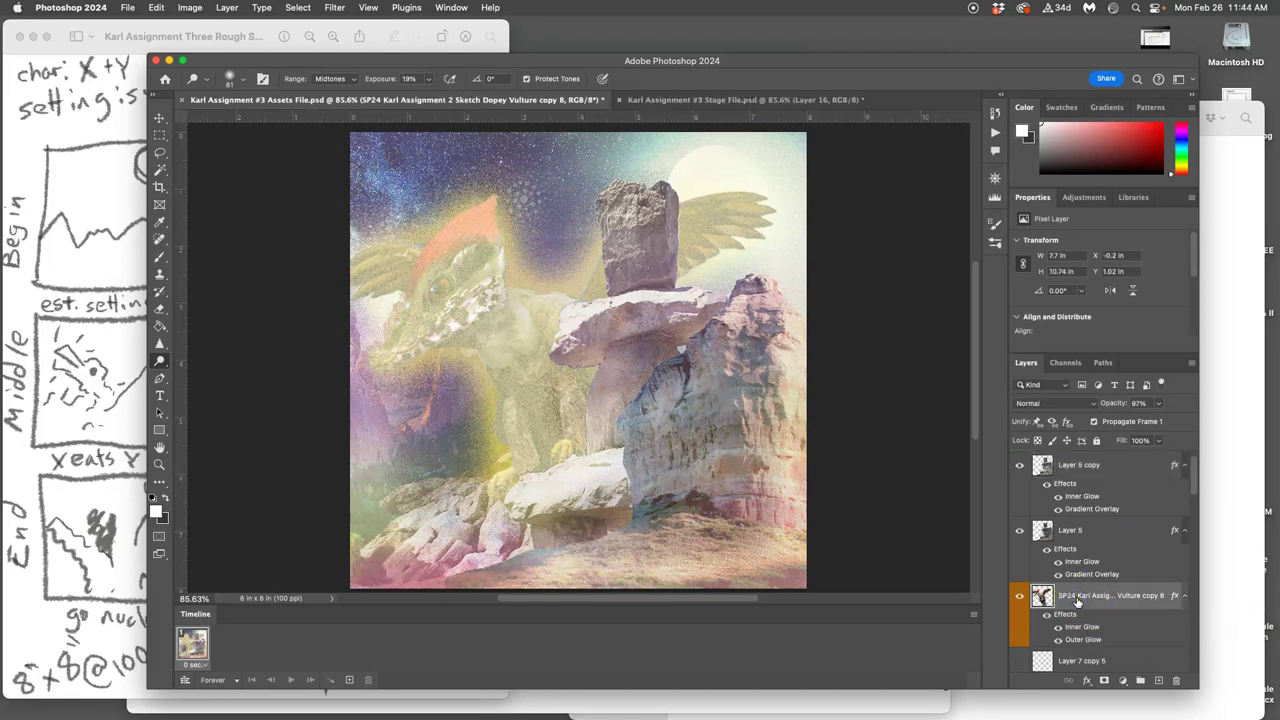
{"action": "left_click", "coordinate": [1158, 680]}
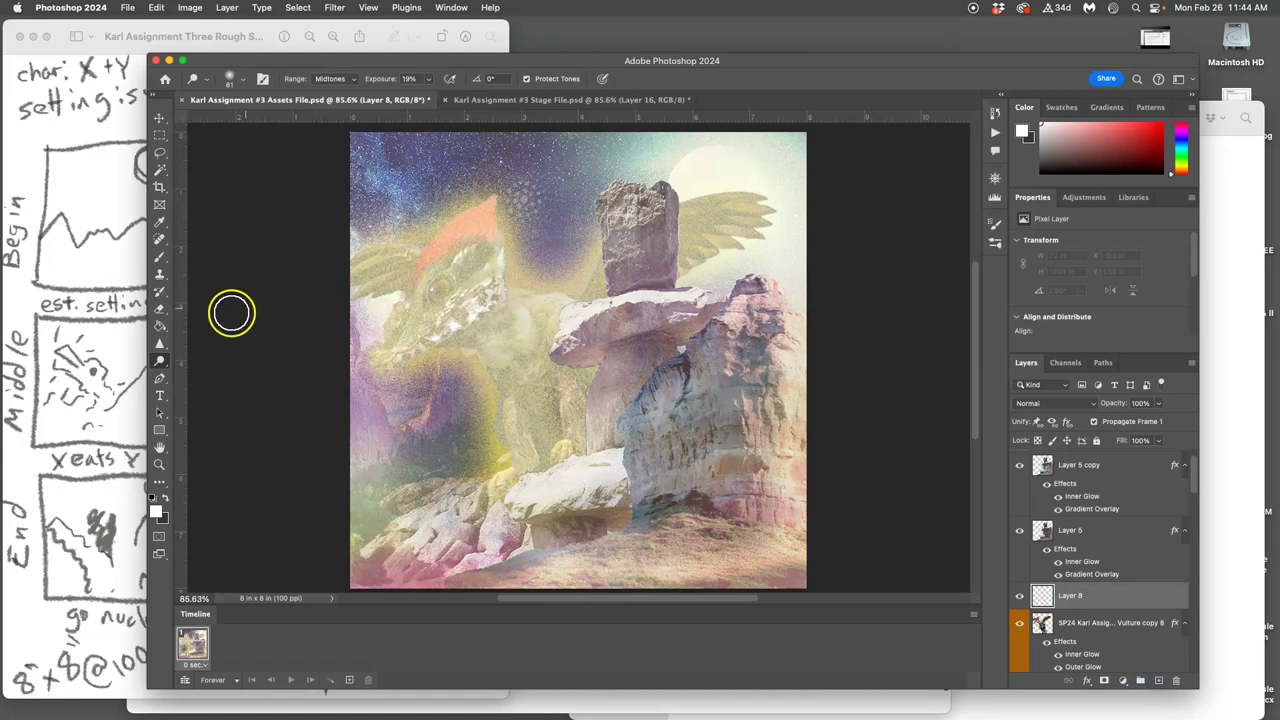
- Brush white dots over the vulture's head and body and from the rock onto the wing
{"action": "left_click", "coordinate": [161, 258]}
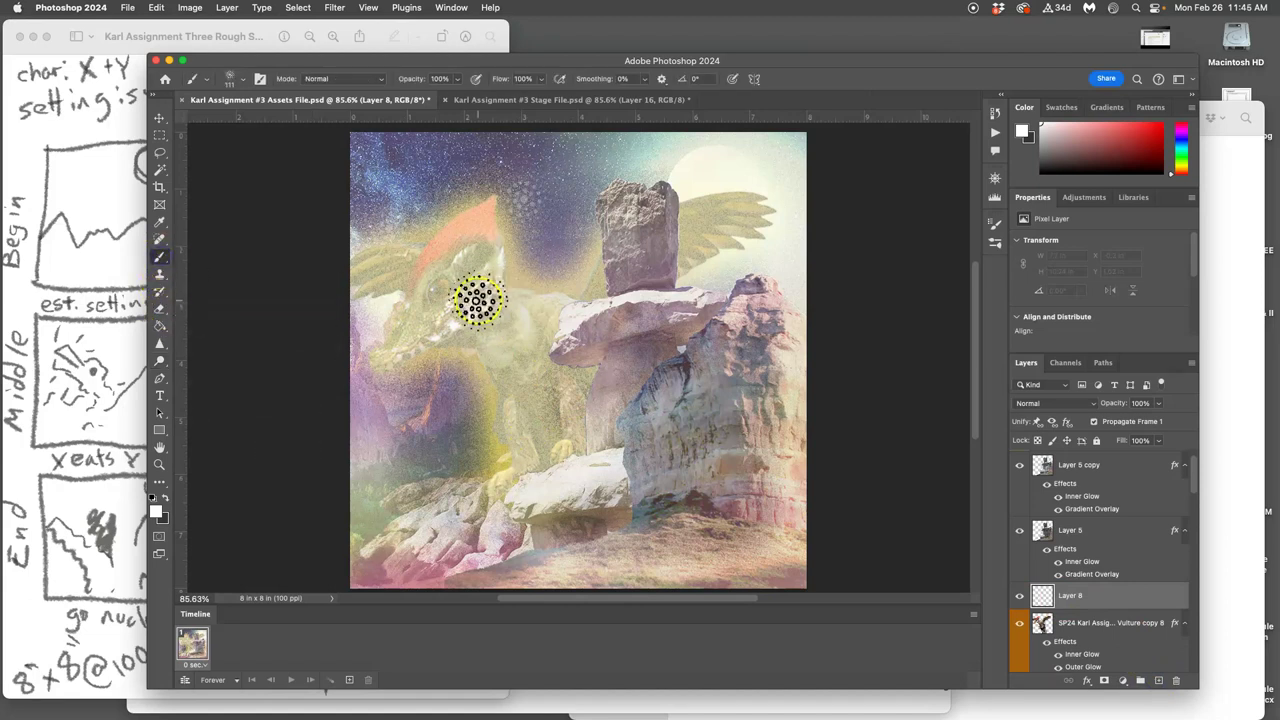
{"action": "mouse_move", "coordinate": [473, 300]}
{"action": "left_mouse_down"}
{"action": "mouse_move", "coordinate": [457, 300]}
{"action": "mouse_move", "coordinate": [466, 277]}
{"action": "mouse_move", "coordinate": [495, 305]}
{"action": "left_mouse_up"}
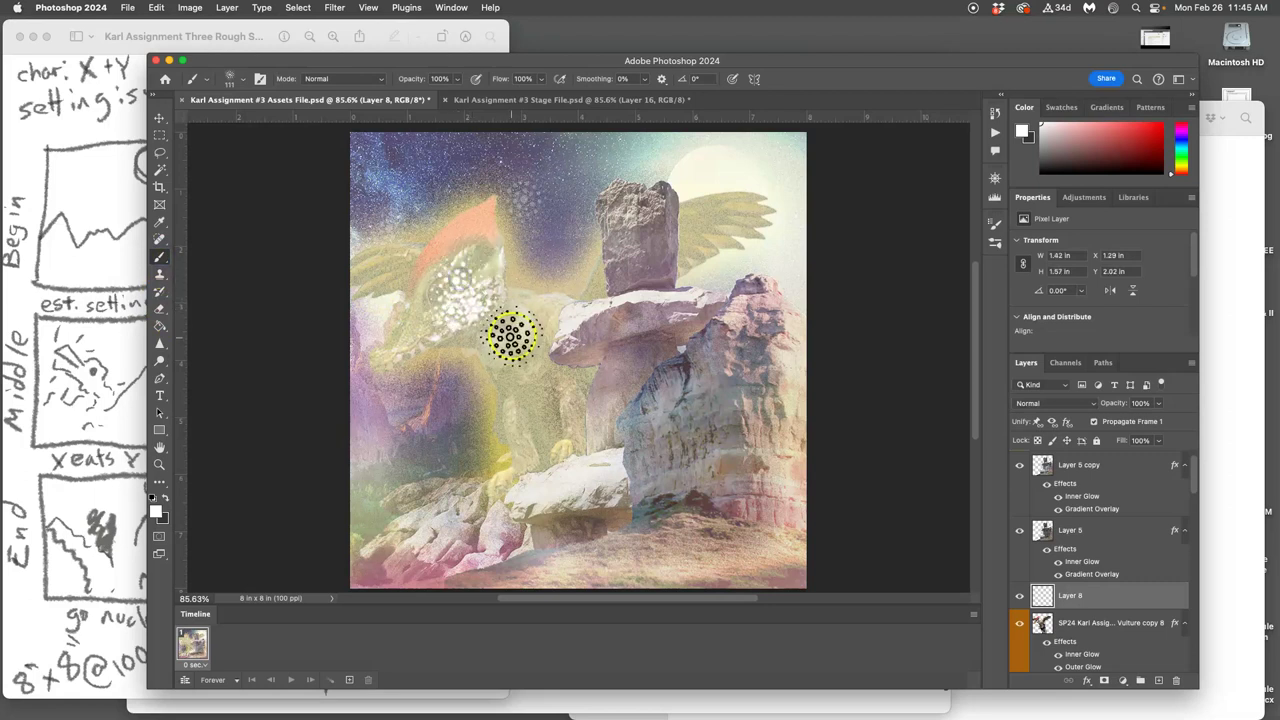
{"action": "mouse_move", "coordinate": [522, 355]}
{"action": "left_mouse_down"}
{"action": "mouse_move", "coordinate": [551, 435]}
{"action": "mouse_move", "coordinate": [456, 302]}
{"action": "mouse_move", "coordinate": [409, 322]}
{"action": "mouse_move", "coordinate": [393, 259]}
{"action": "mouse_move", "coordinate": [669, 278]}
{"action": "mouse_move", "coordinate": [611, 285]}
{"action": "mouse_move", "coordinate": [371, 271]}
{"action": "left_mouse_up"}
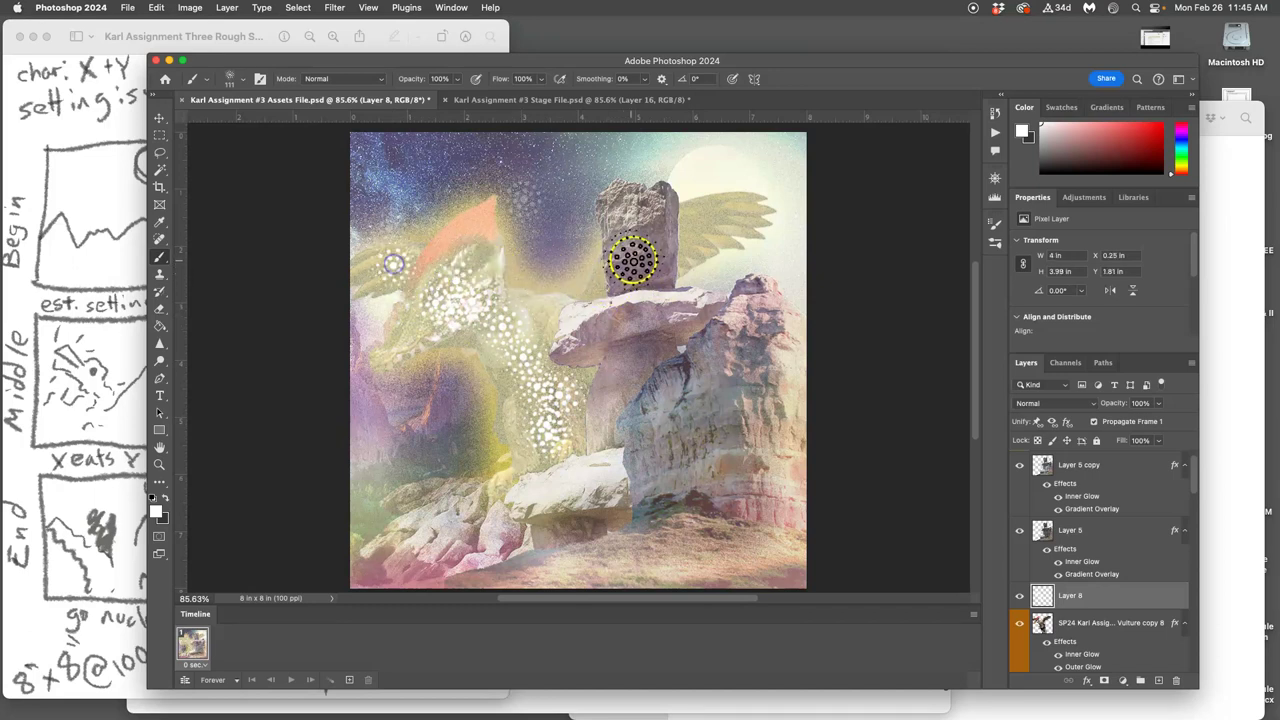
{"action": "mouse_move", "coordinate": [594, 280]}
{"action": "left_mouse_down"}
{"action": "mouse_move", "coordinate": [688, 250]}
{"action": "mouse_move", "coordinate": [733, 210]}
{"action": "left_mouse_up"}
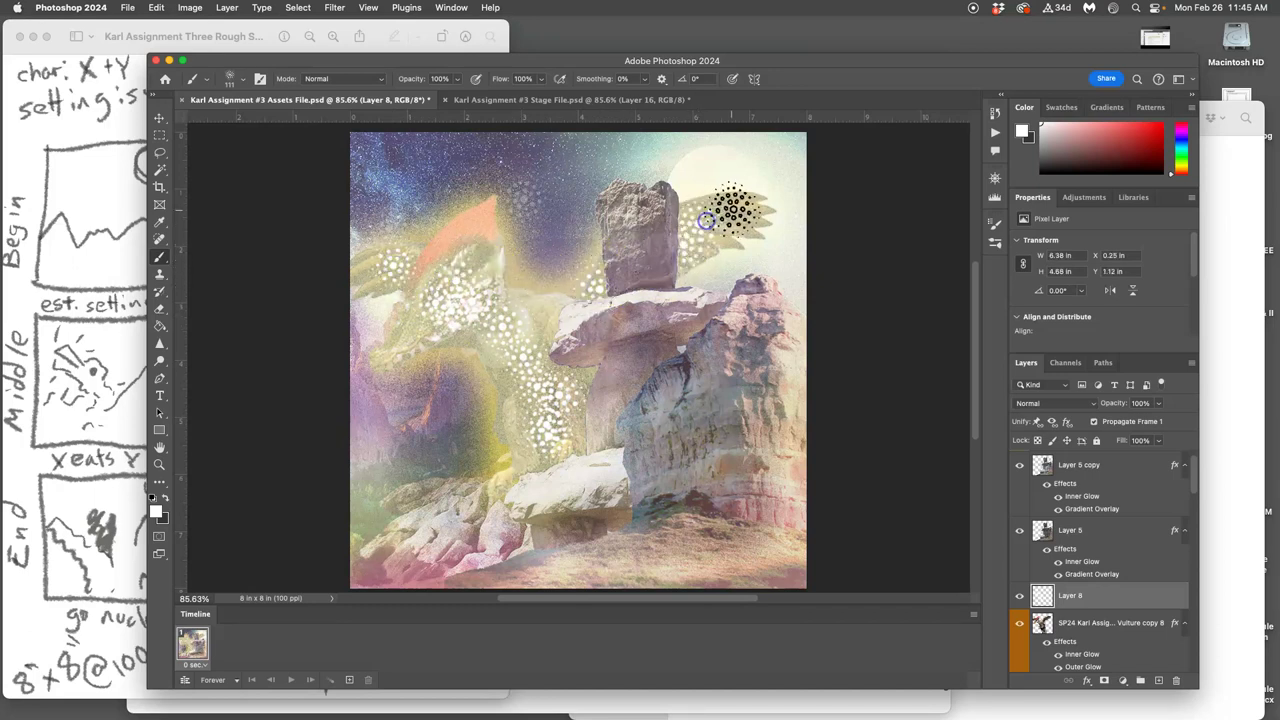
- Set the dot layer's opacity to 49%, then try and undo extra dot strokes
{"action": "left_click", "coordinate": [1159, 403]}
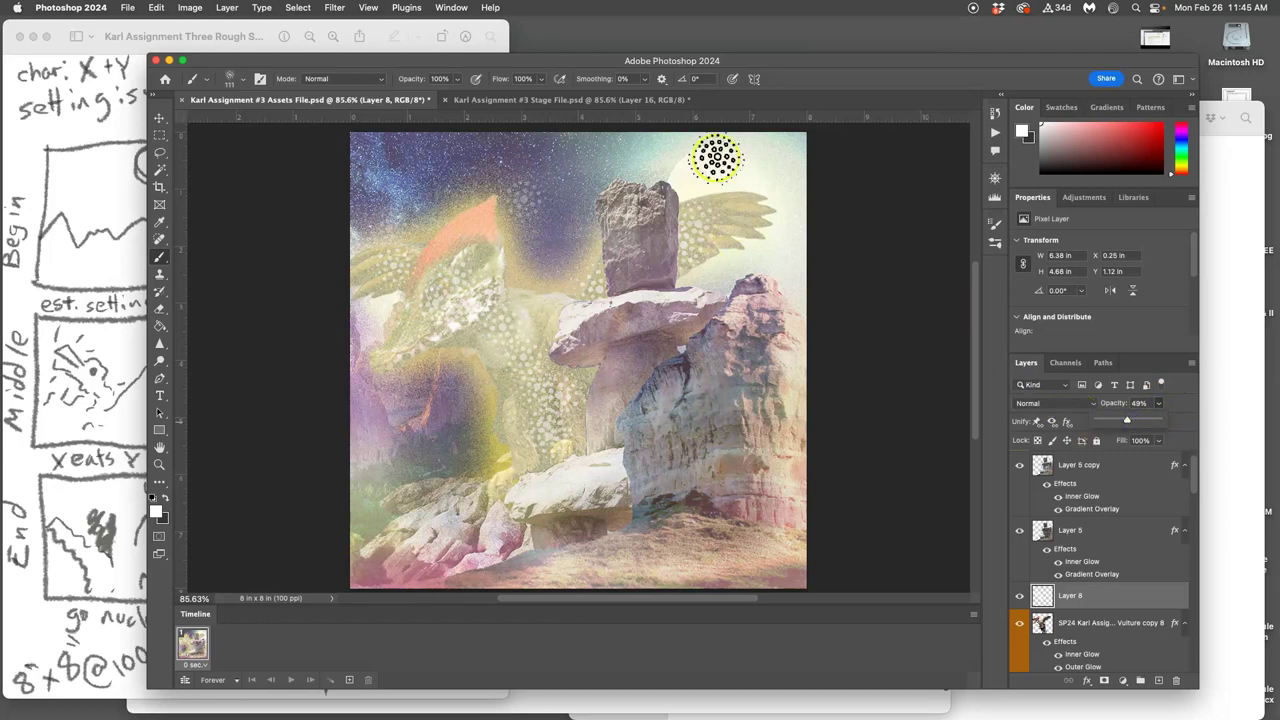
{"action": "left_click", "coordinate": [621, 101]}
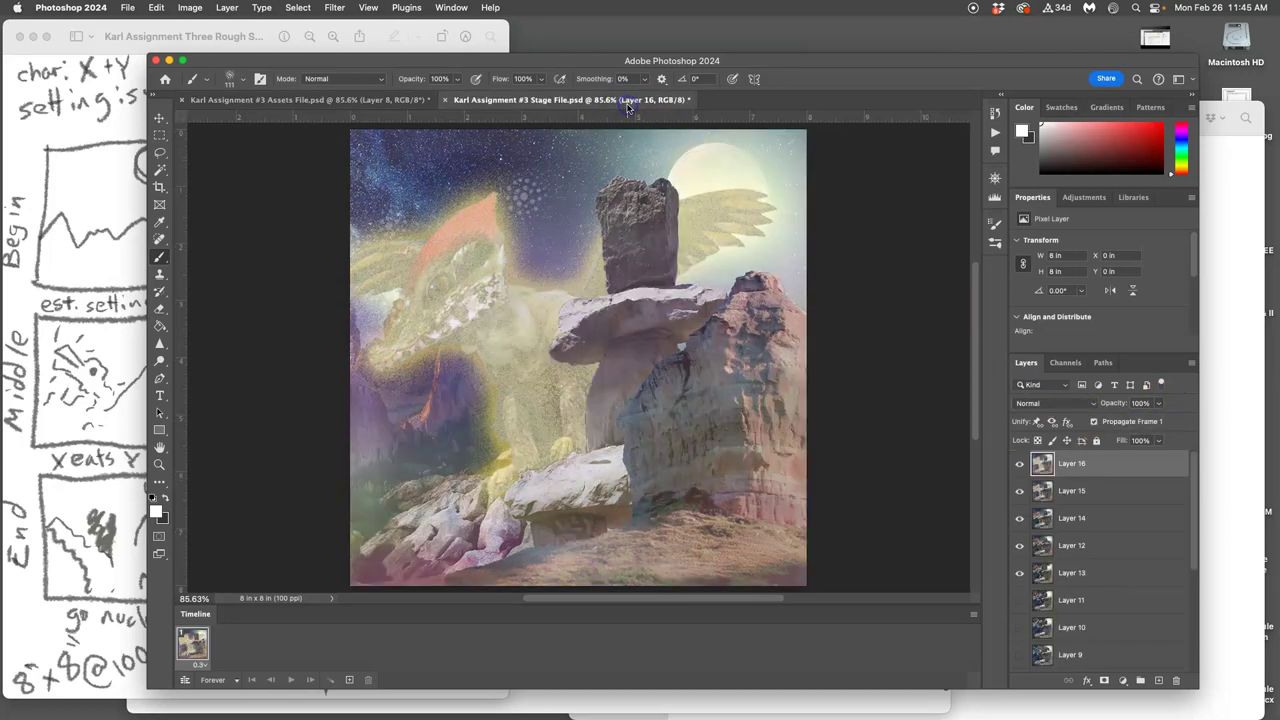
{"action": "left_click", "coordinate": [405, 101]}
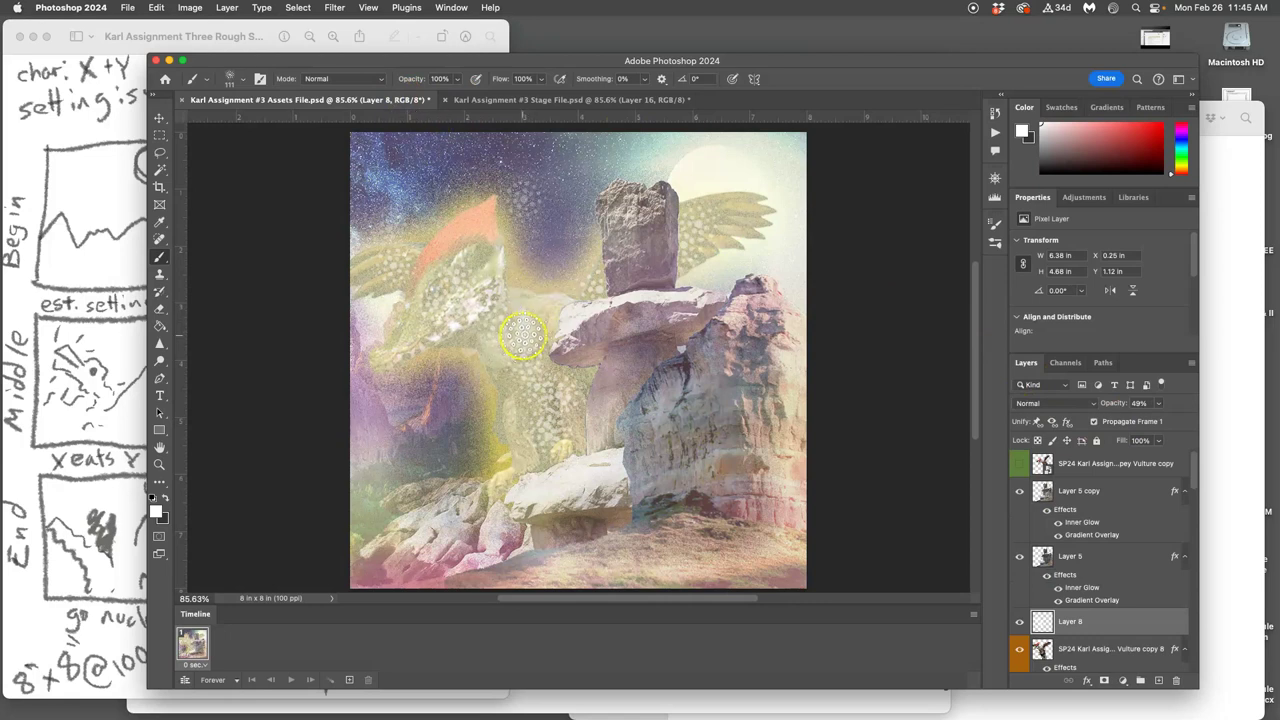
{"action": "mouse_move", "coordinate": [523, 338]}
{"action": "left_mouse_down"}
{"action": "mouse_move", "coordinate": [457, 300]}
{"action": "mouse_move", "coordinate": [434, 326]}
{"action": "mouse_move", "coordinate": [423, 314]}
{"action": "mouse_move", "coordinate": [472, 258]}
{"action": "mouse_move", "coordinate": [586, 414]}
{"action": "mouse_move", "coordinate": [523, 380]}
{"action": "mouse_move", "coordinate": [523, 457]}
{"action": "mouse_move", "coordinate": [598, 476]}
{"action": "left_mouse_up"}
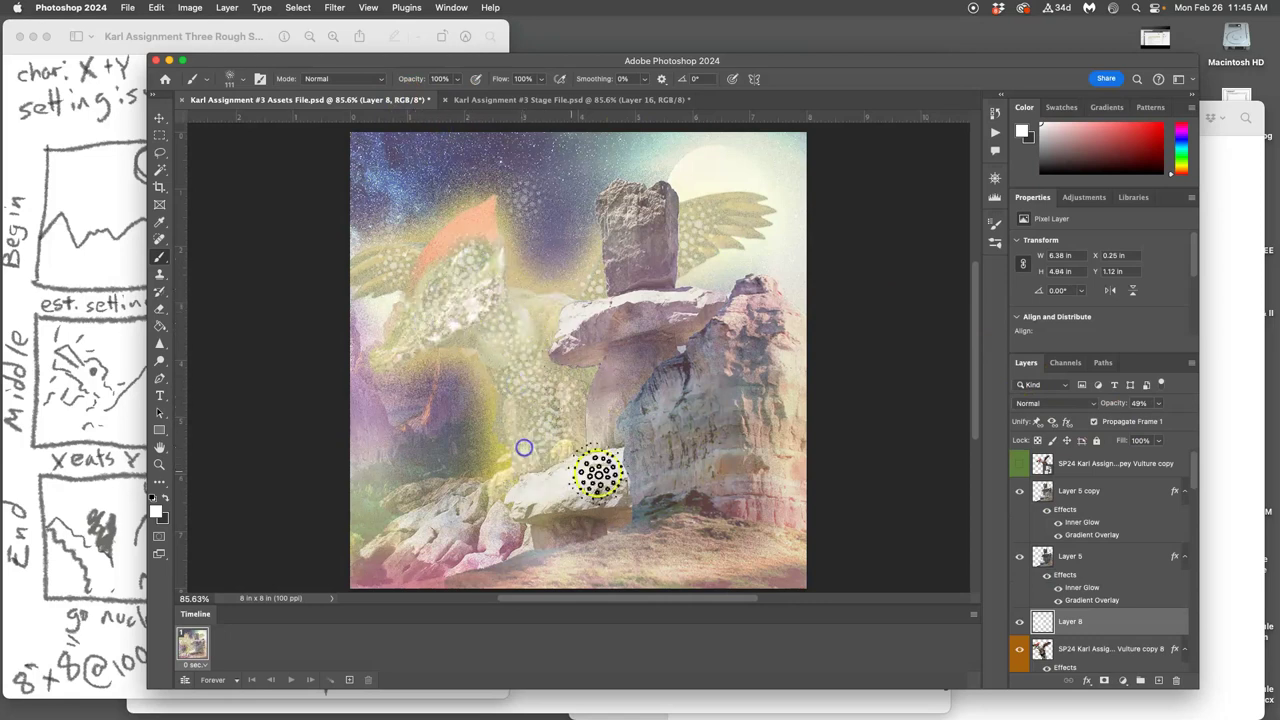
{"action": "key", "text": "super+z"}
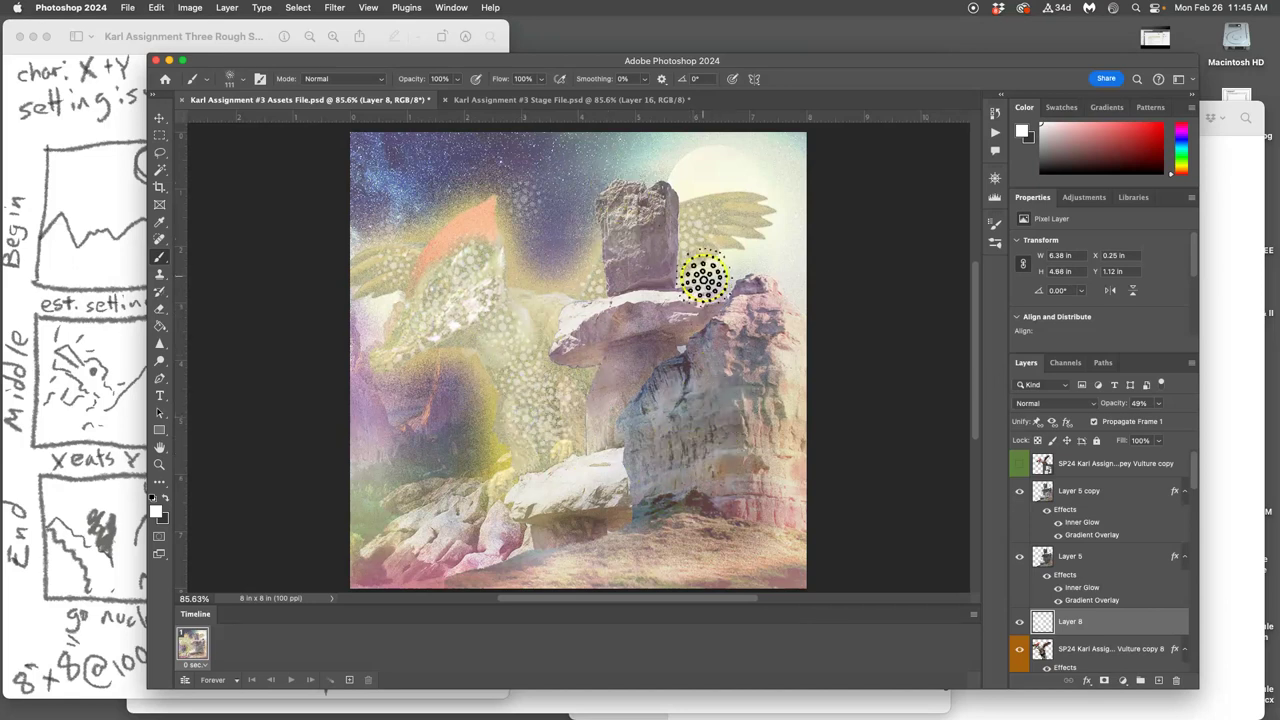
{"action": "key", "text": "super+z"}
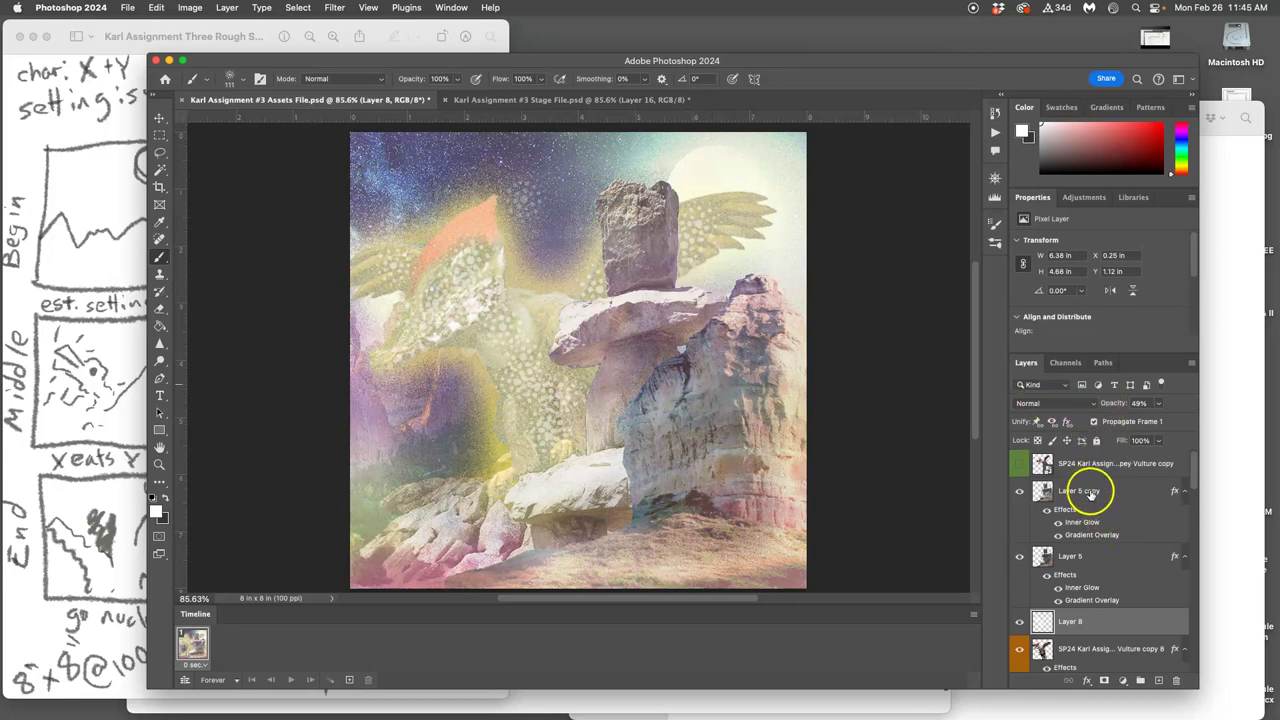
- Copy Layer 5 copy's layer style and select the dotted Layer 8
{"action": "right_click", "coordinate": [1082, 491]}
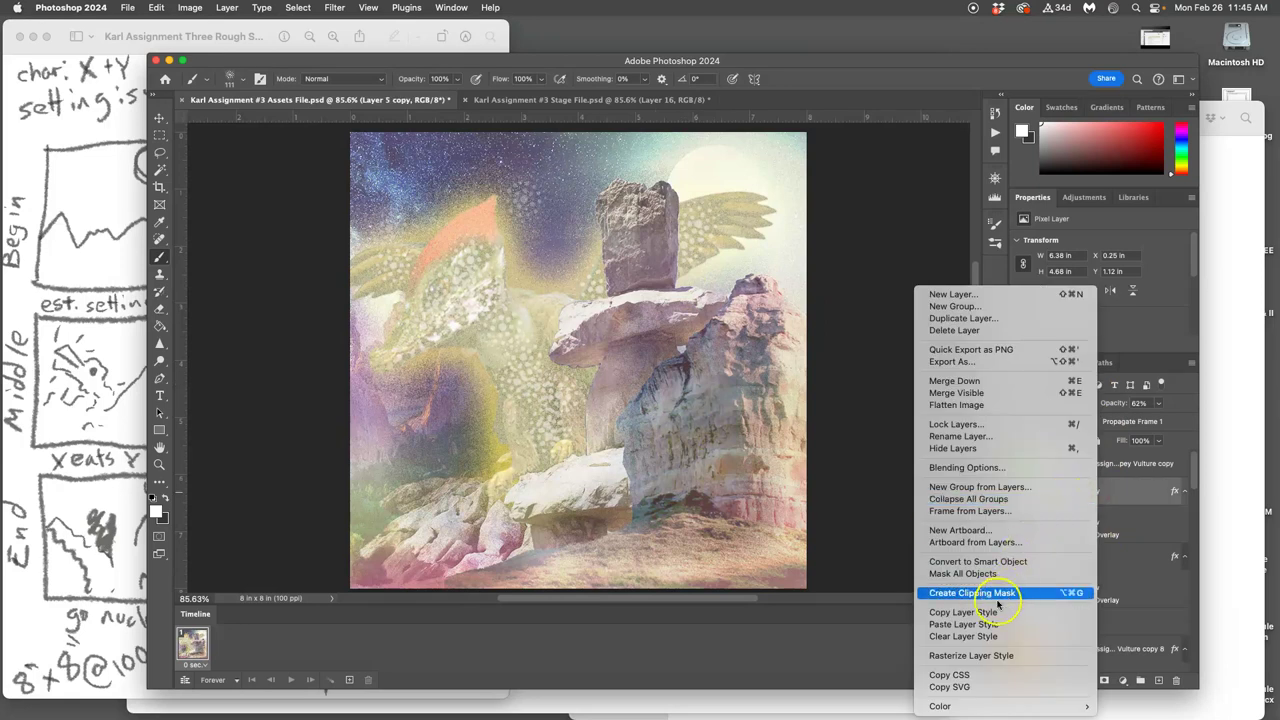
{"action": "left_click", "coordinate": [1100, 618]}
{"action": "left_click", "coordinate": [1102, 621]}
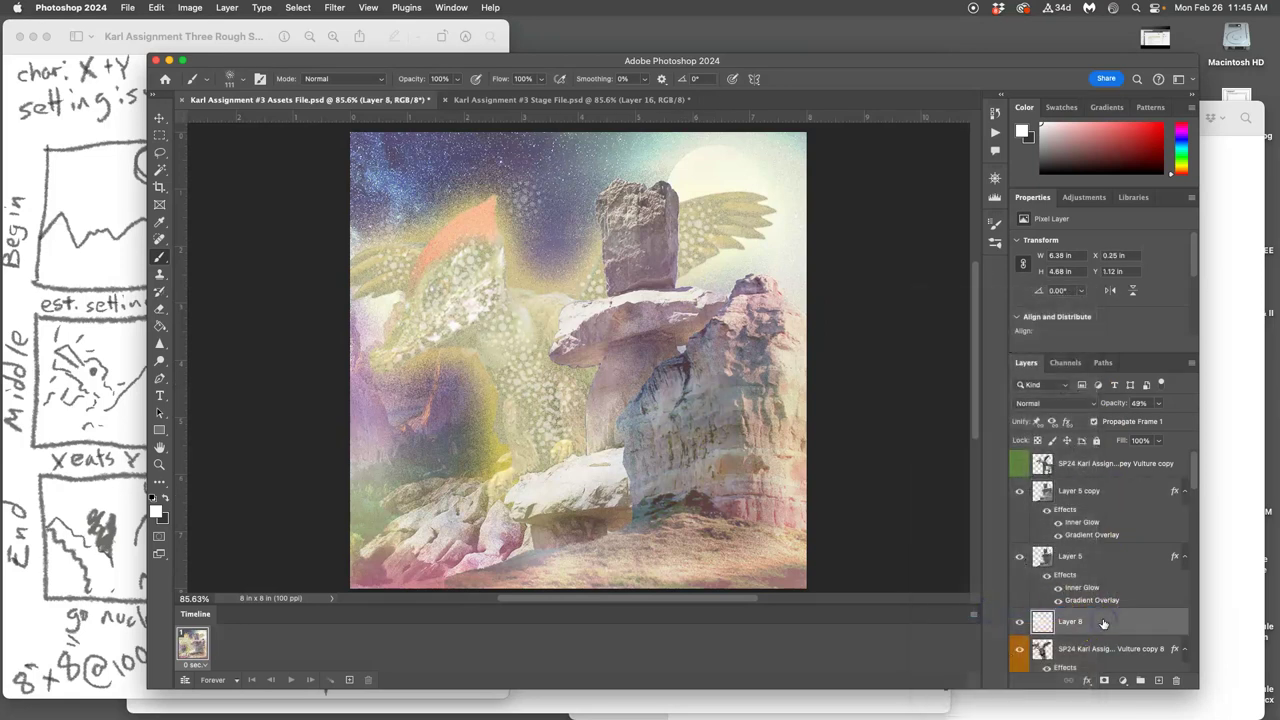
- Paste the copied layer style onto Layer 8 and toggle the layer to check its effect
{"action": "right_click", "coordinate": [1103, 623]}
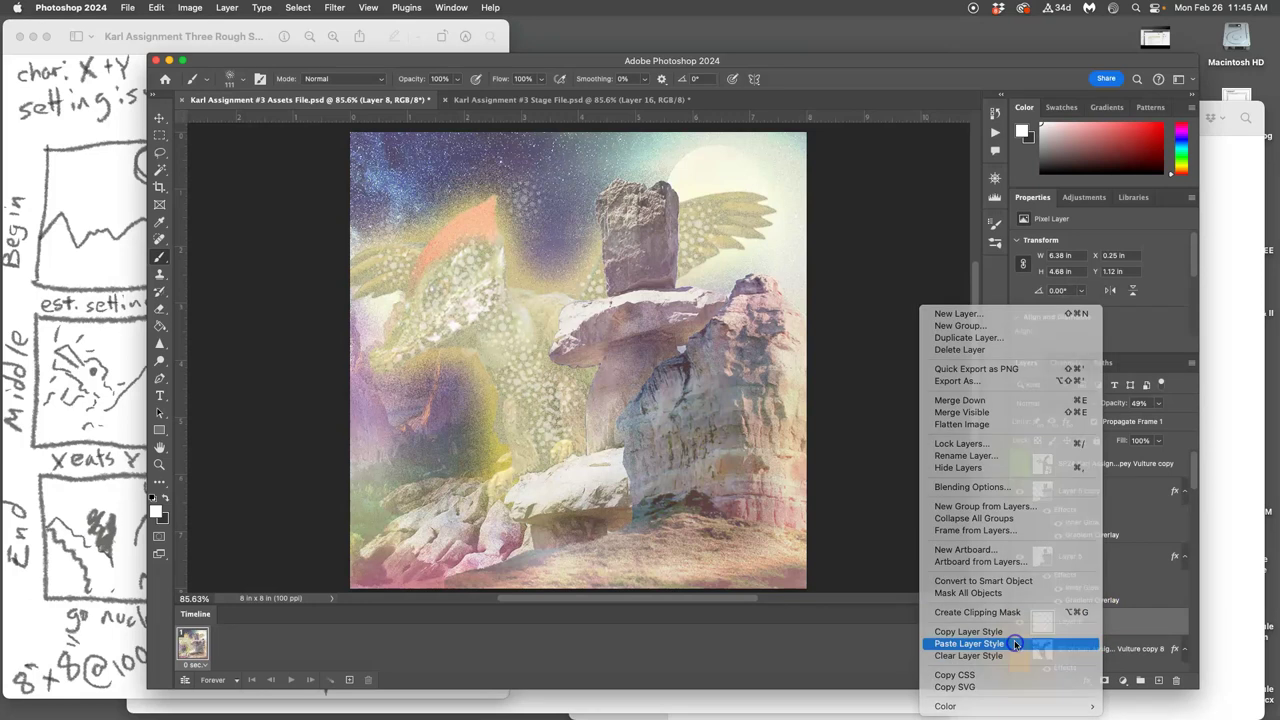
{"action": "left_click", "coordinate": [1017, 644]}
{"action": "left_click", "coordinate": [1047, 644]}
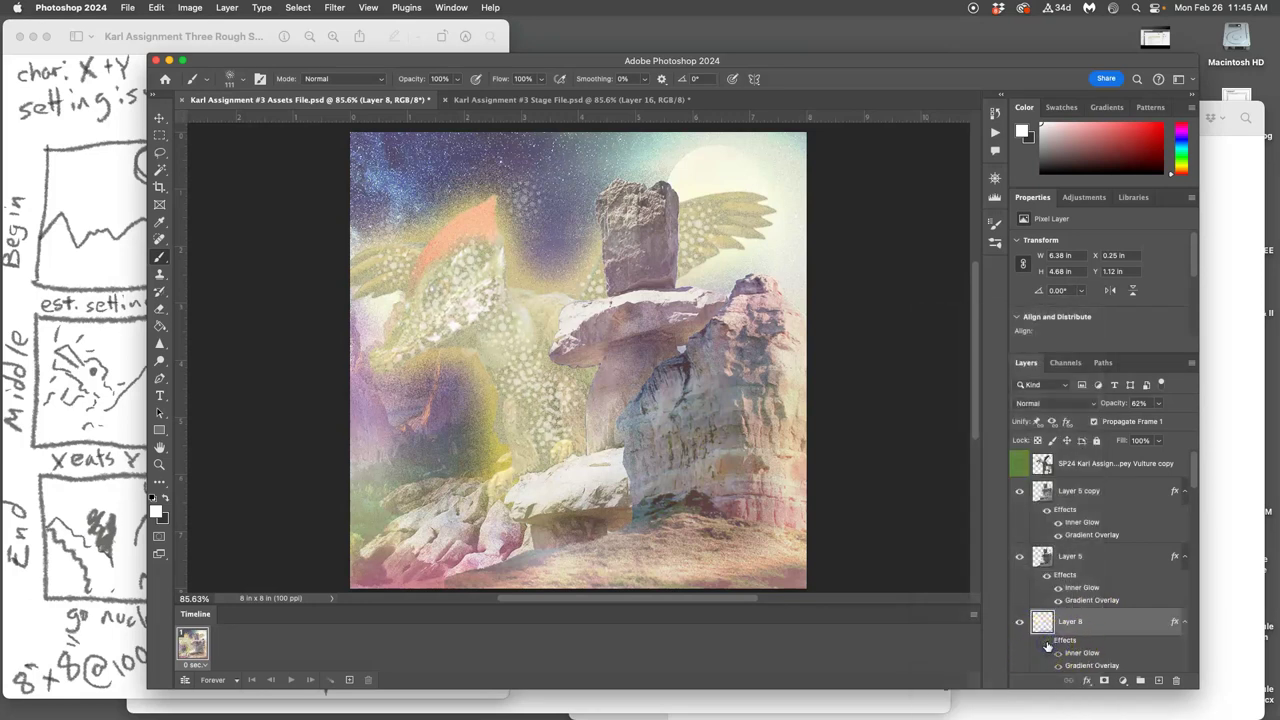
{"action": "left_click", "coordinate": [1020, 622]}
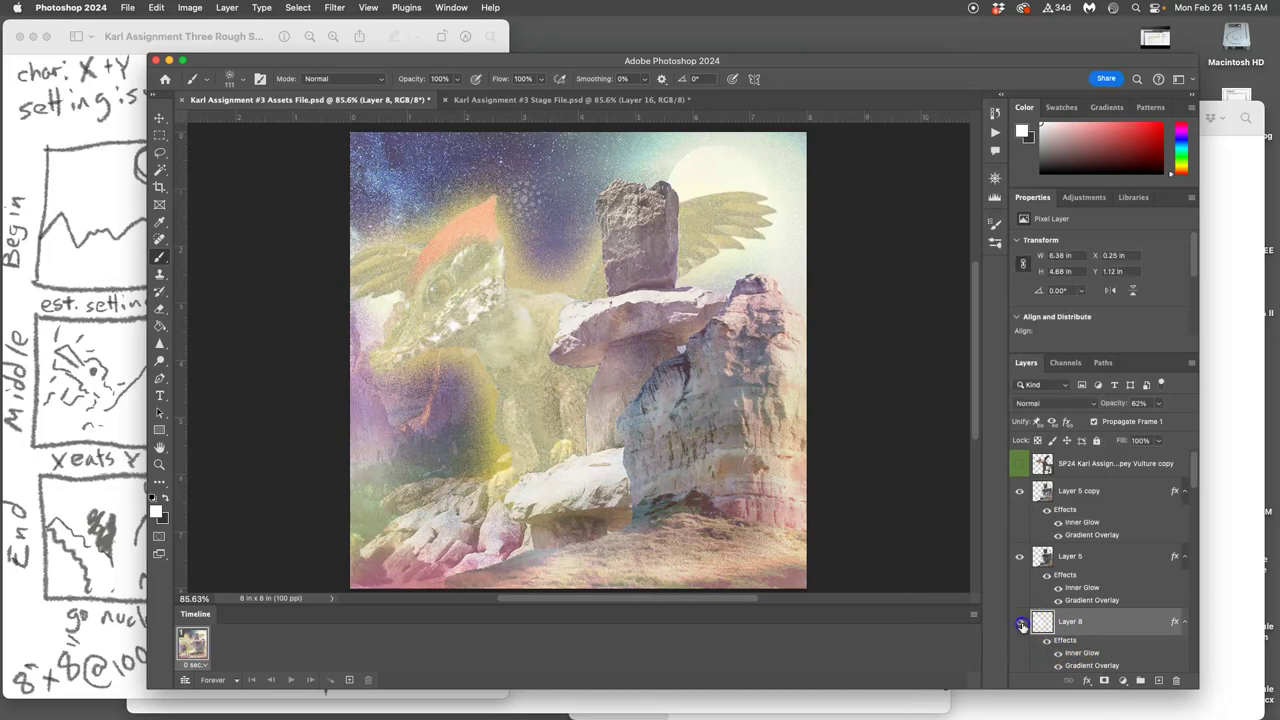
{"action": "left_click", "coordinate": [1020, 622]}
- Raise Layer 8's Inner Glow opacity to 84% and Gradient Overlay to 31%, and add an Outer Glow
{"action": "double_click", "coordinate": [1068, 652]}
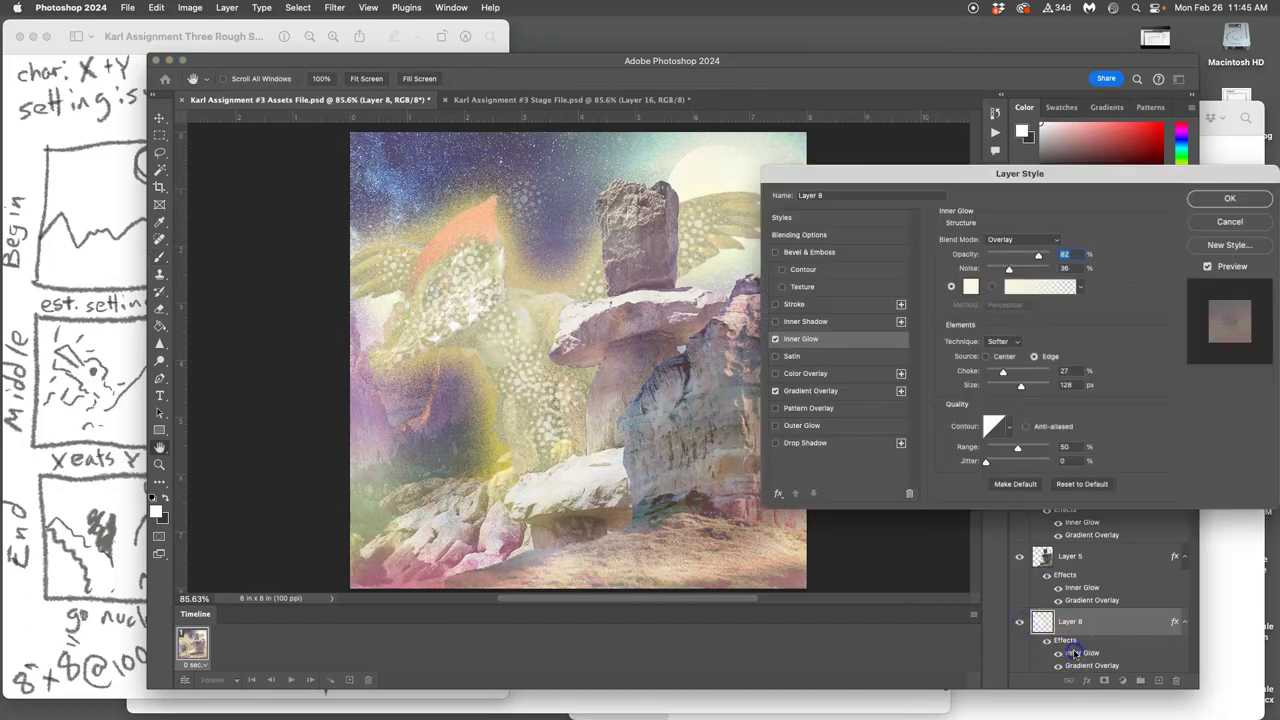
{"action": "left_click_drag", "start_coordinate": [1037, 257], "coordinate": [1046, 256]}
{"action": "left_click", "coordinate": [1199, 203]}
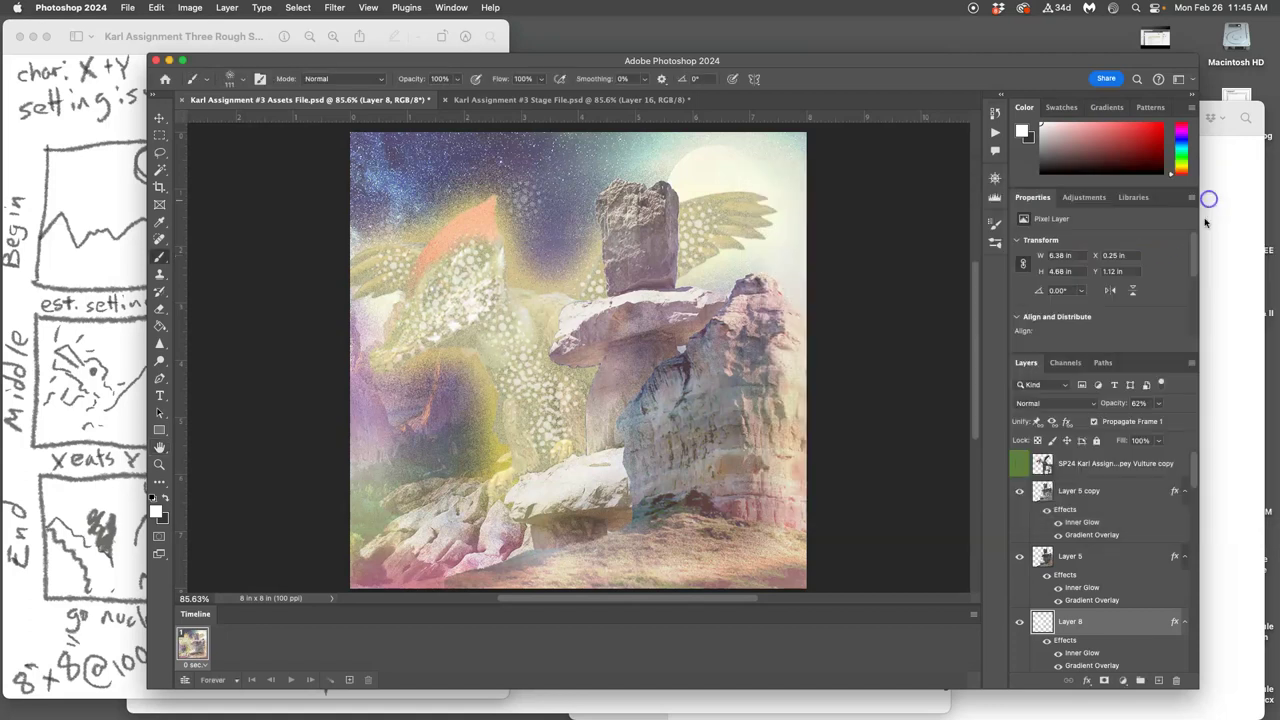
{"action": "double_click", "coordinate": [1094, 665]}
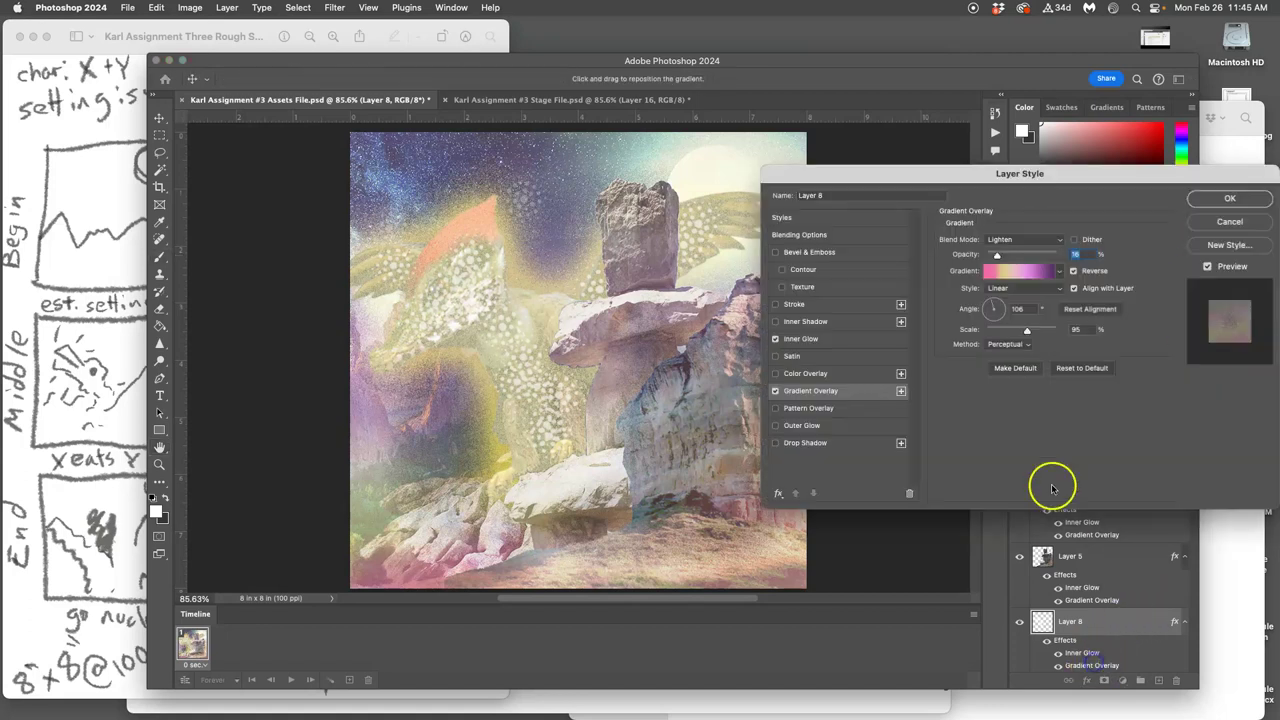
{"action": "left_click_drag", "start_coordinate": [1012, 256], "coordinate": [1013, 256]}
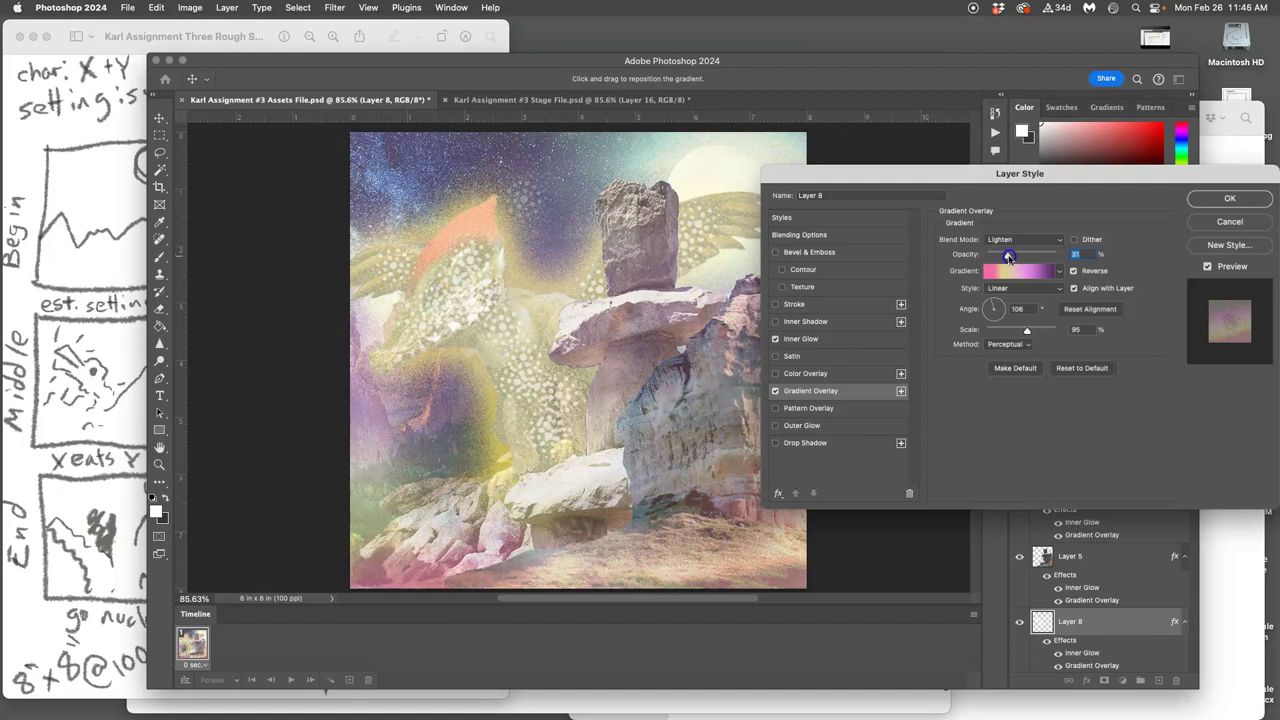
{"action": "left_click", "coordinate": [776, 427]}
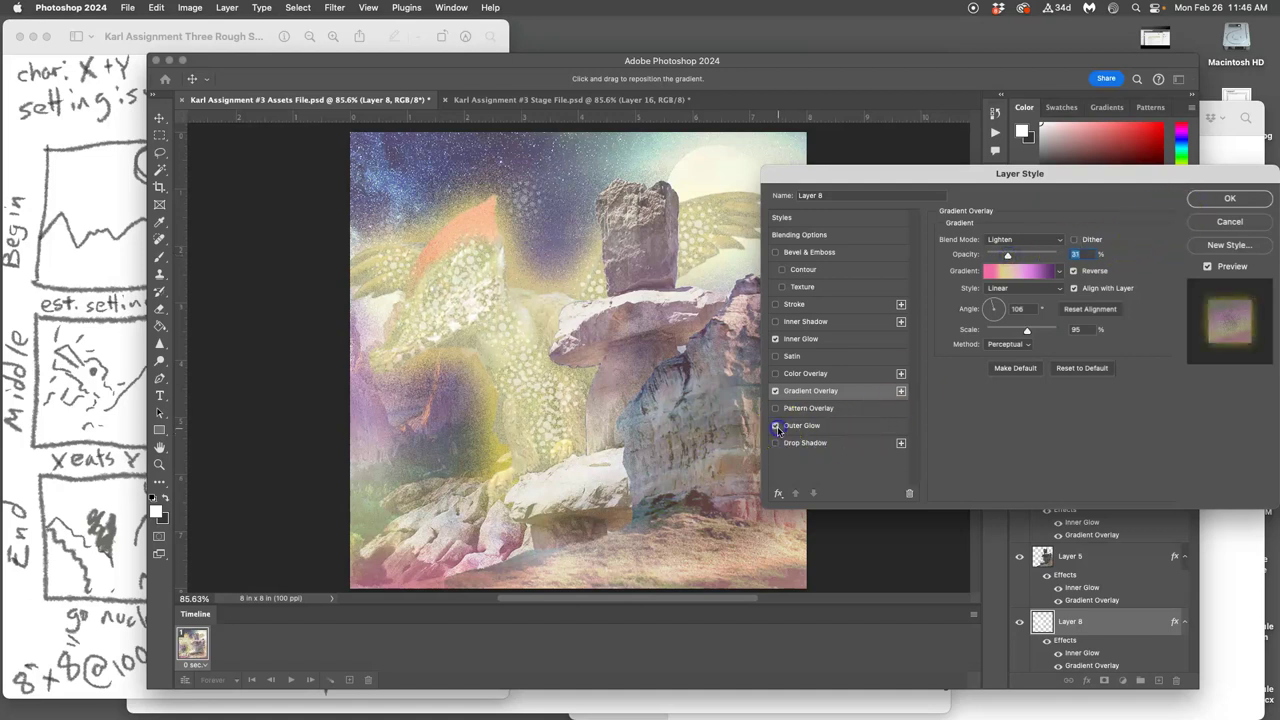
{"action": "left_click", "coordinate": [1215, 199]}
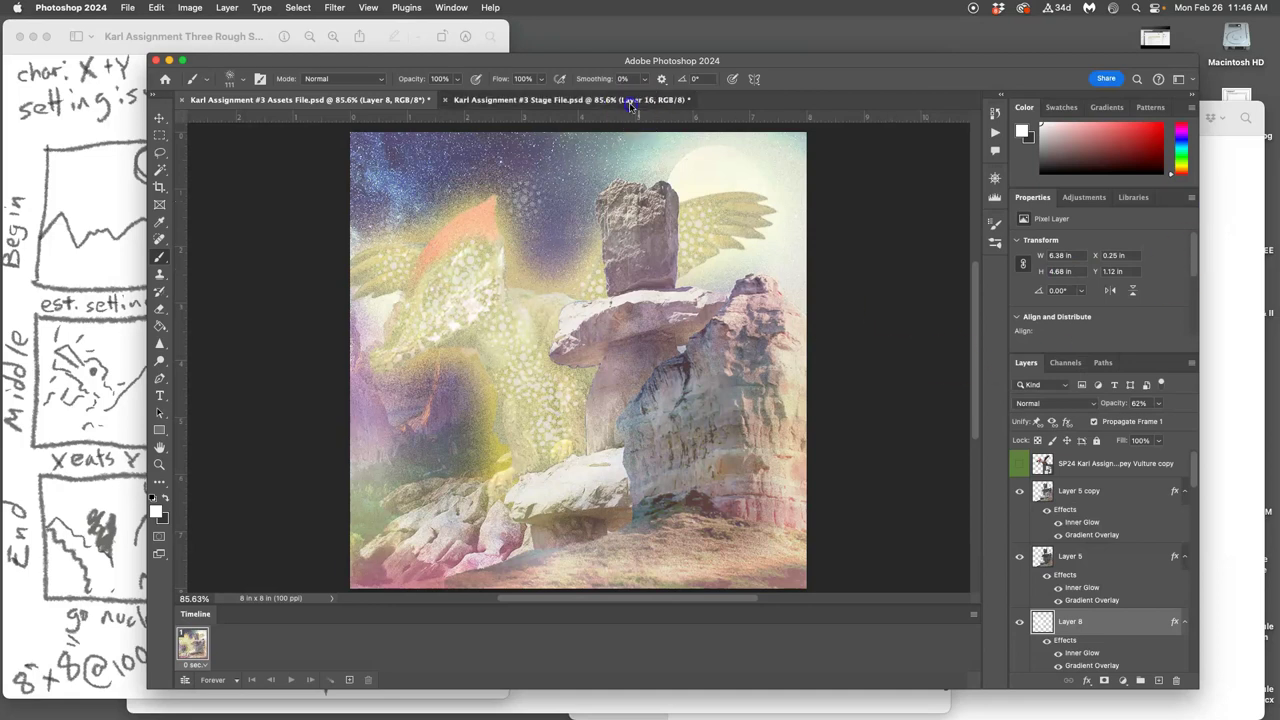
{"action": "left_click", "coordinate": [600, 100]}
- Stamp the visible Assets artwork from Layer 5 copy into a new layer and drag it into the Stage File
{"action": "left_click", "coordinate": [415, 100]}
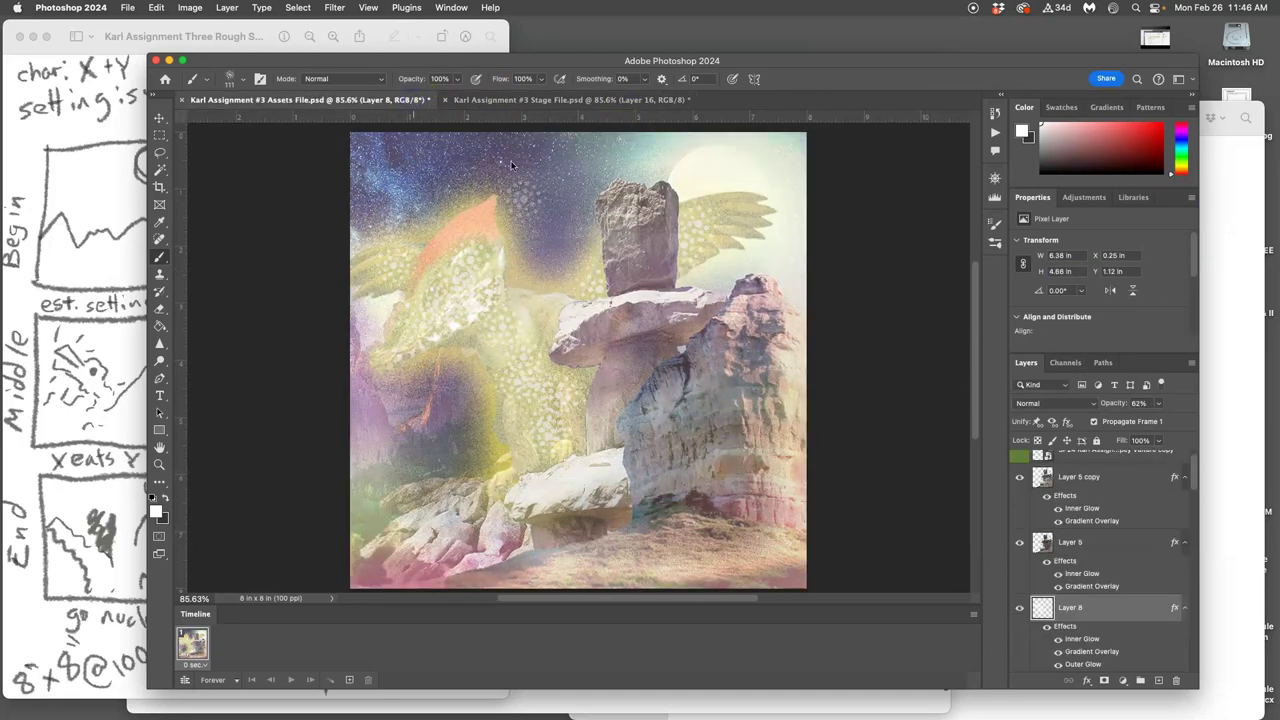
{"action": "left_click", "coordinate": [1083, 490]}
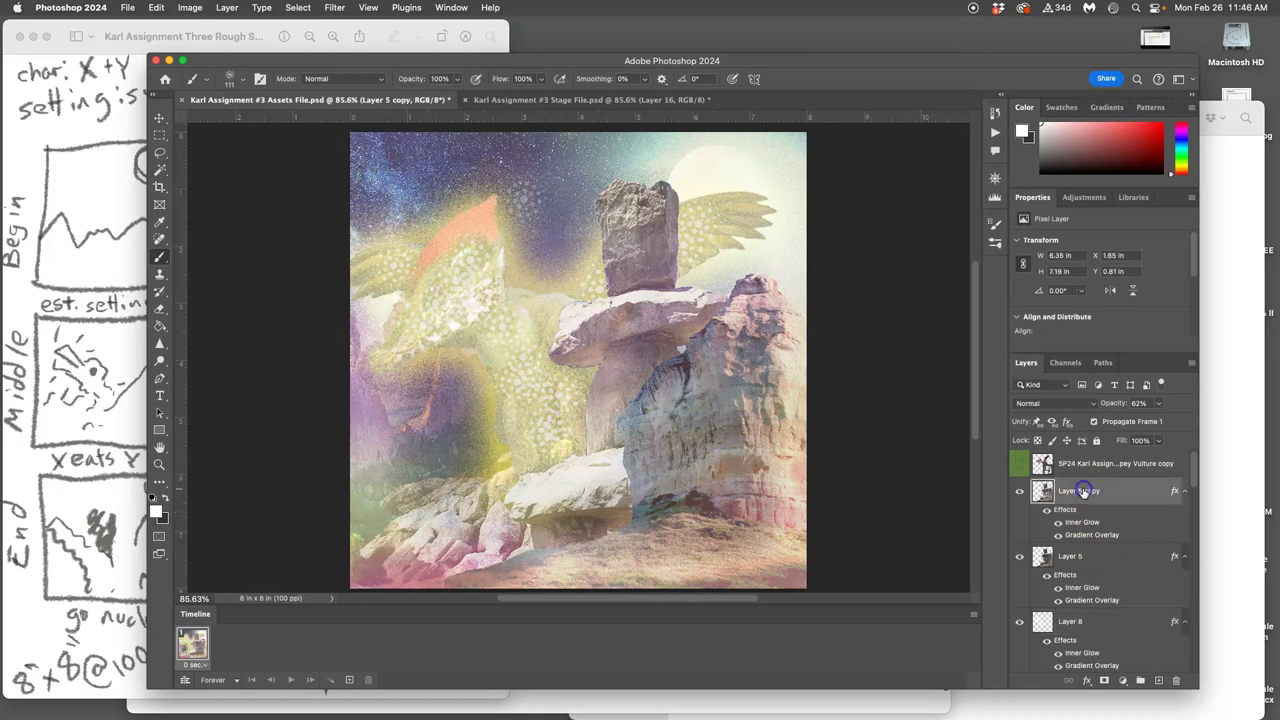
{"action": "left_click", "coordinate": [227, 7]}
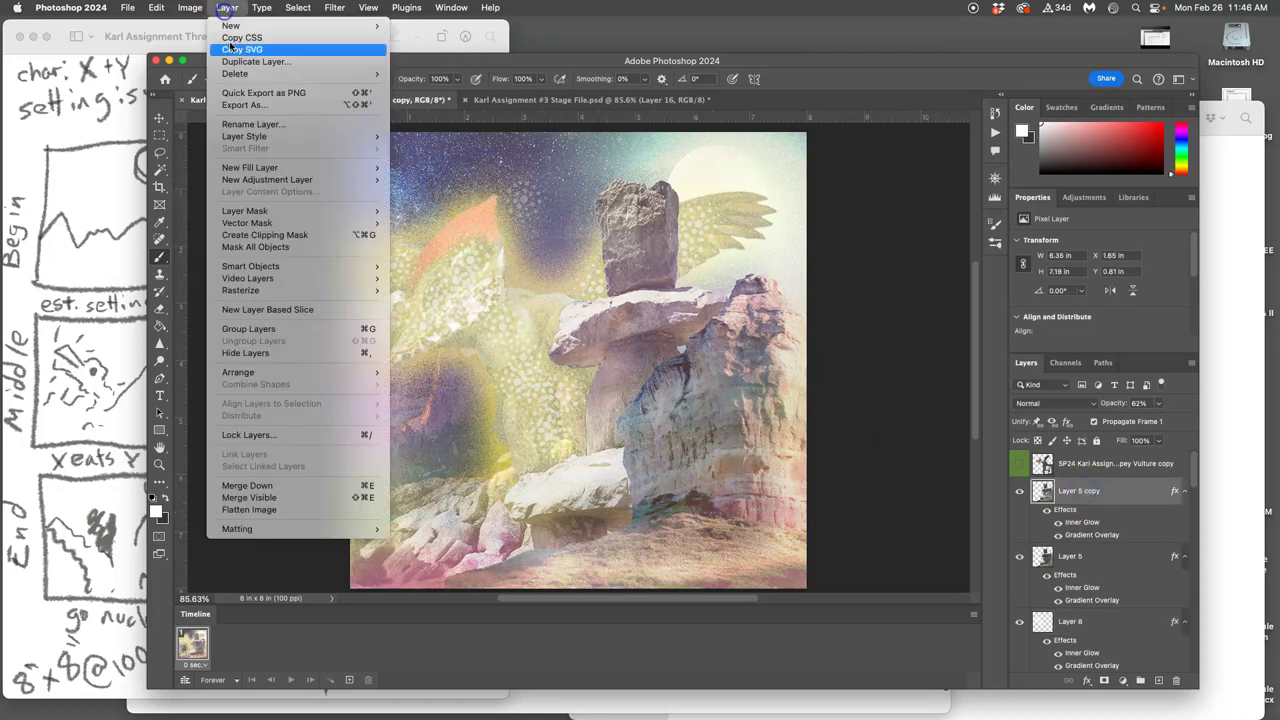
{"action": "left_click", "coordinate": [248, 497], "text": "alt"}
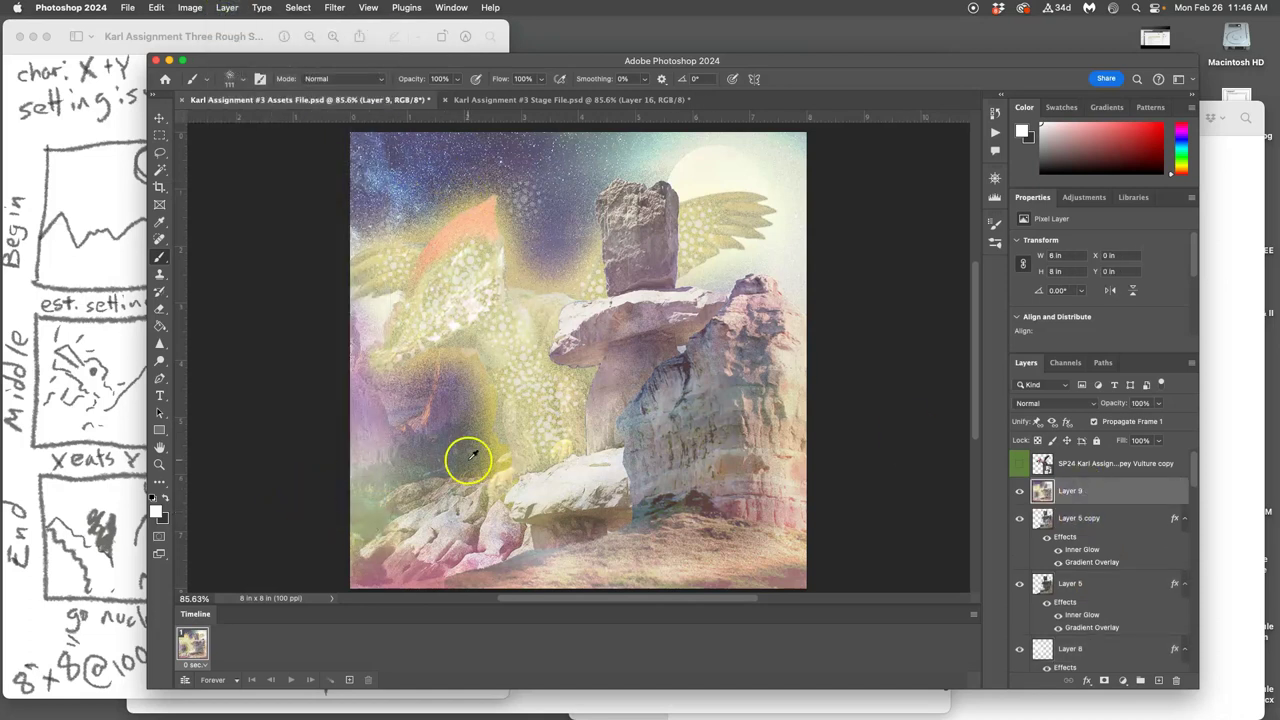
{"action": "left_click_drag", "start_coordinate": [540, 358], "coordinate": [623, 235]}
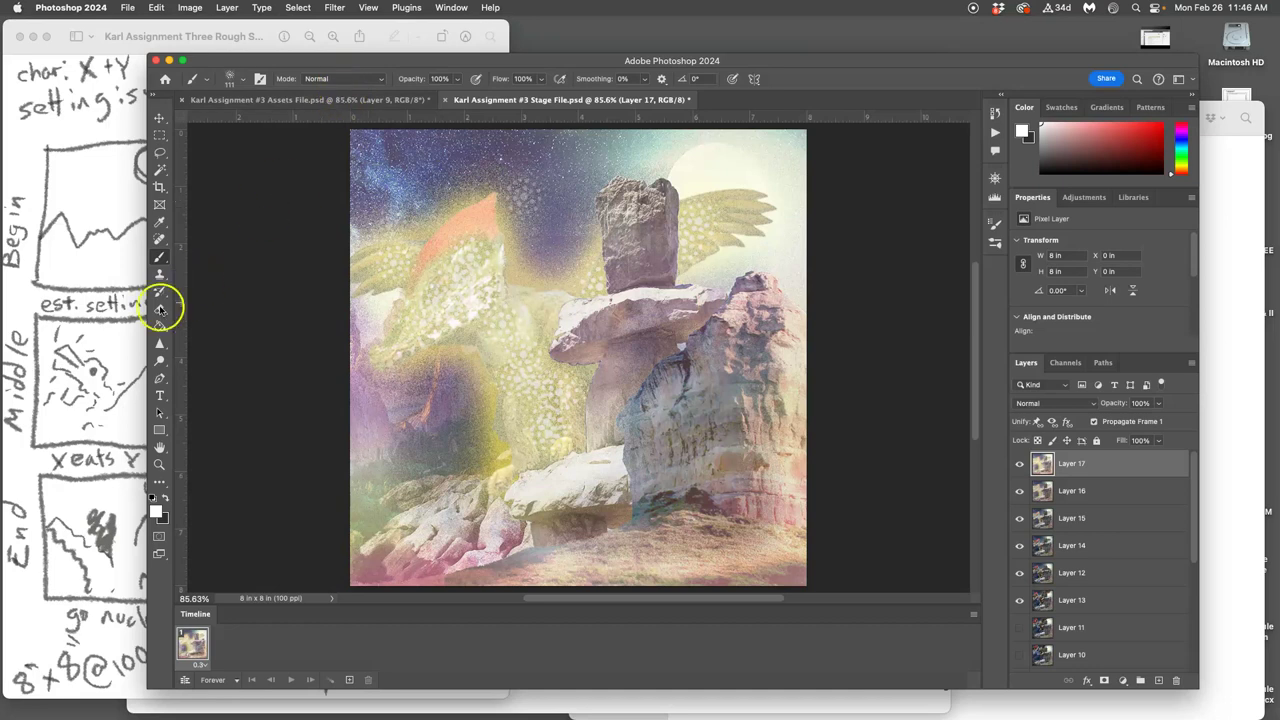
- Check the storyboard sketch, then deselect and delete the temporary merged Layer 9 in the Assets File
{"action": "left_click", "coordinate": [117, 332]}
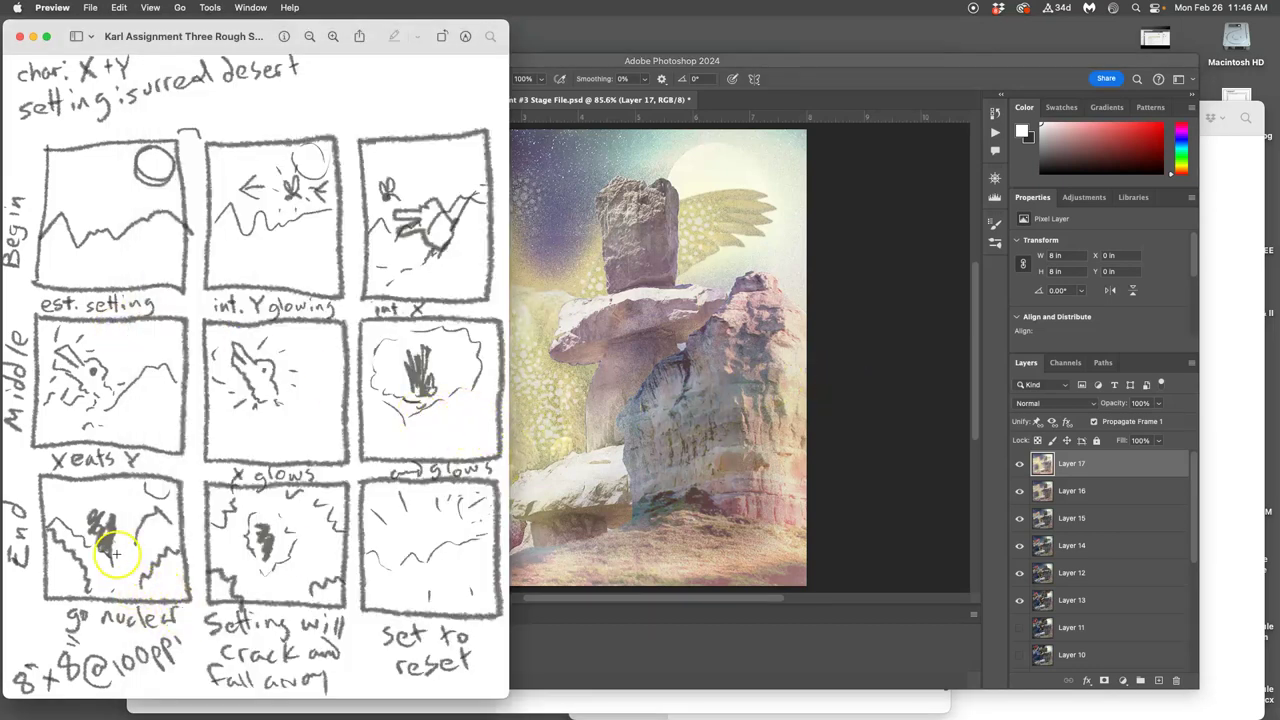
{"action": "left_click", "coordinate": [834, 419]}
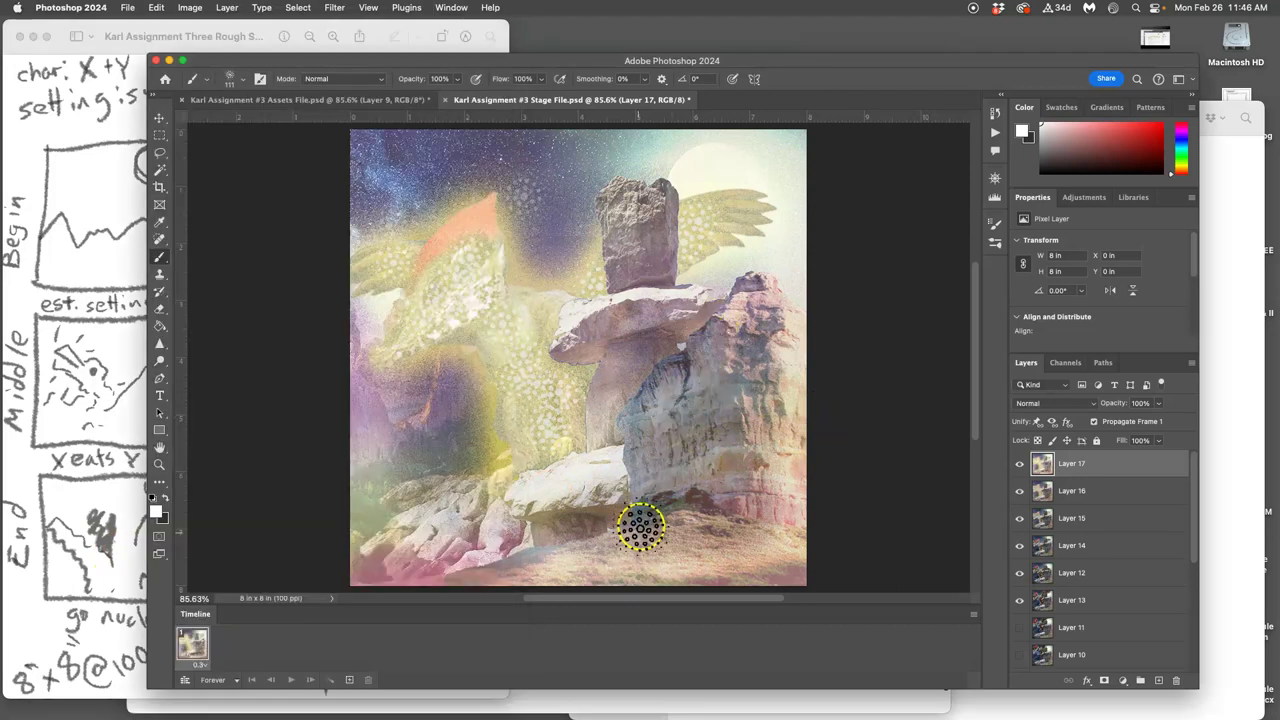
{"action": "left_click", "coordinate": [352, 100]}
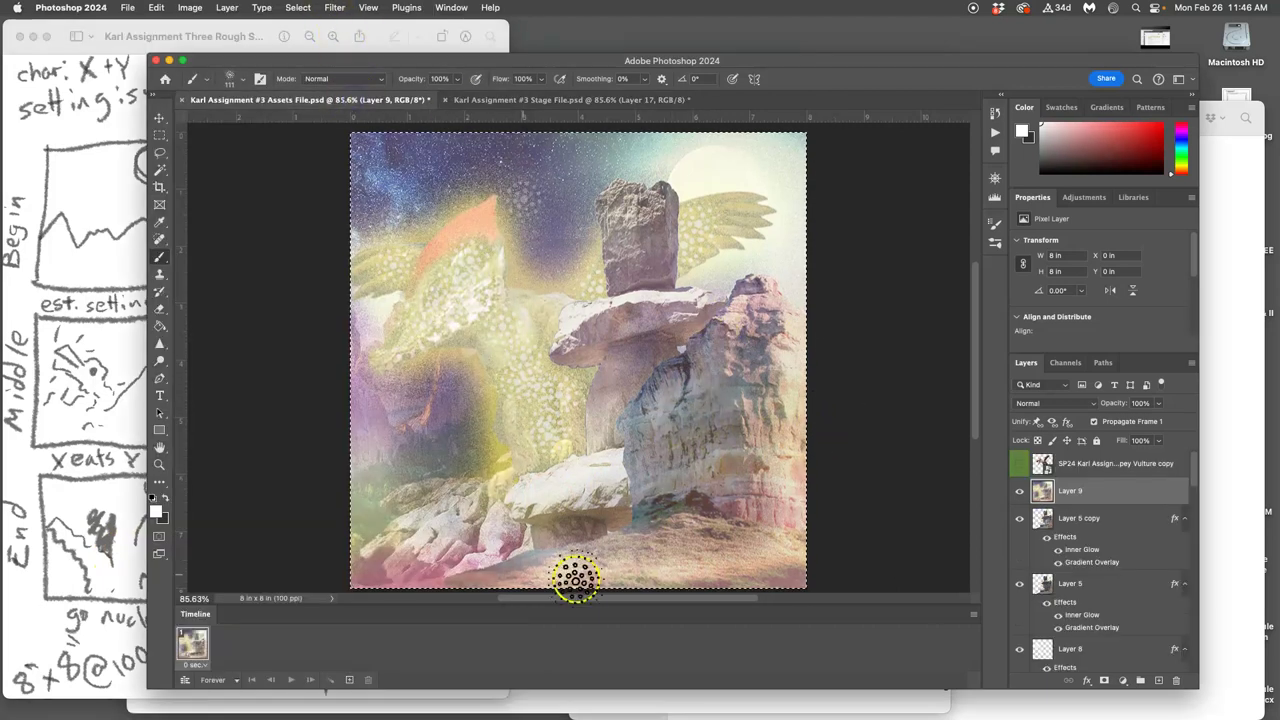
{"action": "key", "text": "super+d"}
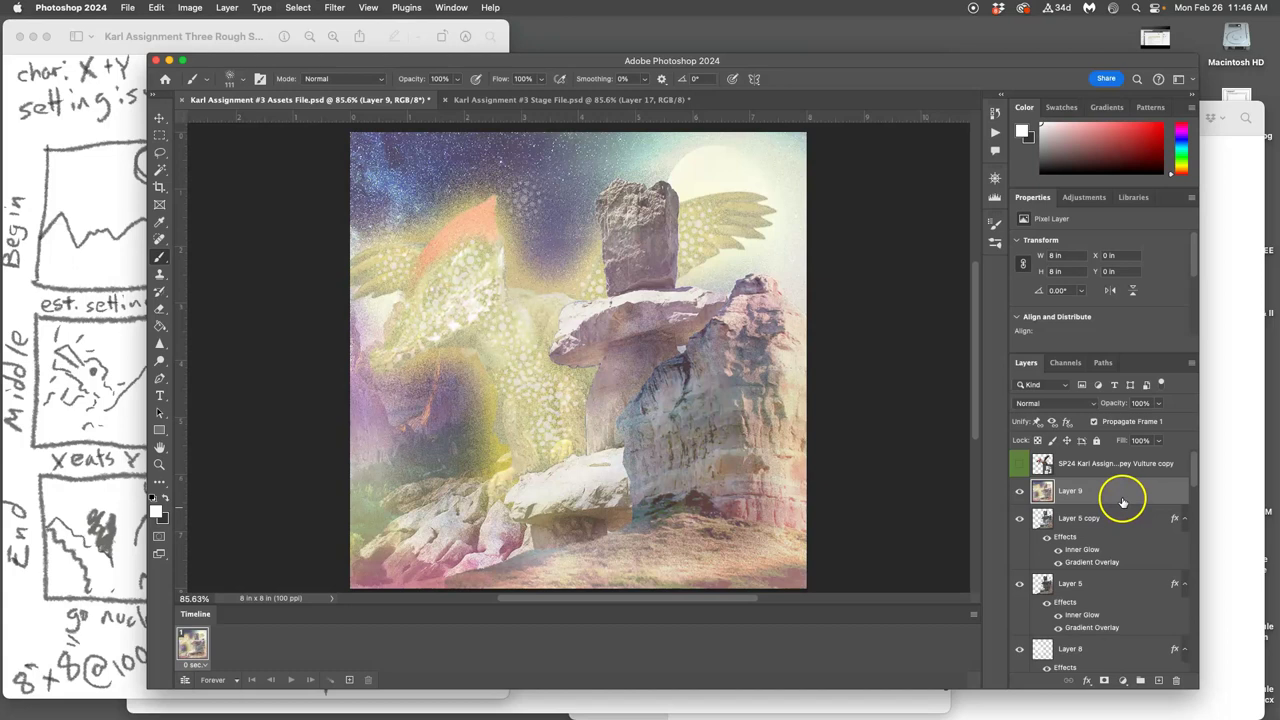
{"action": "key", "text": "BackSpace"}
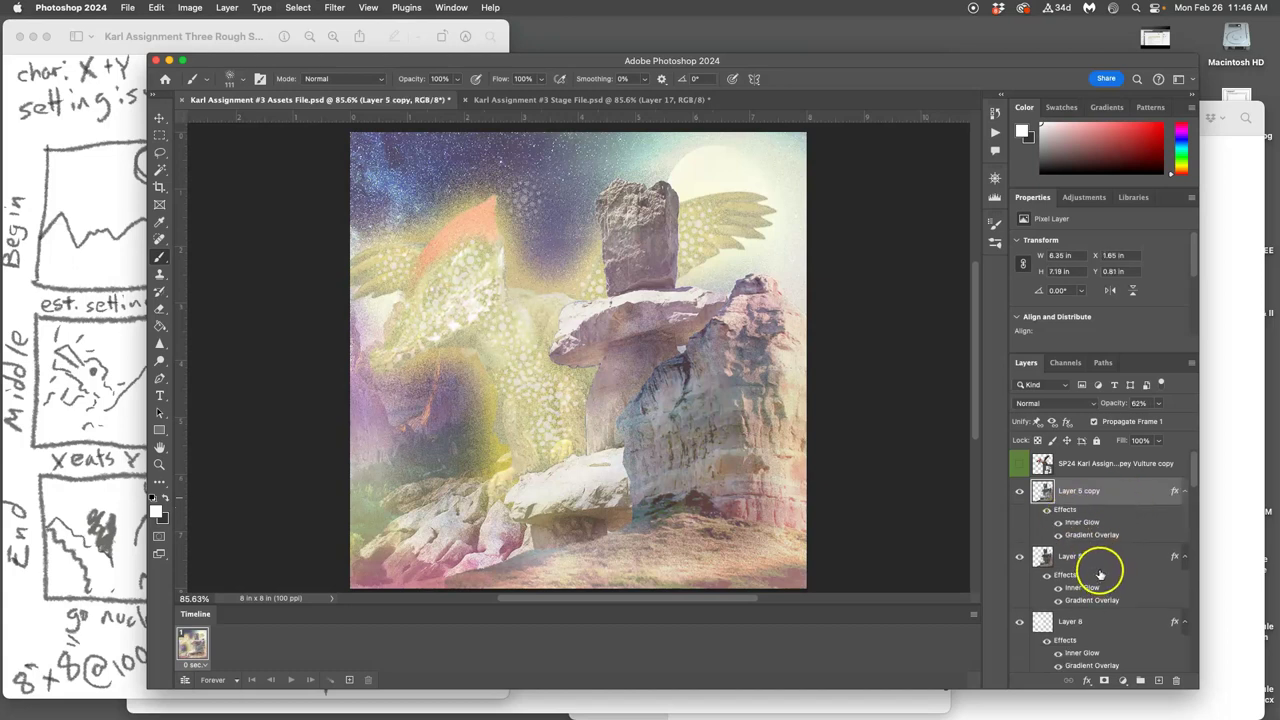
- Enable Stroke in Layer 5 copy's Layer Style: 7 px, white, about 60% opacity
{"action": "double_click", "coordinate": [1069, 511]}
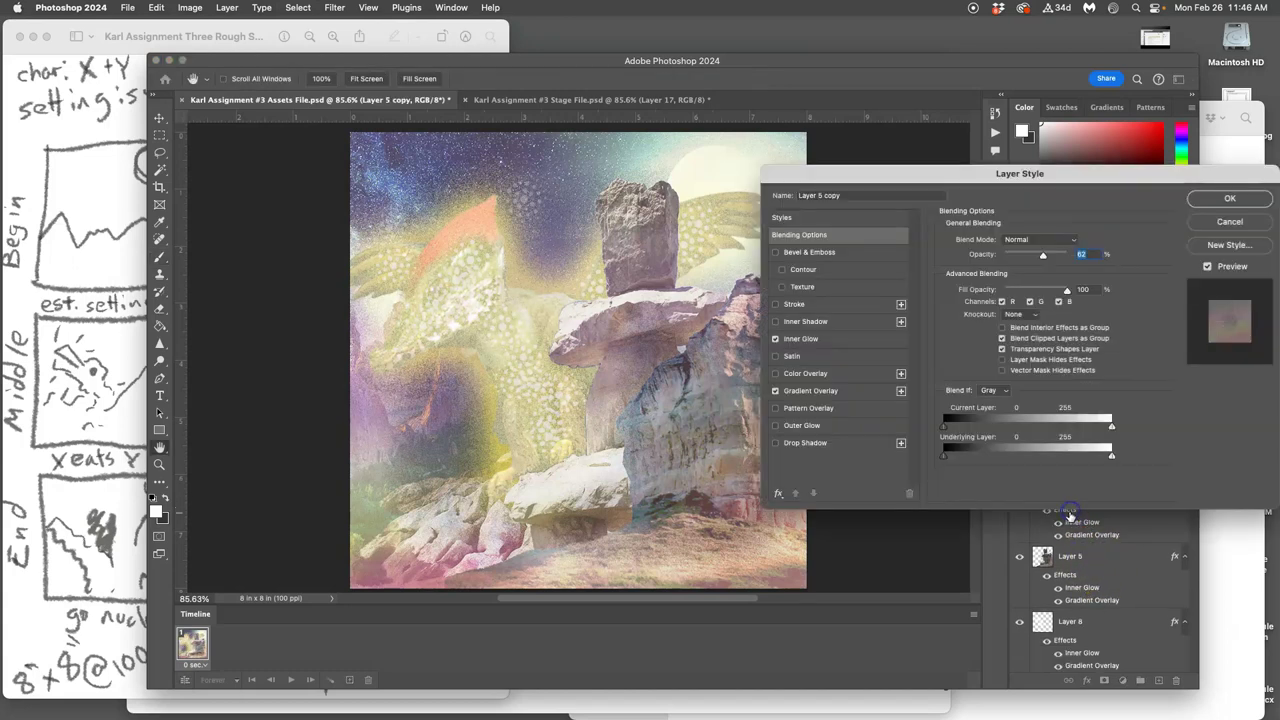
{"action": "left_click", "coordinate": [776, 305]}
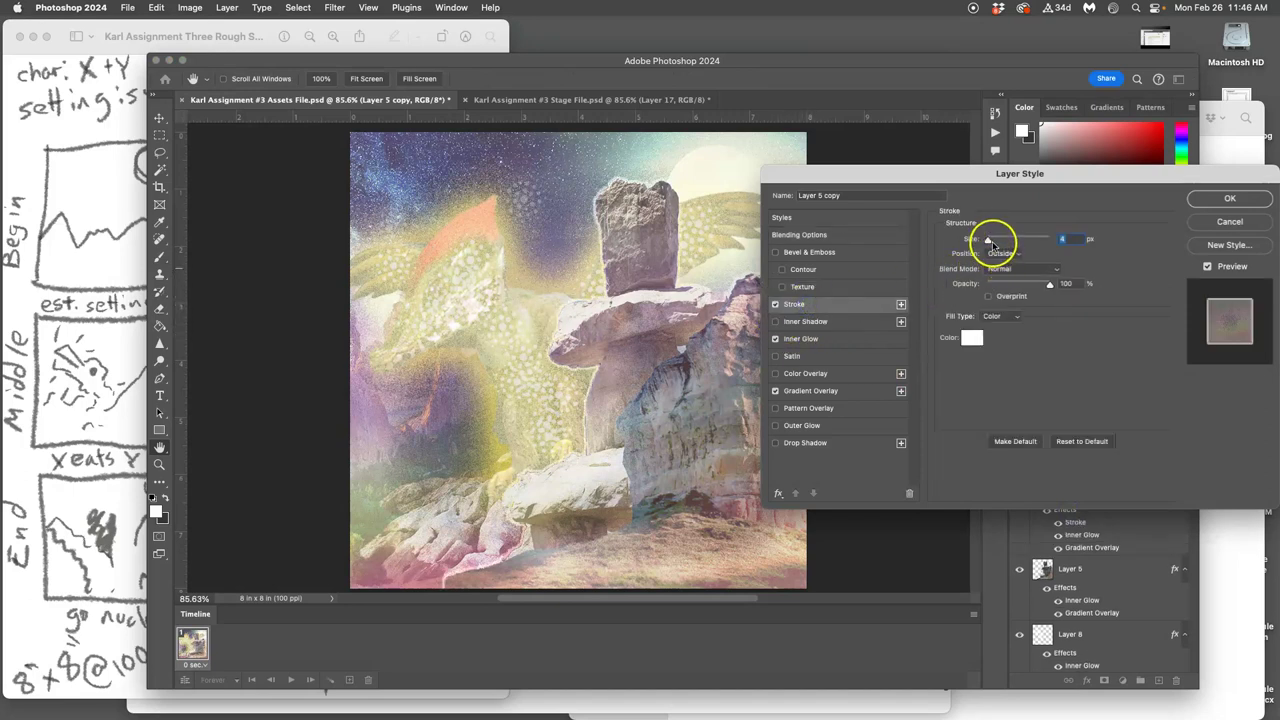
{"action": "left_click_drag", "start_coordinate": [988, 240], "coordinate": [990, 241]}
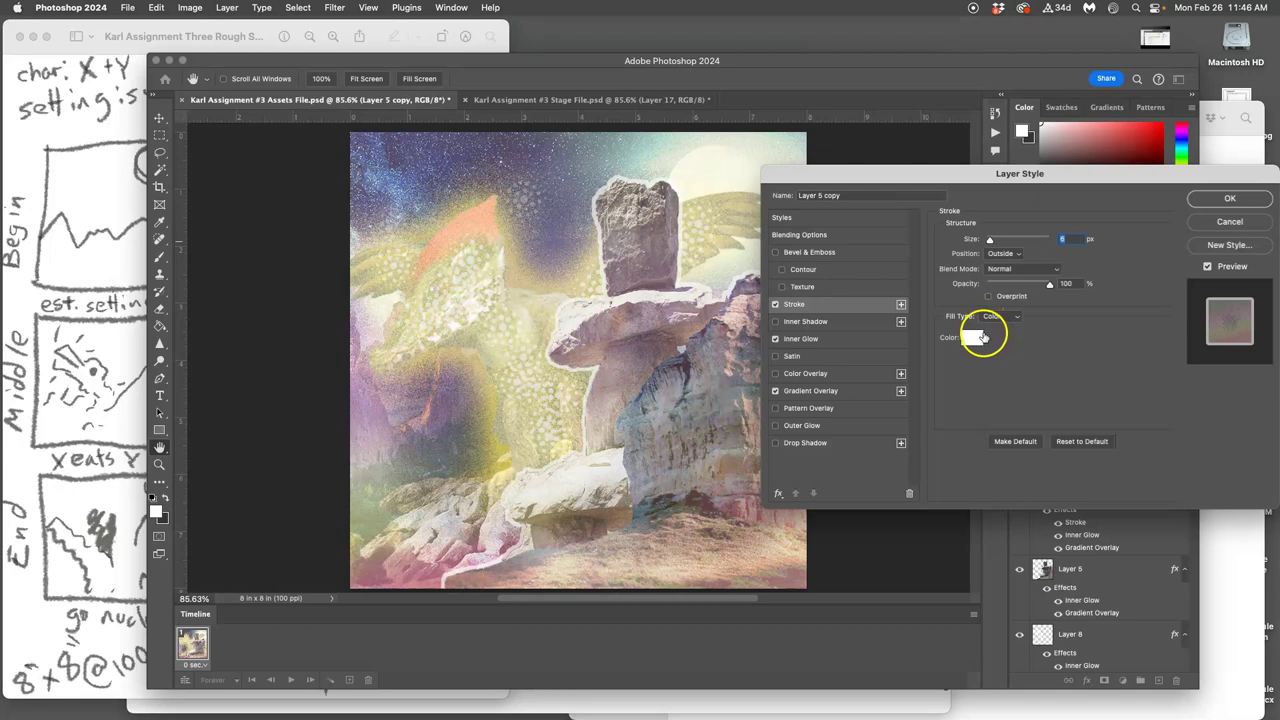
{"action": "left_click", "coordinate": [975, 337]}
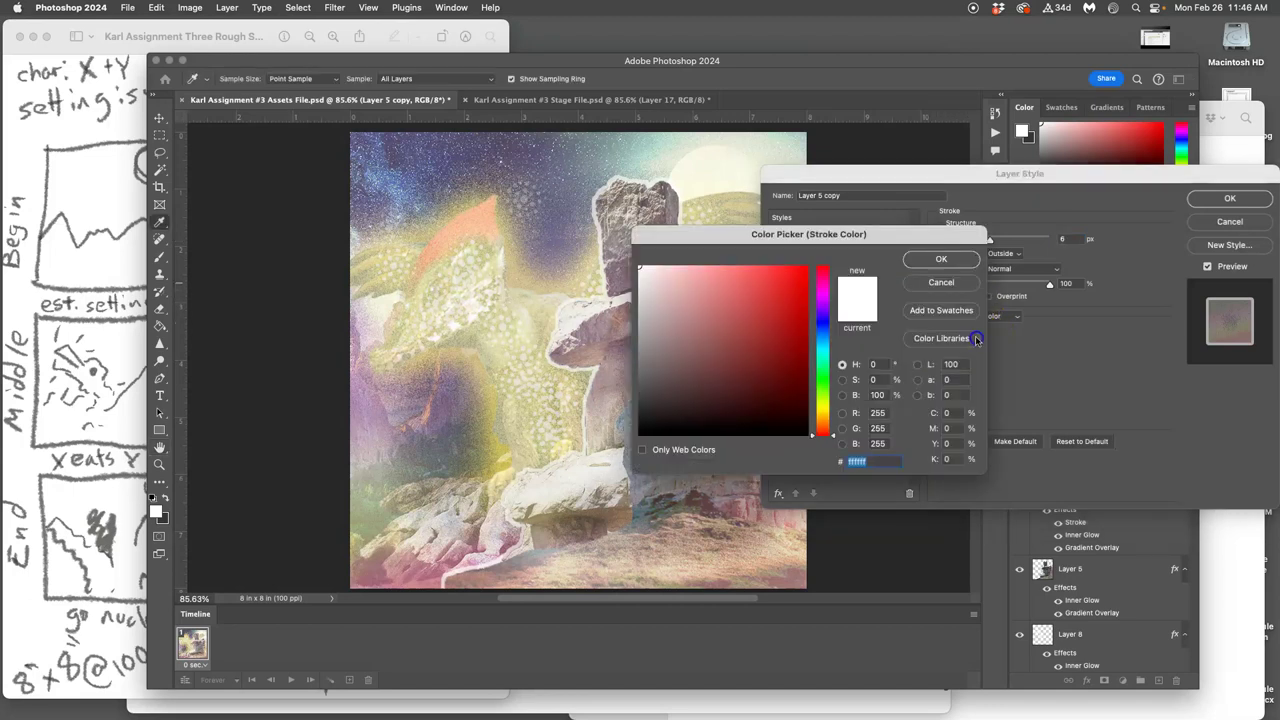
{"action": "left_click", "coordinate": [645, 432]}
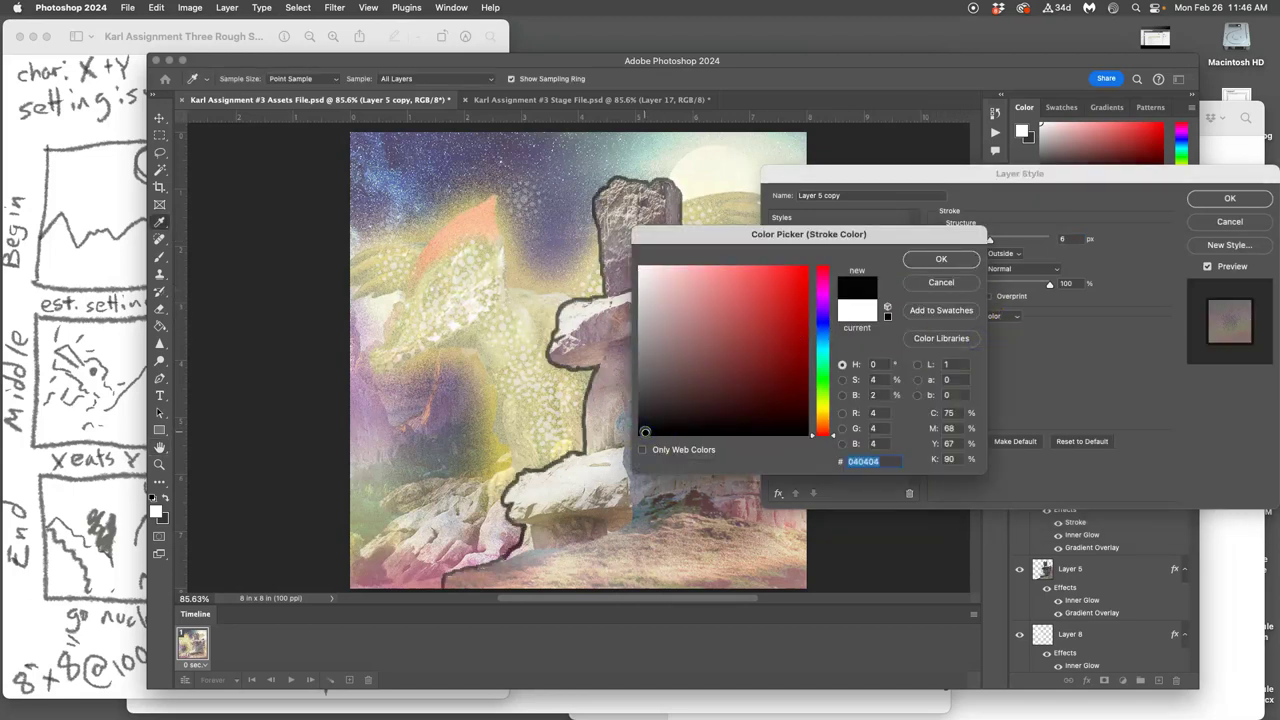
{"action": "left_click", "coordinate": [645, 270]}
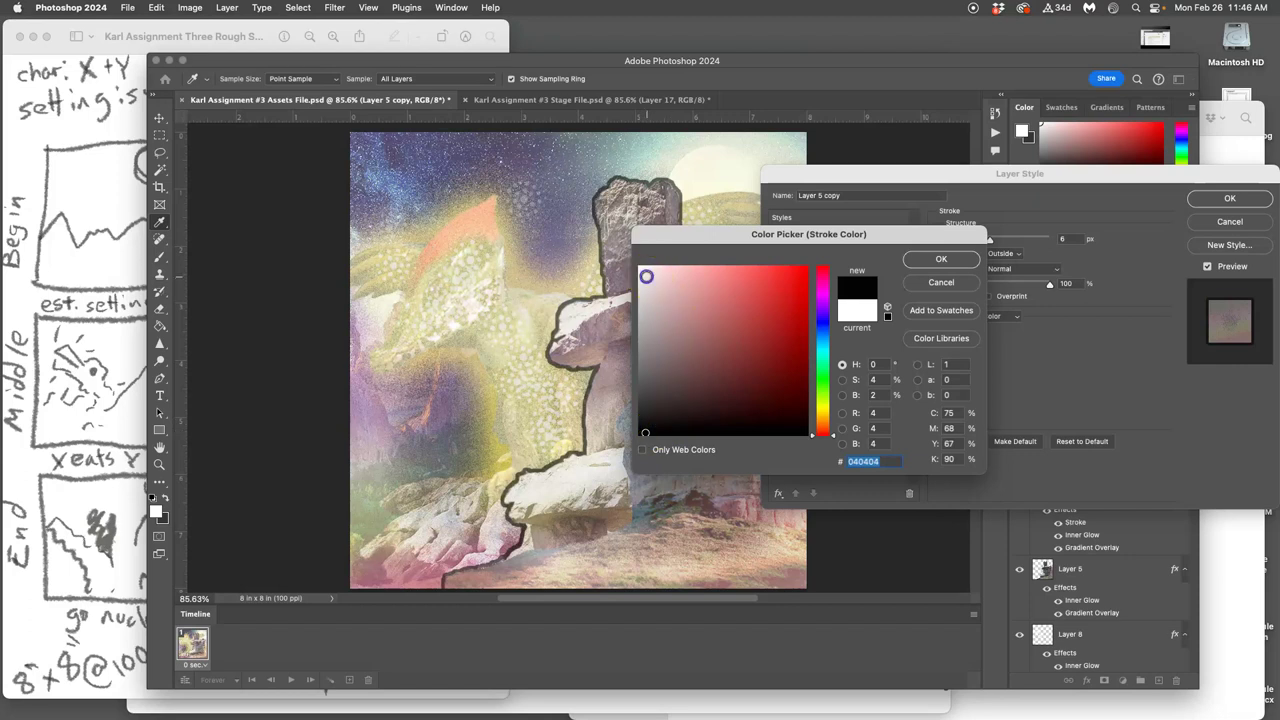
{"action": "left_click", "coordinate": [955, 258]}
{"action": "left_click", "coordinate": [1062, 284]}
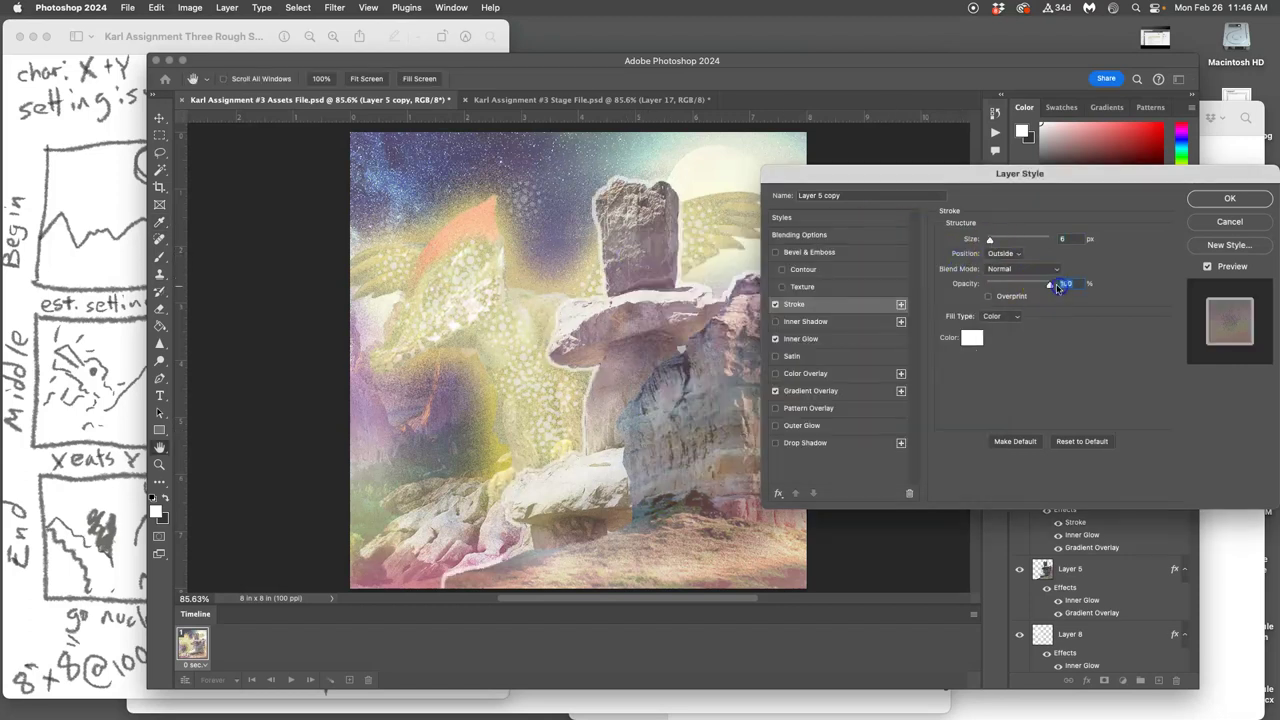
{"action": "left_click_drag", "start_coordinate": [990, 240], "coordinate": [992, 242]}
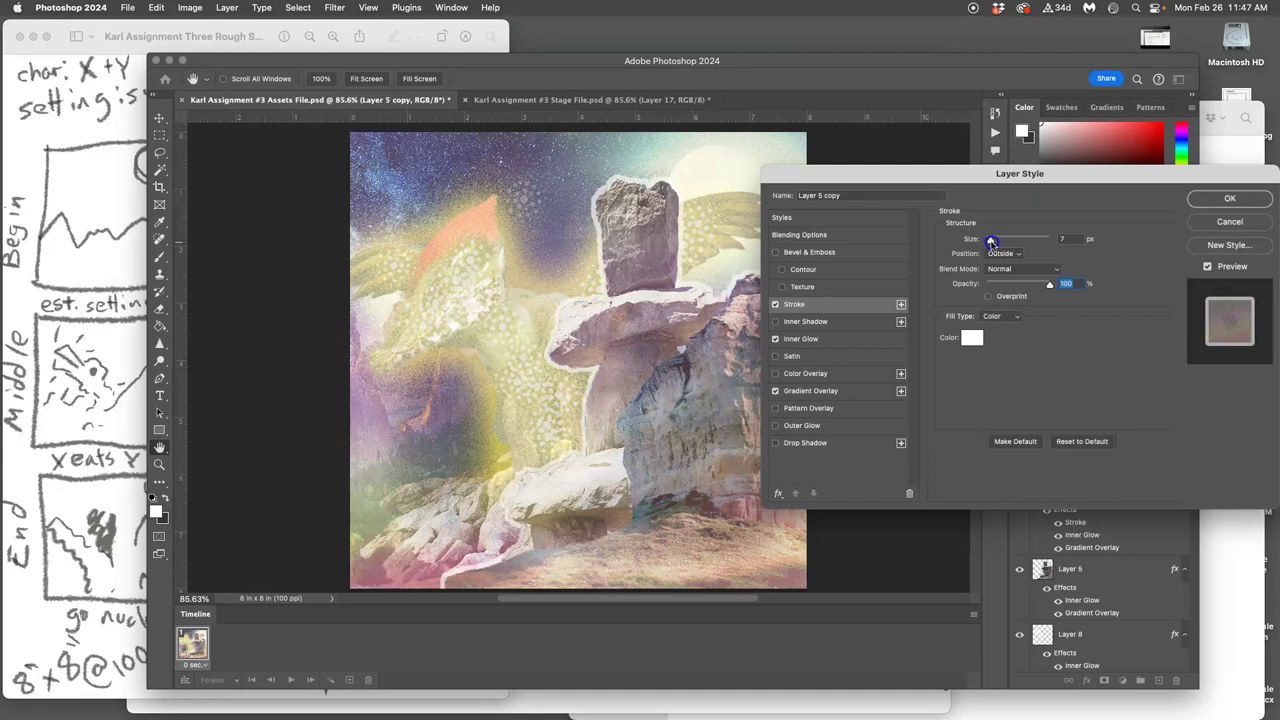
{"action": "left_click_drag", "start_coordinate": [1049, 284], "coordinate": [1037, 286]}
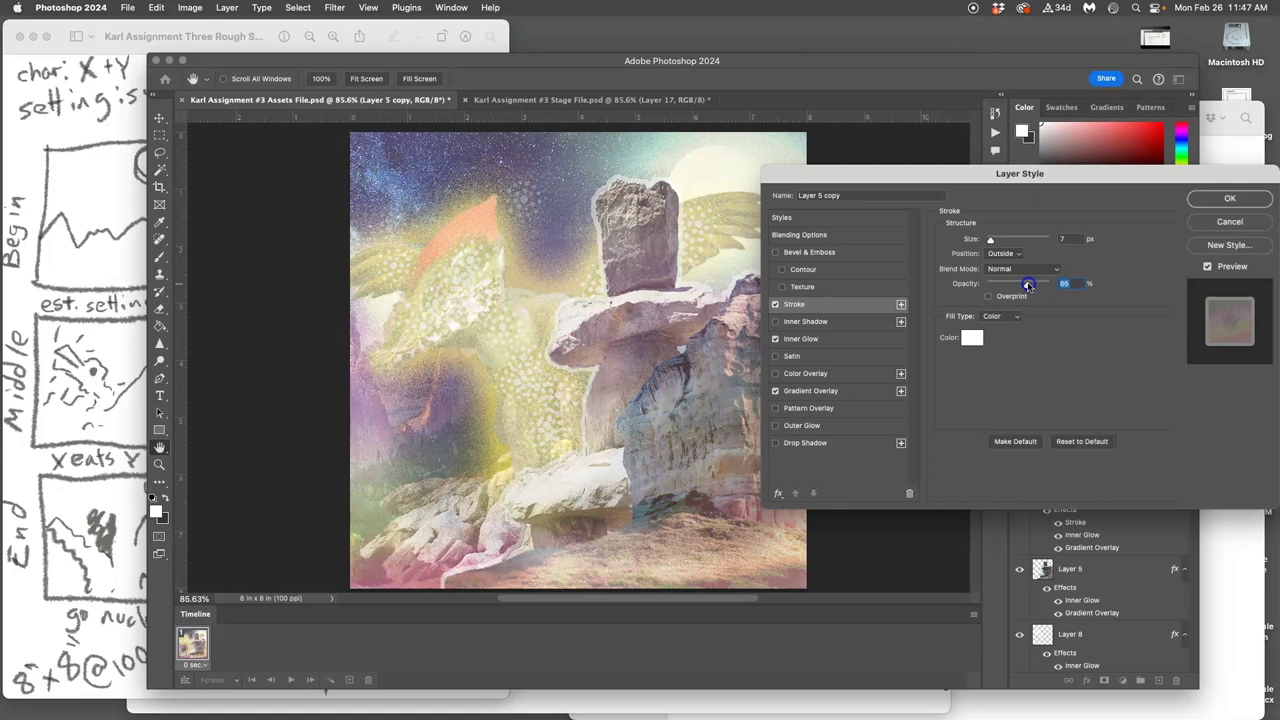
{"action": "left_click_drag", "start_coordinate": [1026, 287], "coordinate": [1018, 287]}
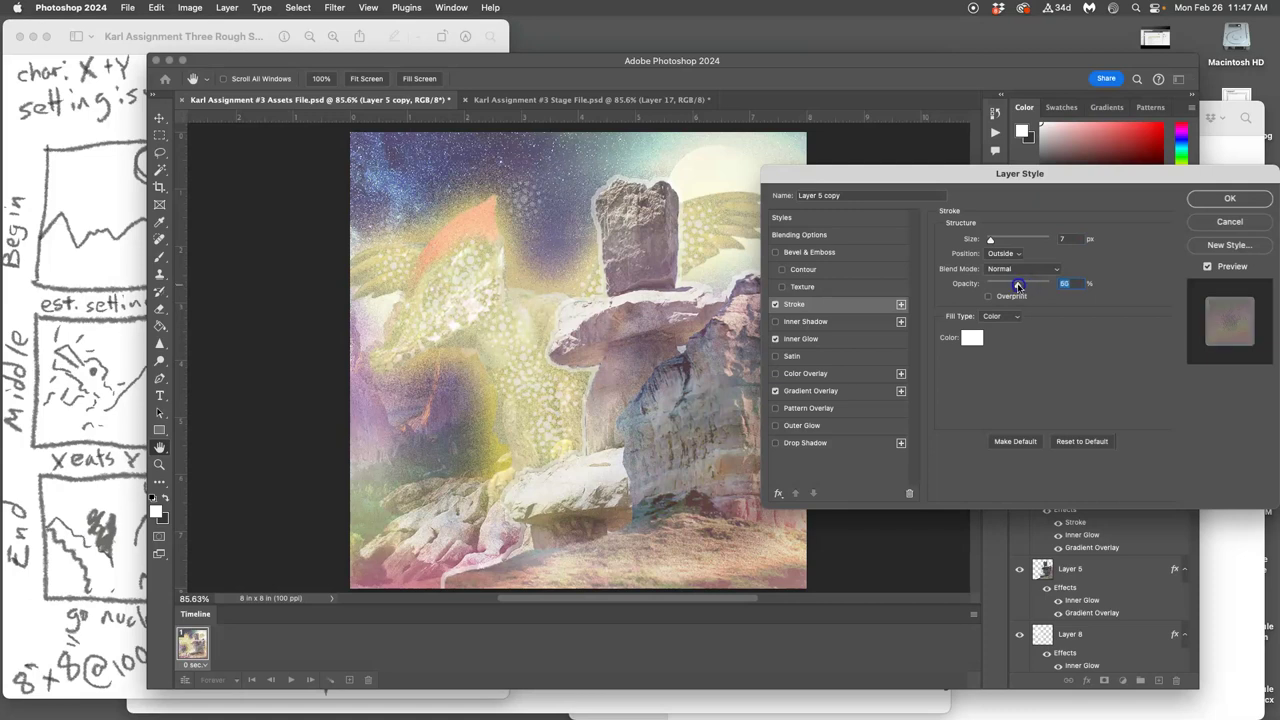
{"action": "left_click", "coordinate": [1220, 199]}
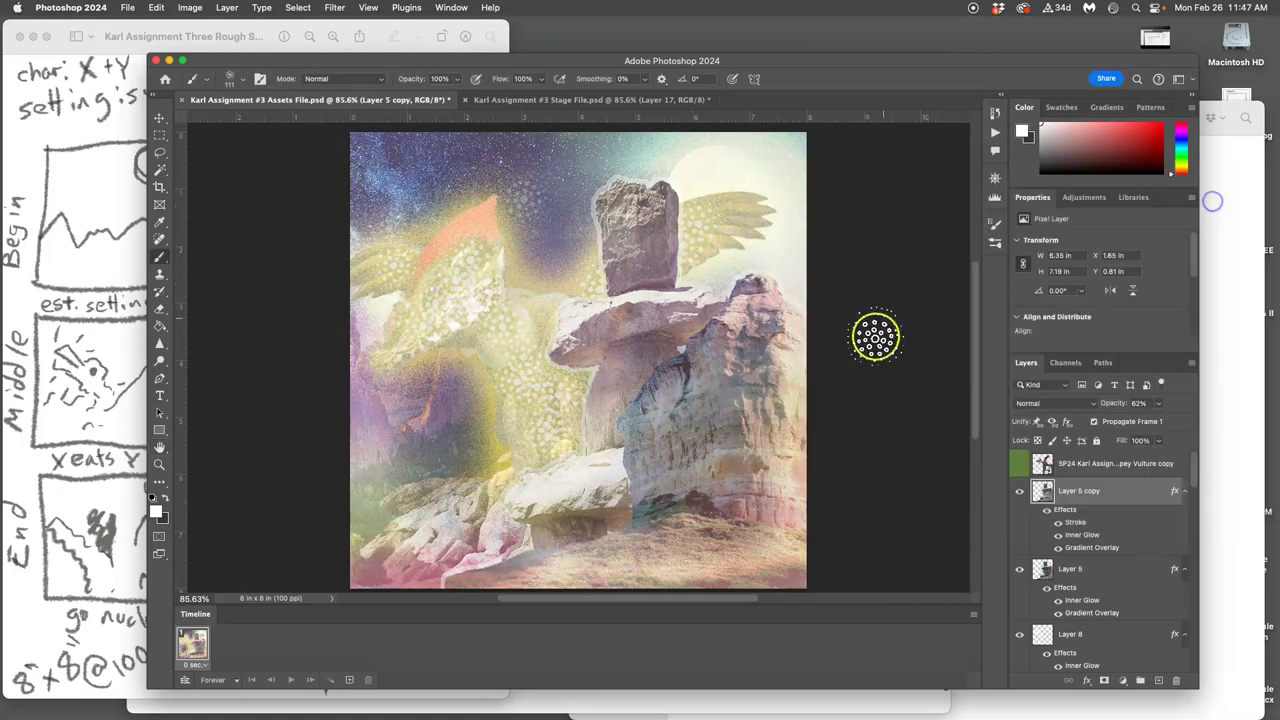
- Lasso a shard along the central rock face on Layer 5 copy and cut it onto Layer 10
{"action": "left_click", "coordinate": [159, 152]}
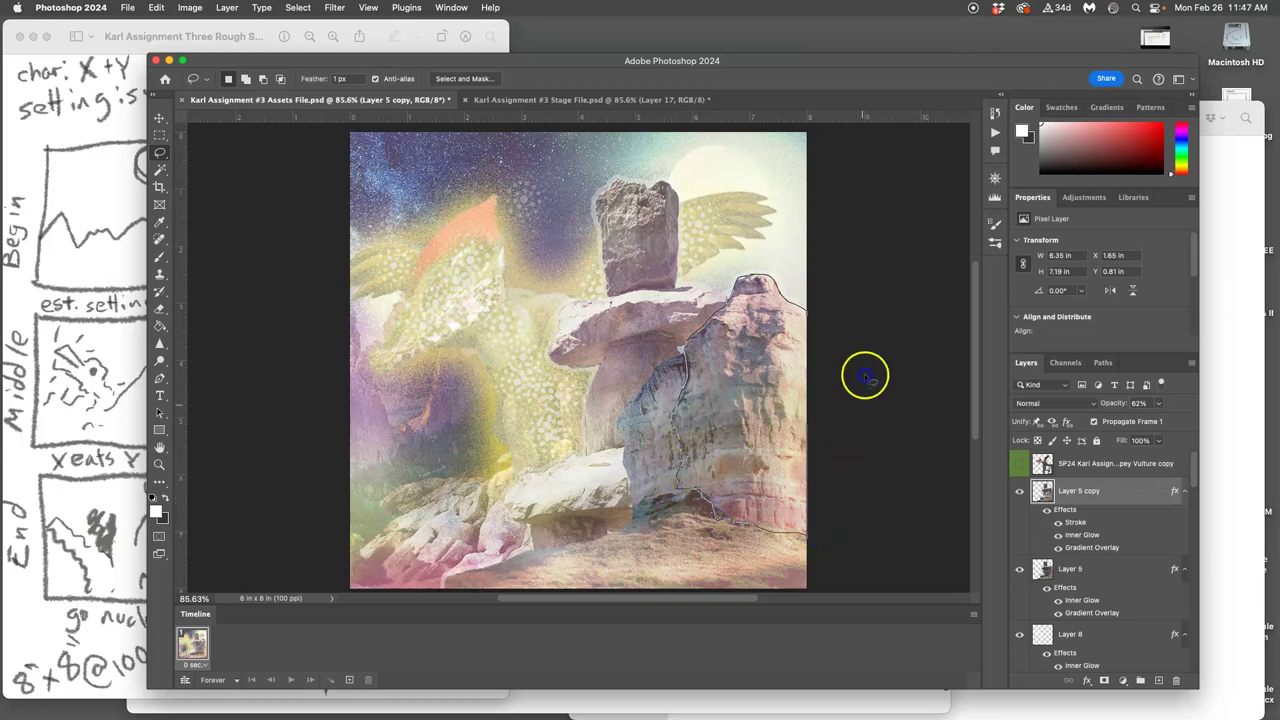
{"action": "left_click_drag", "start_coordinate": [865, 376], "coordinate": [866, 377]}
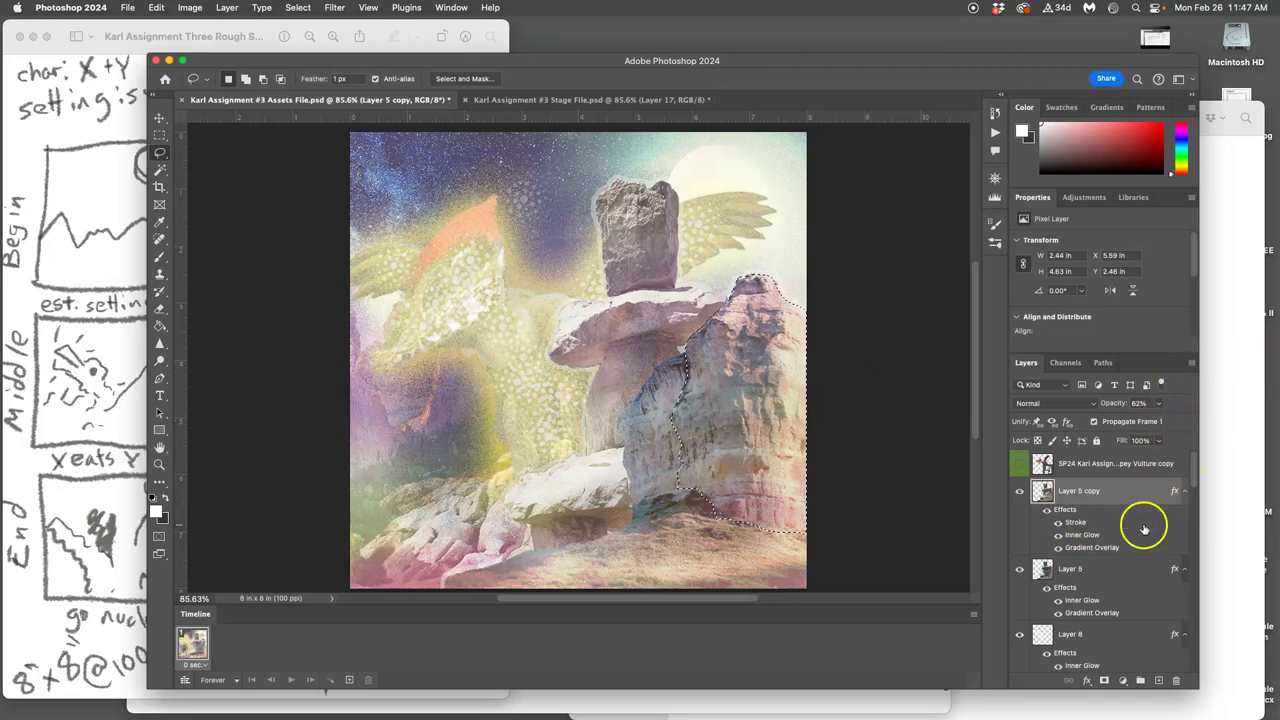
{"action": "left_click", "coordinate": [1158, 403]}
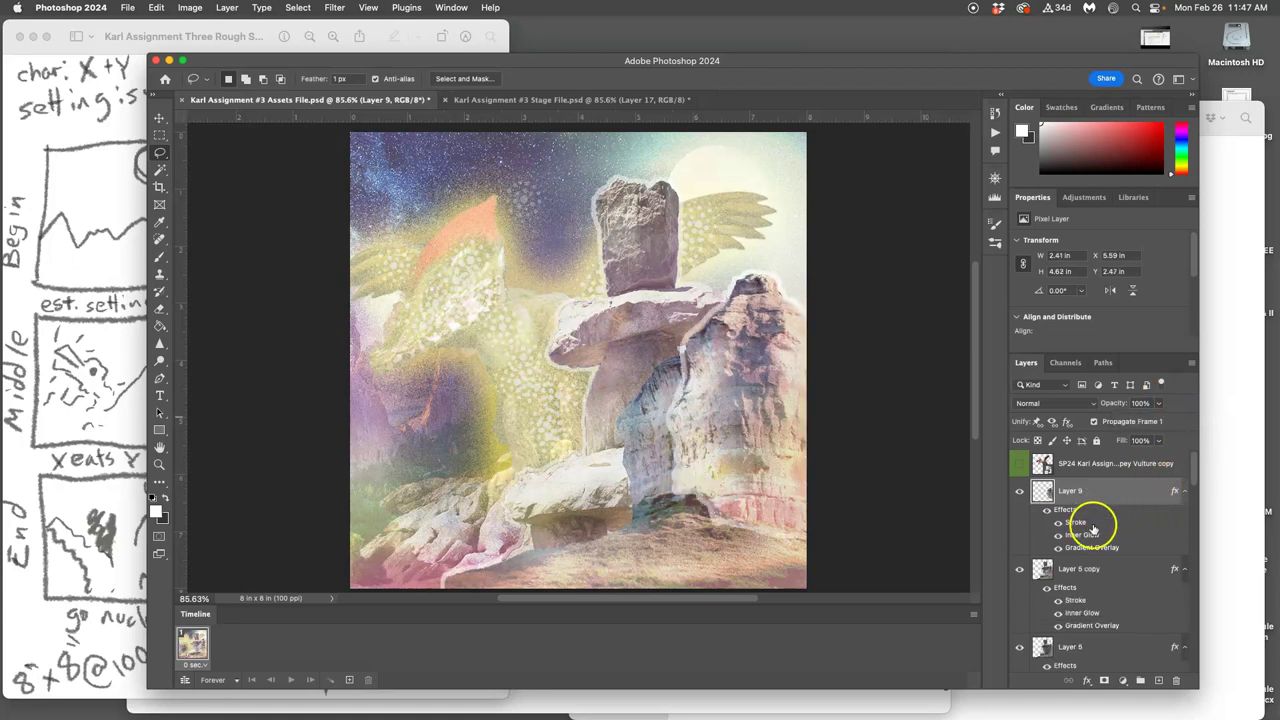
{"action": "left_click", "coordinate": [1075, 569]}
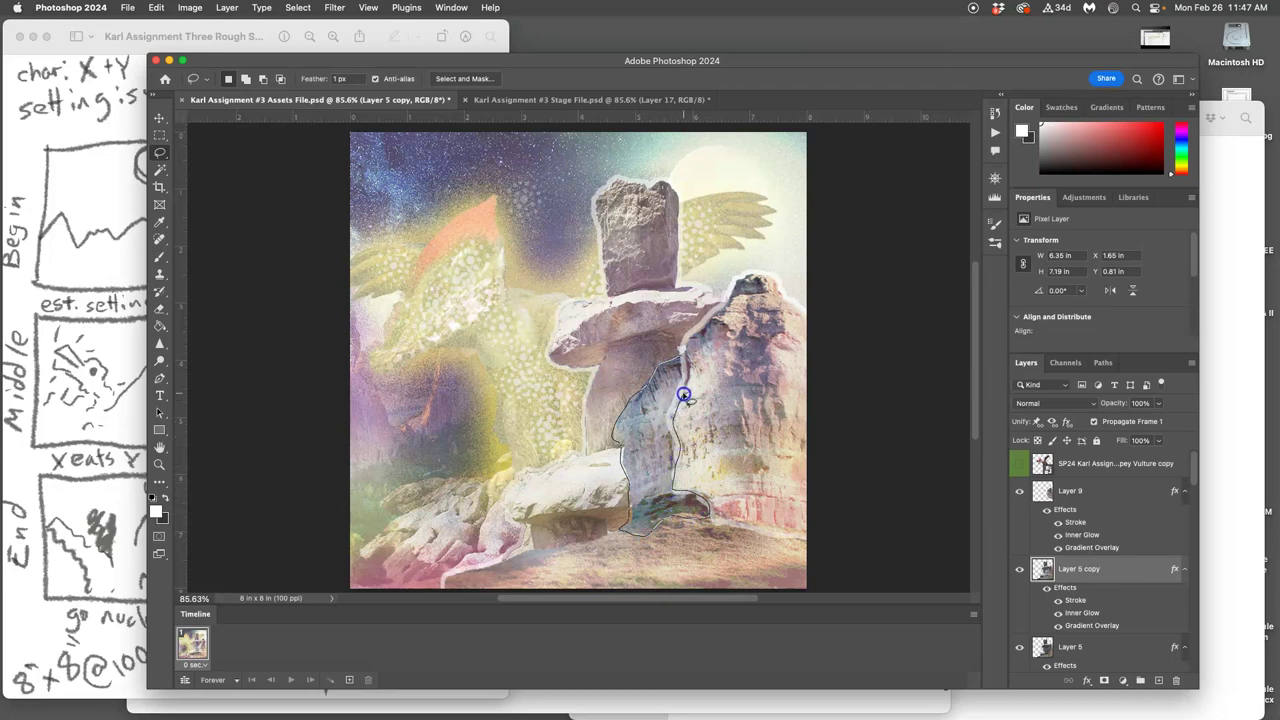
{"action": "left_click_drag", "start_coordinate": [687, 357], "coordinate": [686, 360]}
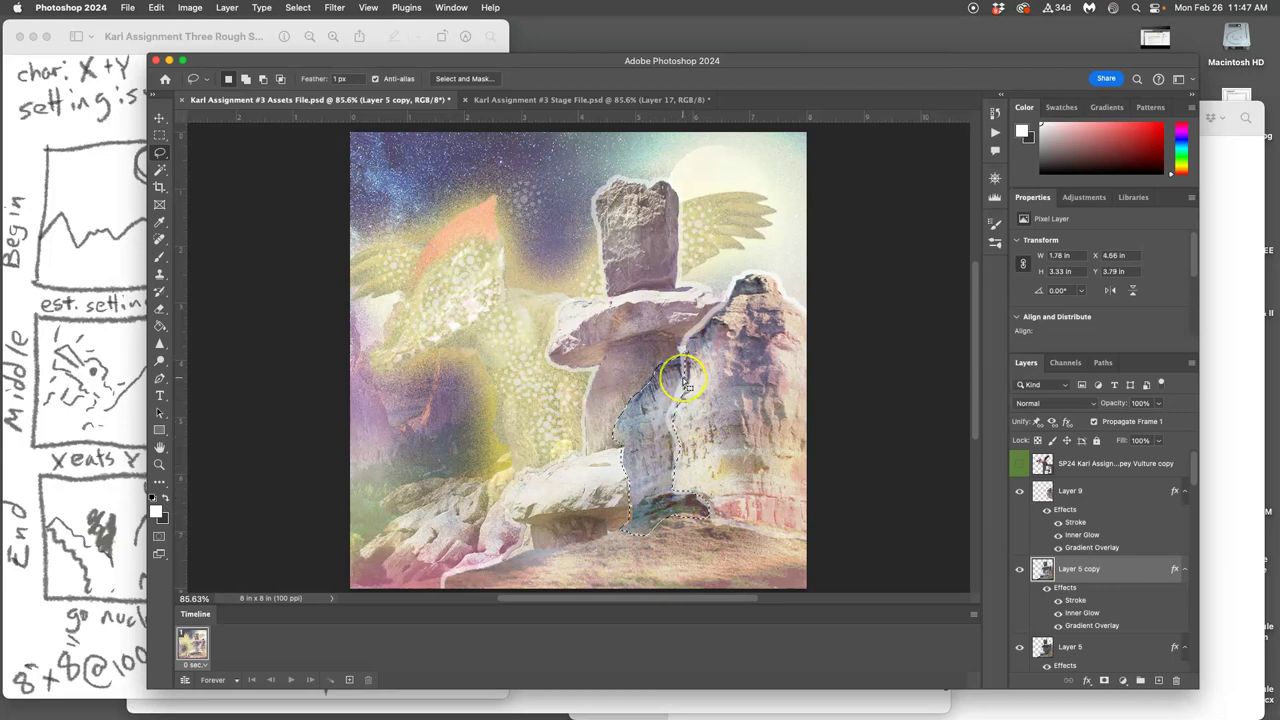
{"action": "key", "text": "super+j"}
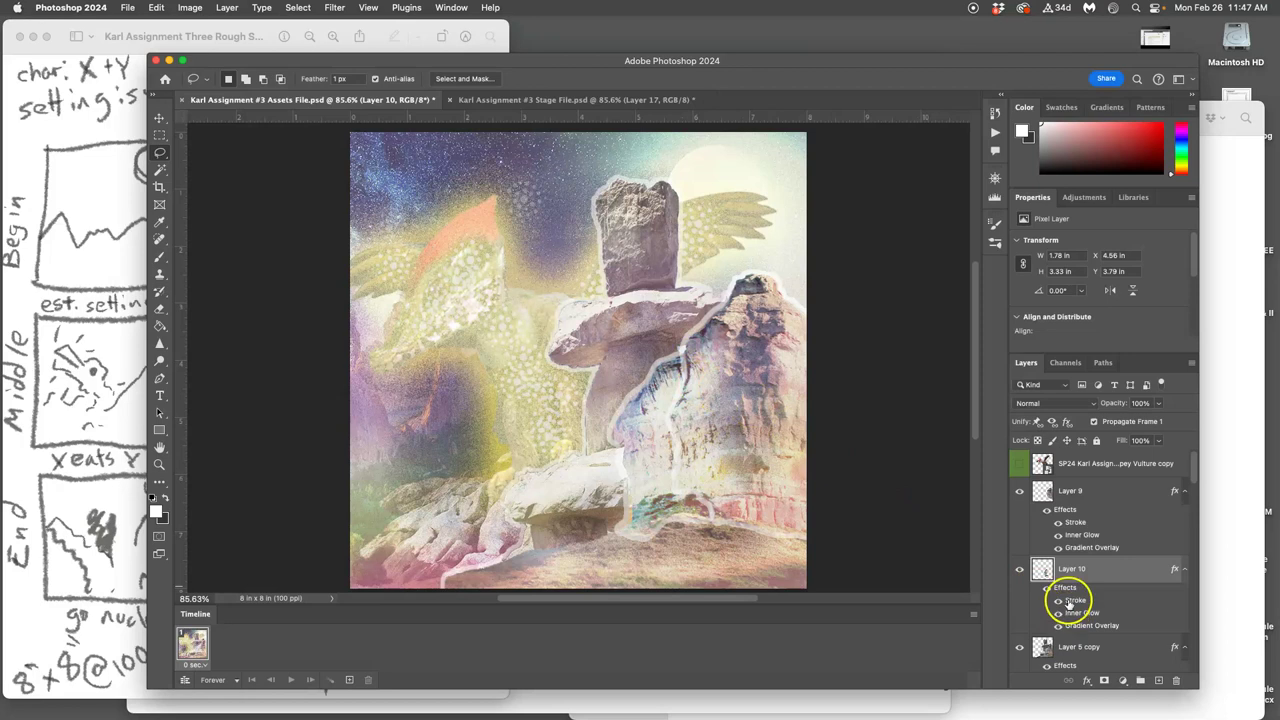
- Cut the flat rock and lower-right ground shards from Layer 5 copy onto Layers 11 and 12
{"action": "left_click", "coordinate": [1067, 645]}
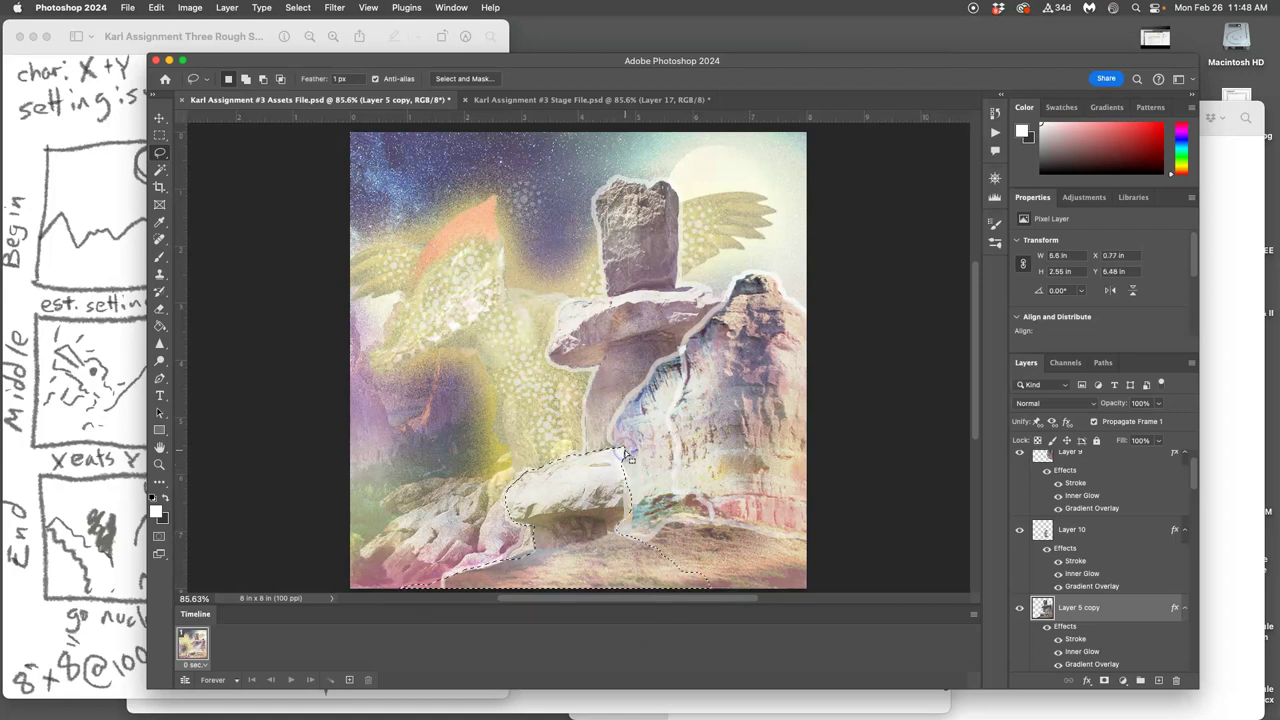
{"action": "key", "text": "cmd+j"}
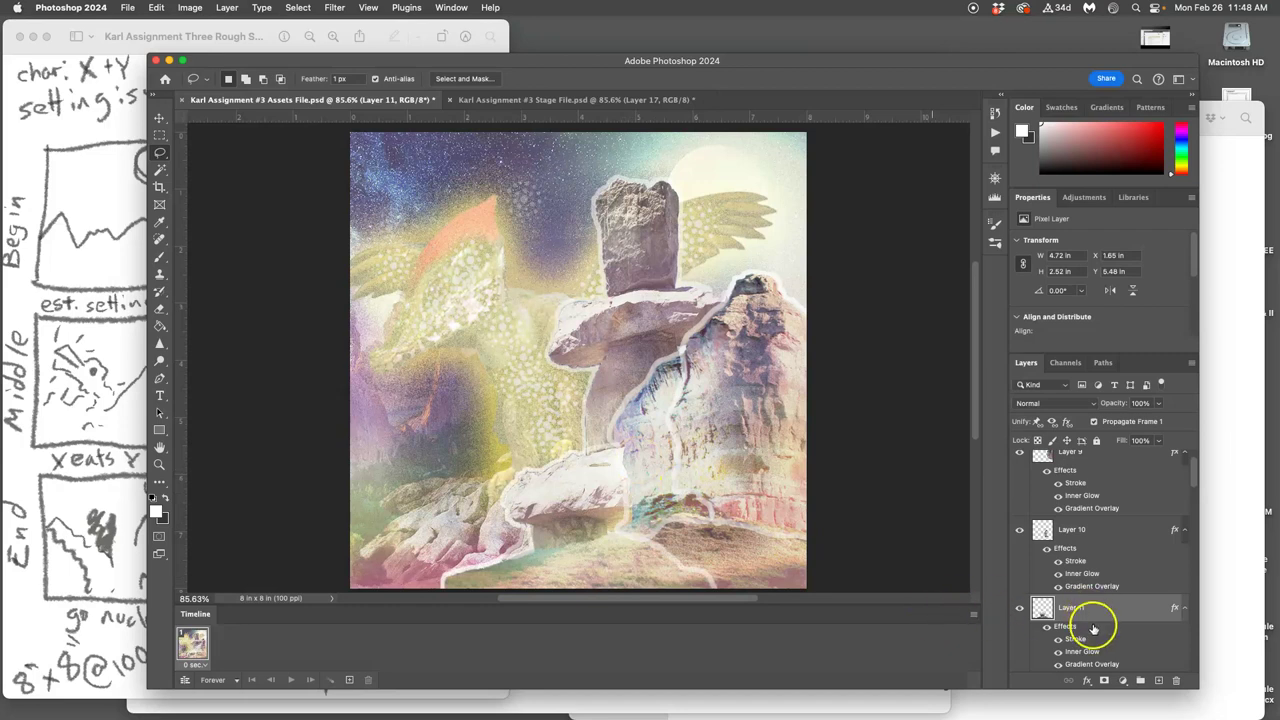
{"action": "scroll", "coordinate": [1094, 614], "scroll_direction": "down", "scroll_amount": 3}
{"action": "left_click", "coordinate": [1081, 572]}
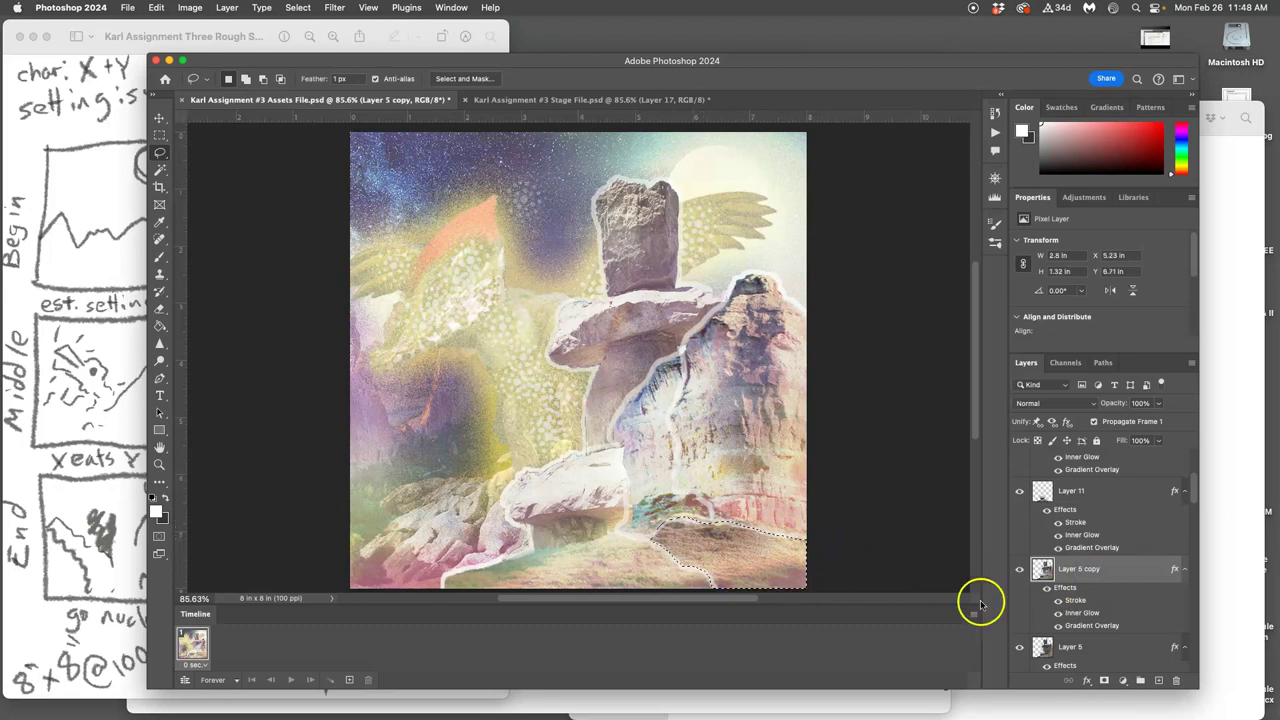
{"action": "key", "text": "cmd+j"}
- Lasso the lower-left fog hills and cut them from fog-240075 copy onto Layer 13
{"action": "left_click", "coordinate": [1080, 645]}
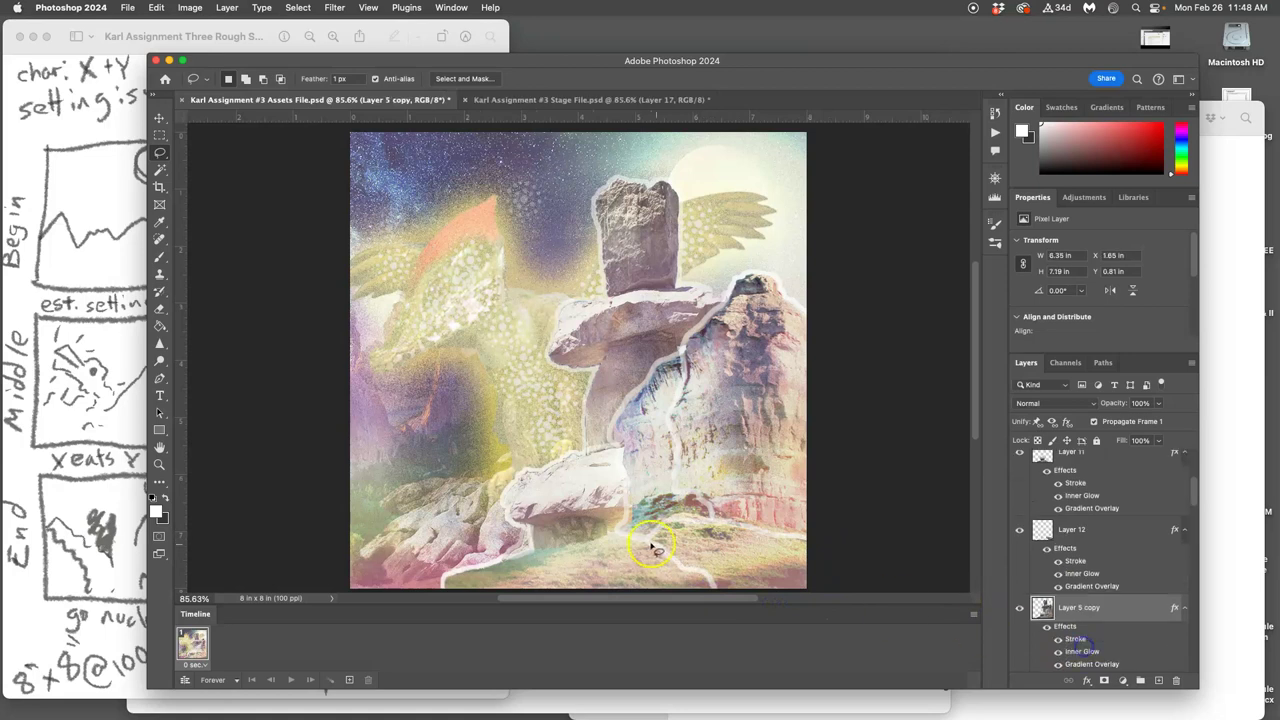
{"action": "left_click_drag", "start_coordinate": [492, 557], "coordinate": [441, 582]}
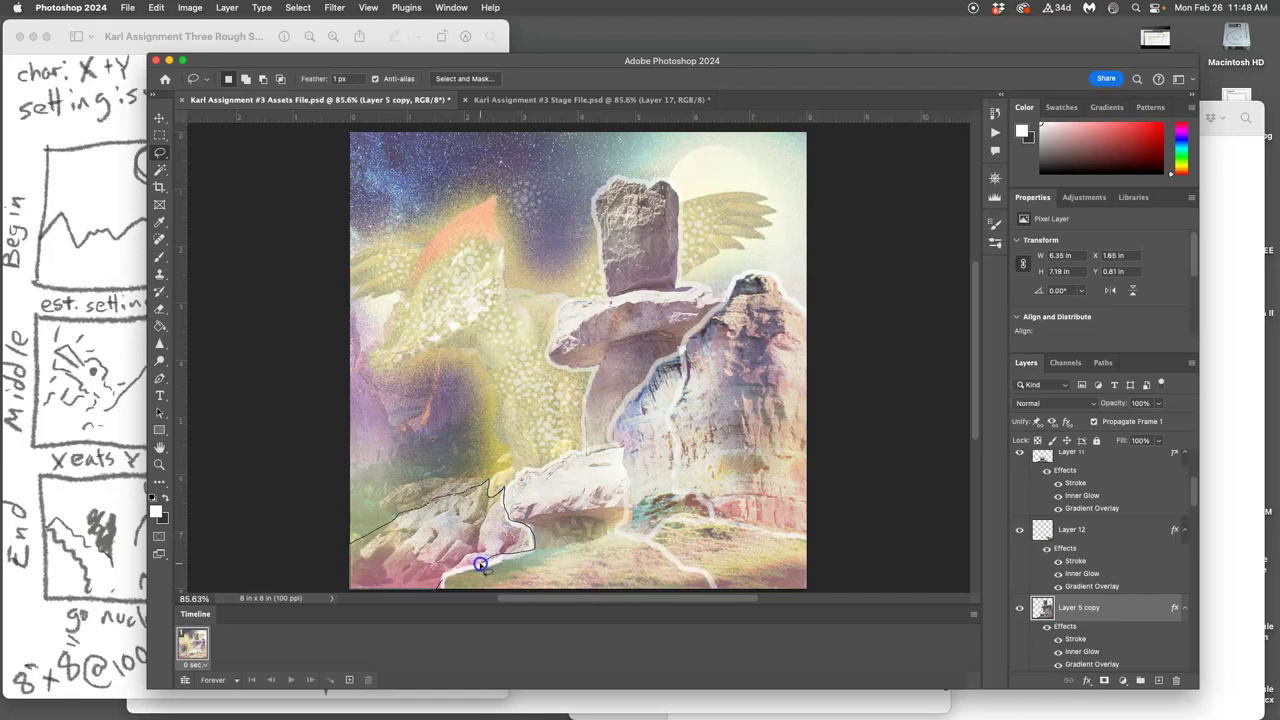
{"action": "left_click_drag", "start_coordinate": [443, 580], "coordinate": [445, 597]}
{"action": "key", "text": "super+j"}
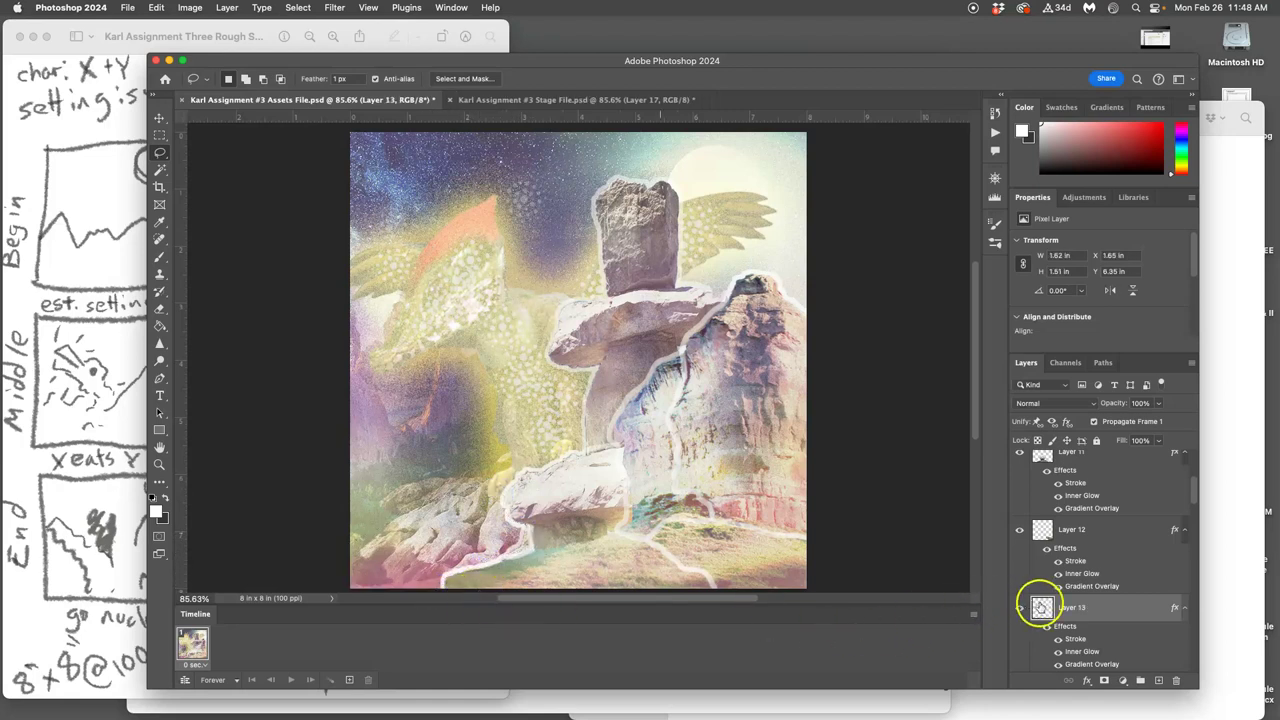
{"action": "key", "text": "super+z"}
{"action": "scroll", "coordinate": [1073, 600], "scroll_direction": "down", "scroll_amount": 5}
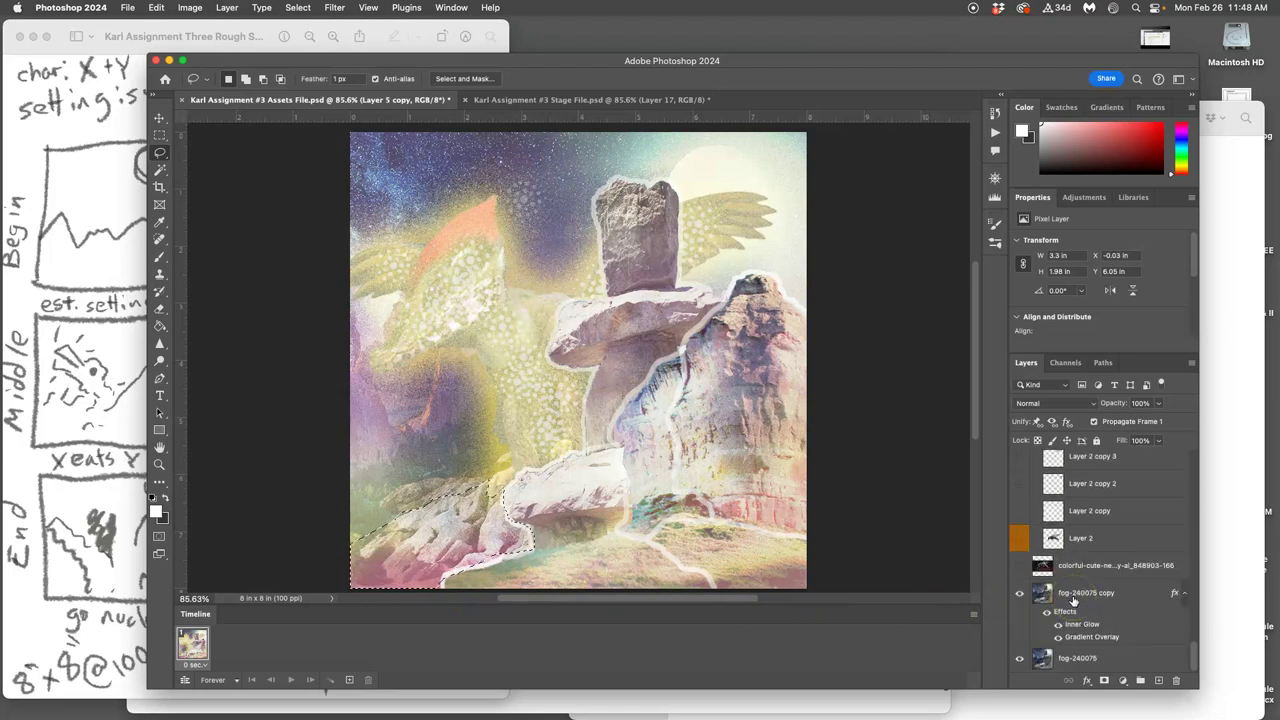
{"action": "left_click", "coordinate": [1068, 592]}
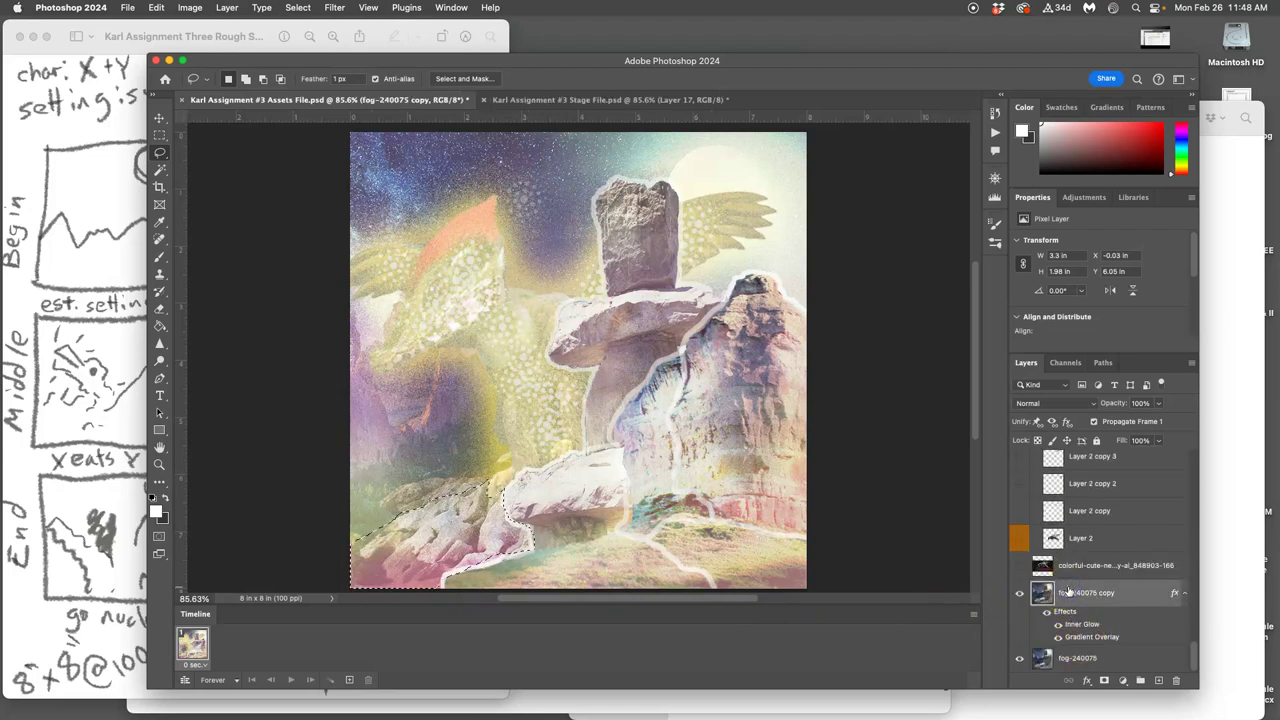
{"action": "key", "text": "super+j"}
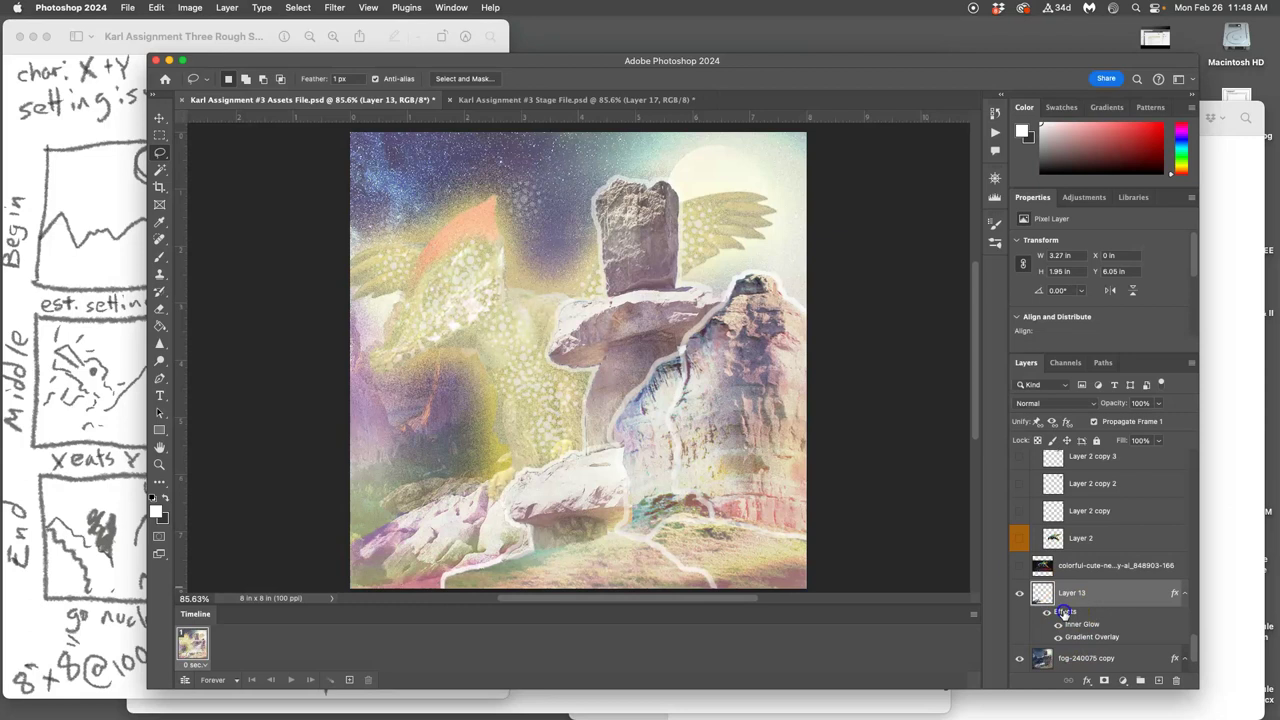
- Add a white Stroke to Layer 13 and reselect the fog-240075 copy layer
{"action": "double_click", "coordinate": [1073, 600]}
{"action": "left_click", "coordinate": [775, 305]}
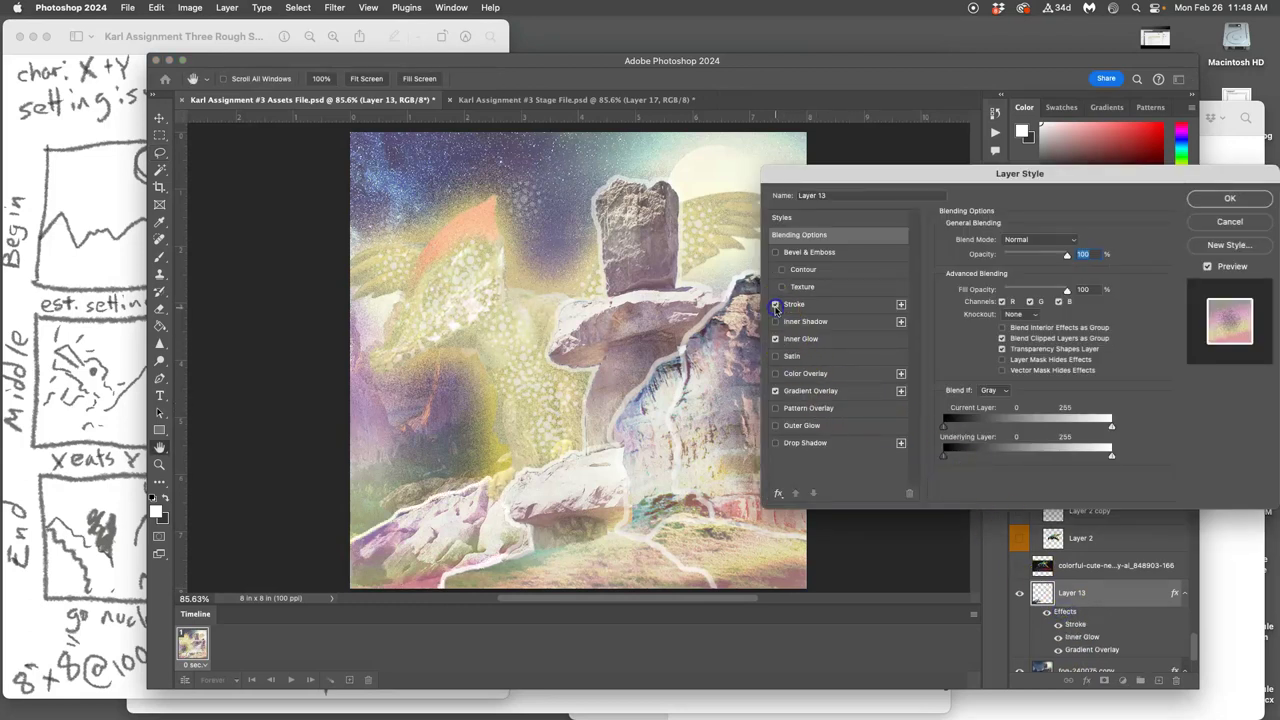
{"action": "left_click", "coordinate": [1217, 200]}
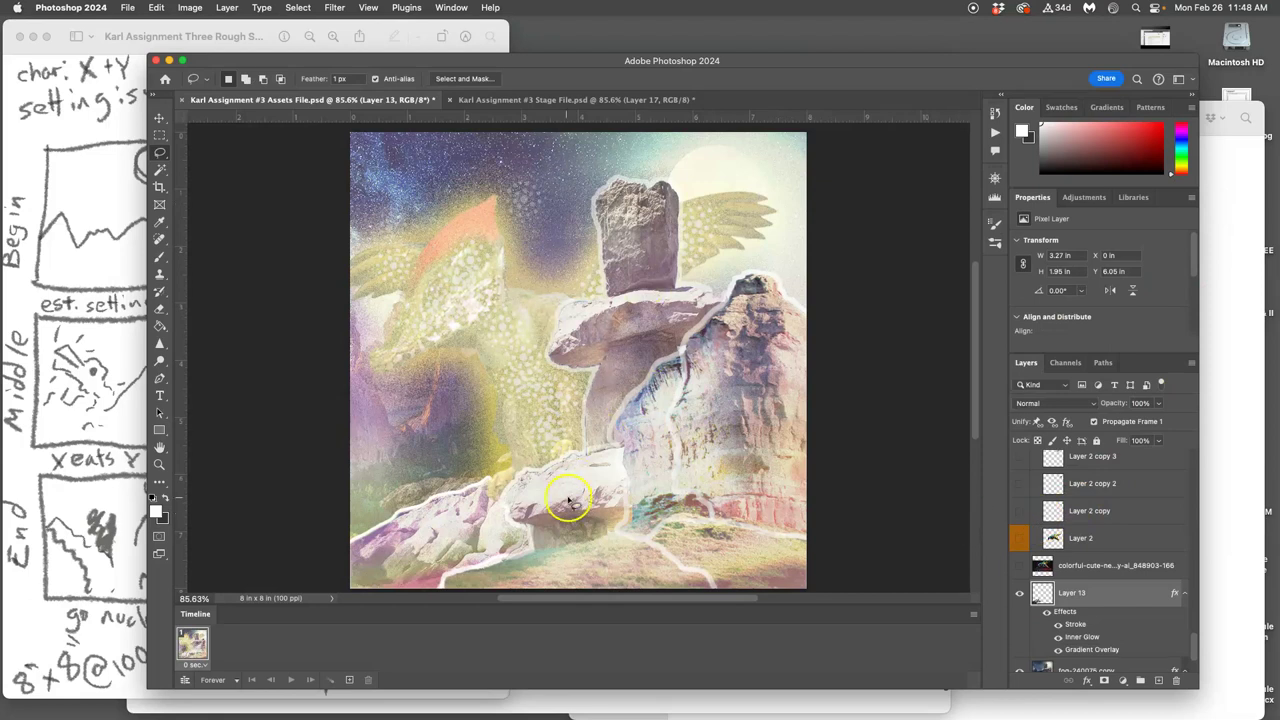
{"action": "left_click", "coordinate": [1075, 668]}
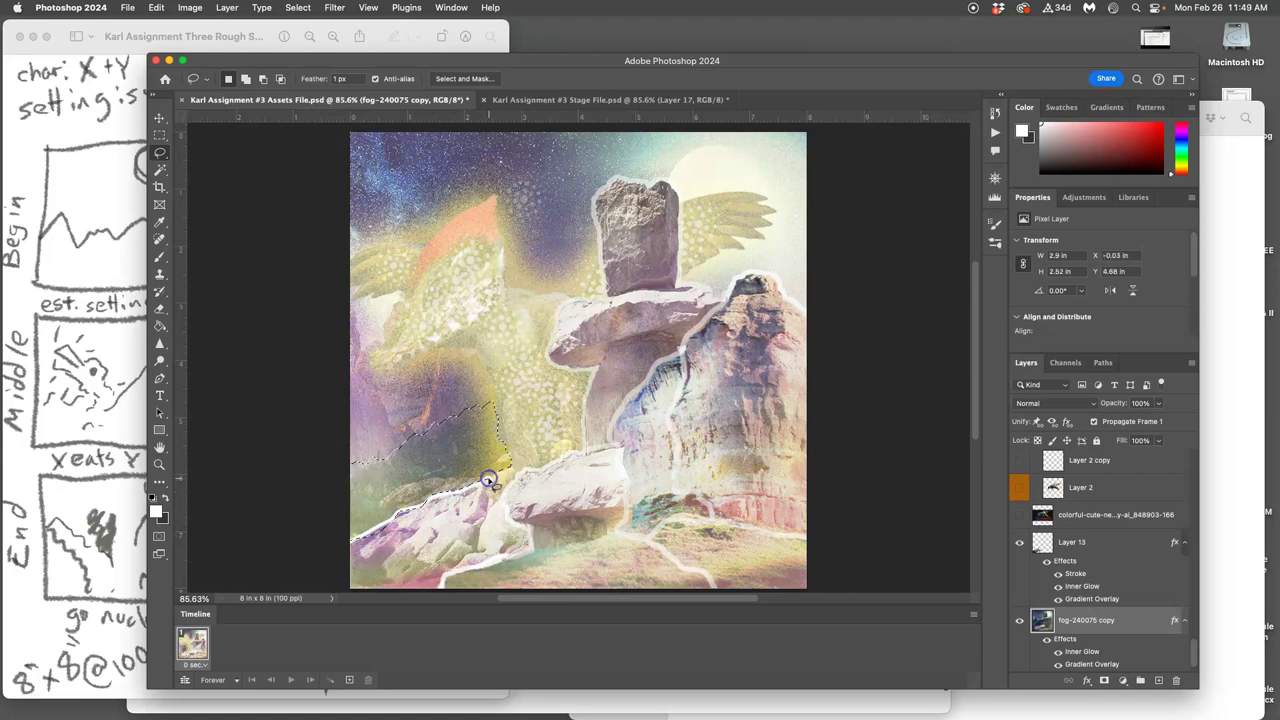
- Cut the left-middle fog shard onto Layer 14 and give it a white stroke
{"action": "key", "text": "super+j"}
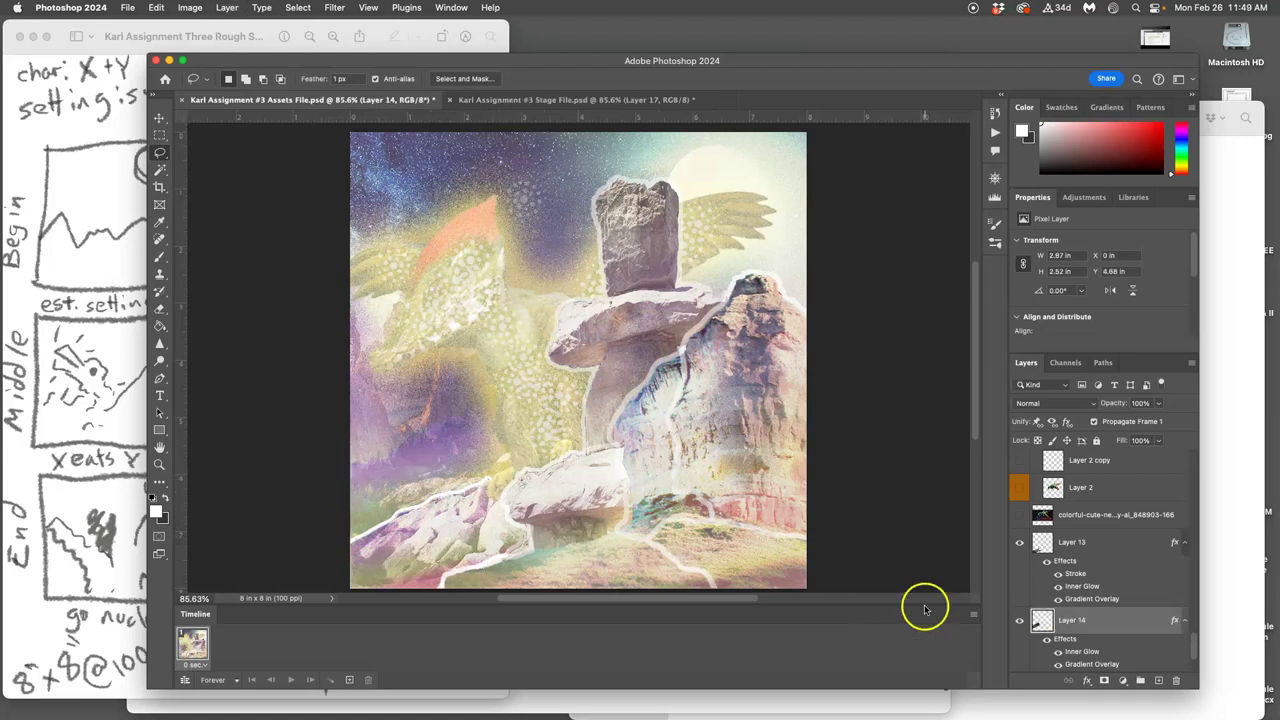
{"action": "double_click", "coordinate": [1068, 640]}
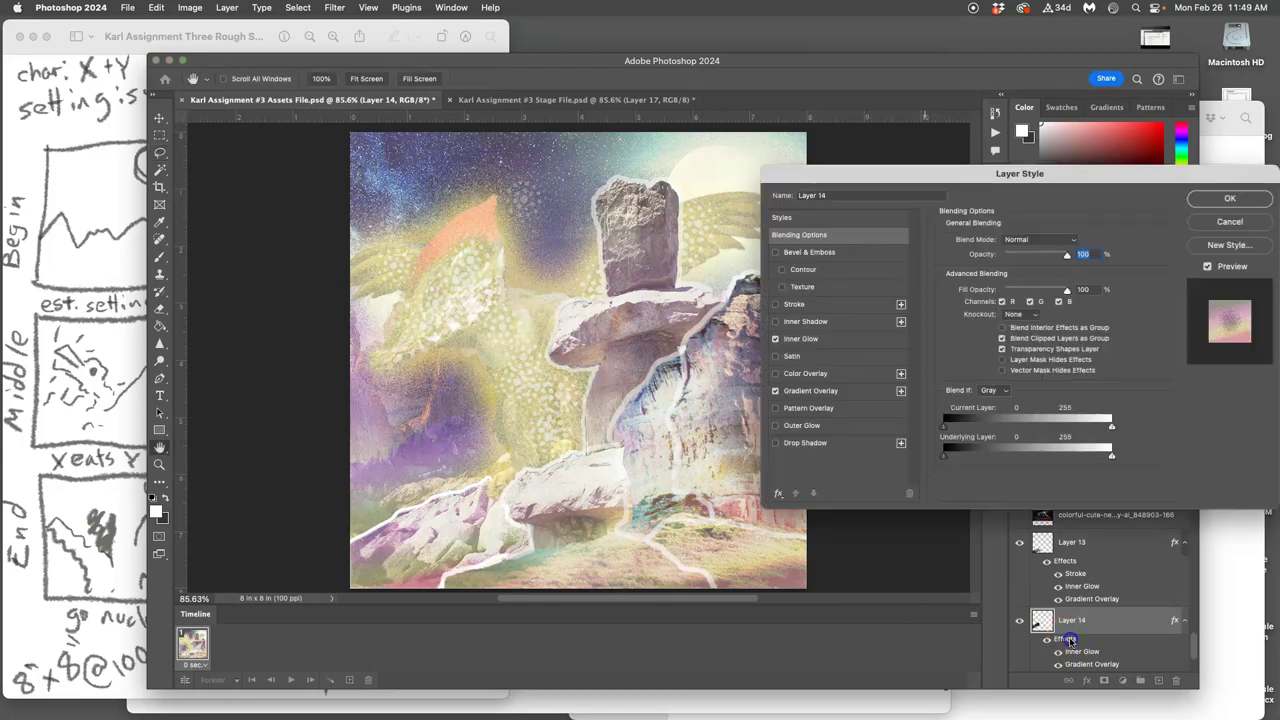
{"action": "left_click", "coordinate": [775, 305]}
{"action": "left_click", "coordinate": [1208, 200]}
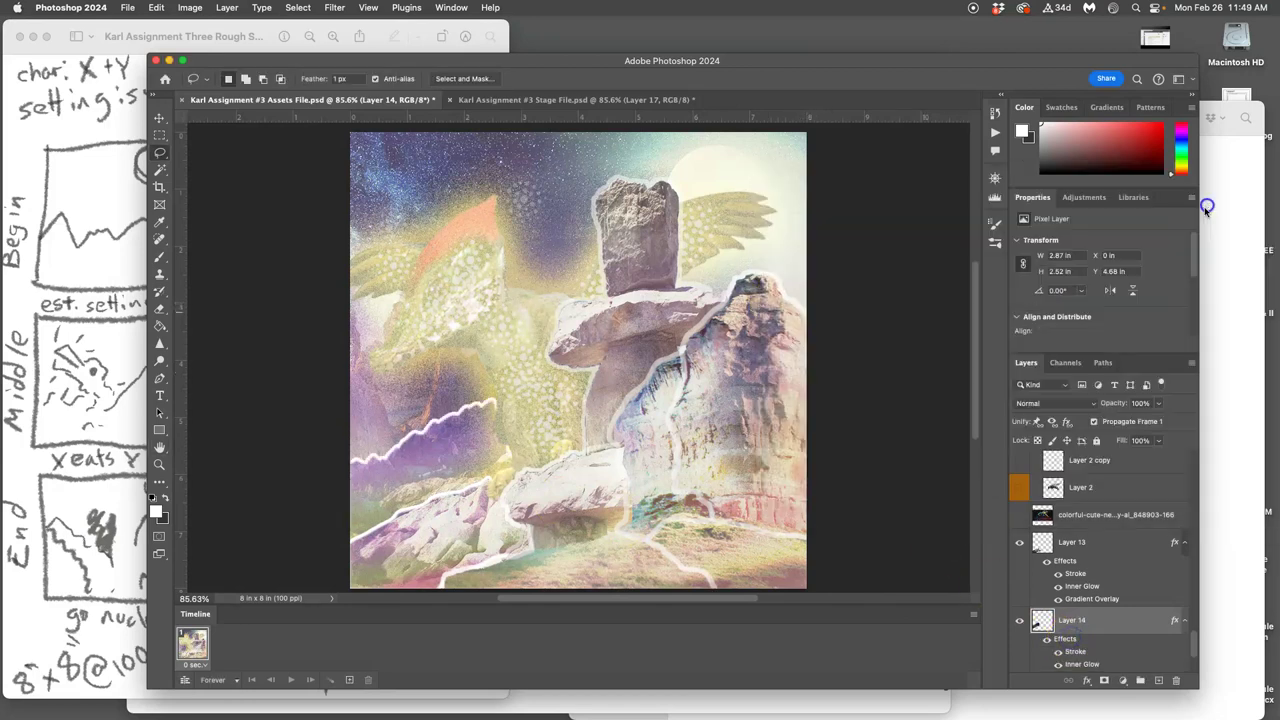
- Add a stroke to the fog-240075 copy layer
{"action": "scroll", "coordinate": [1128, 620], "scroll_direction": "down", "scroll_amount": 3}
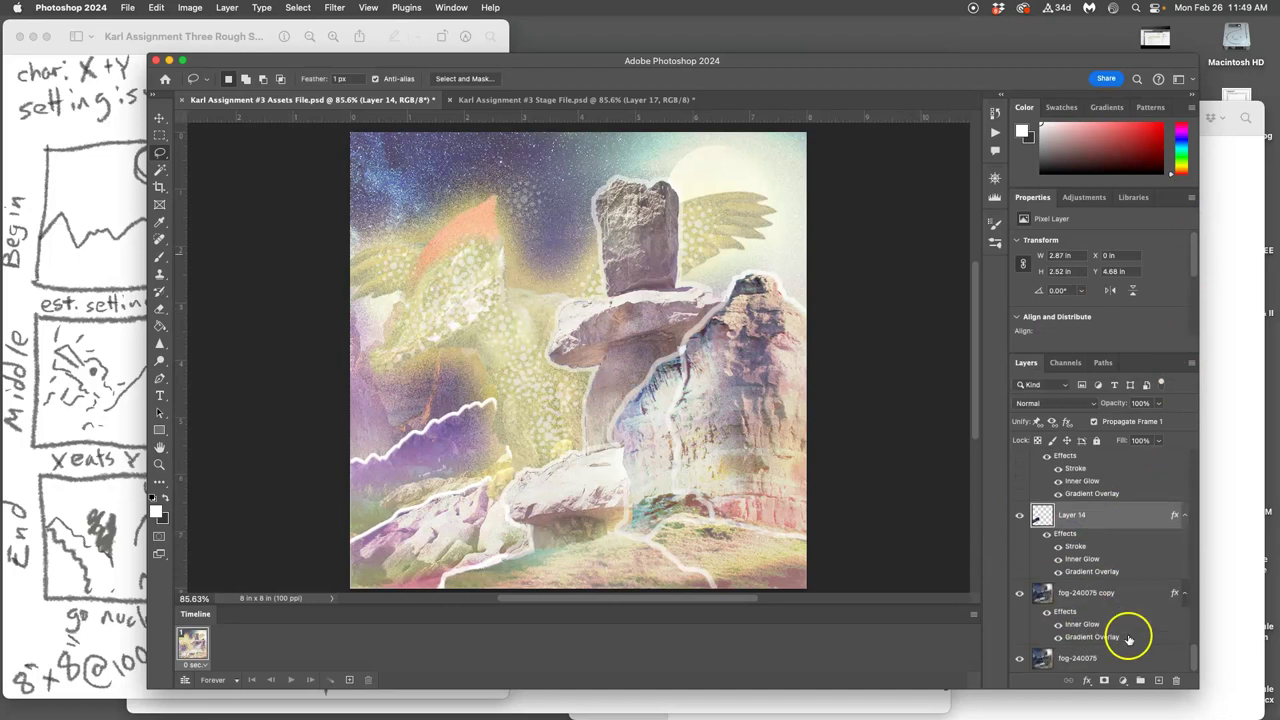
{"action": "double_click", "coordinate": [1070, 611]}
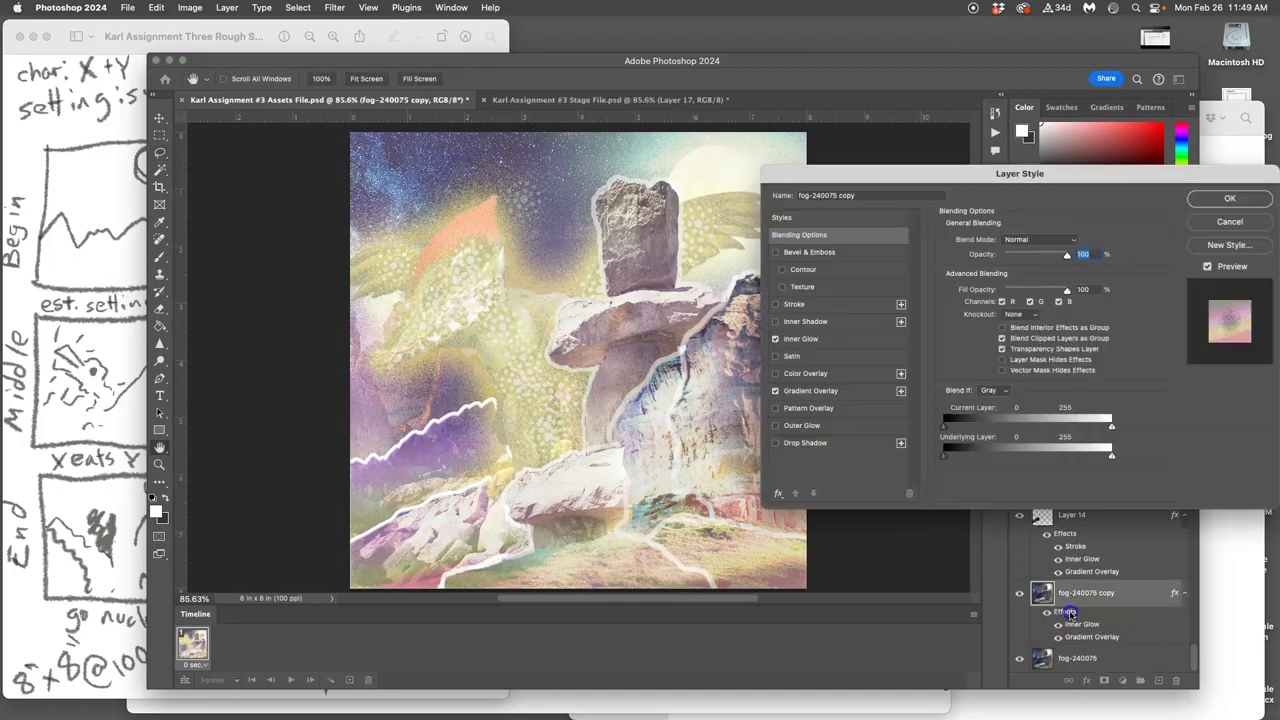
{"action": "left_click", "coordinate": [776, 305]}
{"action": "left_click", "coordinate": [1227, 199]}
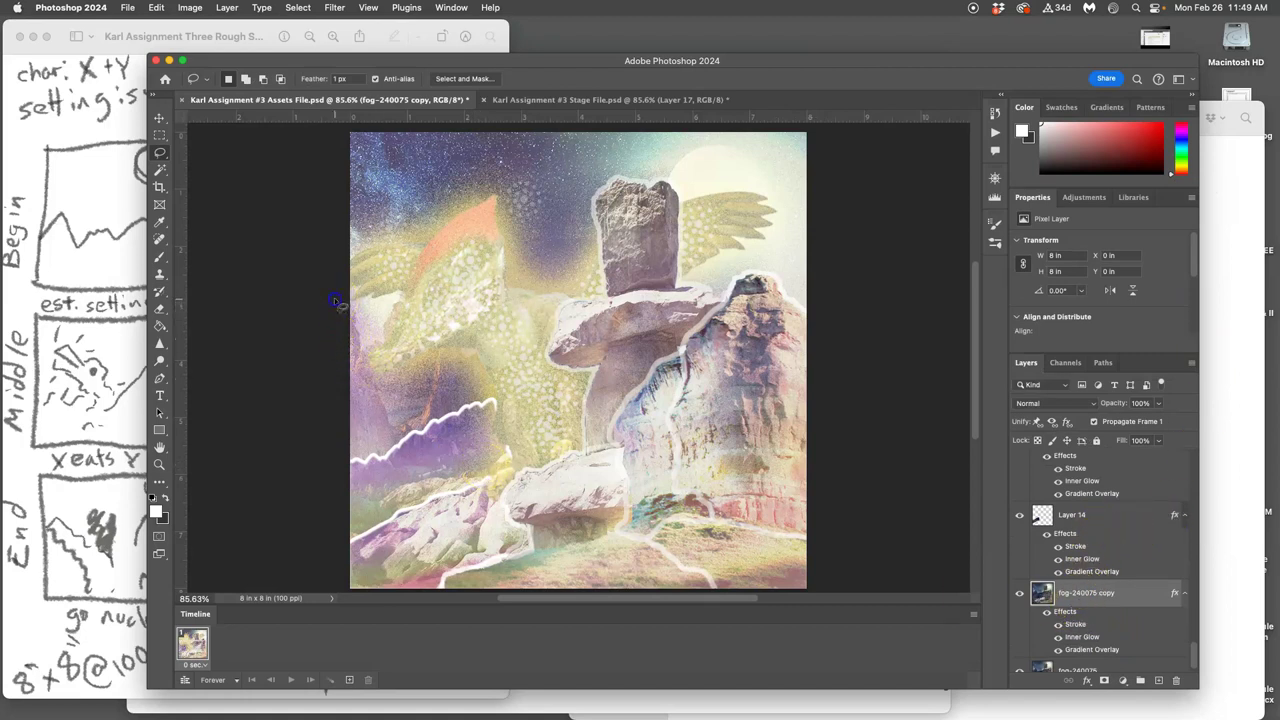
- Lasso the large upper-left fog shard and cut it onto Layer 15
{"action": "left_click_drag", "start_coordinate": [350, 298], "coordinate": [357, 322]}
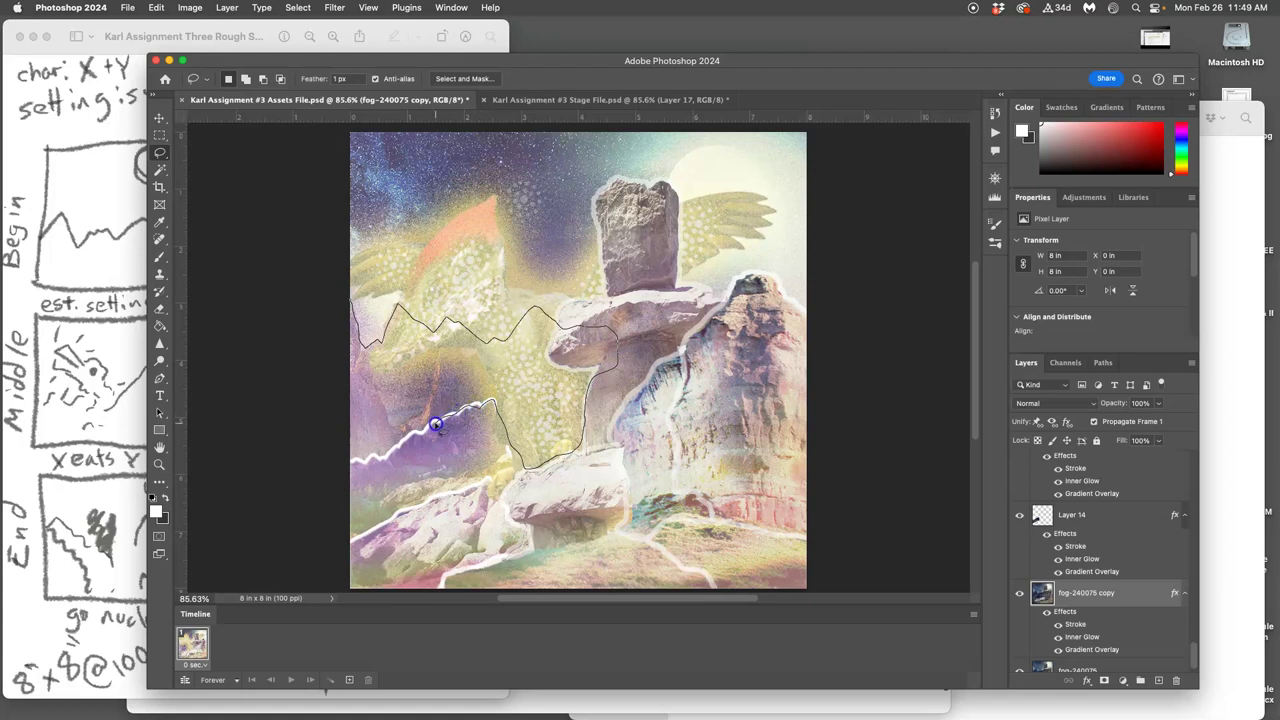
{"action": "left_click_drag", "start_coordinate": [366, 459], "coordinate": [320, 323]}
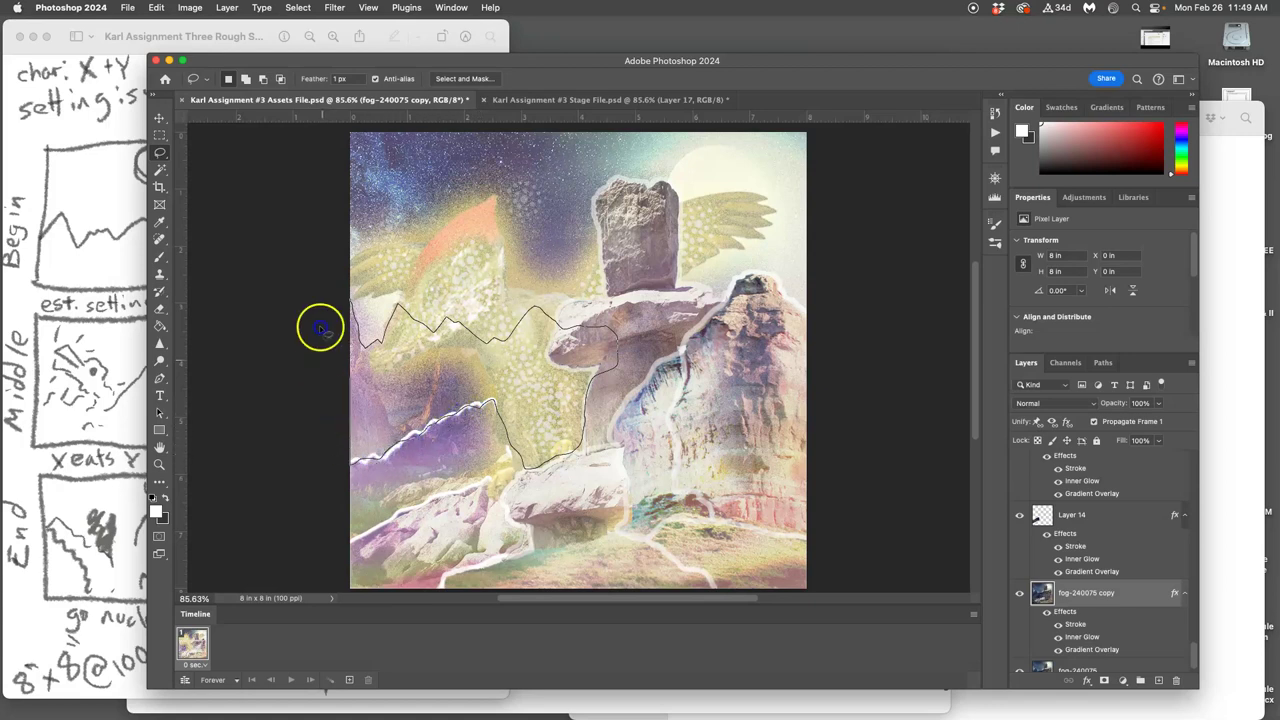
{"action": "key", "text": "super+j"}
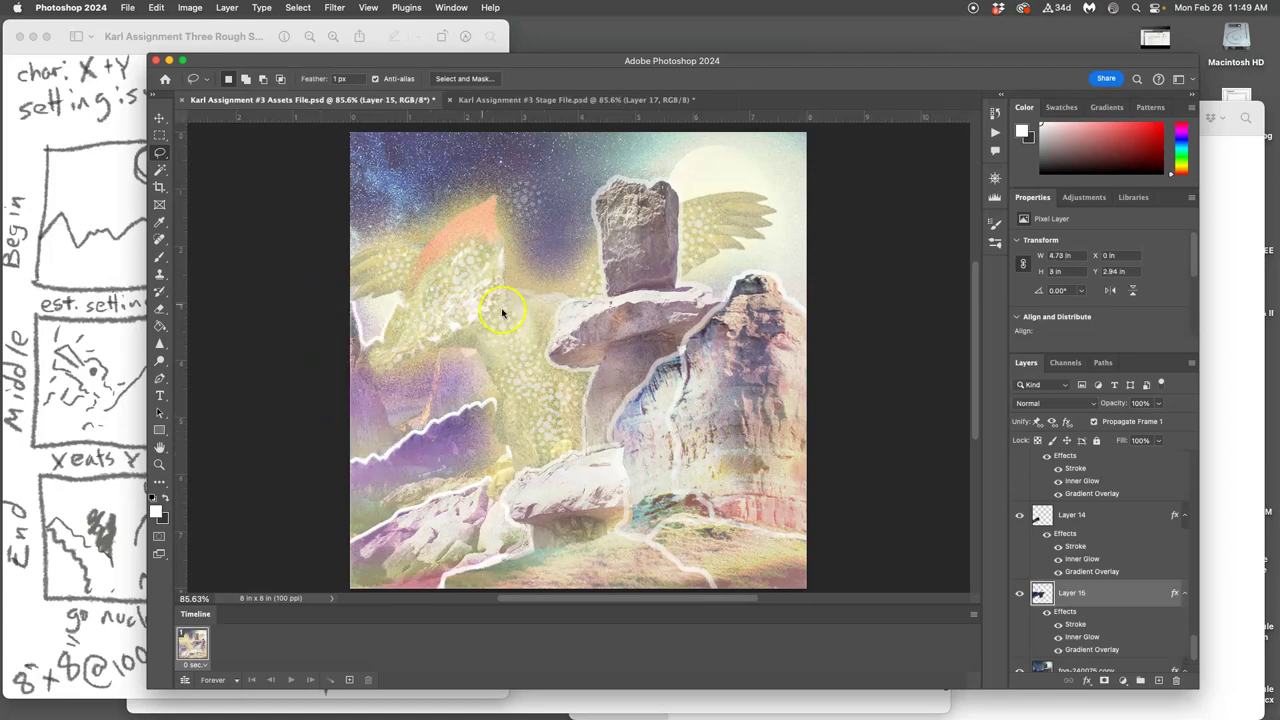
{"action": "left_click_drag", "start_coordinate": [641, 362], "coordinate": [637, 355]}
{"action": "scroll", "coordinate": [1080, 531], "scroll_direction": "down", "scroll_amount": 2}
{"action": "scroll", "coordinate": [1046, 491], "scroll_direction": "up", "scroll_amount": 6}
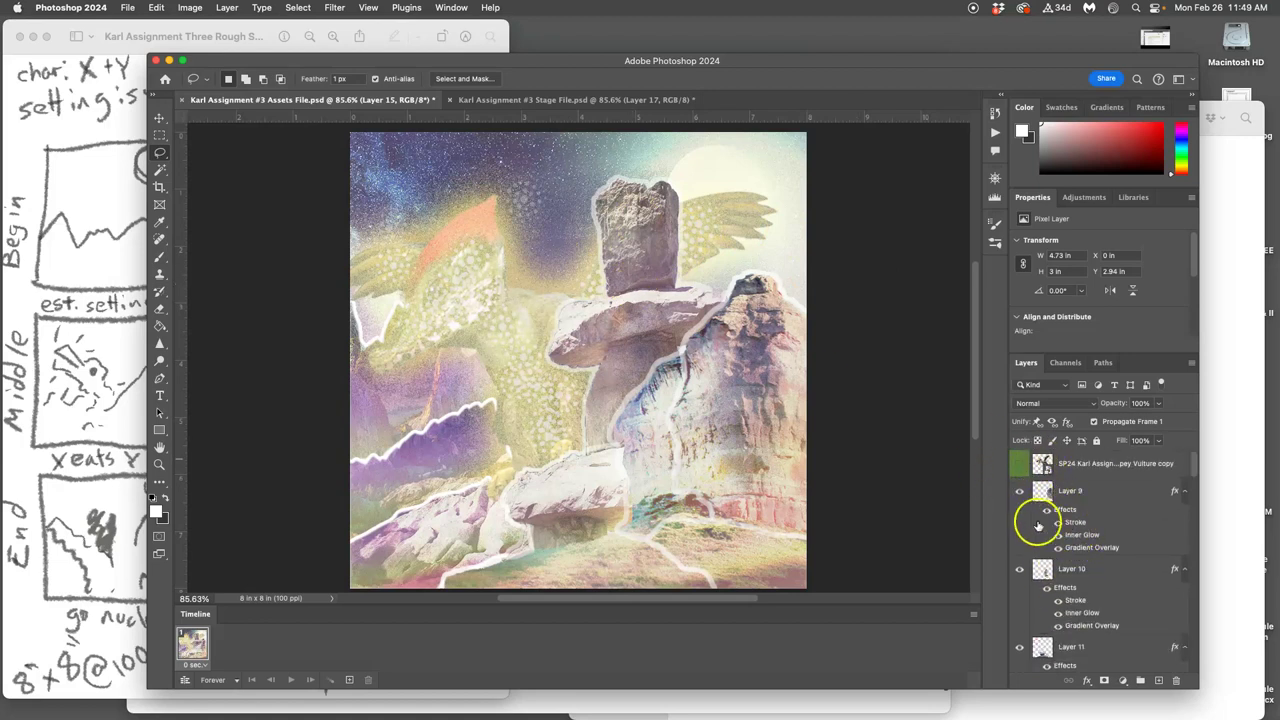
{"action": "scroll", "coordinate": [1043, 521], "scroll_direction": "down", "scroll_amount": 6}
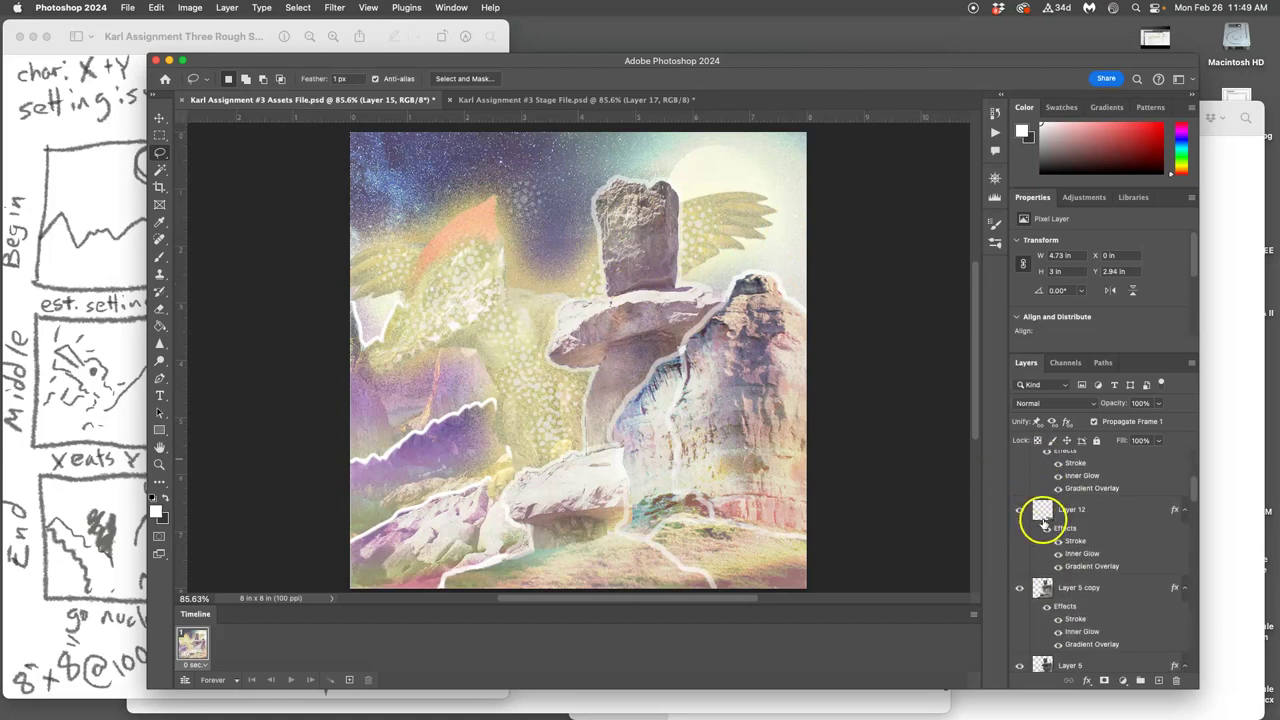
{"action": "scroll", "coordinate": [1043, 521], "scroll_direction": "down", "scroll_amount": 3}
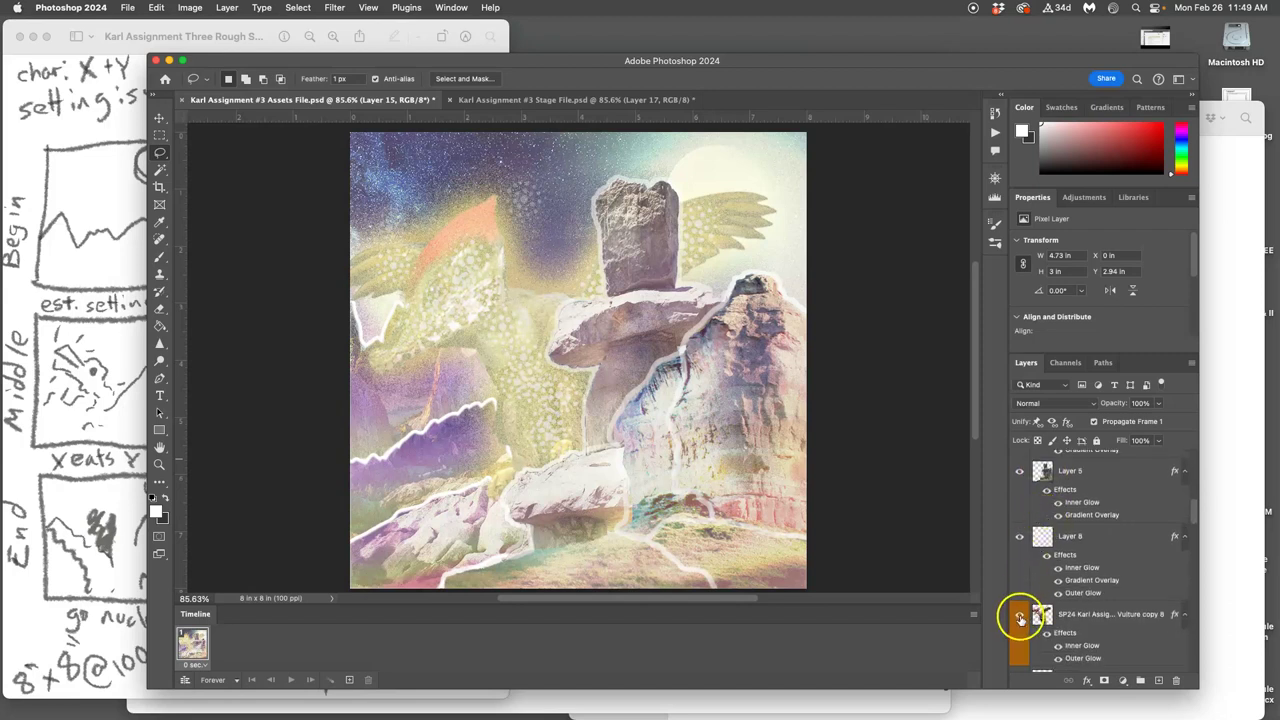
{"action": "left_click", "coordinate": [1019, 618]}
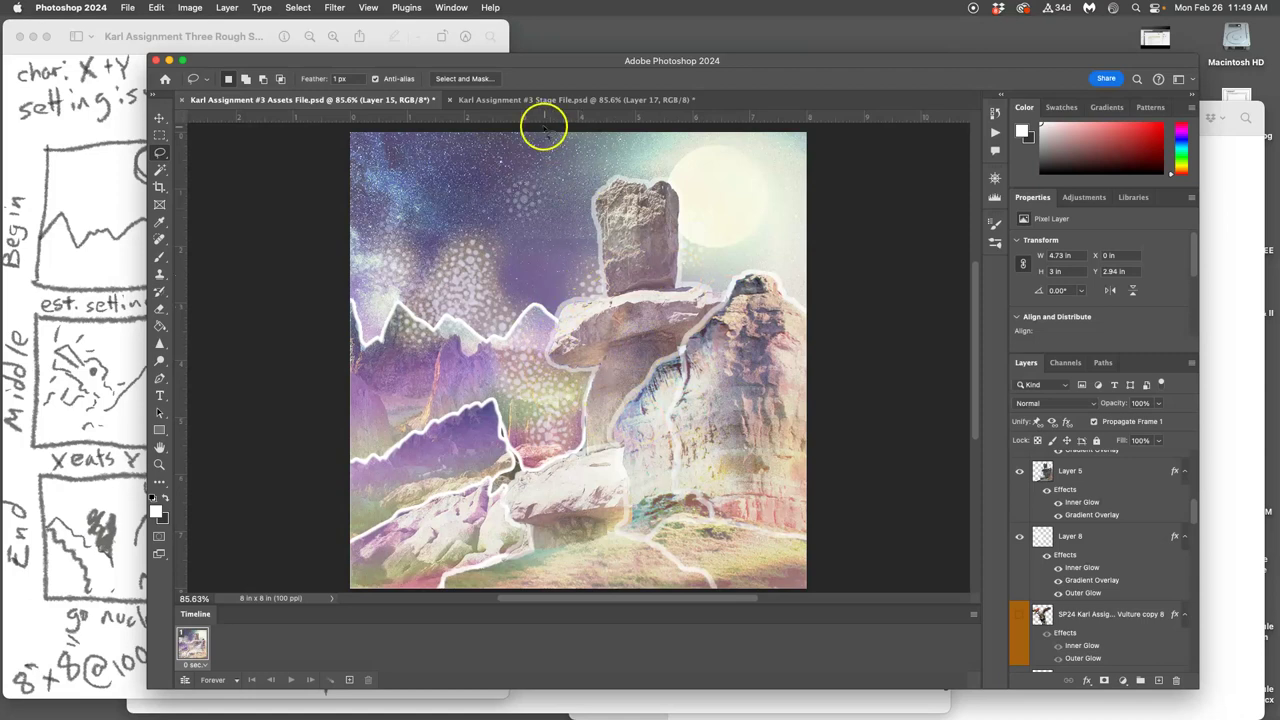
{"action": "left_click", "coordinate": [1020, 614]}
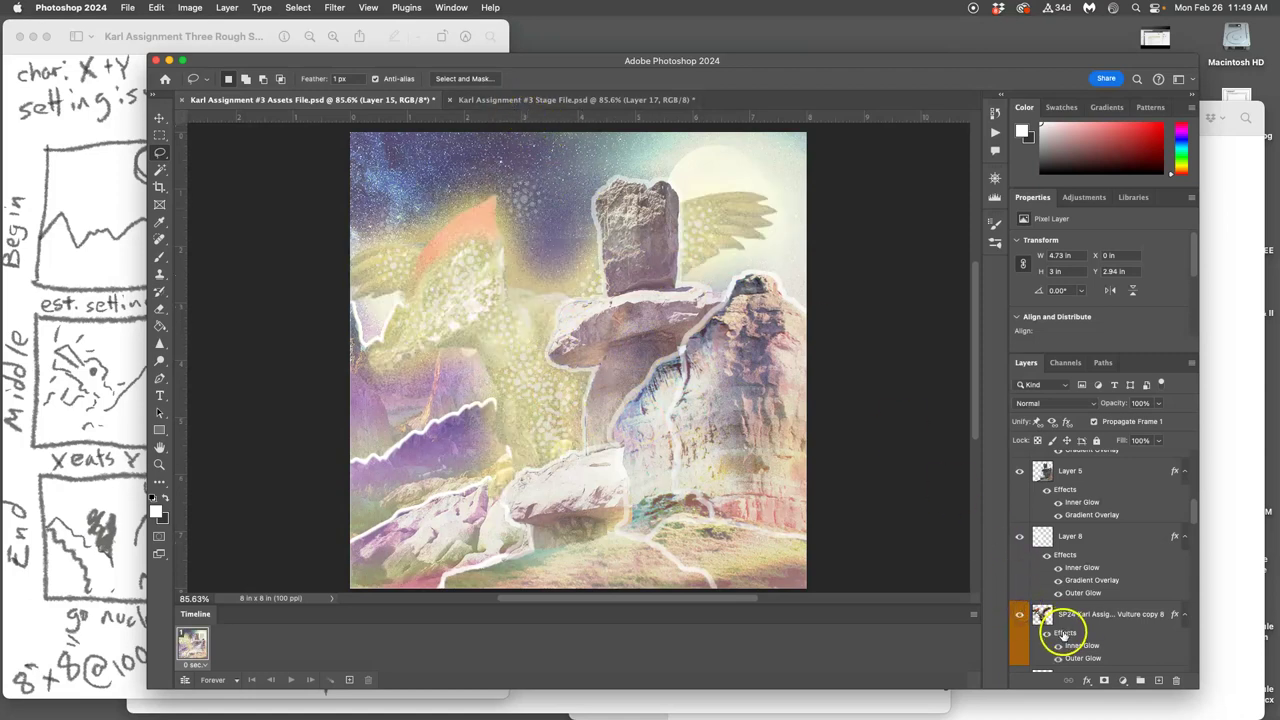
- Give the vulture copy 8 layer a white (ffffff) Color Overlay at about 68% opacity, then show the Stage File
{"action": "left_click", "coordinate": [1063, 633]}
{"action": "double_click", "coordinate": [1066, 634]}
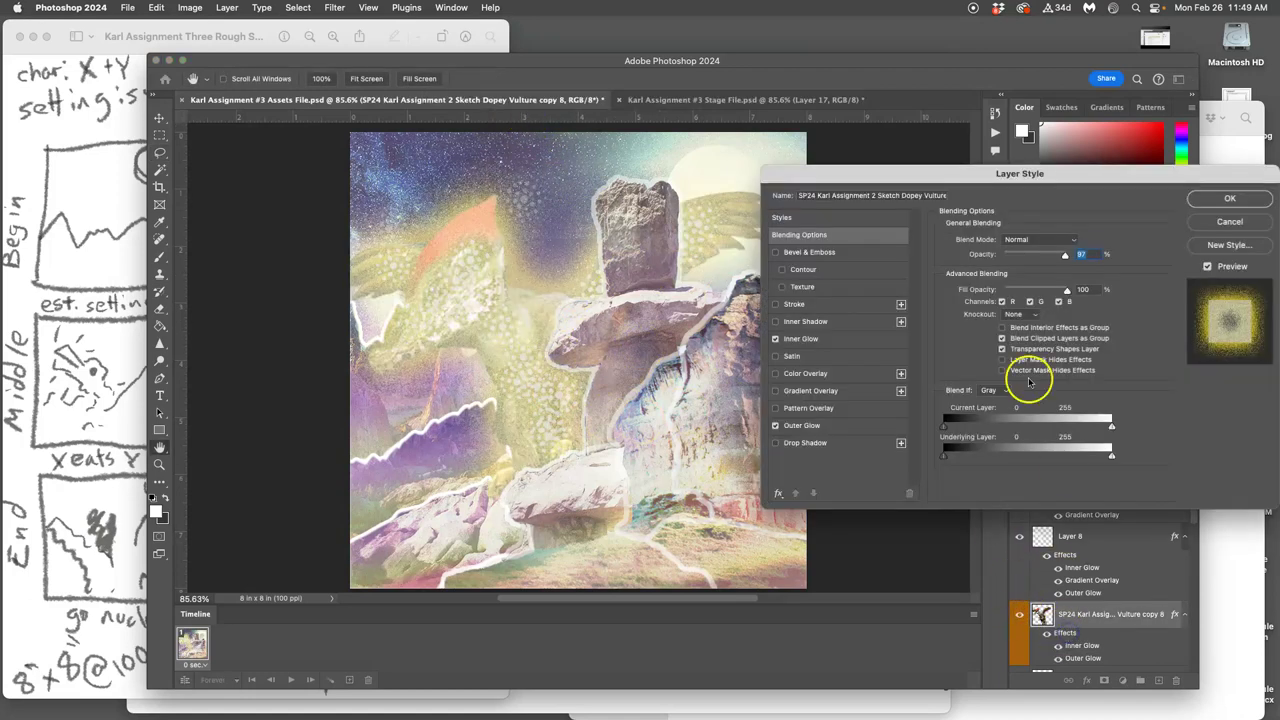
{"action": "left_click", "coordinate": [775, 373]}
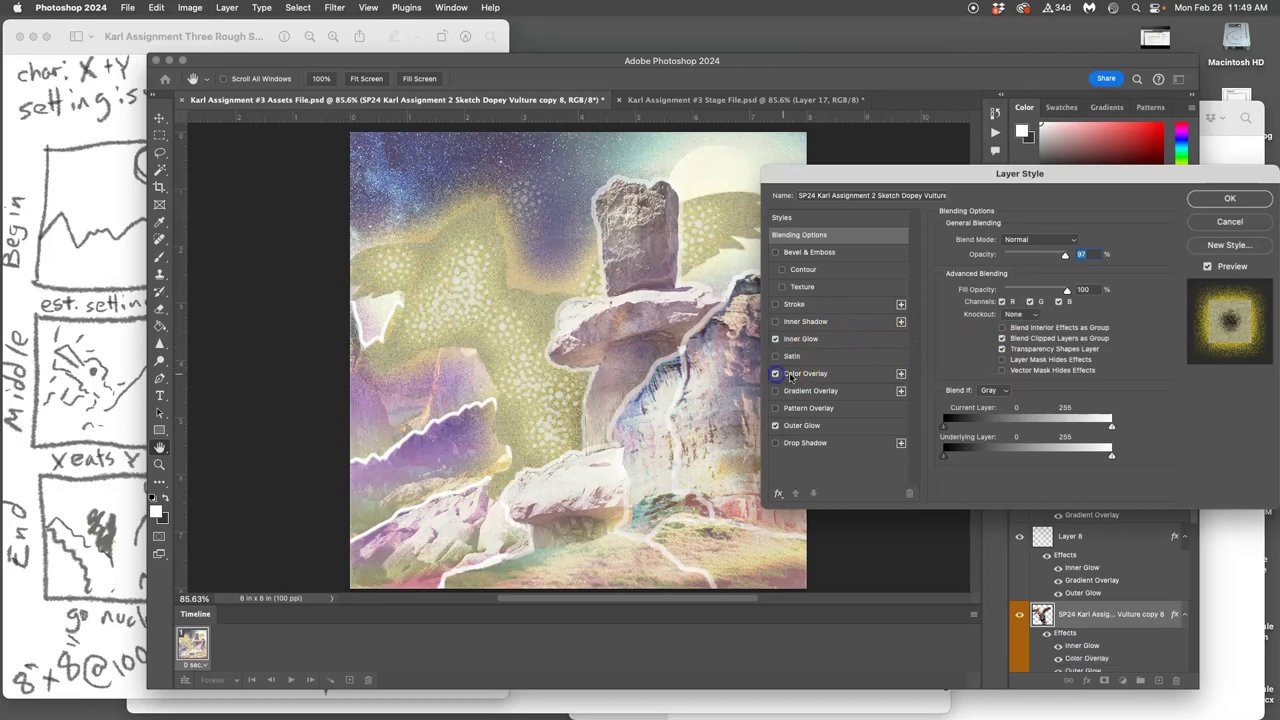
{"action": "left_click", "coordinate": [805, 373]}
{"action": "left_click", "coordinate": [1074, 243]}
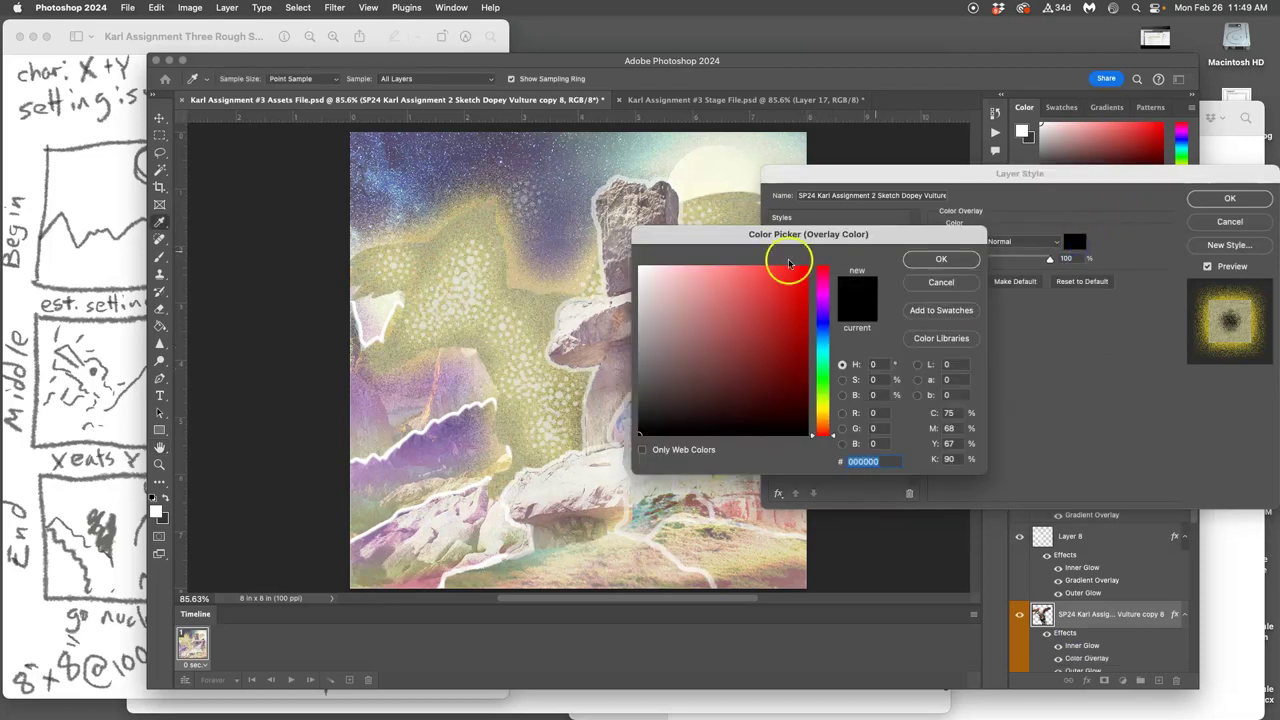
{"action": "left_click_drag", "start_coordinate": [660, 272], "coordinate": [620, 256]}
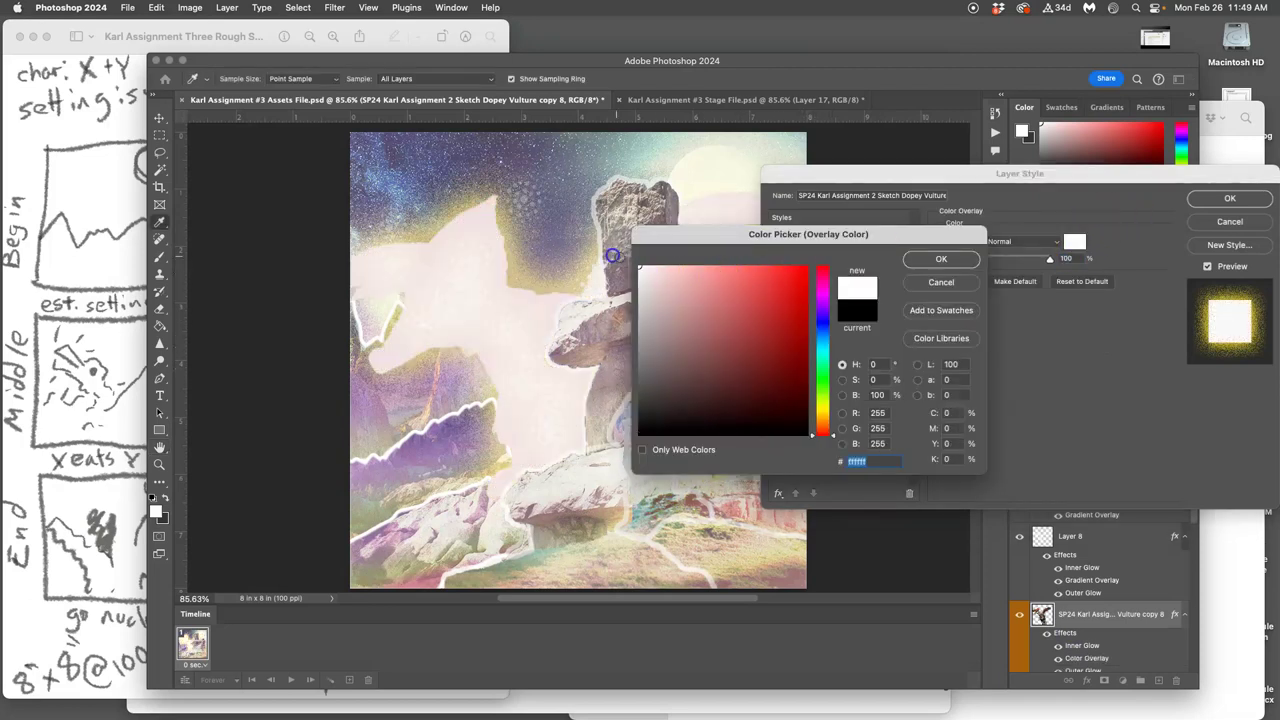
{"action": "left_click", "coordinate": [942, 260]}
{"action": "mouse_move", "coordinate": [1048, 259]}
{"action": "left_mouse_down"}
{"action": "mouse_move", "coordinate": [1008, 259]}
{"action": "mouse_move", "coordinate": [1034, 259]}
{"action": "left_mouse_up"}
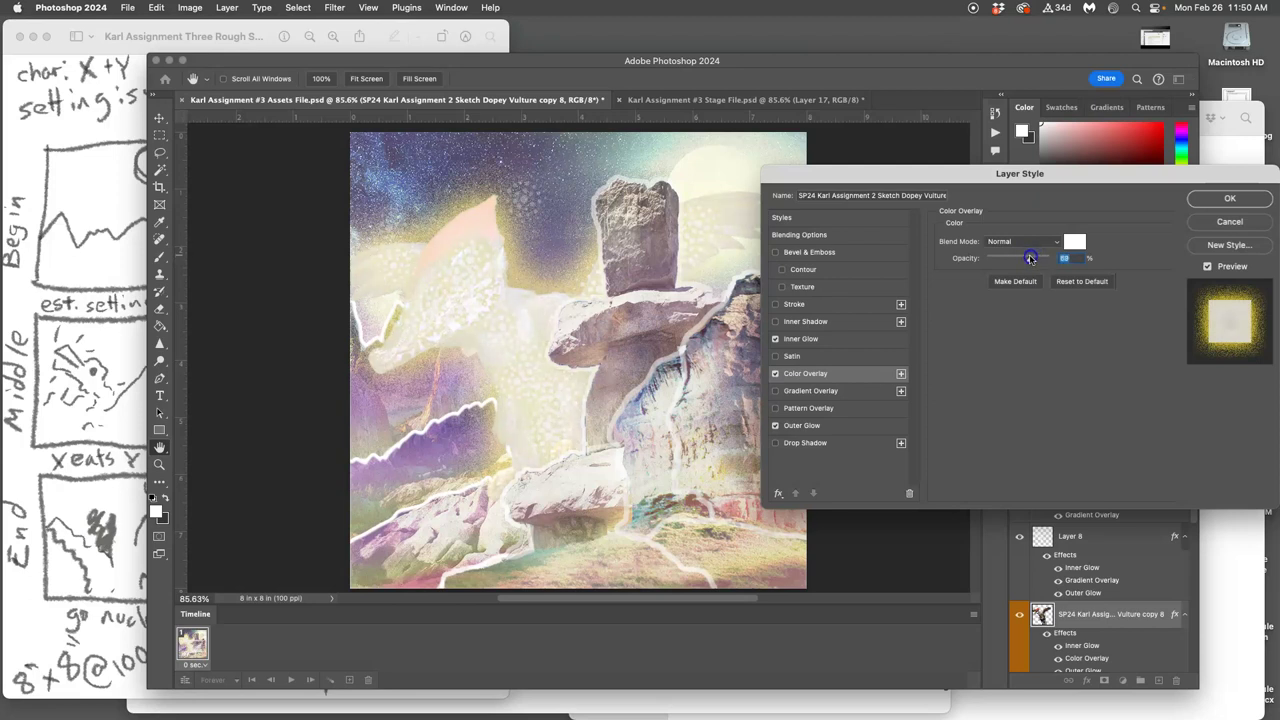
{"action": "left_click", "coordinate": [1230, 199]}
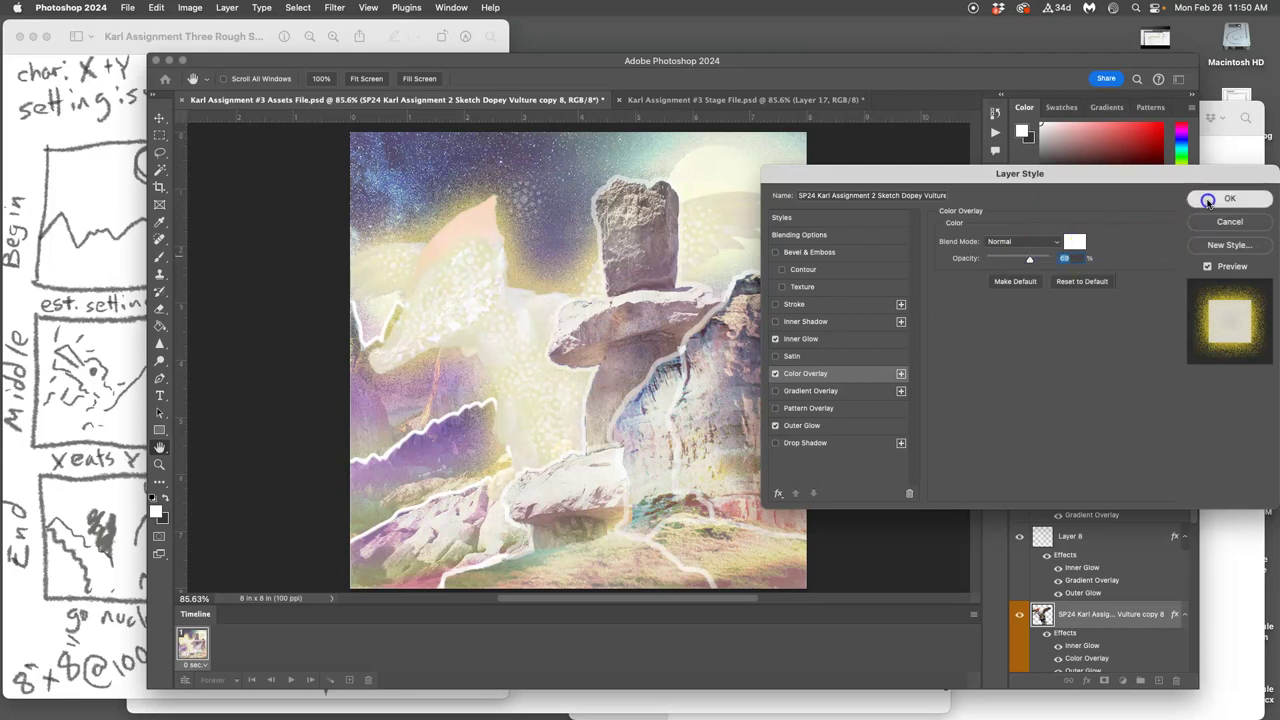
{"action": "left_click", "coordinate": [683, 101]}
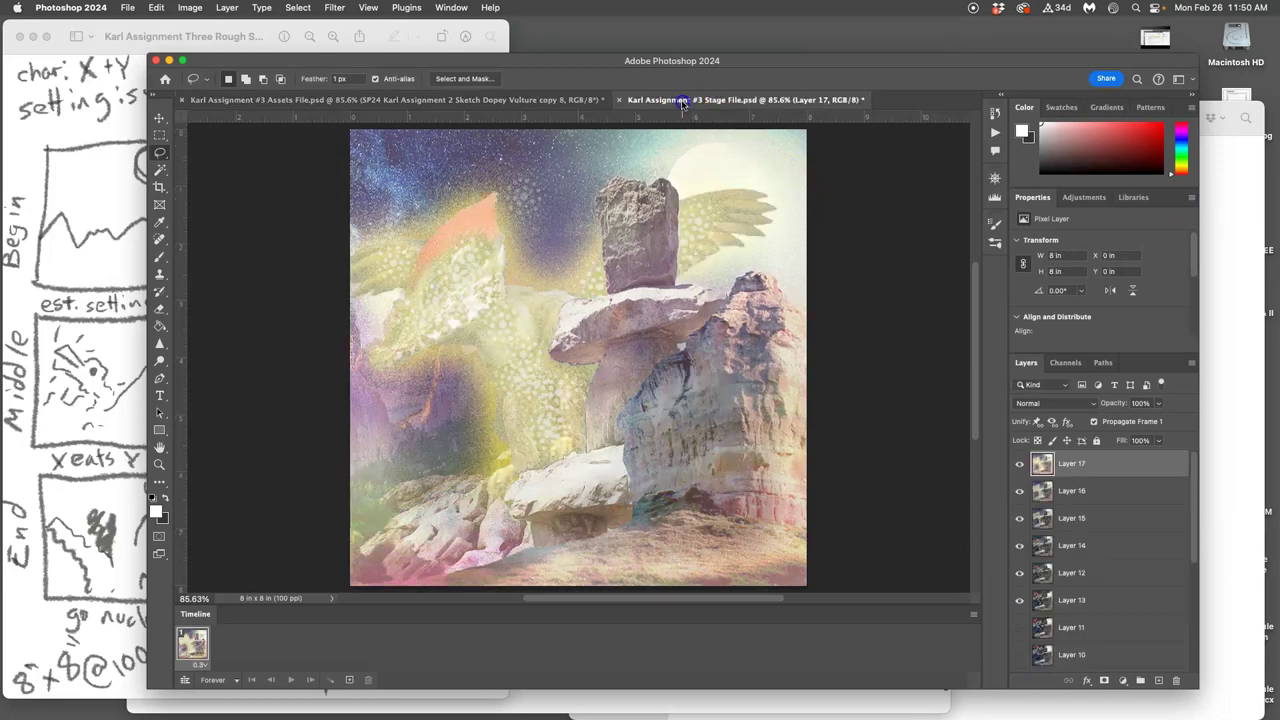
- In the Assets File, enlarge and shift Layer 15 slightly
{"action": "left_click", "coordinate": [589, 102]}
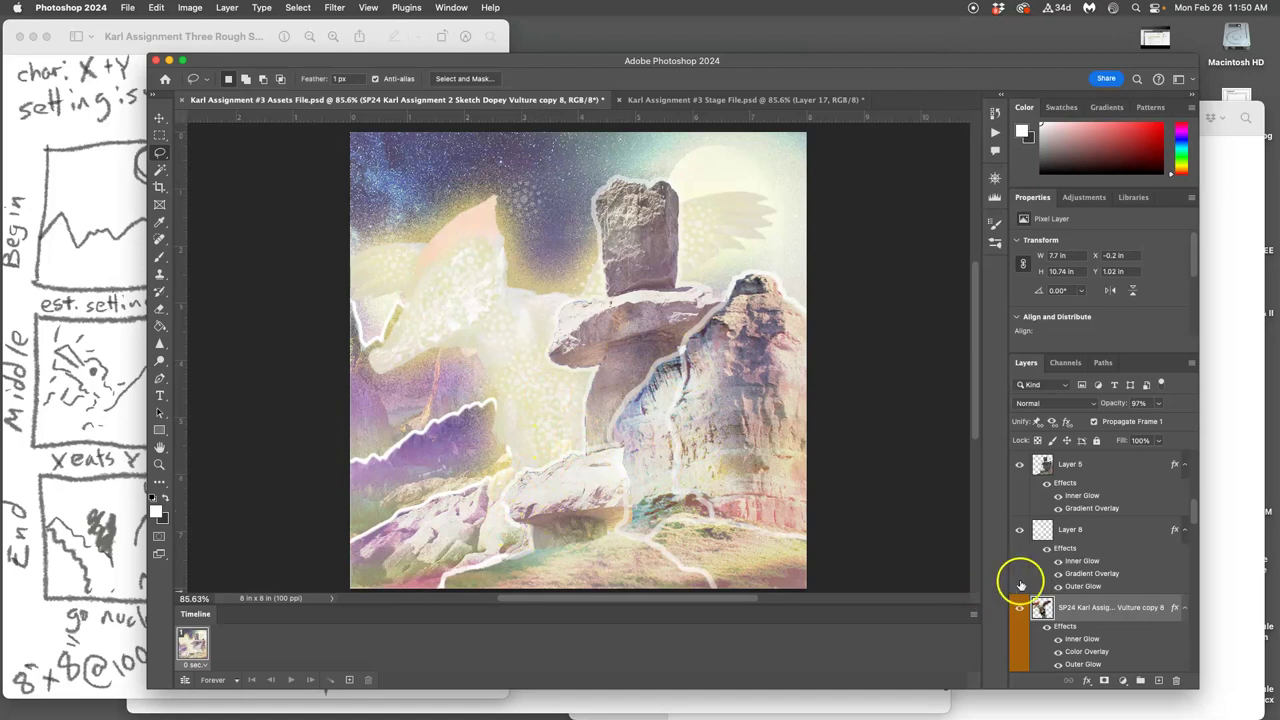
{"action": "scroll", "coordinate": [1094, 607], "scroll_direction": "down", "scroll_amount": 5}
{"action": "scroll", "coordinate": [1099, 609], "scroll_direction": "down", "scroll_amount": 6}
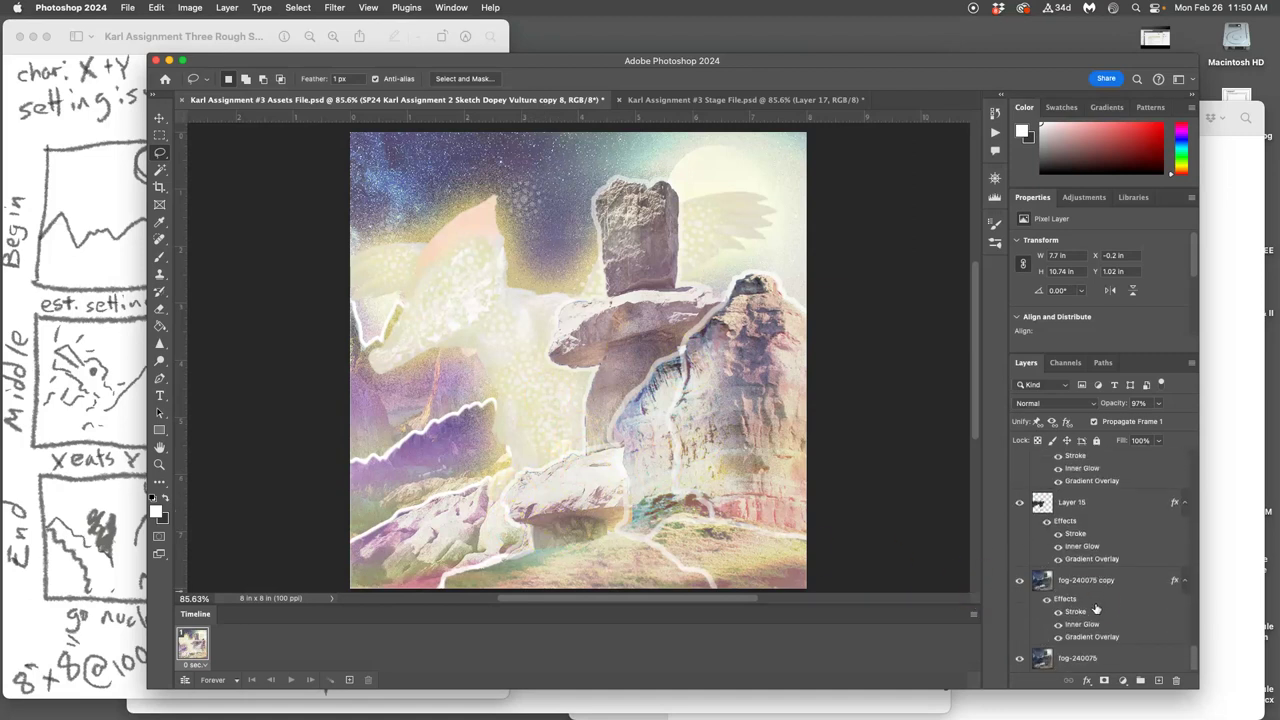
{"action": "left_click", "coordinate": [1081, 507]}
{"action": "key", "text": "super+t"}
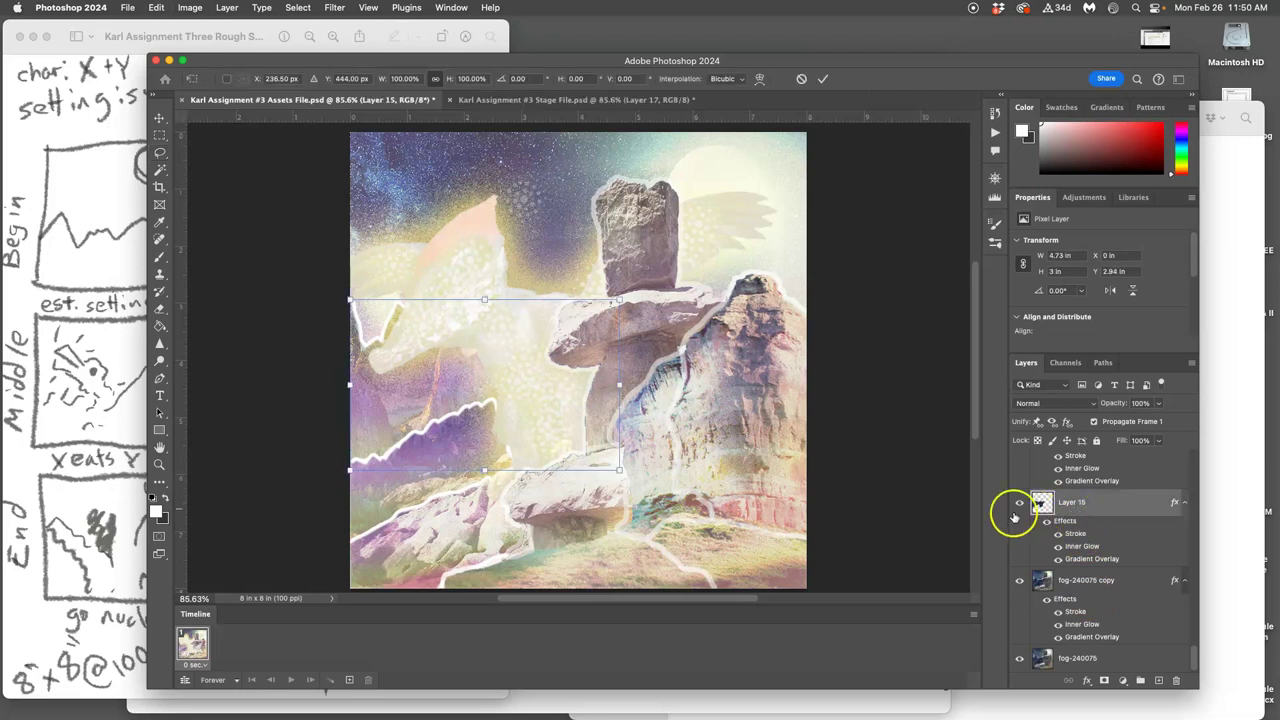
{"action": "mouse_move", "coordinate": [635, 294]}
{"action": "left_mouse_down"}
{"action": "mouse_move", "coordinate": [651, 277]}
{"action": "mouse_move", "coordinate": [646, 311]}
{"action": "left_mouse_up"}
{"action": "key", "text": "l"}
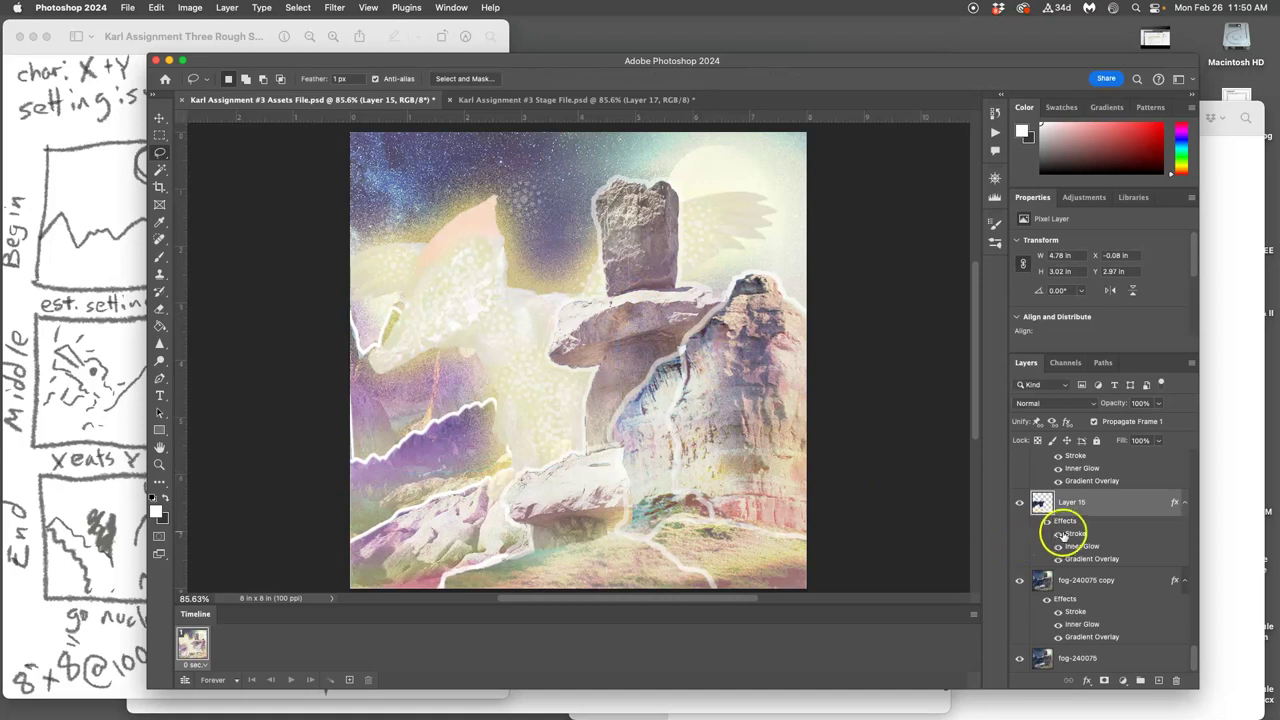
- Rotate Layer 14 about 3° clockwise and Layer 13 about 3° counter-clockwise
{"action": "scroll", "coordinate": [1068, 530], "scroll_direction": "up", "scroll_amount": 2}
{"action": "left_click", "coordinate": [1077, 475]}
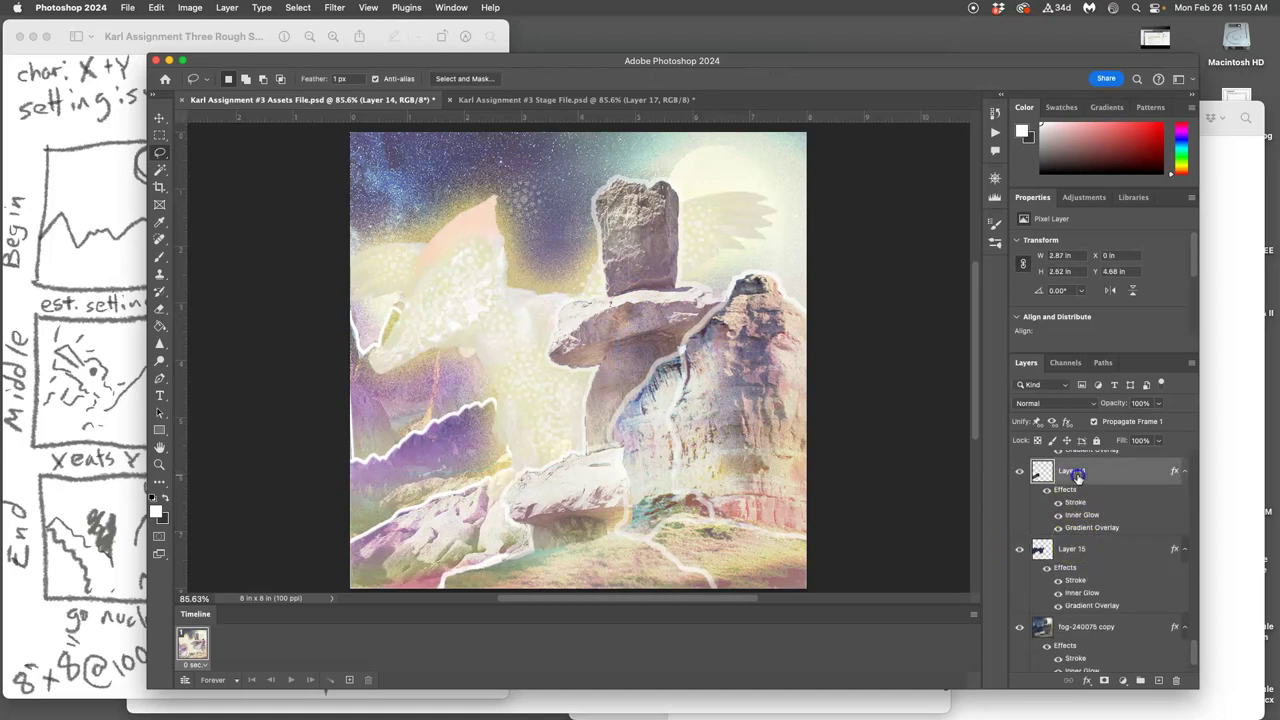
{"action": "key", "text": "ctrl+t"}
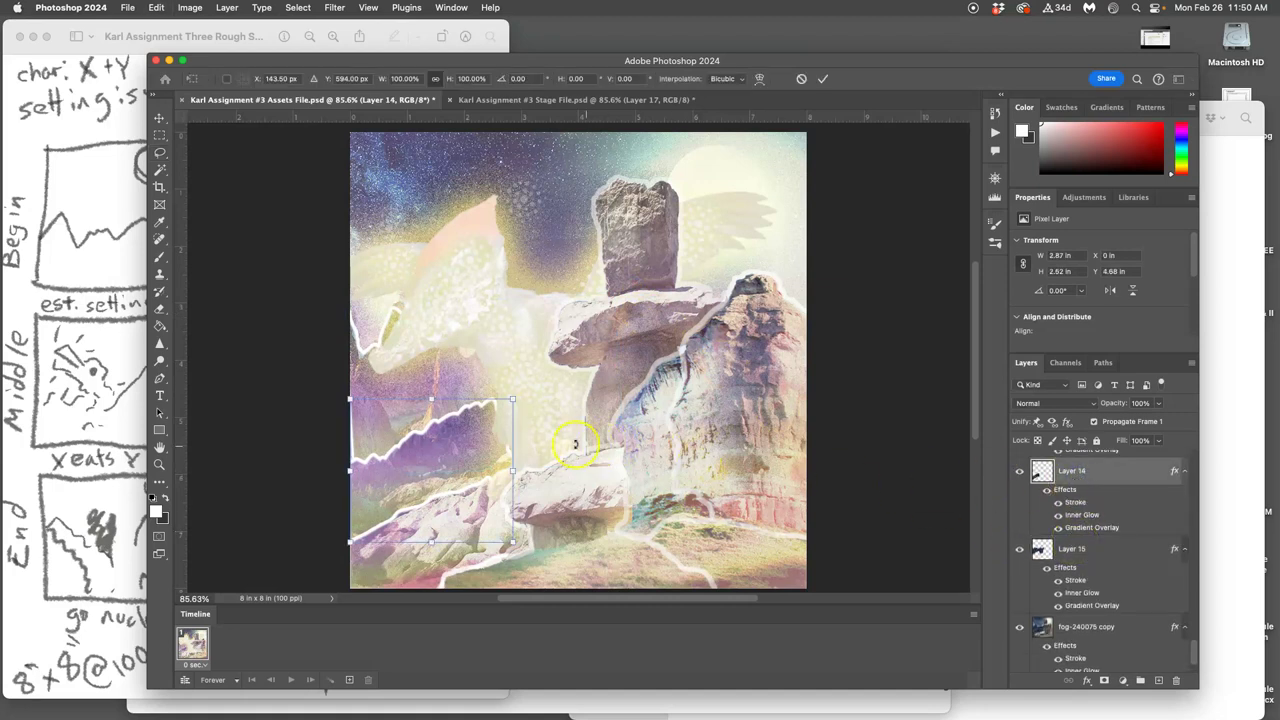
{"action": "left_click_drag", "start_coordinate": [565, 437], "coordinate": [562, 446]}
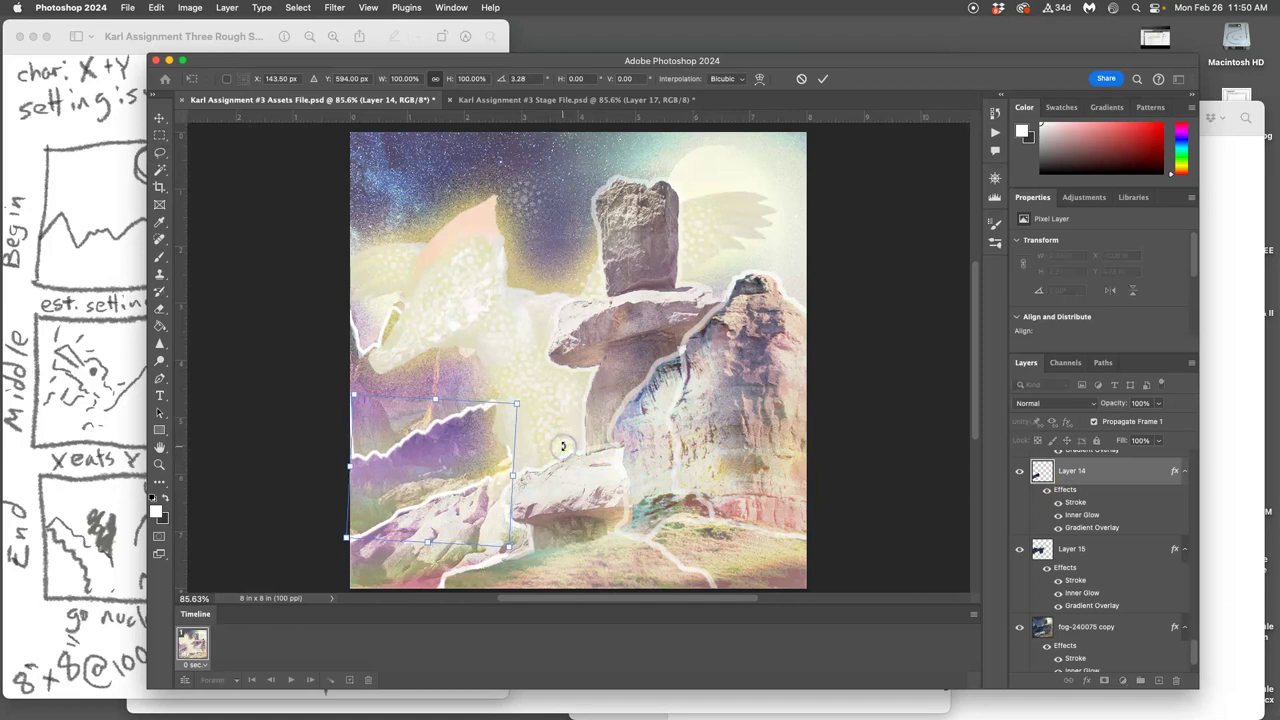
{"action": "key", "text": "Return"}
{"action": "scroll", "coordinate": [1109, 537], "scroll_direction": "up", "scroll_amount": 4}
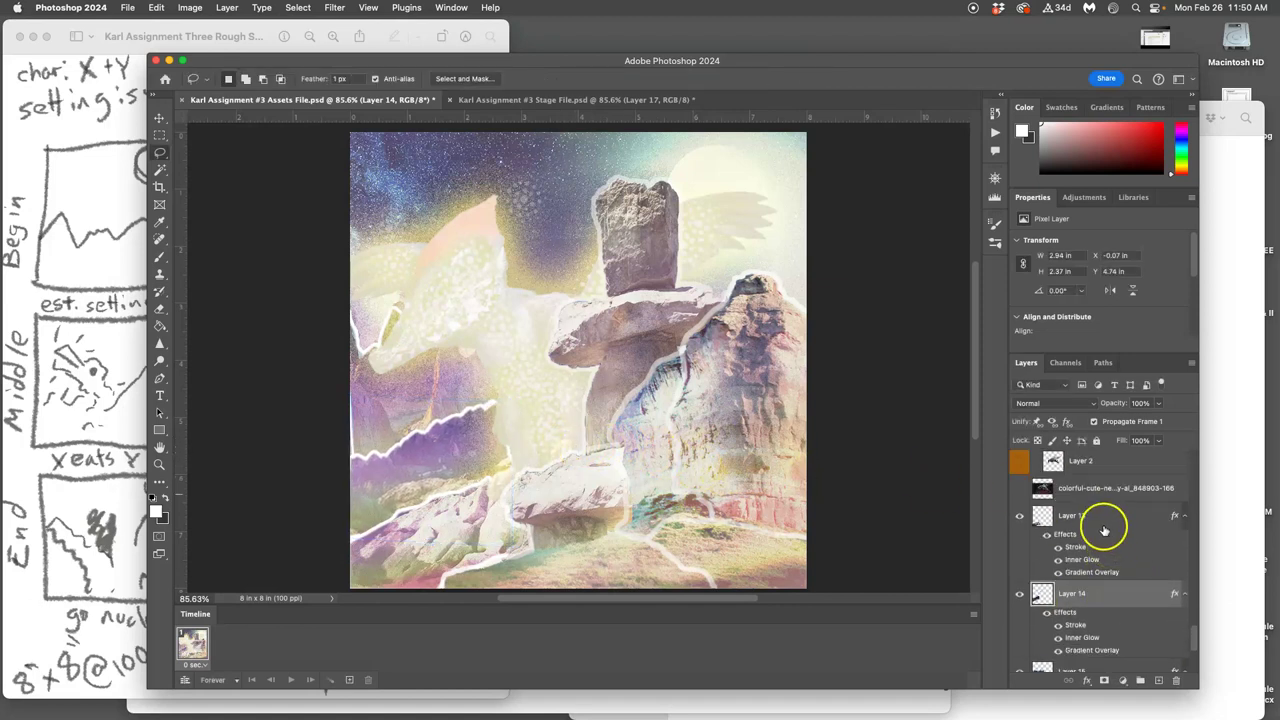
{"action": "left_click", "coordinate": [1103, 524]}
{"action": "key", "text": "super+t"}
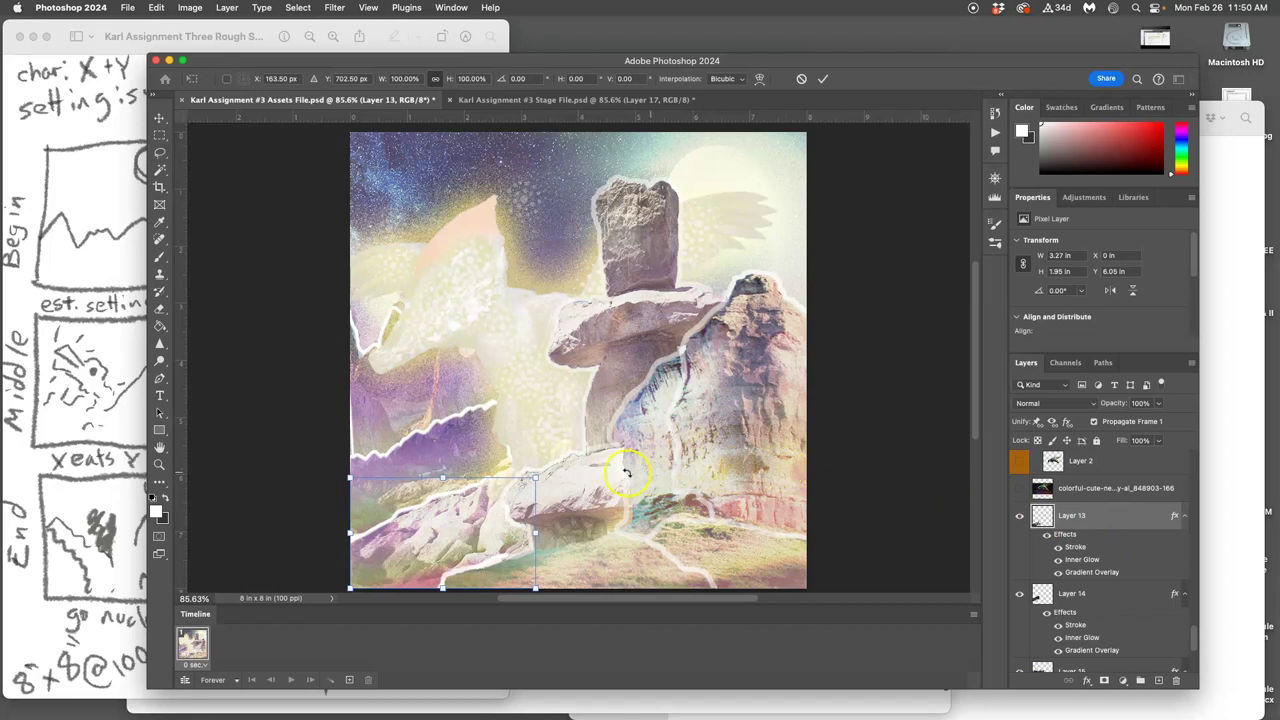
{"action": "left_click_drag", "start_coordinate": [564, 476], "coordinate": [600, 472]}
{"action": "key", "text": "Return"}
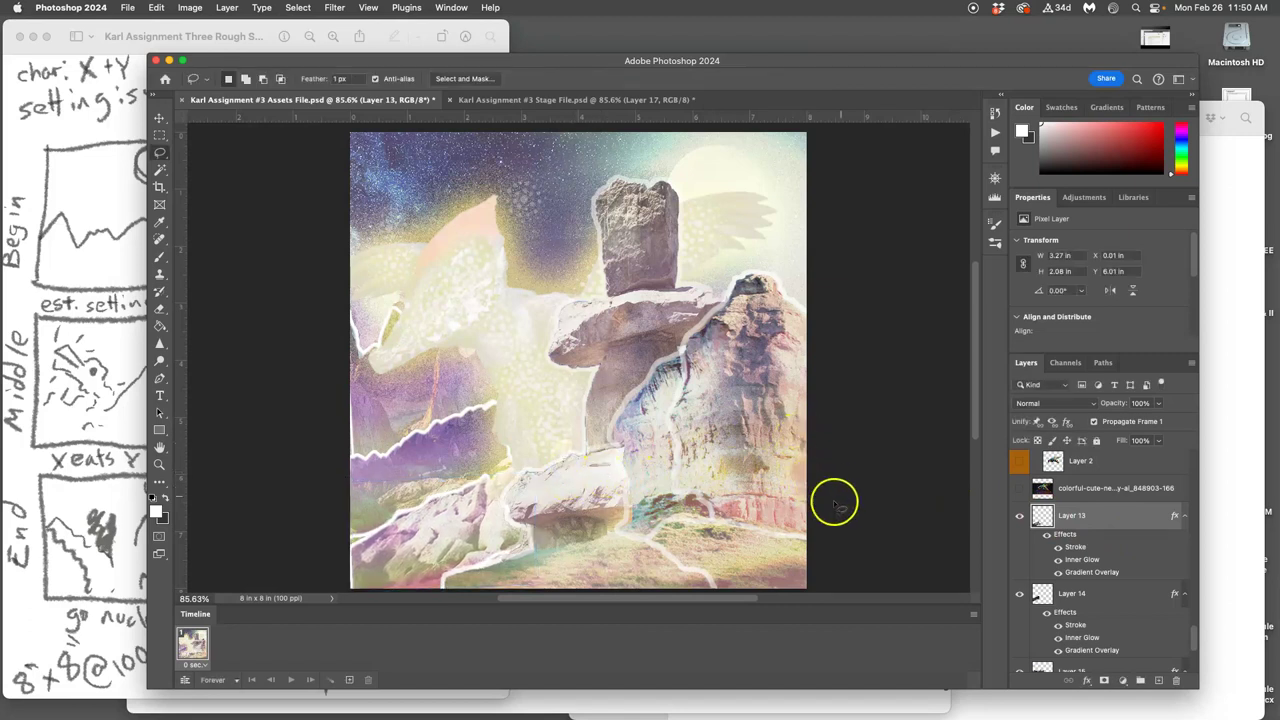
- Tilt Layer 9 about 1.3° and nudge it slightly to the right
{"action": "scroll", "coordinate": [1093, 545], "scroll_direction": "up", "scroll_amount": 2}
{"action": "scroll", "coordinate": [1093, 545], "scroll_direction": "up", "scroll_amount": 5}
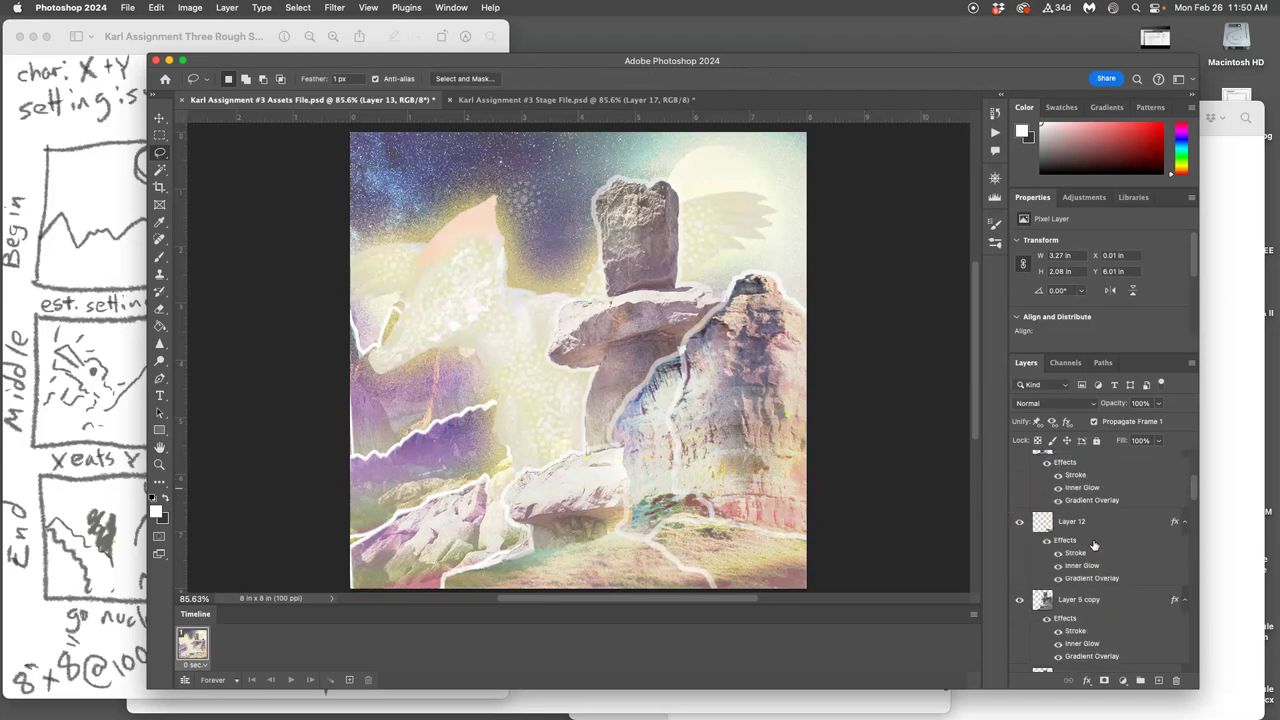
{"action": "scroll", "coordinate": [1094, 543], "scroll_direction": "down", "scroll_amount": 1}
{"action": "left_click", "coordinate": [1085, 502]}
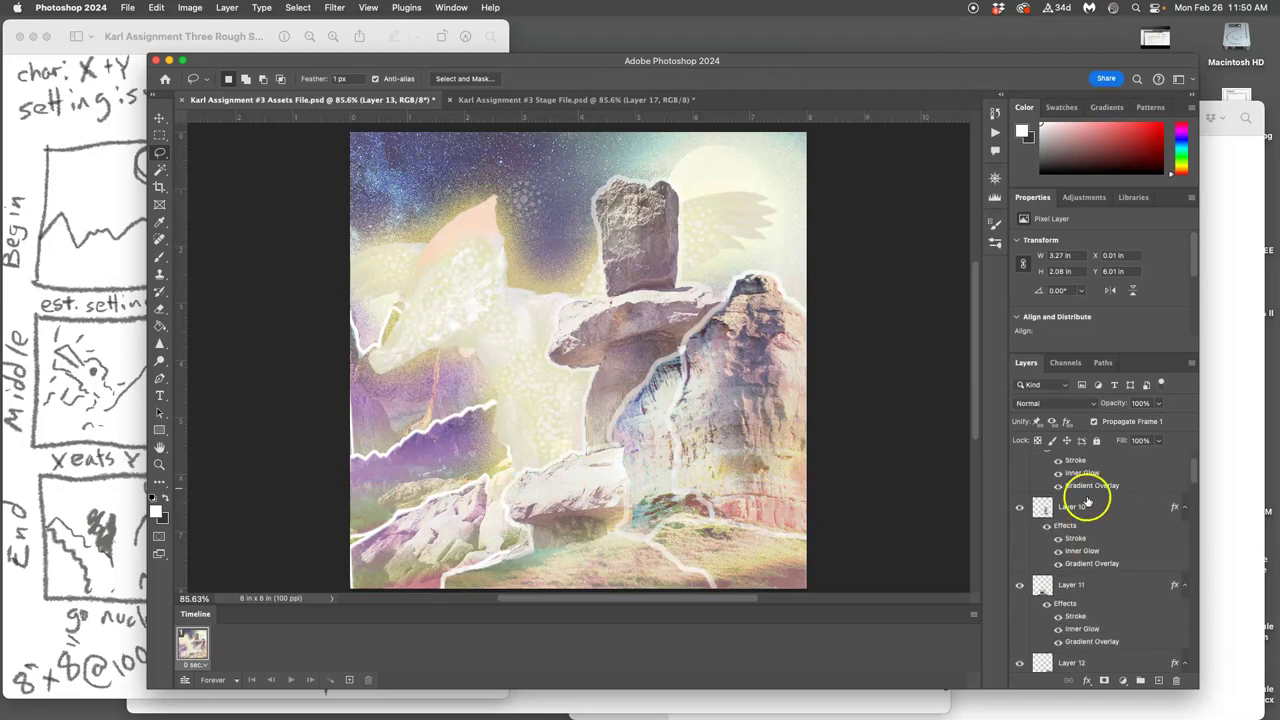
{"action": "left_click", "coordinate": [1086, 481]}
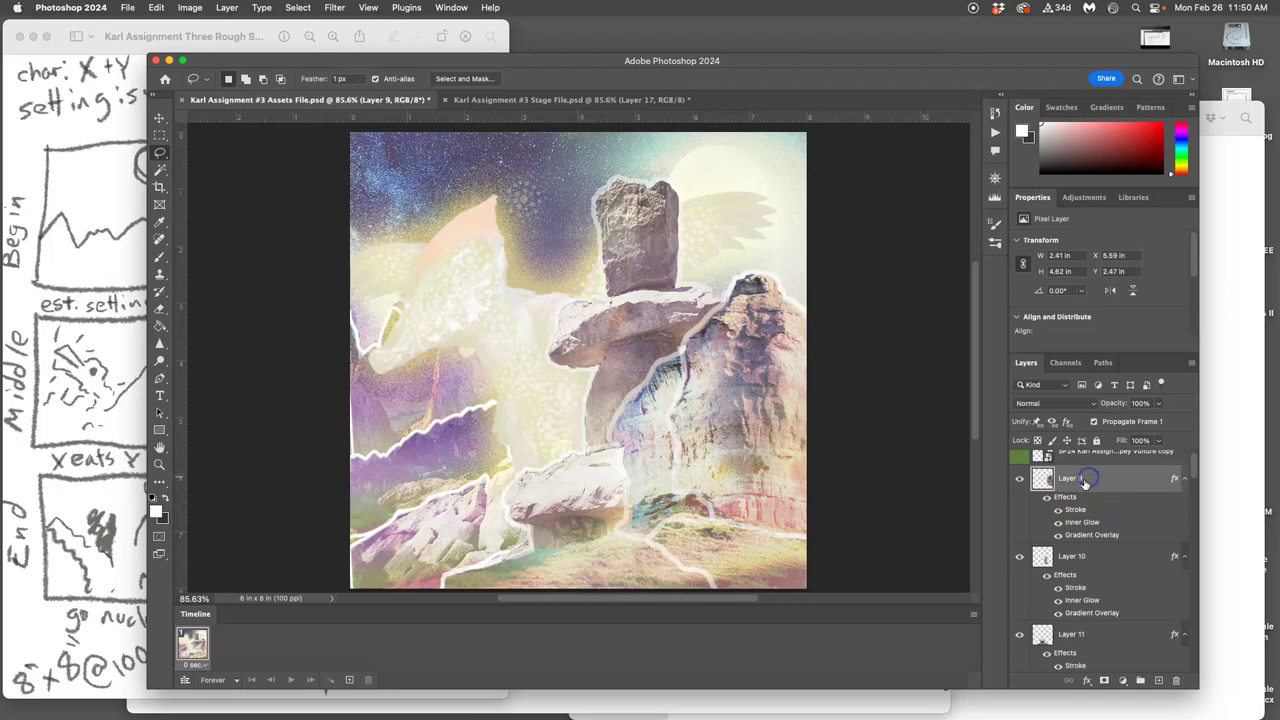
{"action": "key", "text": "super+t"}
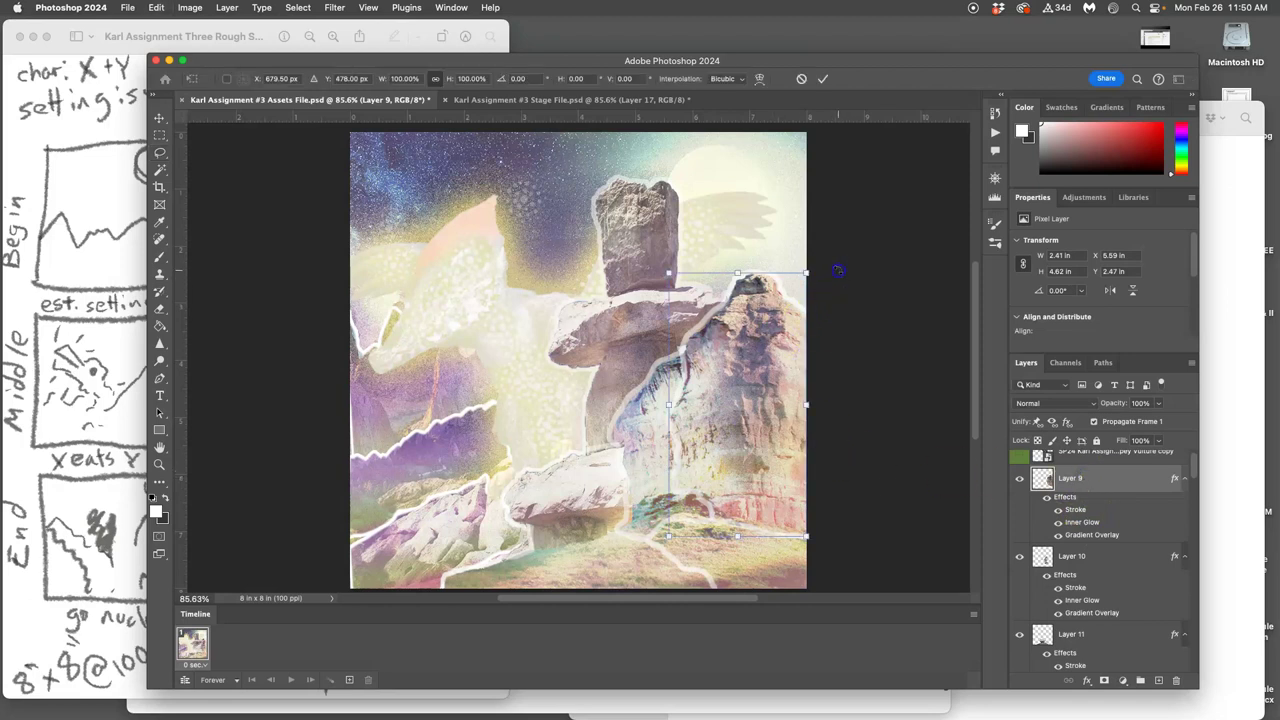
{"action": "left_click_drag", "start_coordinate": [837, 271], "coordinate": [840, 278]}
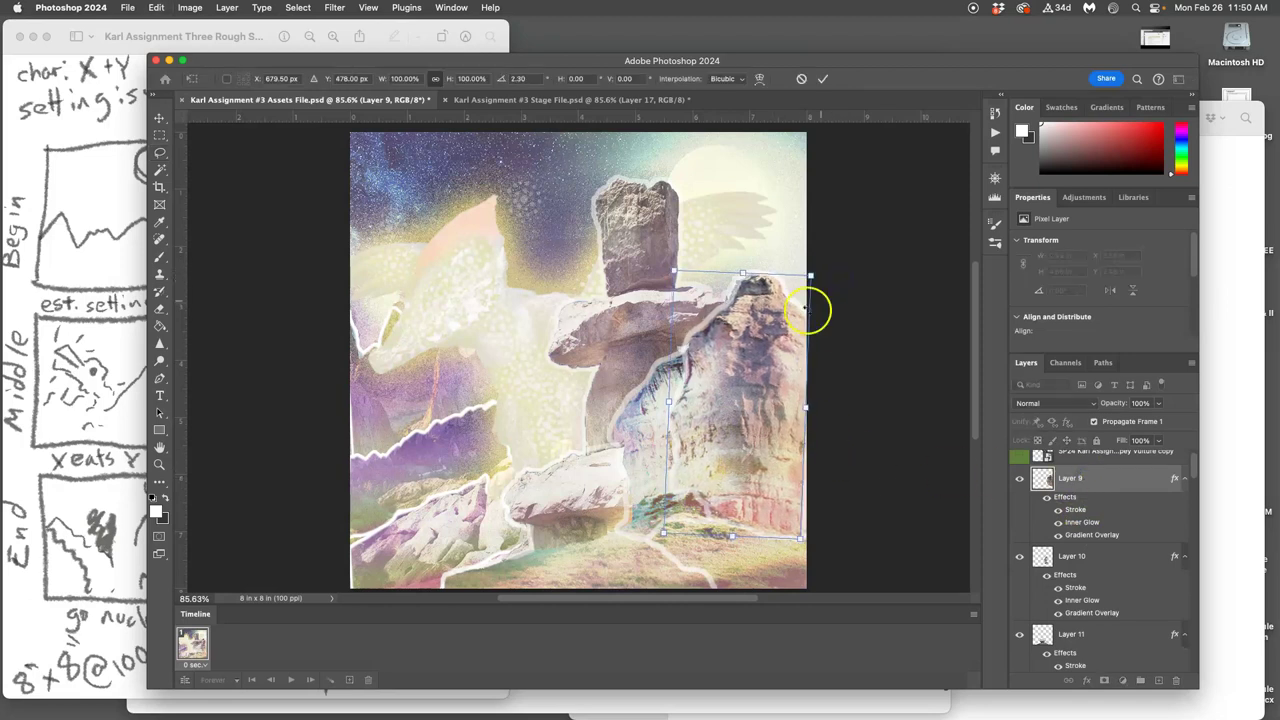
{"action": "left_click_drag", "start_coordinate": [771, 334], "coordinate": [777, 336]}
{"action": "key", "text": "Return"}
{"action": "key", "text": "l"}
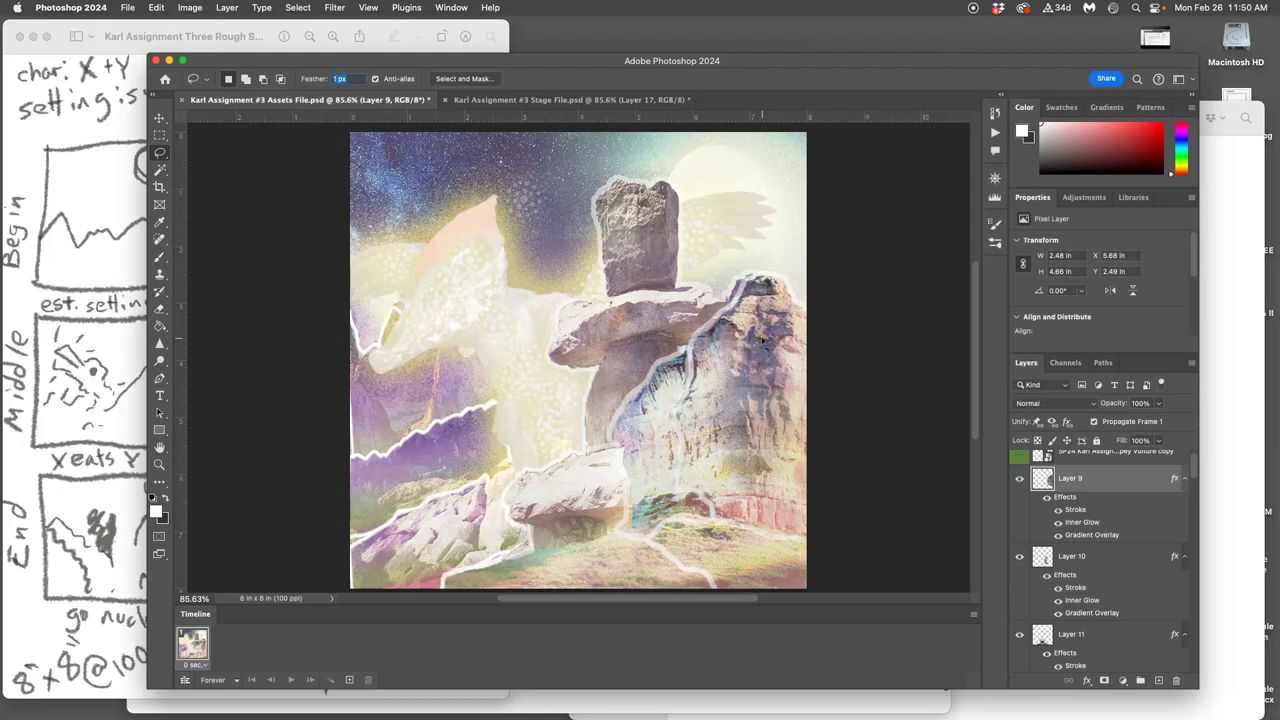
- Rotate Layer 10 about 5.6° counter-clockwise; shift Layer 11 left and tilt it 1.2° counter-clockwise
{"action": "left_click", "coordinate": [1063, 560]}
{"action": "key", "text": "super+t"}
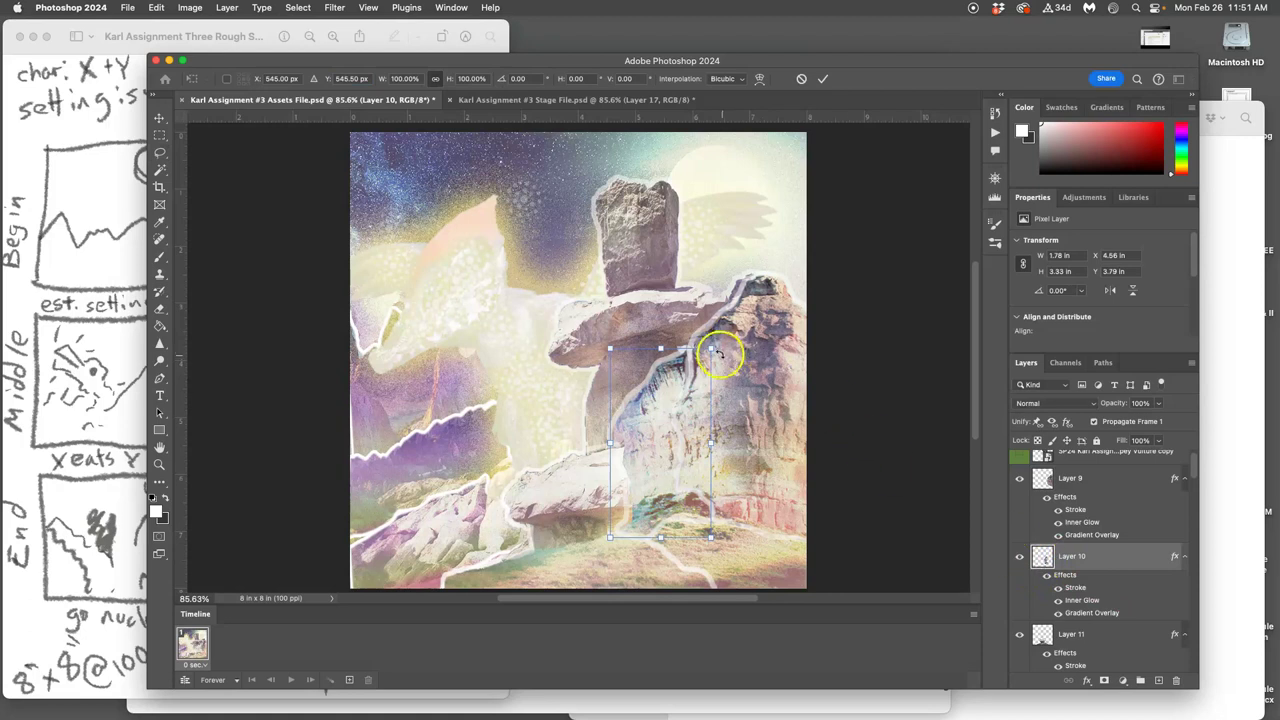
{"action": "left_click_drag", "start_coordinate": [718, 350], "coordinate": [711, 346]}
{"action": "key", "text": "Return"}
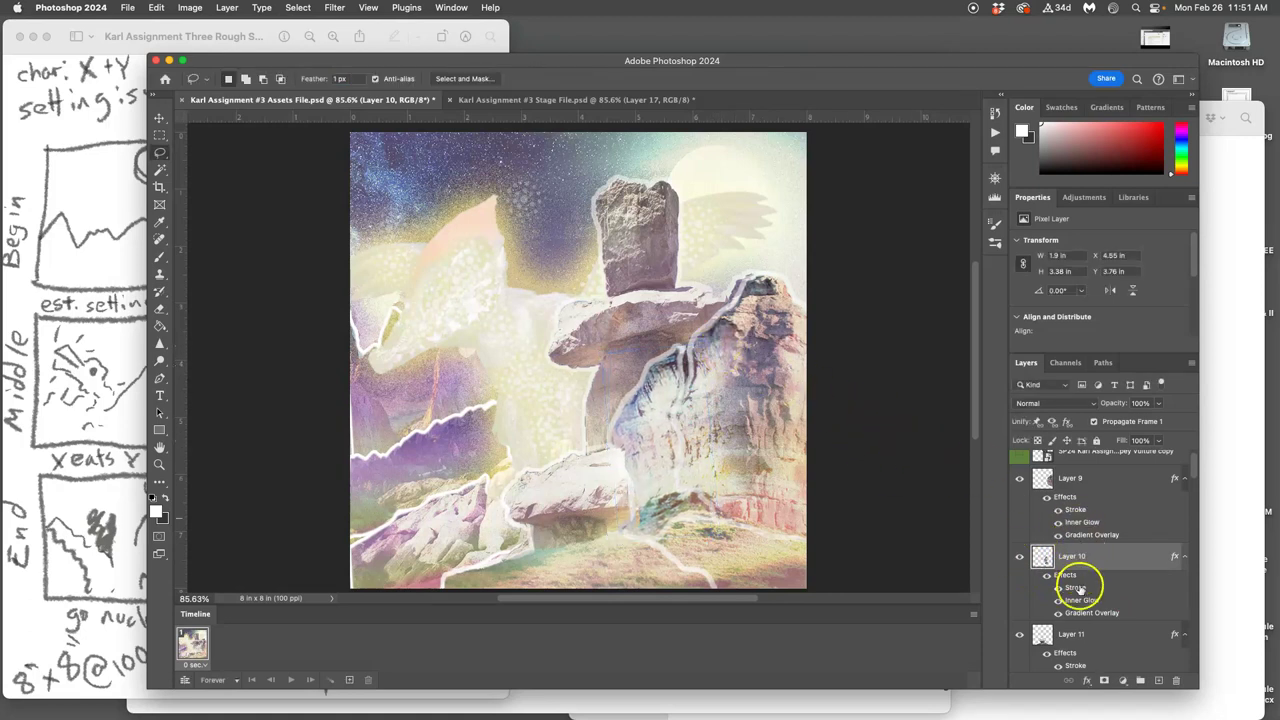
{"action": "left_click", "coordinate": [1071, 630]}
{"action": "key", "text": "super+t"}
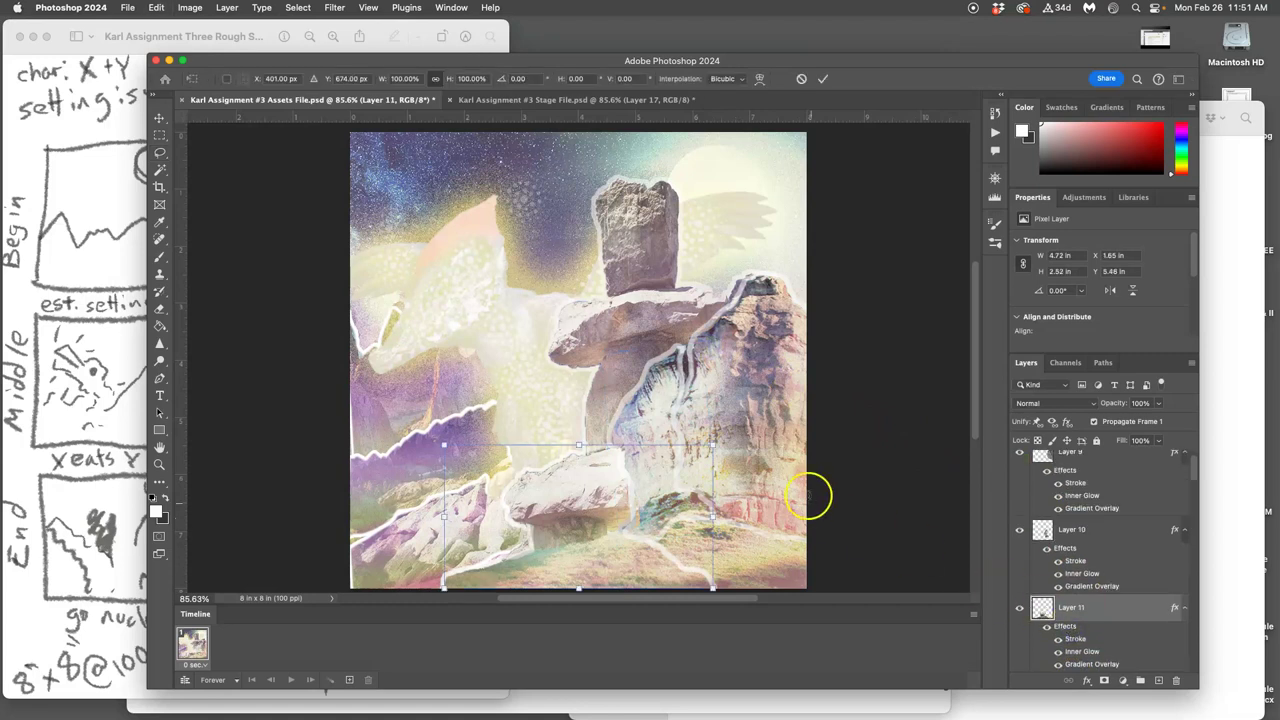
{"action": "left_click_drag", "start_coordinate": [607, 481], "coordinate": [601, 484]}
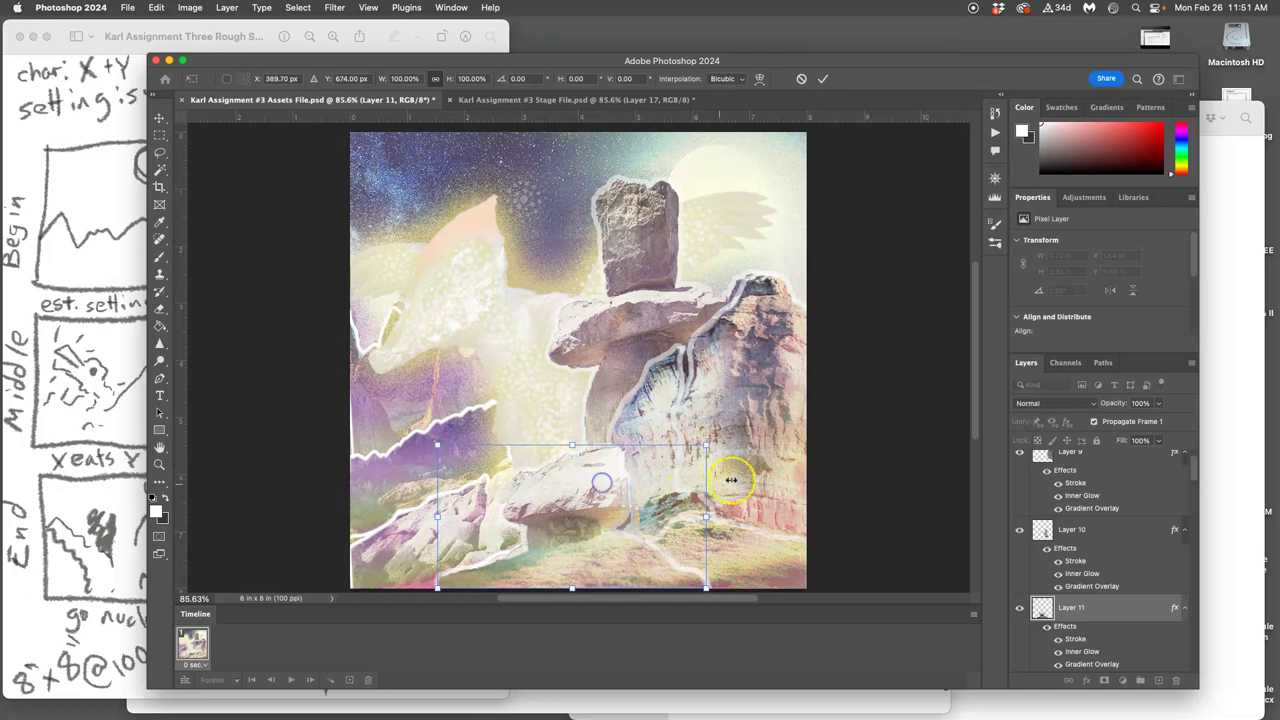
{"action": "left_click_drag", "start_coordinate": [724, 449], "coordinate": [727, 444]}
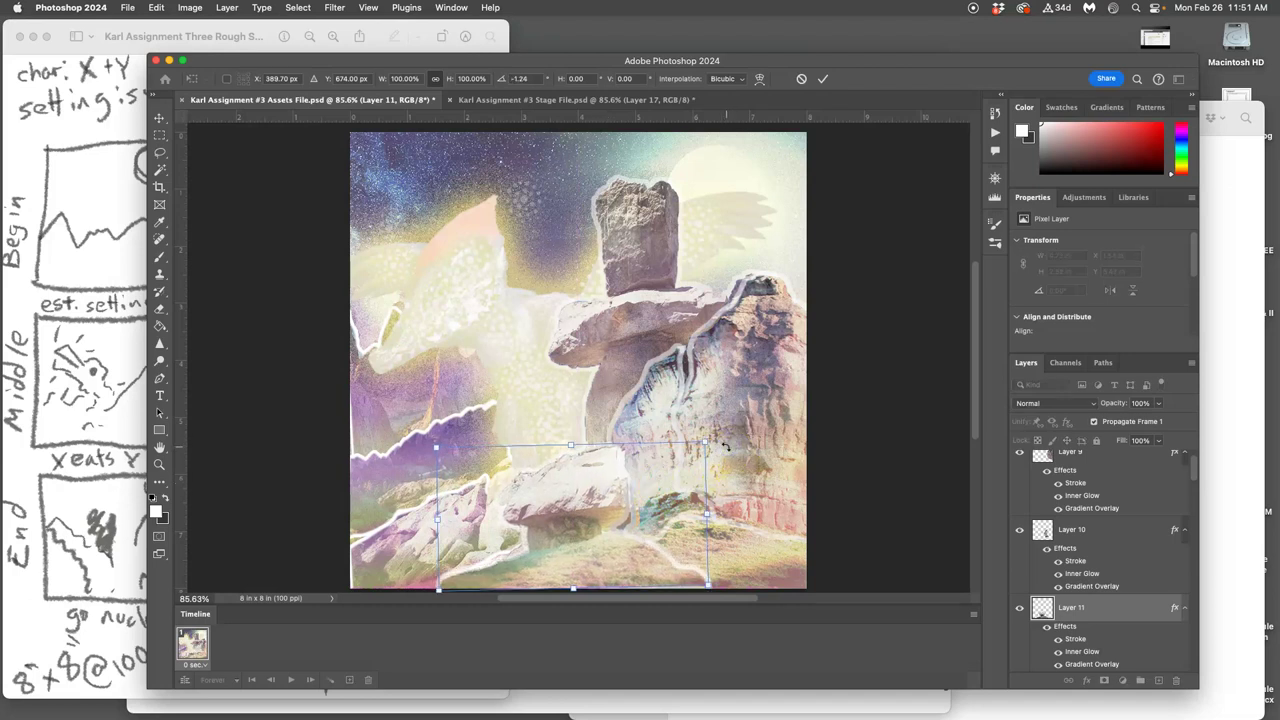
{"action": "key", "text": "Return"}
{"action": "key", "text": "l"}
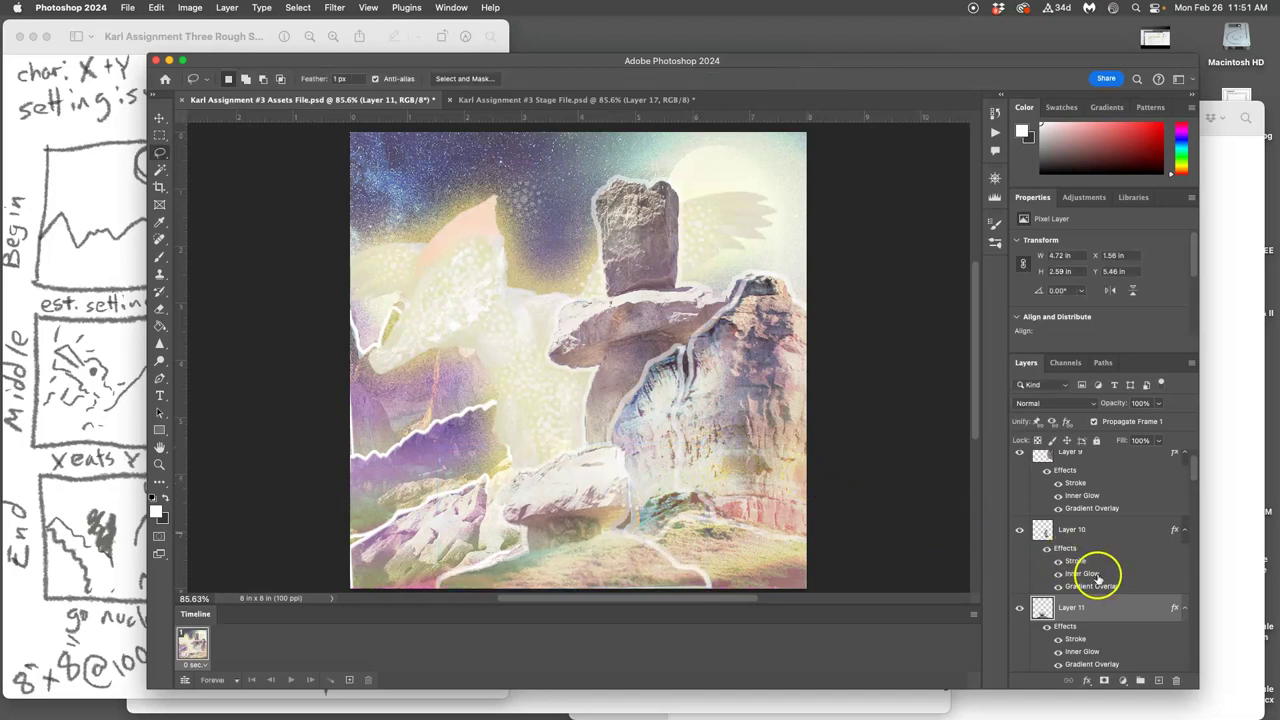
- Rotate Layer 5 copy about 0.7° clockwise, then show the Stage File
{"action": "scroll", "coordinate": [1095, 565], "scroll_direction": "down", "scroll_amount": 3}
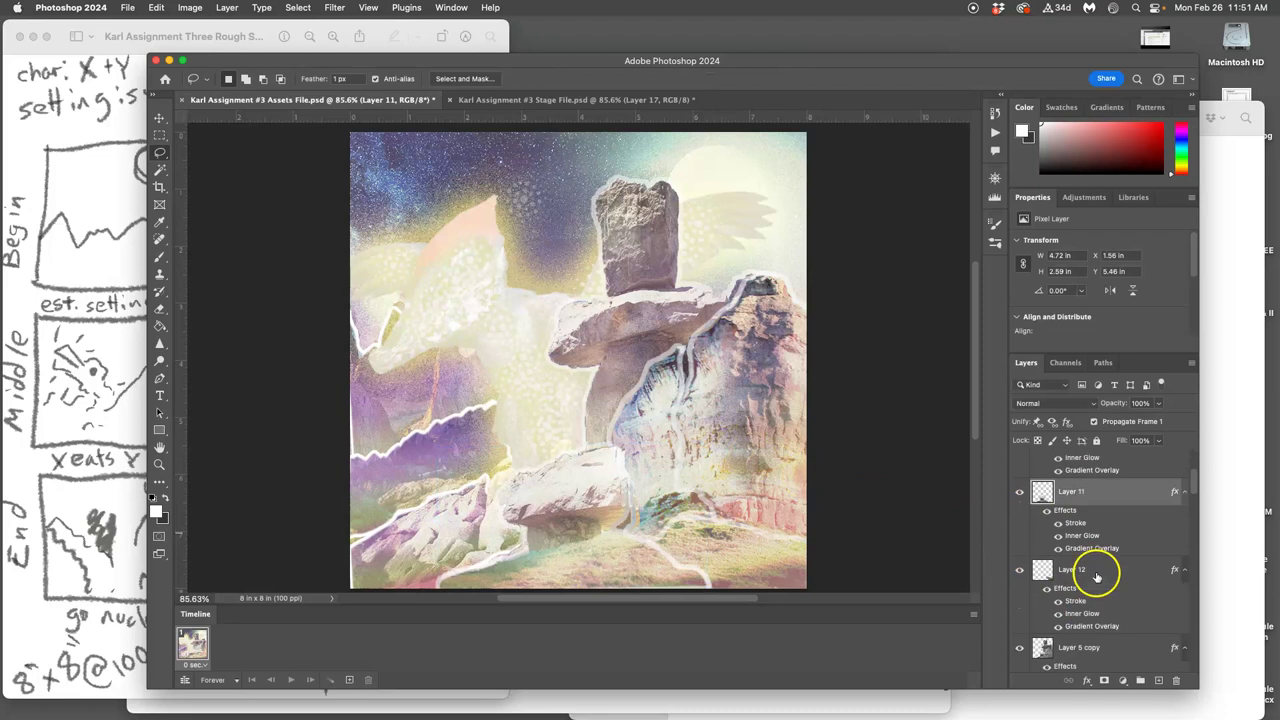
{"action": "left_click", "coordinate": [1068, 648]}
{"action": "key", "text": "super+t"}
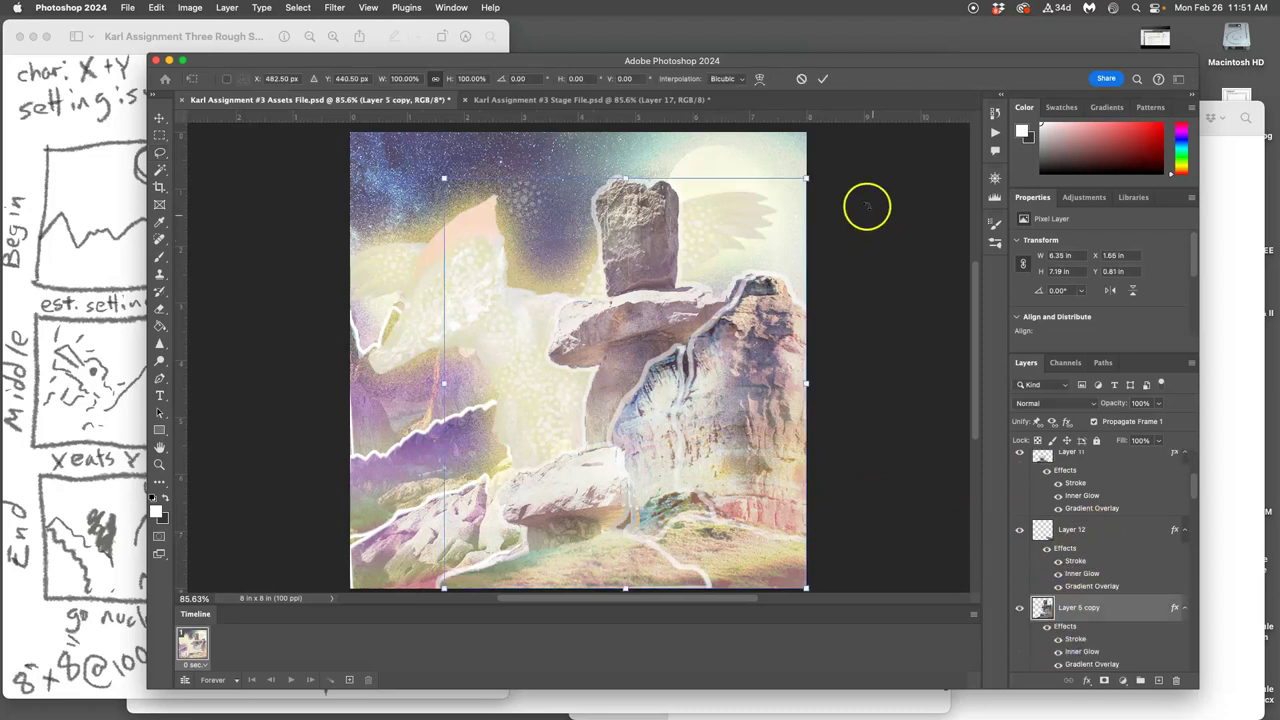
{"action": "left_click_drag", "start_coordinate": [824, 179], "coordinate": [824, 181]}
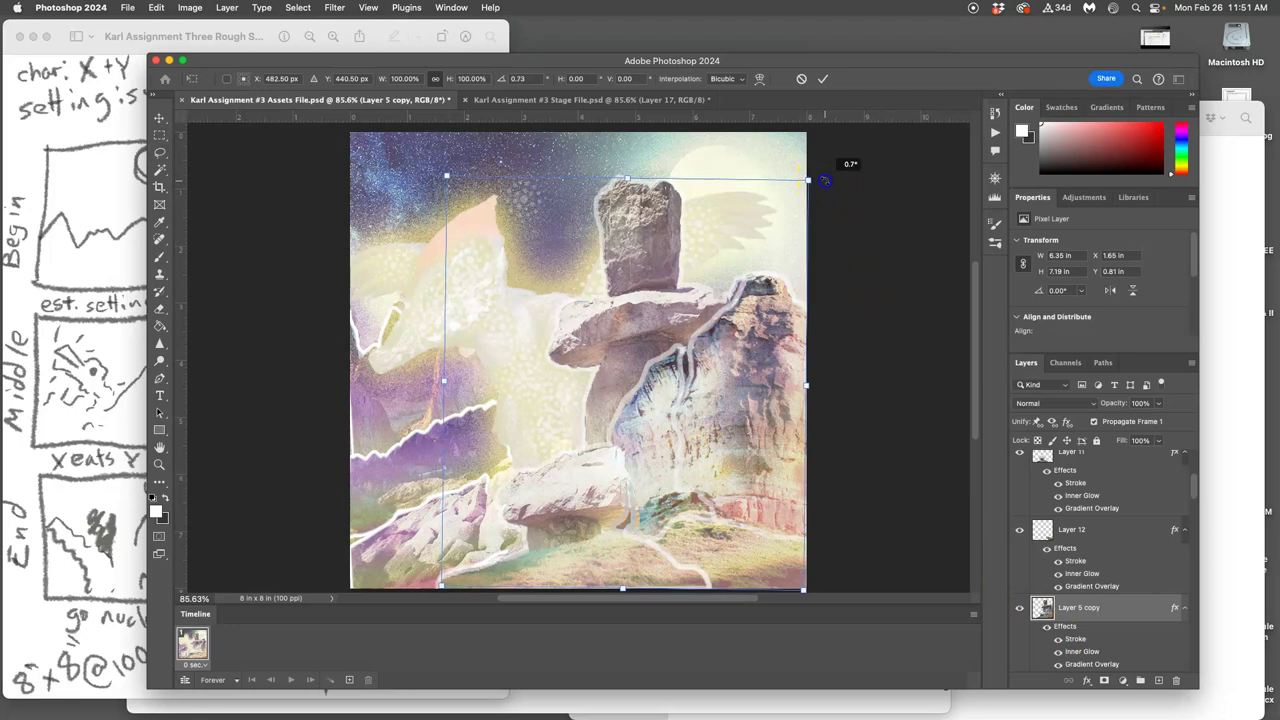
{"action": "key", "text": "Return"}
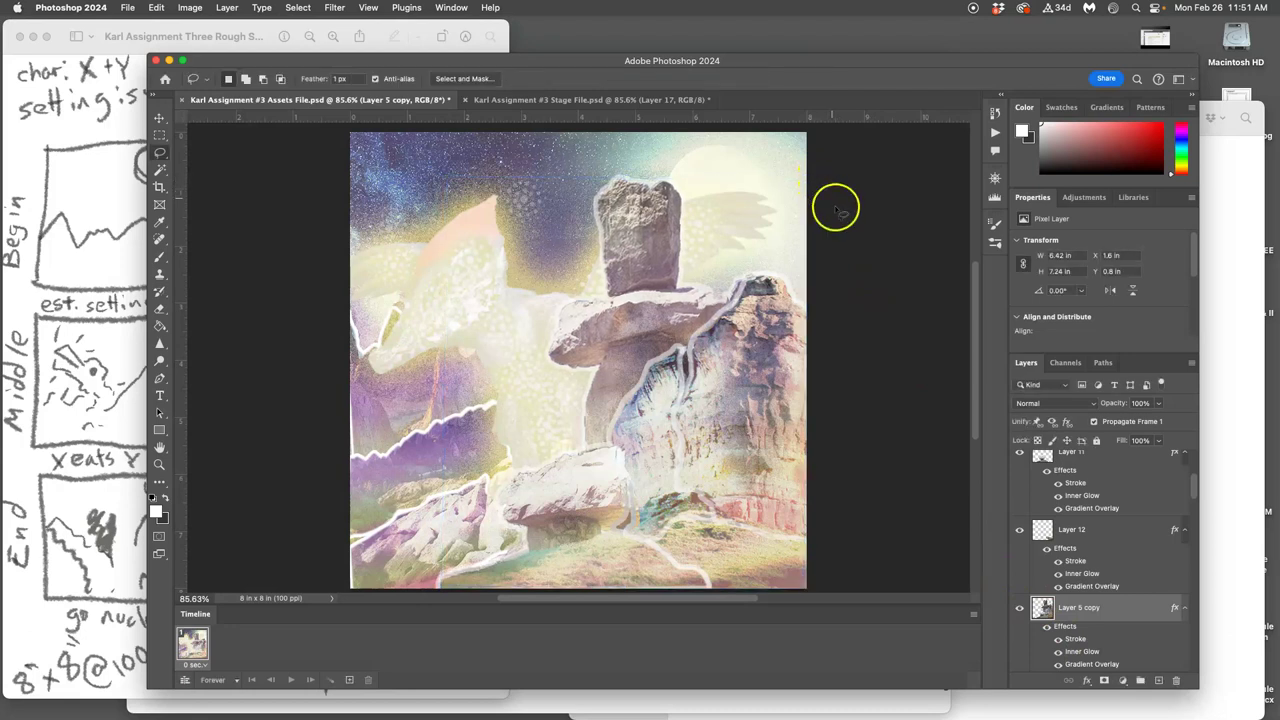
{"action": "left_click", "coordinate": [651, 101]}
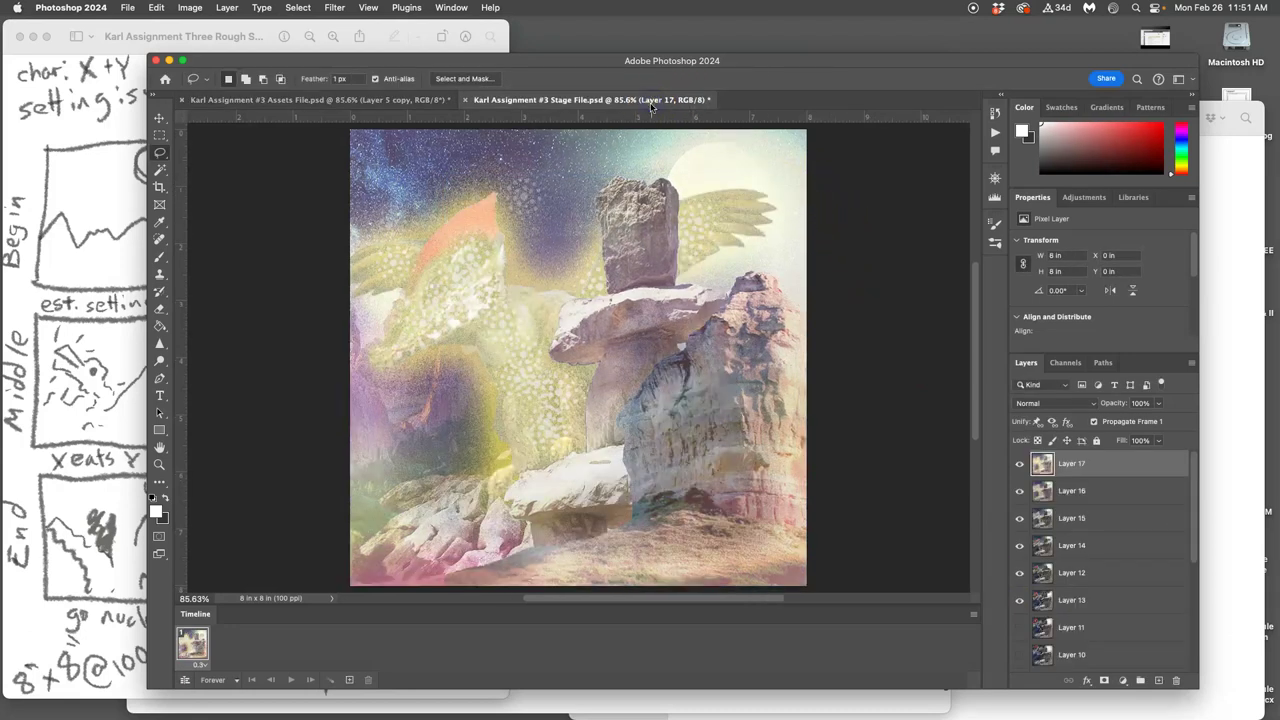
- Save the Assets file
{"action": "left_click", "coordinate": [380, 100]}
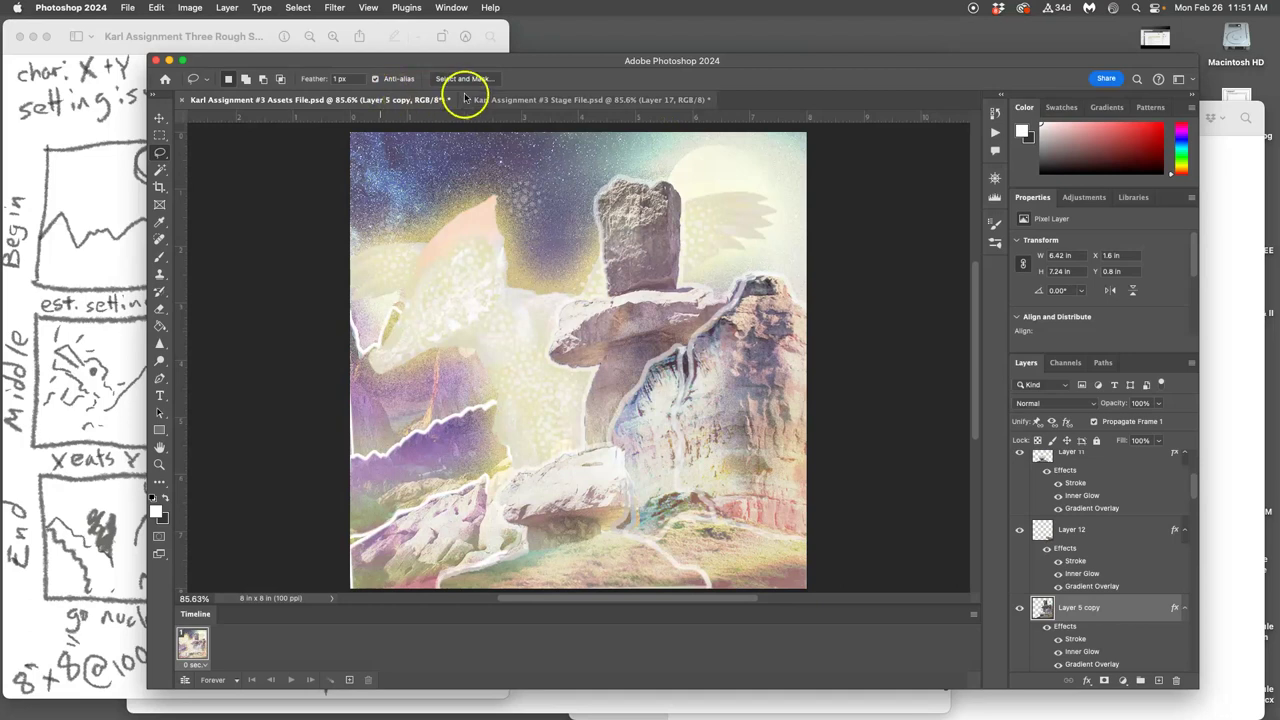
{"action": "left_click", "coordinate": [488, 99]}
{"action": "left_click", "coordinate": [423, 99]}
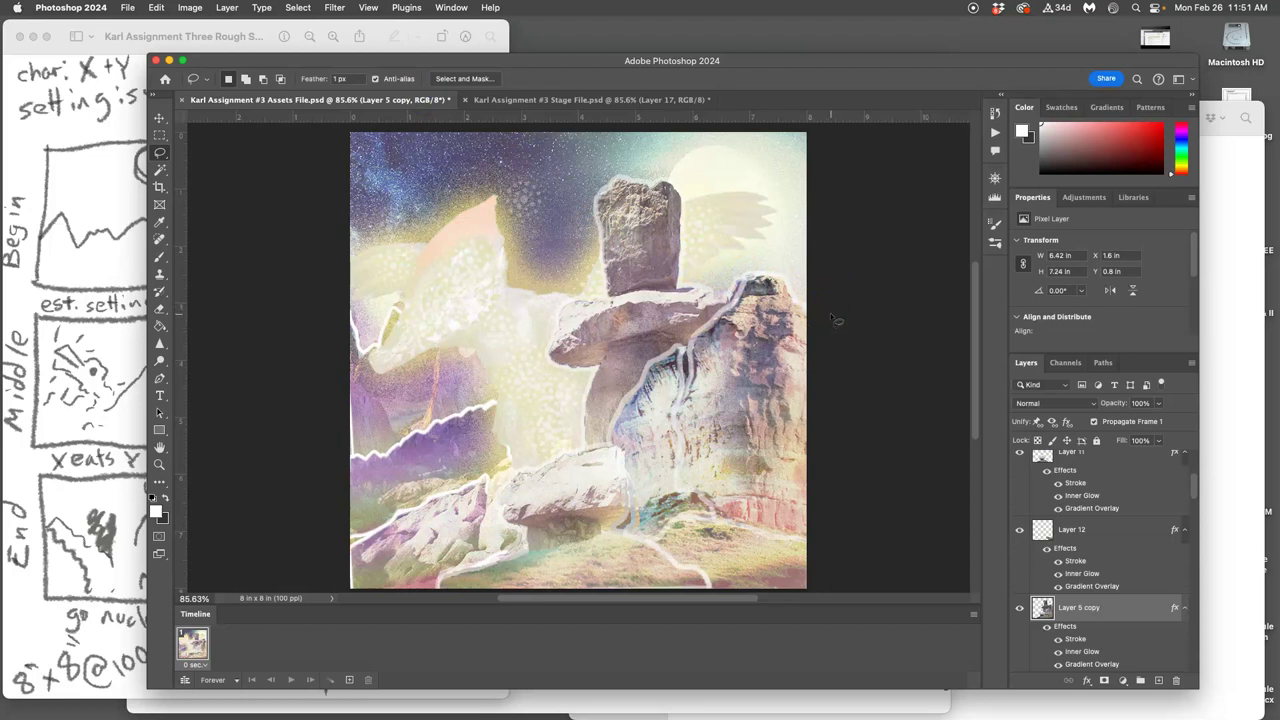
{"action": "key", "text": "cmd+s"}
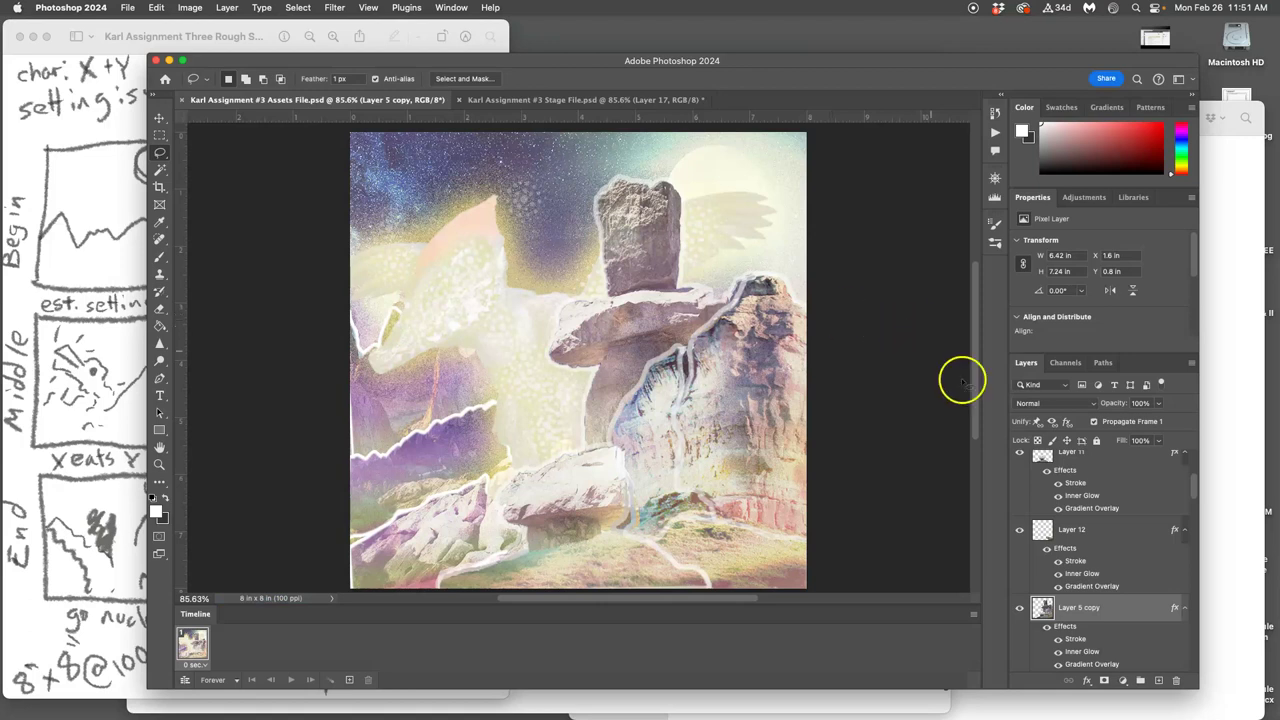
- With Layer 9 selected, merge the visible layers and select the whole canvas
{"action": "scroll", "coordinate": [1086, 500], "scroll_direction": "up", "scroll_amount": 4}
{"action": "left_click", "coordinate": [1086, 493]}
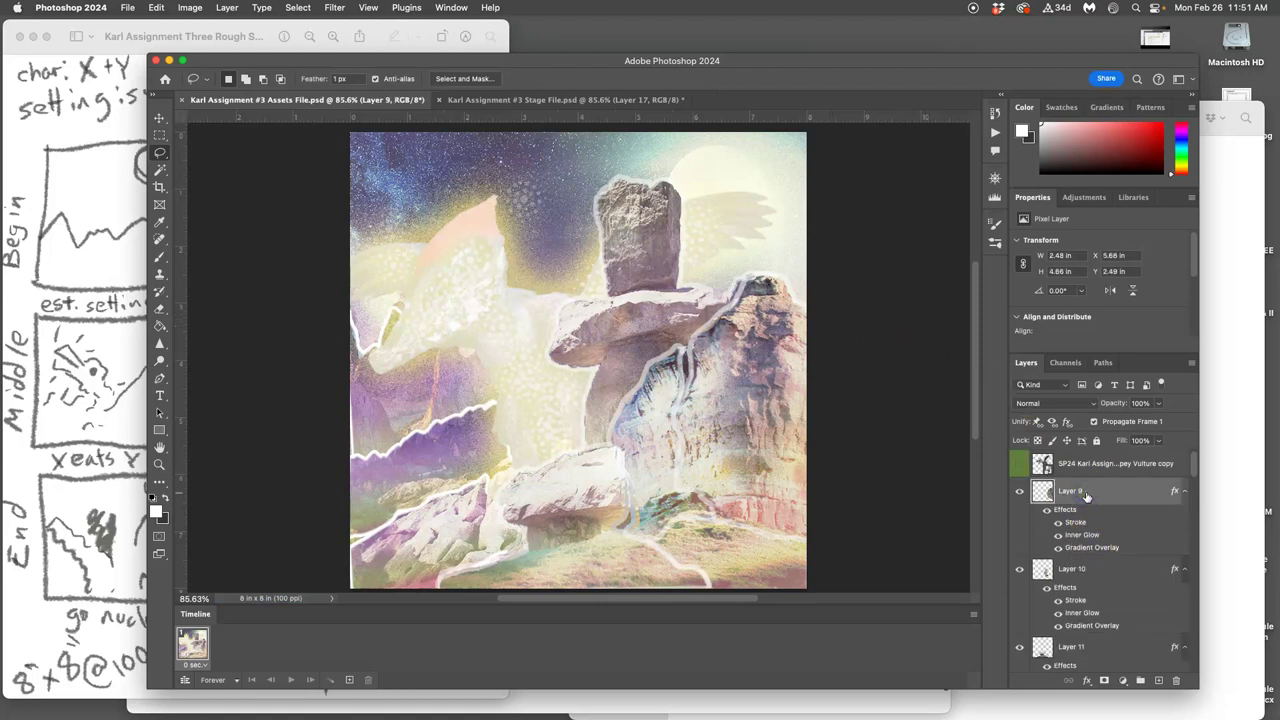
{"action": "left_click", "coordinate": [227, 10]}
{"action": "left_click", "coordinate": [300, 491], "text": "alt"}
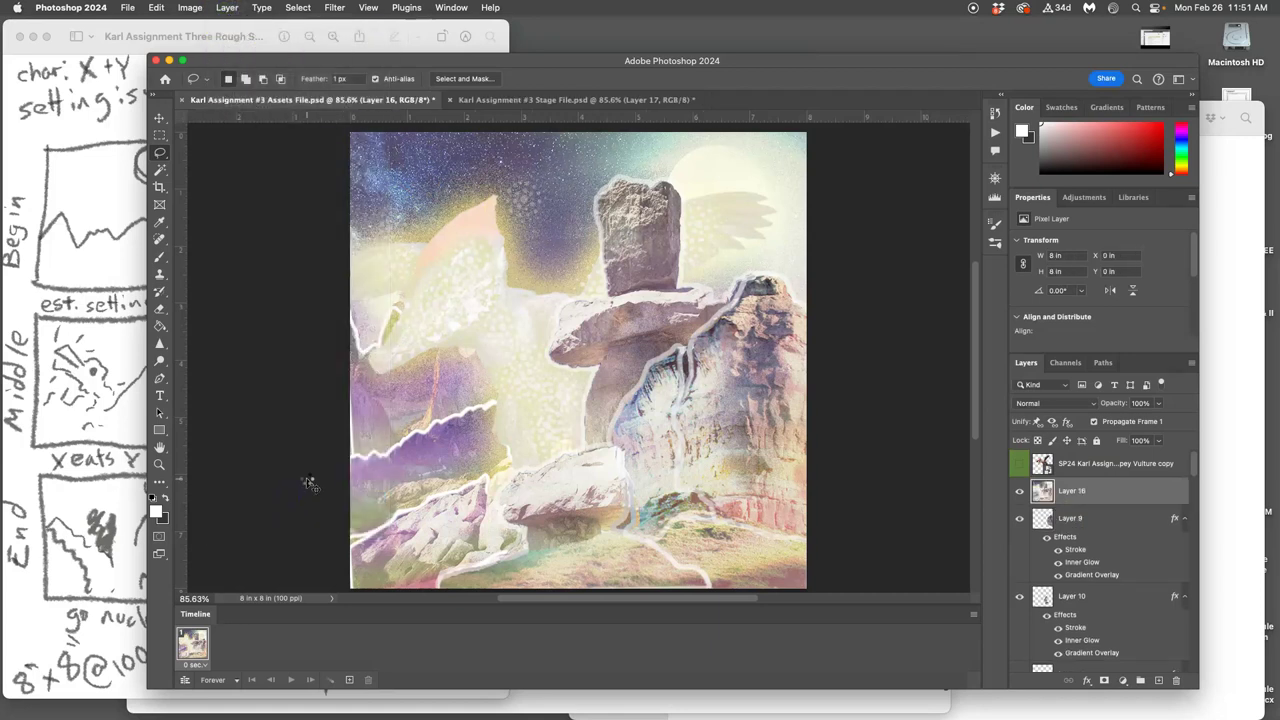
{"action": "key", "text": "super+a"}
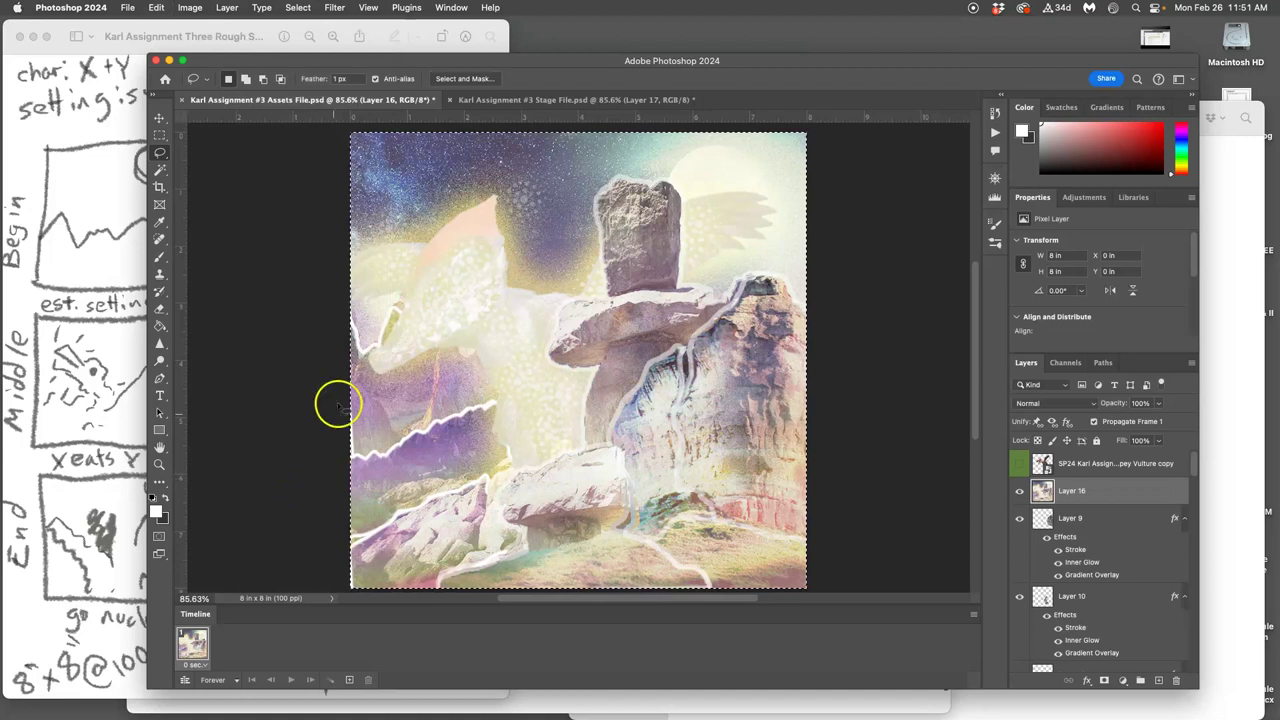
- Paste the merged image into the Stage File as Layer 18 and save
{"action": "left_click", "coordinate": [545, 100]}
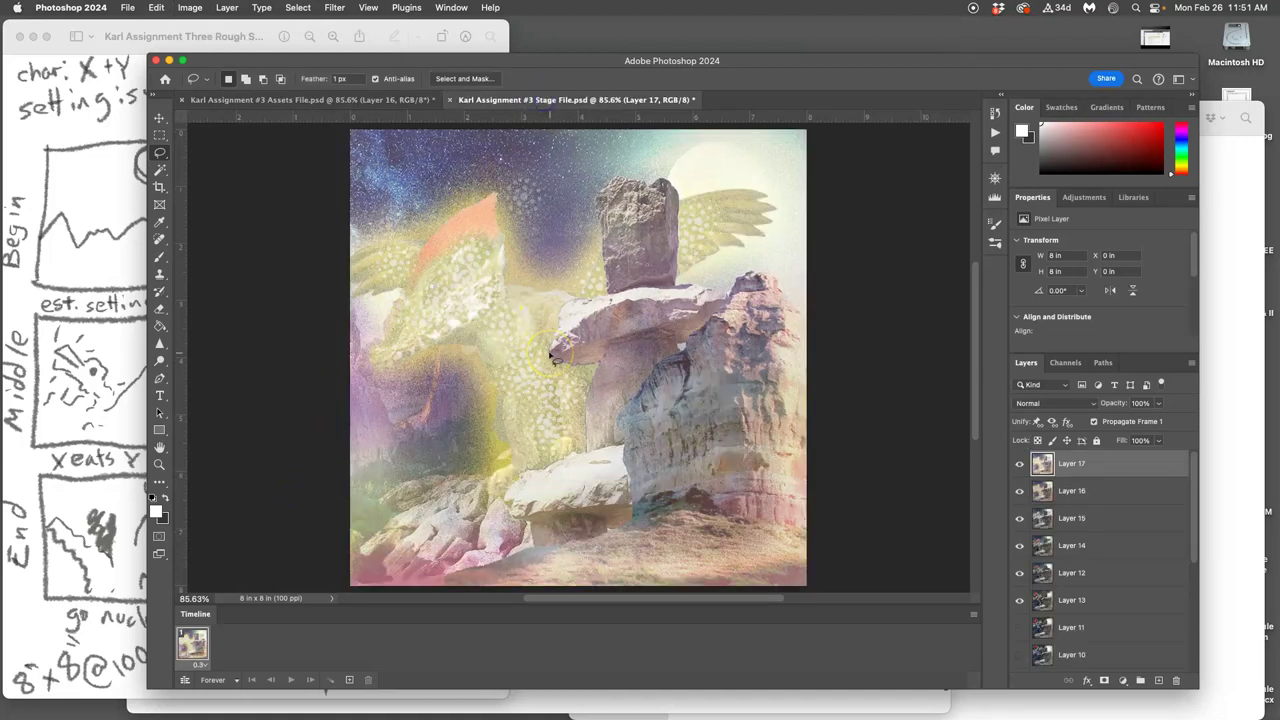
{"action": "key", "text": "super+v"}
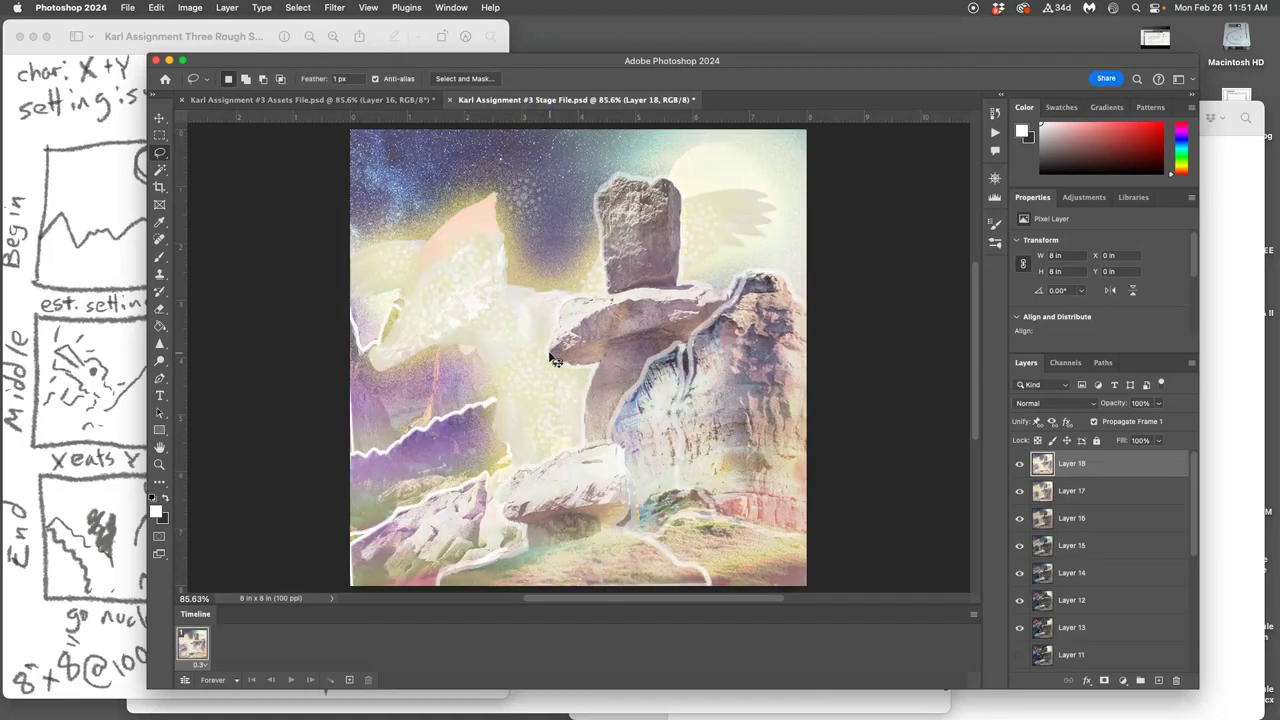
{"action": "left_click", "coordinate": [975, 615]}
{"action": "left_click", "coordinate": [914, 553]}
{"action": "key", "text": "super+s"}
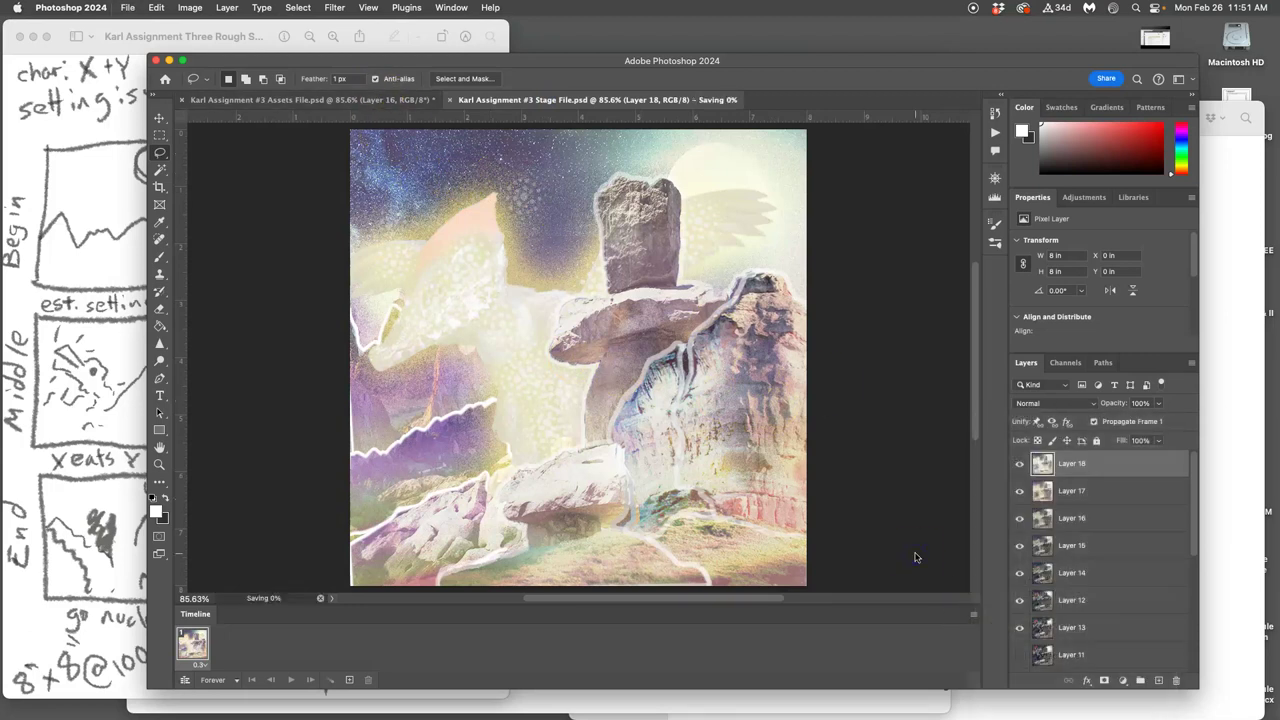
{"action": "left_click", "coordinate": [974, 614]}
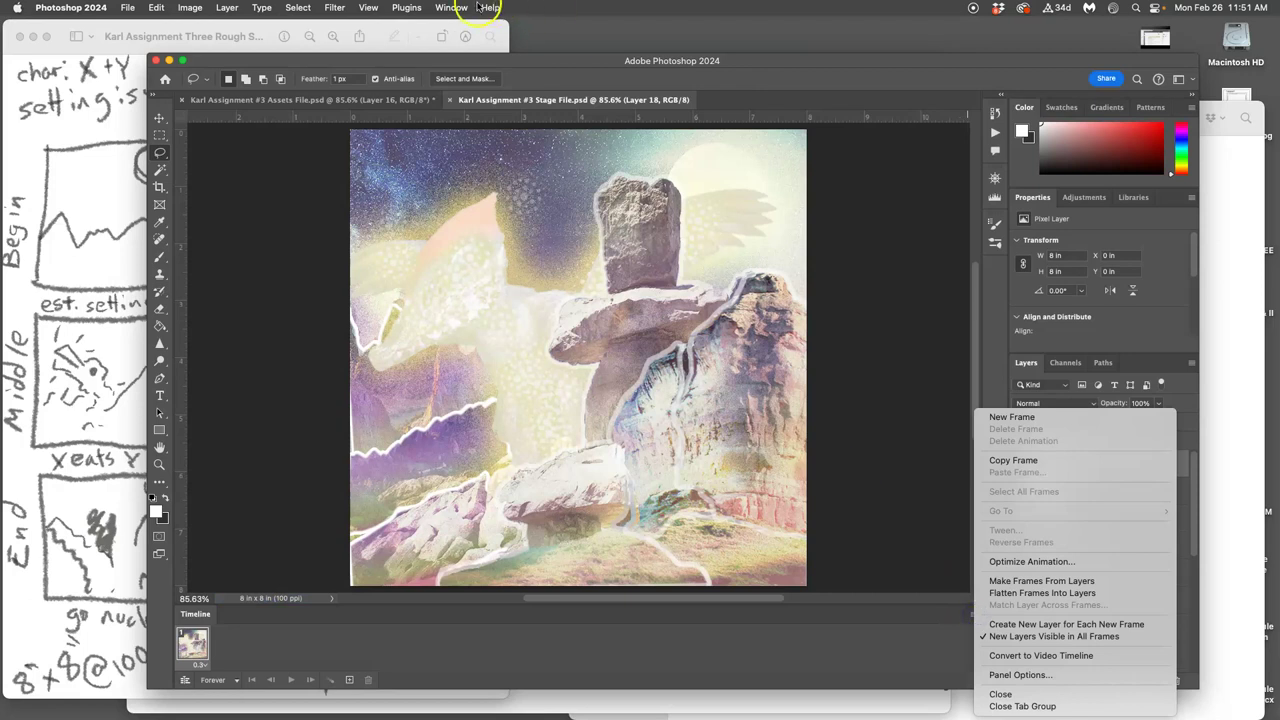
{"action": "left_click", "coordinate": [878, 266]}
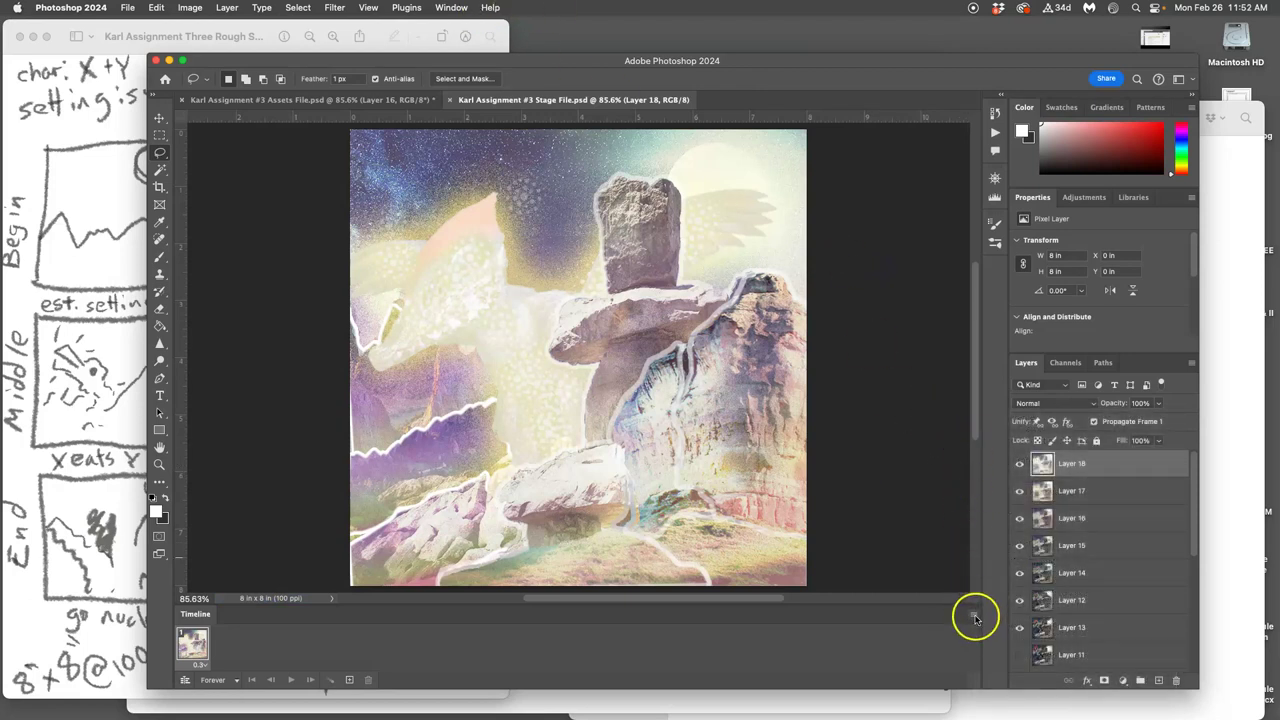
{"action": "left_click", "coordinate": [451, 7]}
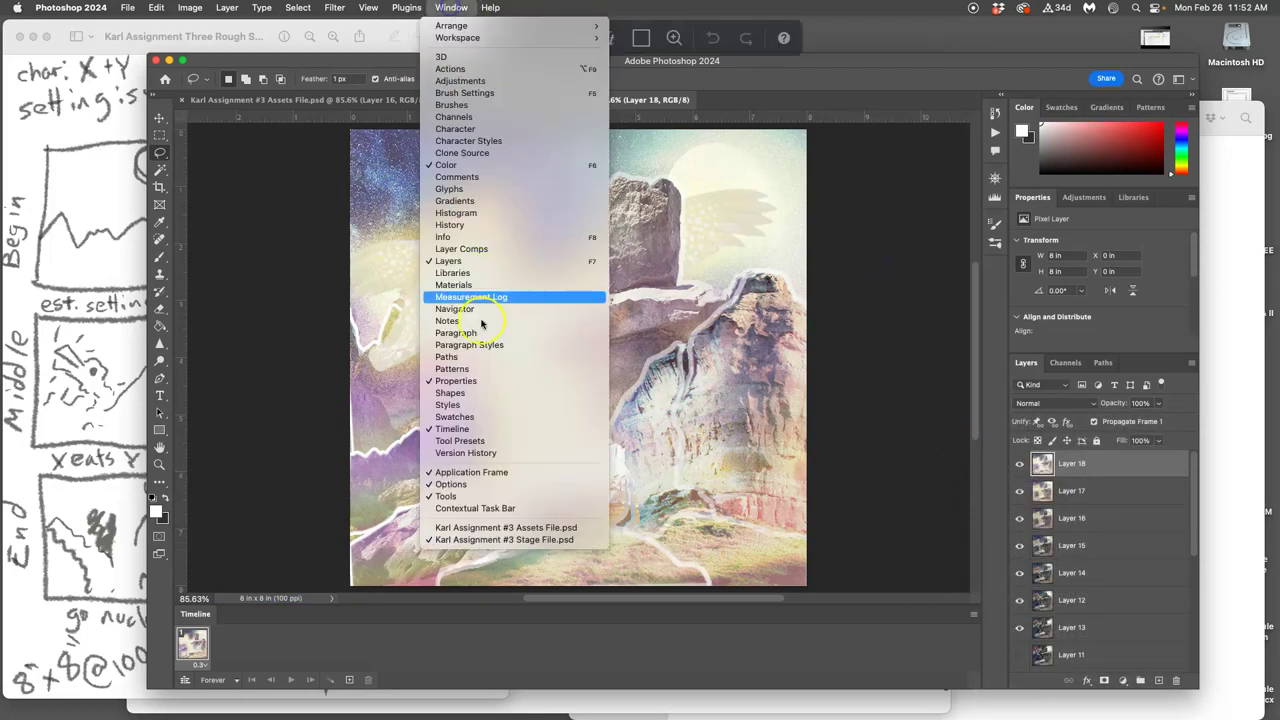
{"action": "left_click", "coordinate": [465, 428]}
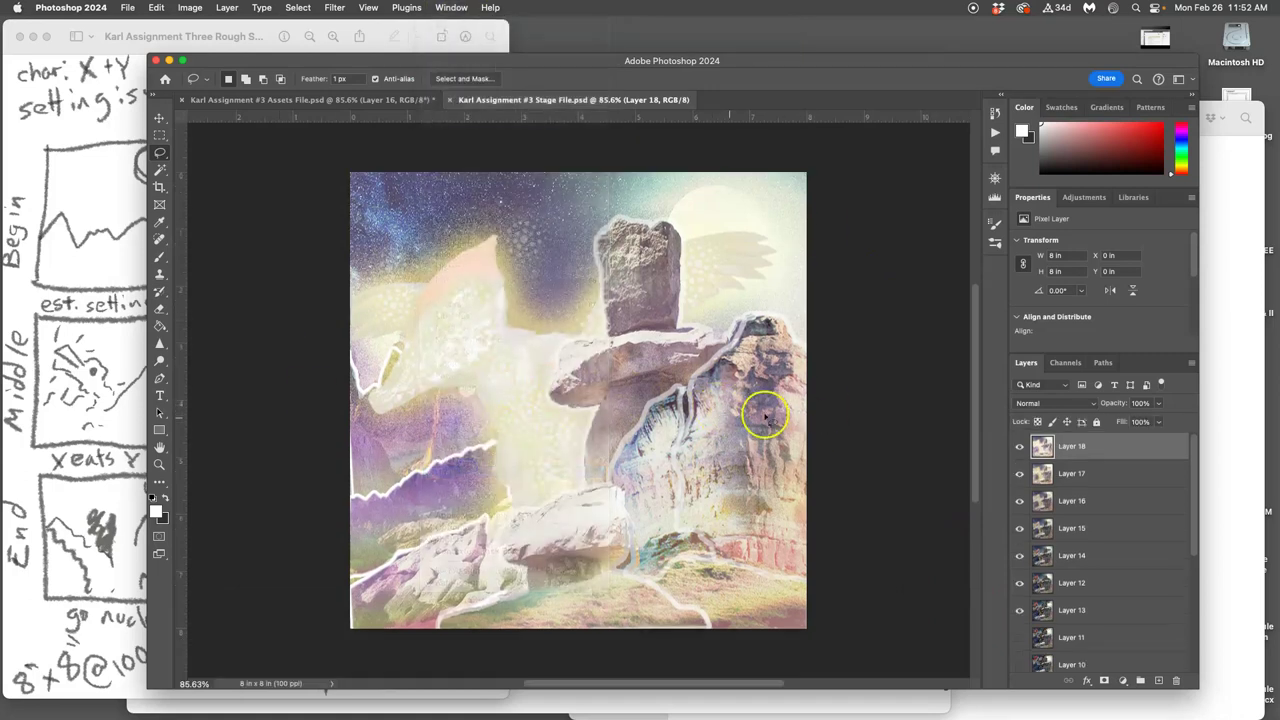
{"action": "left_click", "coordinate": [1018, 447]}
{"action": "mouse_move", "coordinate": [1018, 447]}
{"action": "left_mouse_down"}
{"action": "mouse_move", "coordinate": [1019, 545]}
{"action": "mouse_move", "coordinate": [1020, 449]}
{"action": "left_mouse_up"}
{"action": "left_click", "coordinate": [451, 7]}
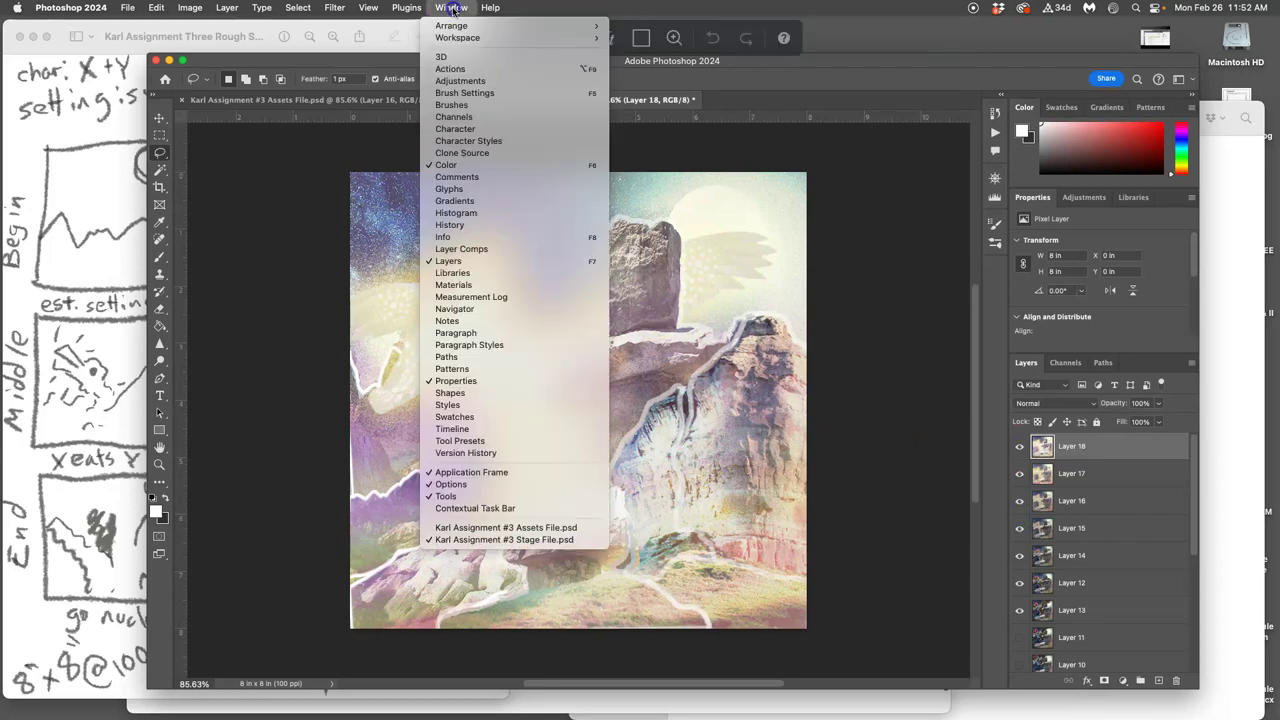
{"action": "left_click", "coordinate": [468, 431]}
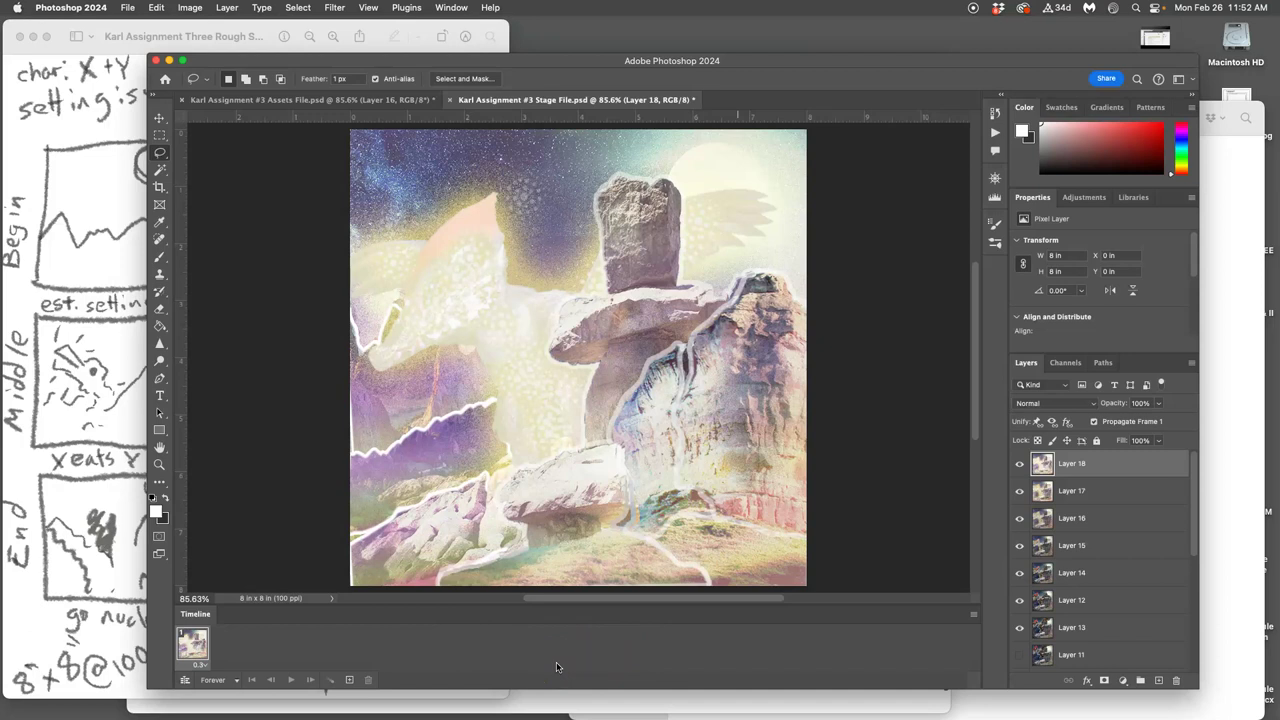
{"action": "left_click_drag", "start_coordinate": [566, 662], "coordinate": [621, 650]}
{"action": "left_click", "coordinate": [185, 680]}
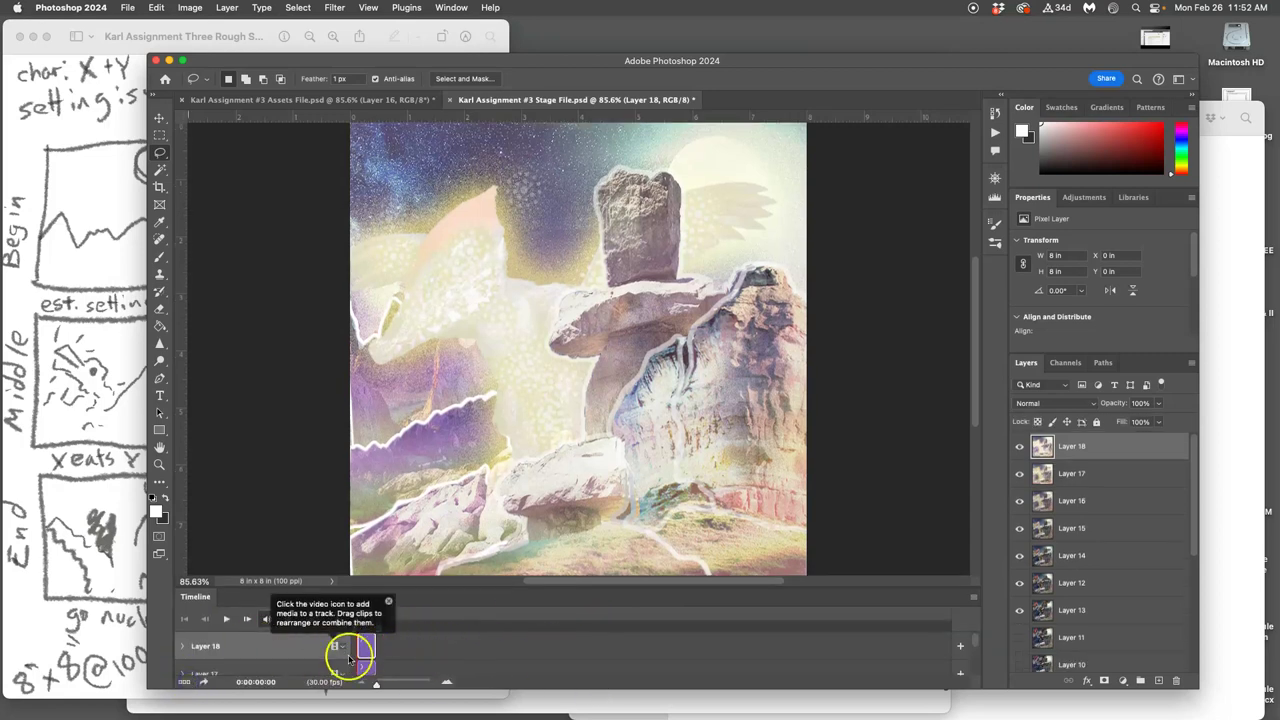
{"action": "left_click", "coordinate": [366, 650]}
{"action": "left_click", "coordinate": [184, 681]}
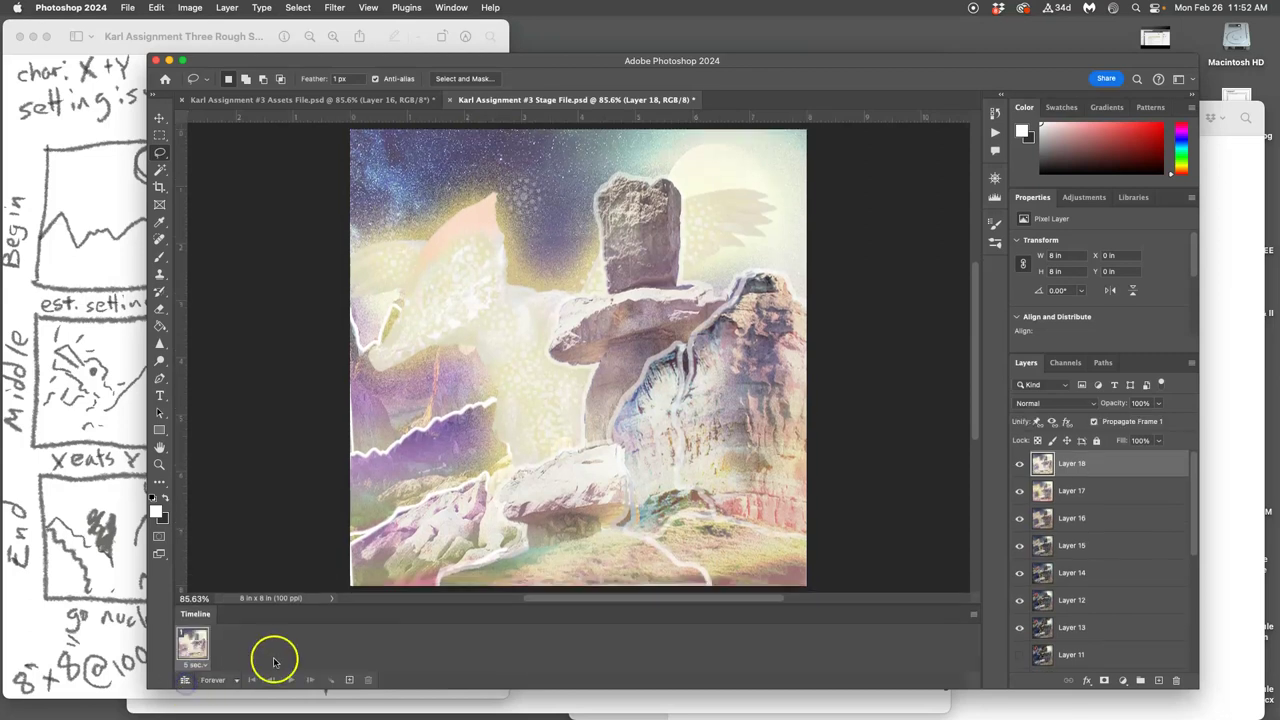
- Make 17 frames from the layers, set every frame's delay to 0.25 s, and play the loop
{"action": "left_click", "coordinate": [975, 617]}
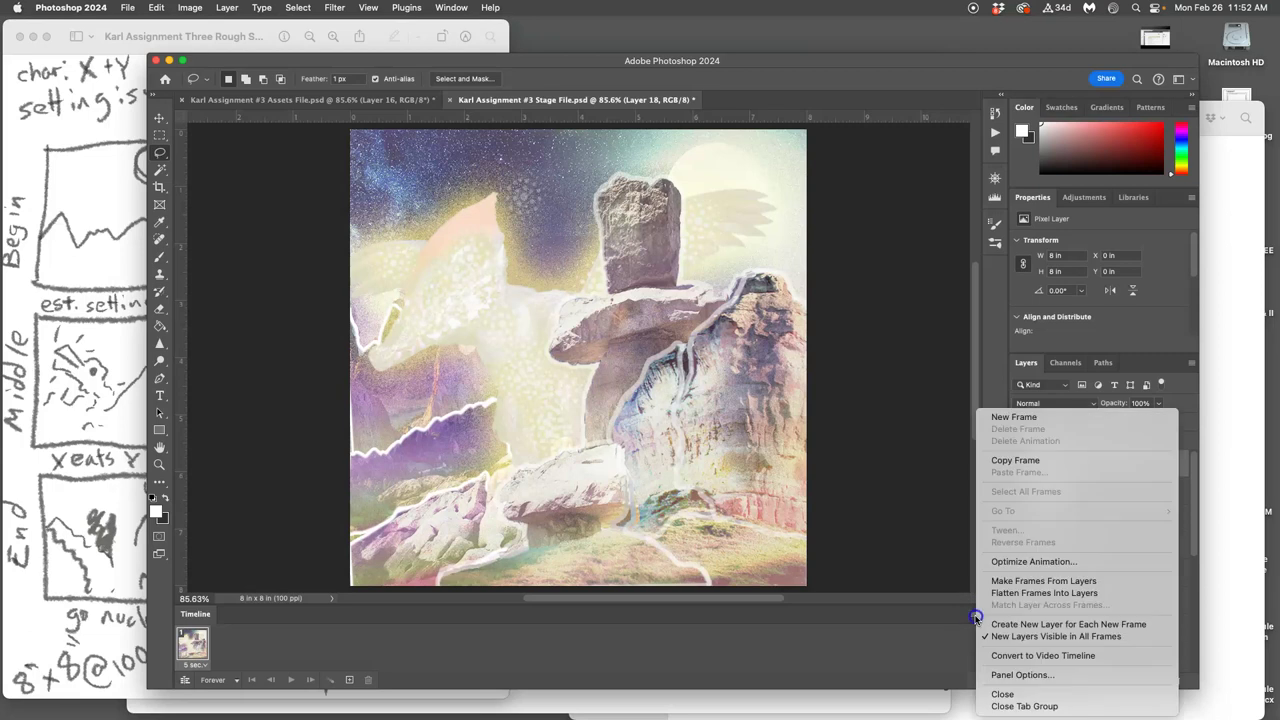
{"action": "left_click", "coordinate": [1013, 581]}
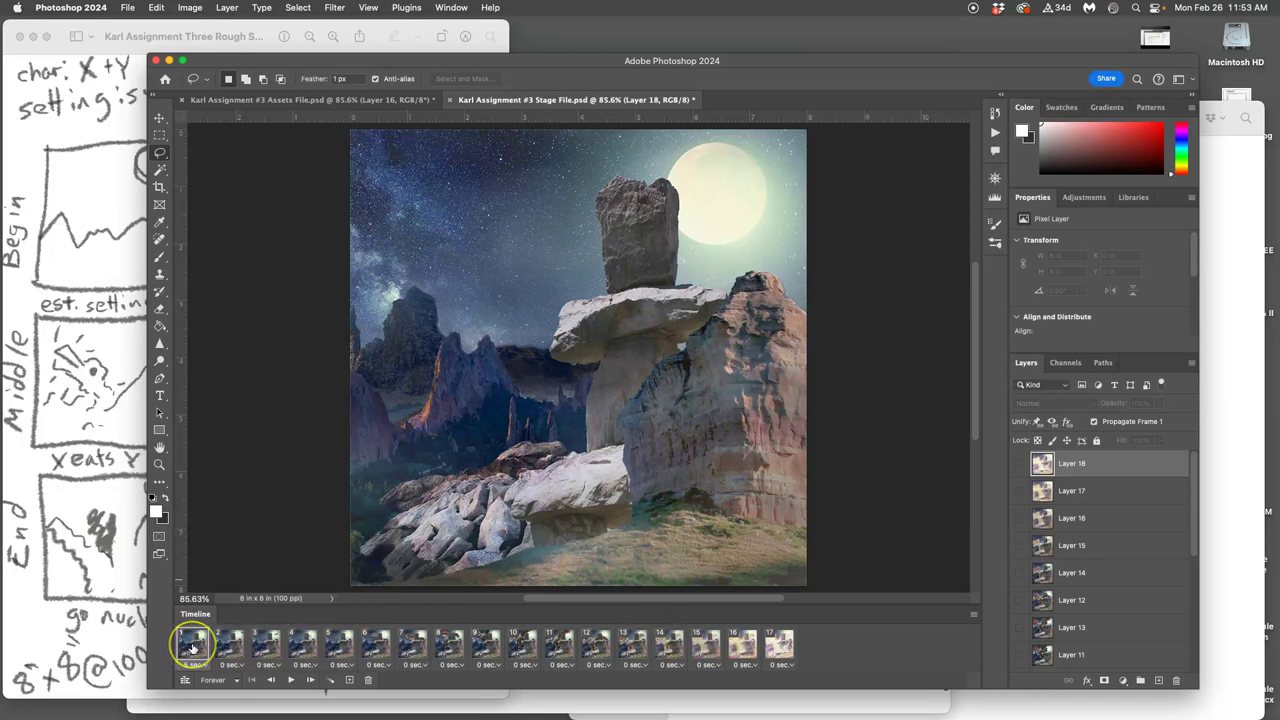
{"action": "left_click", "coordinate": [780, 647], "text": "shift"}
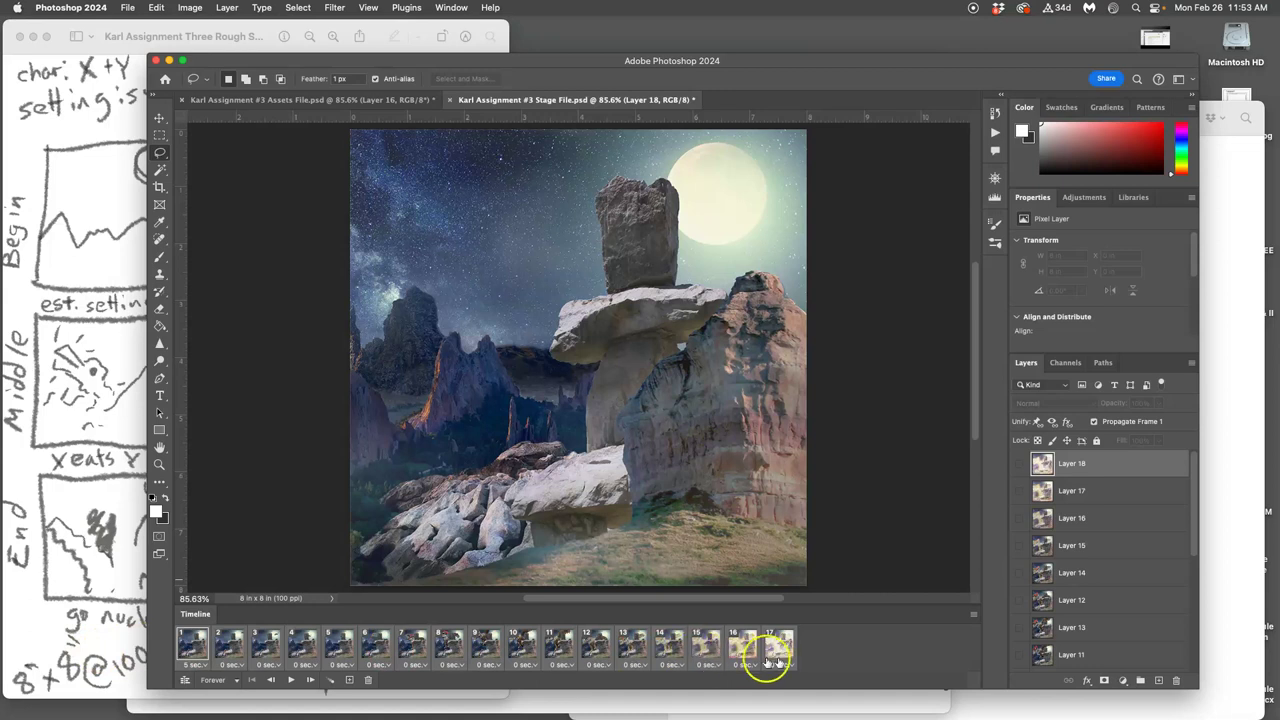
{"action": "left_click", "coordinate": [783, 665]}
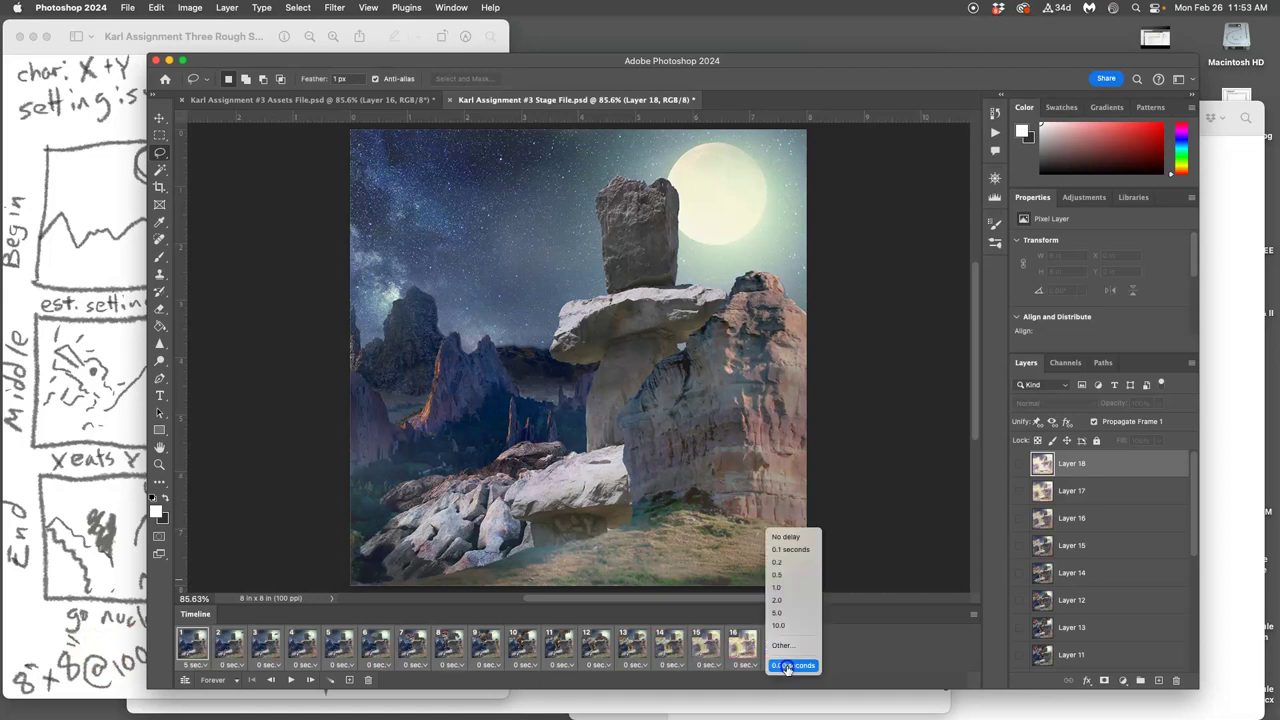
{"action": "left_click_drag", "start_coordinate": [788, 669], "coordinate": [783, 648]}
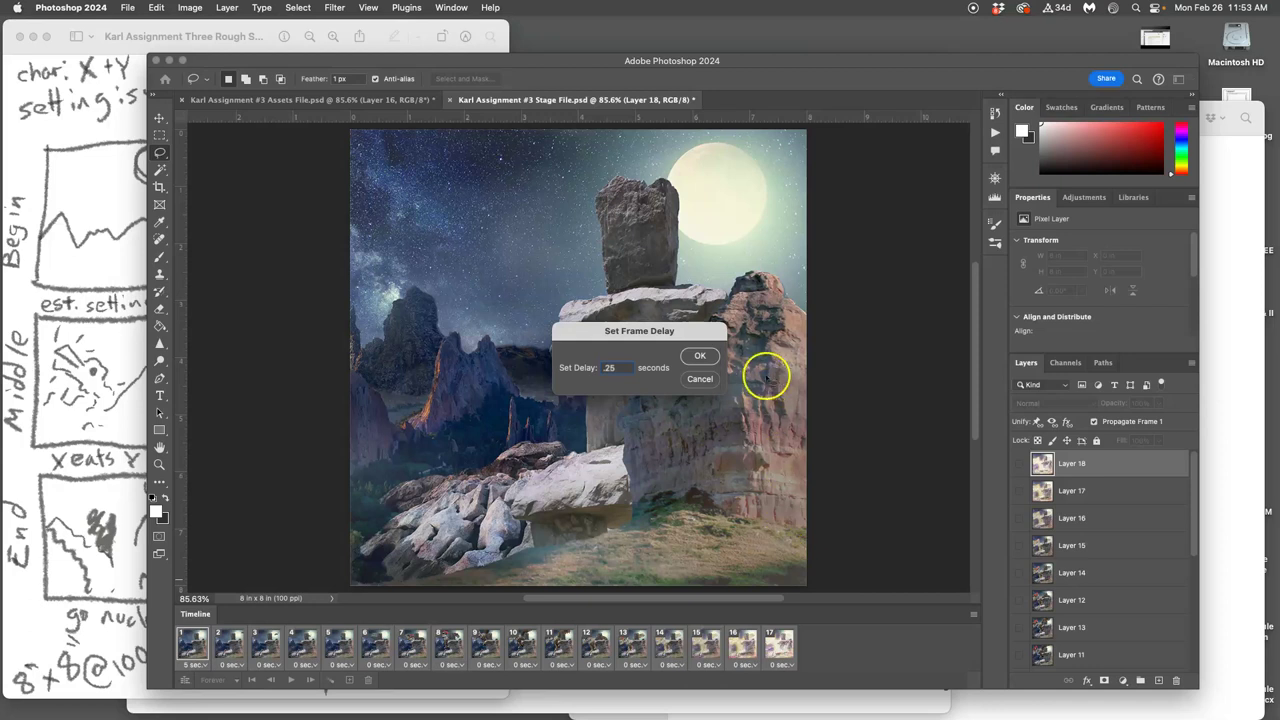
{"action": "left_click", "coordinate": [700, 356]}
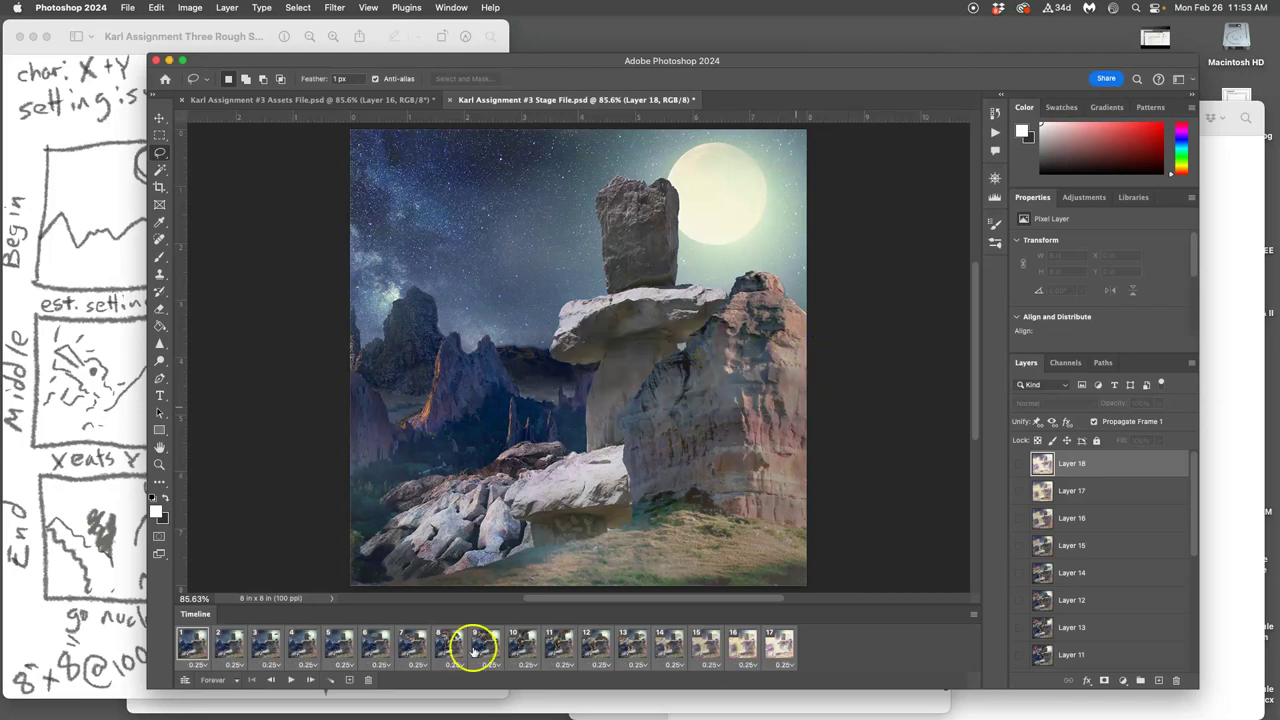
{"action": "left_click", "coordinate": [291, 681]}
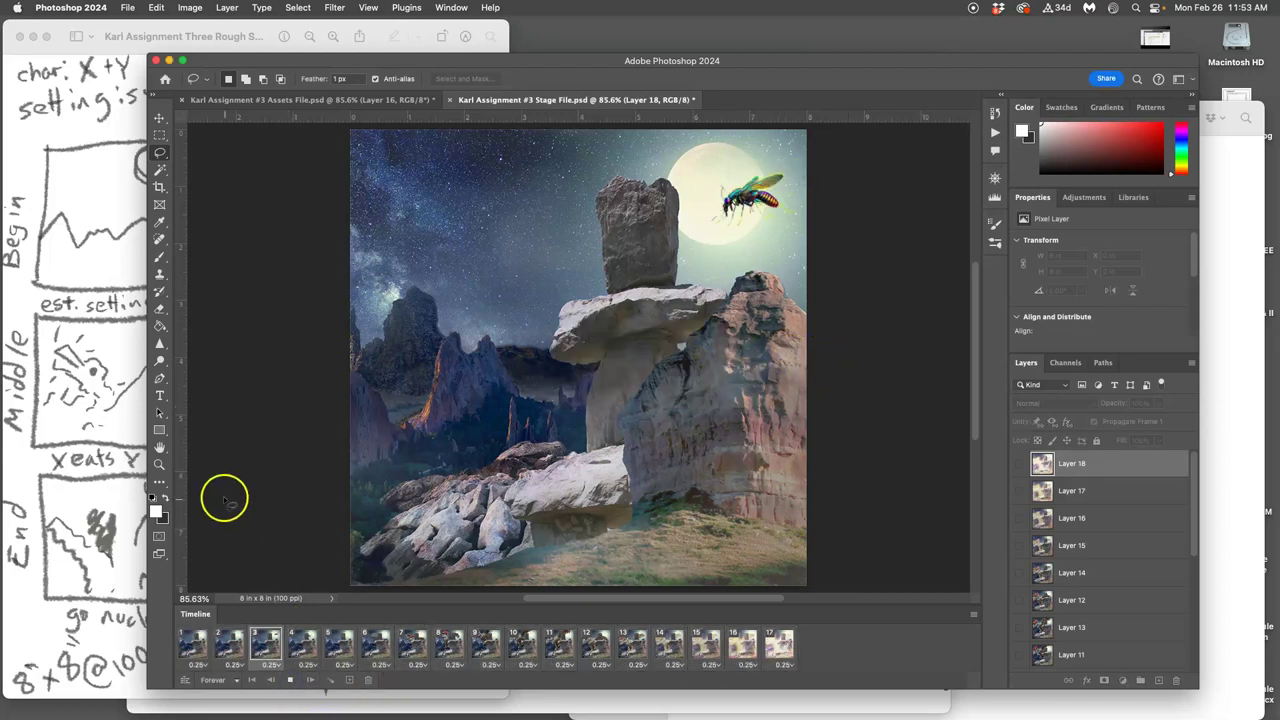